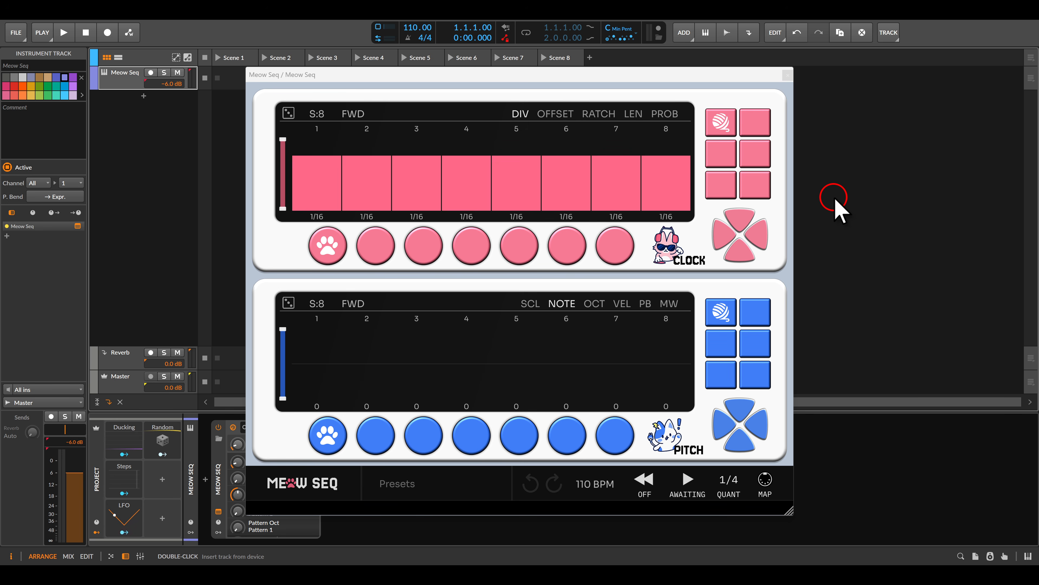
Close the Meow Seq window, insert a Polymer synth after it in the device chain, and set Polymer's voices to 12
{"action": "left_click", "coordinate": [787, 76]}
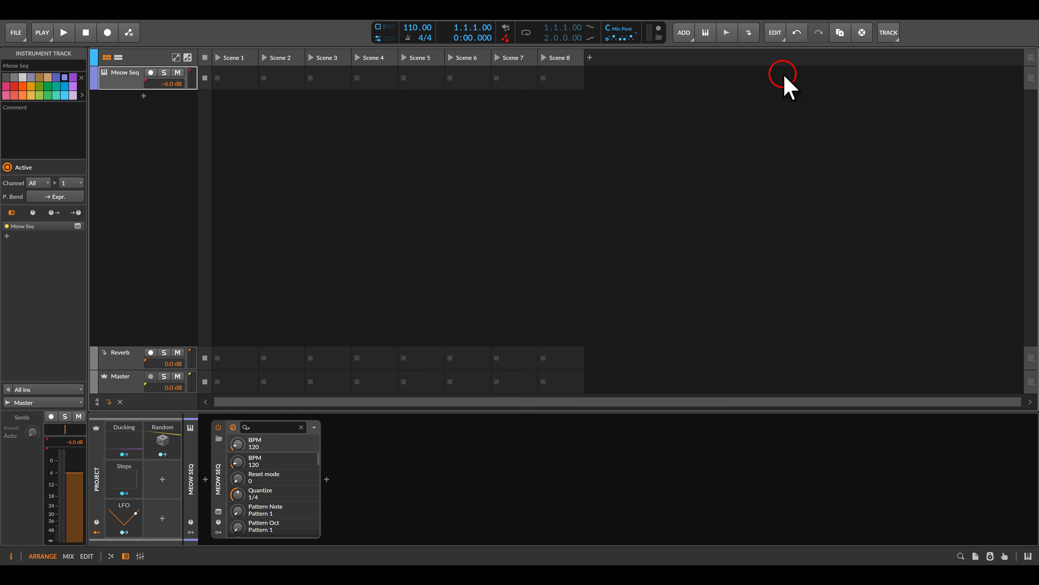
{"action": "double_click", "coordinate": [448, 449]}
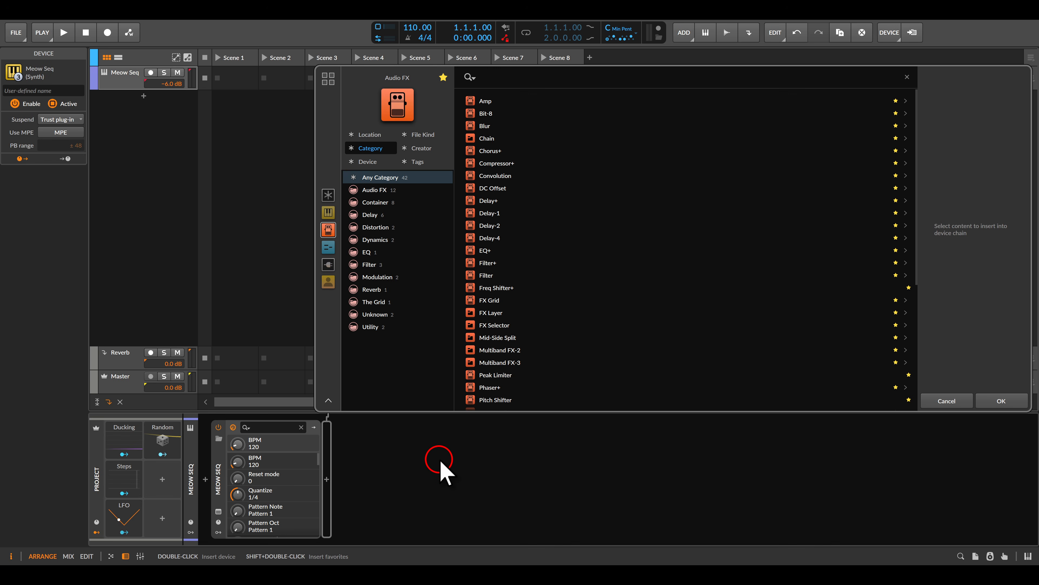
{"action": "left_click", "coordinate": [329, 212]}
{"action": "left_click", "coordinate": [483, 178]}
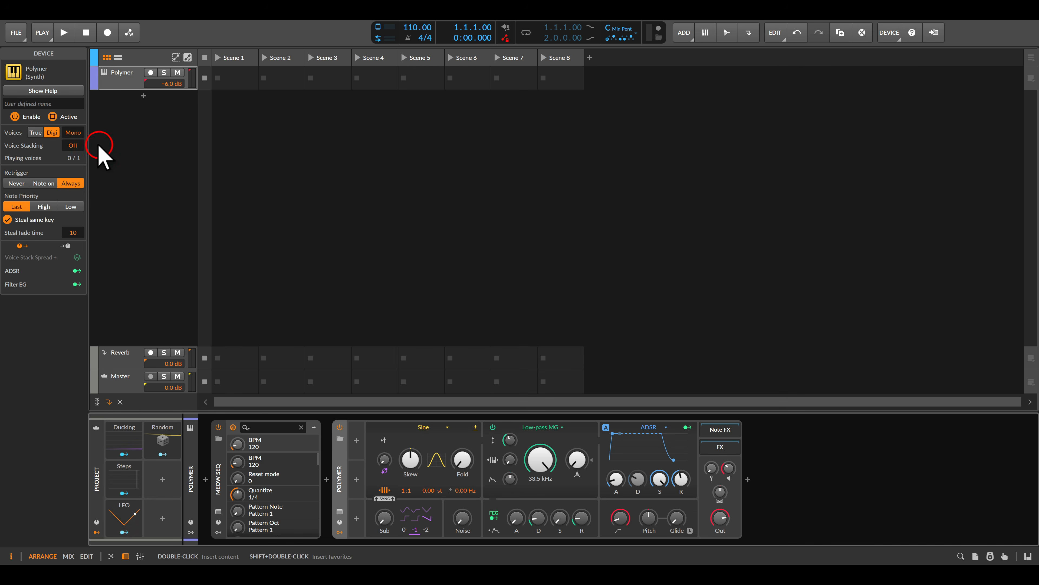
{"action": "left_click_drag", "start_coordinate": [73, 132], "coordinate": [75, 127]}
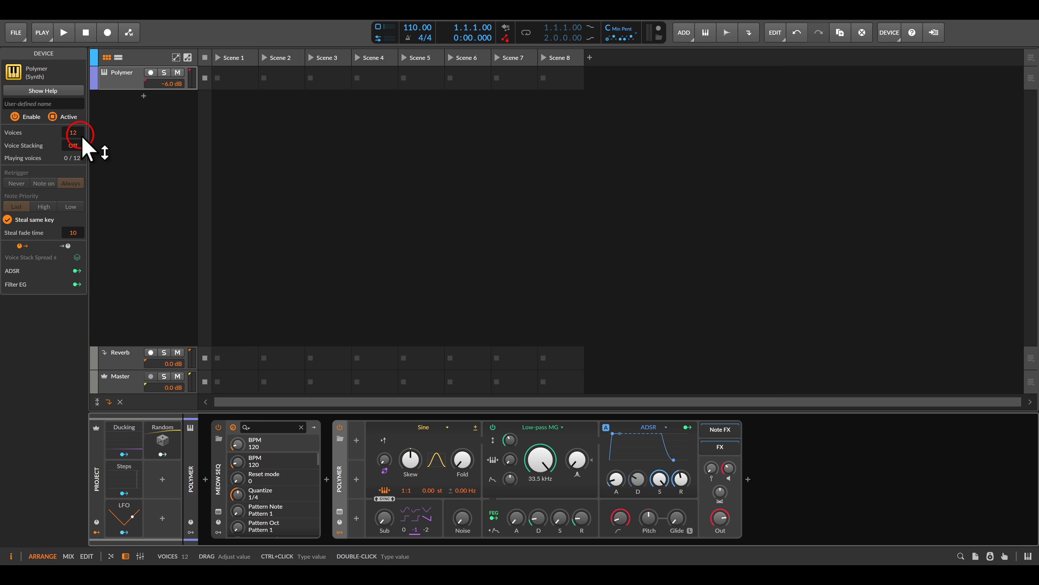
Reopen the Meow Seq plug-in window and start transport playback
{"action": "left_click", "coordinate": [218, 511]}
{"action": "key", "text": "space"}
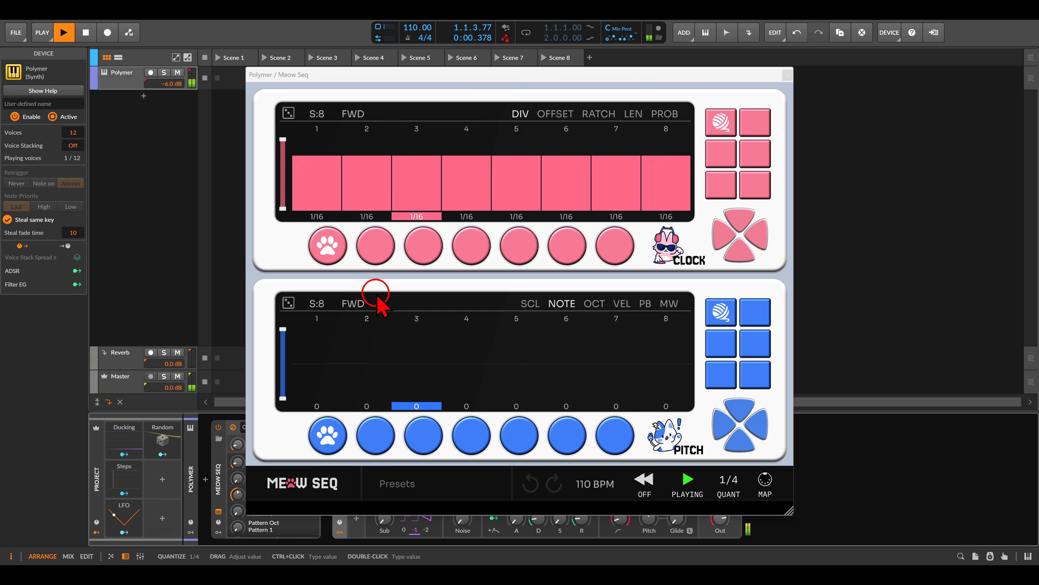
{"action": "left_click_drag", "start_coordinate": [493, 74], "coordinate": [501, 62]}
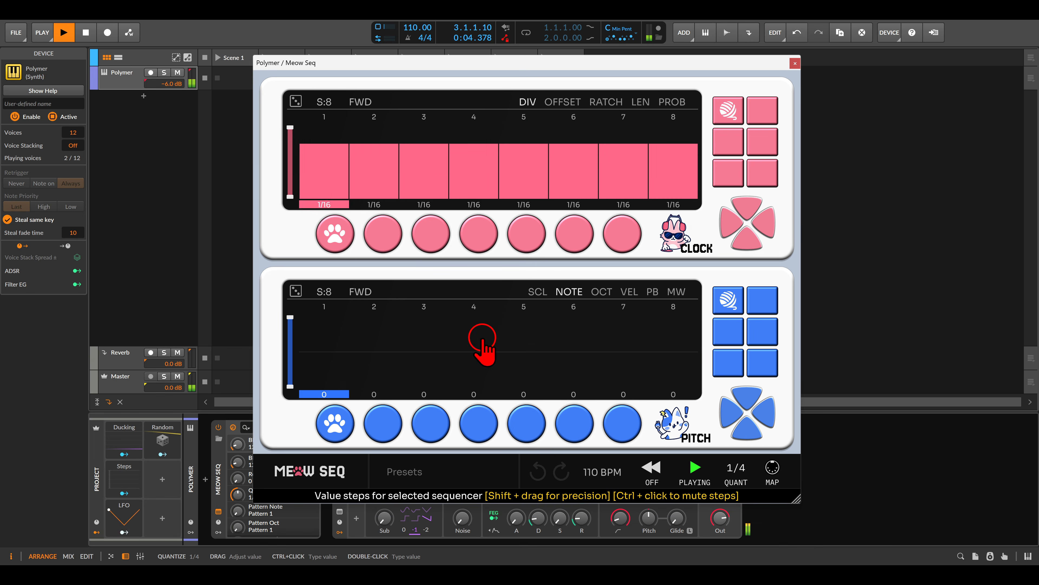
Set the pitch sequencer's scale to D Minor Pentatonic and randomize the note sequence
{"action": "left_click", "coordinate": [538, 292]}
{"action": "left_click", "coordinate": [345, 291]}
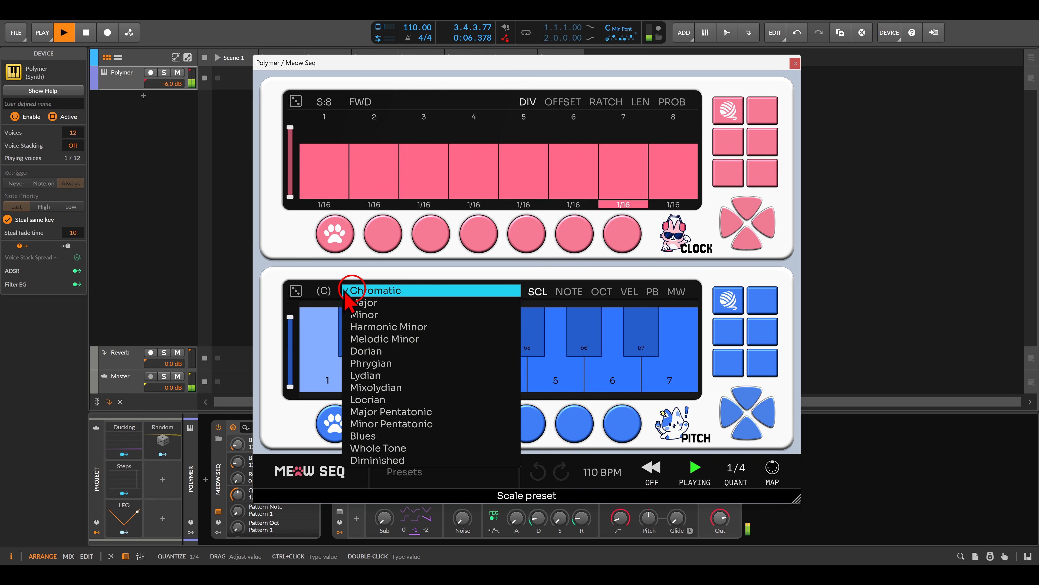
{"action": "left_click", "coordinate": [391, 423]}
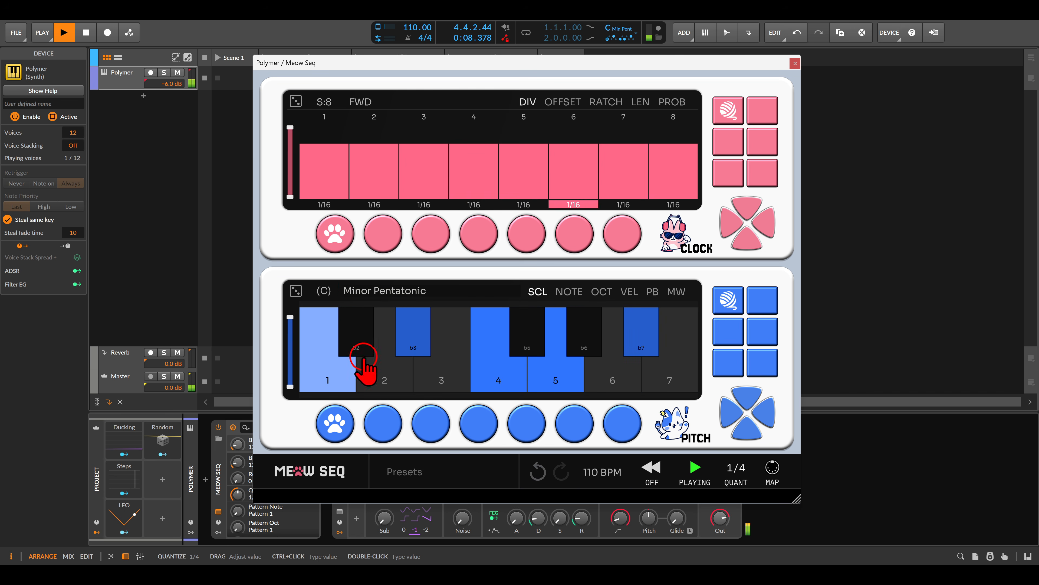
{"action": "left_click_drag", "start_coordinate": [331, 274], "coordinate": [329, 233]}
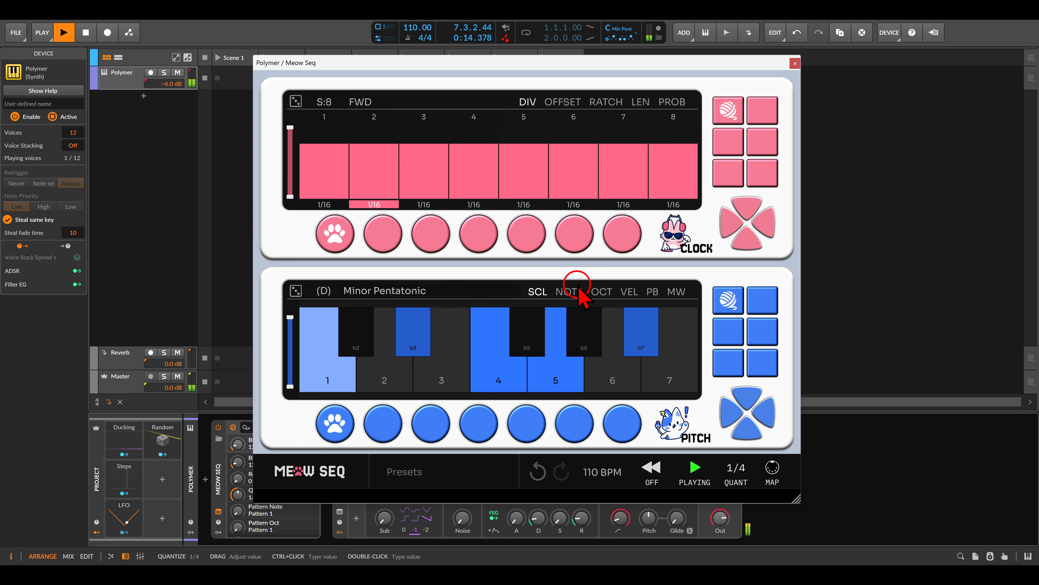
{"action": "left_click", "coordinate": [573, 292]}
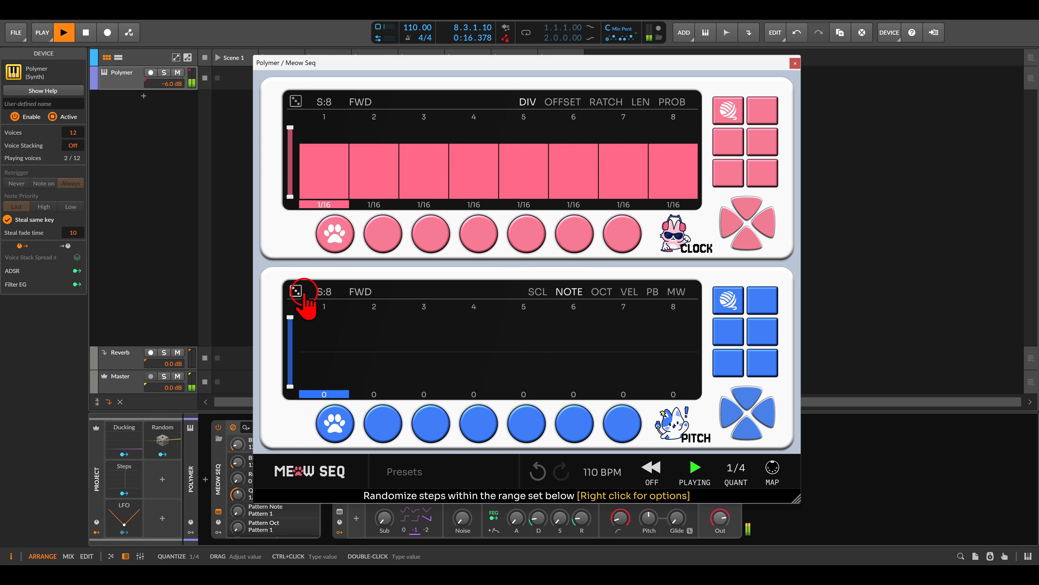
{"action": "left_click", "coordinate": [296, 291]}
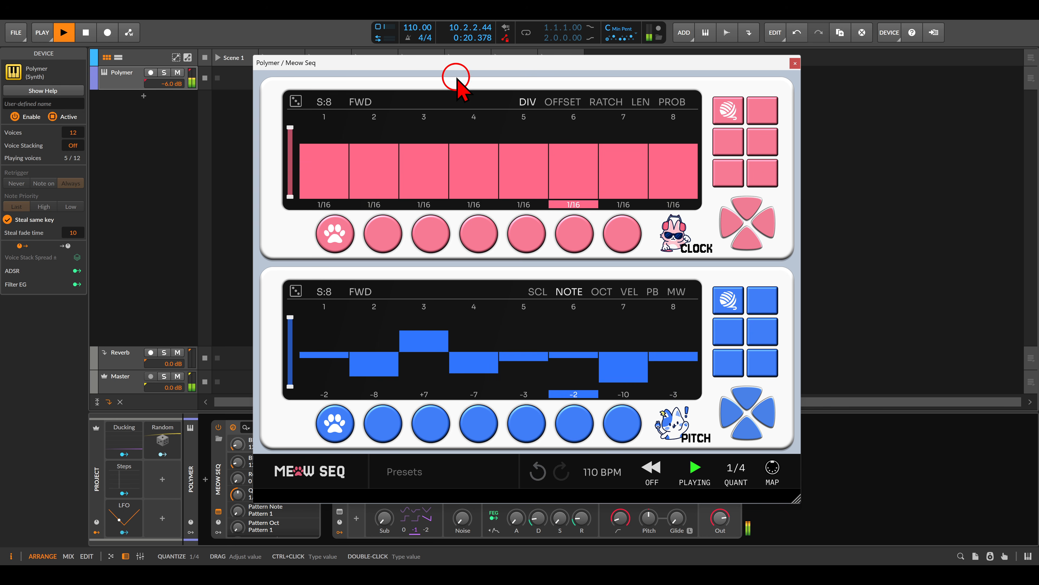
Raise the Polymer oscillator's Fold to about +9.48 st and lower its Skew
{"action": "left_click_drag", "start_coordinate": [455, 67], "coordinate": [696, 78]}
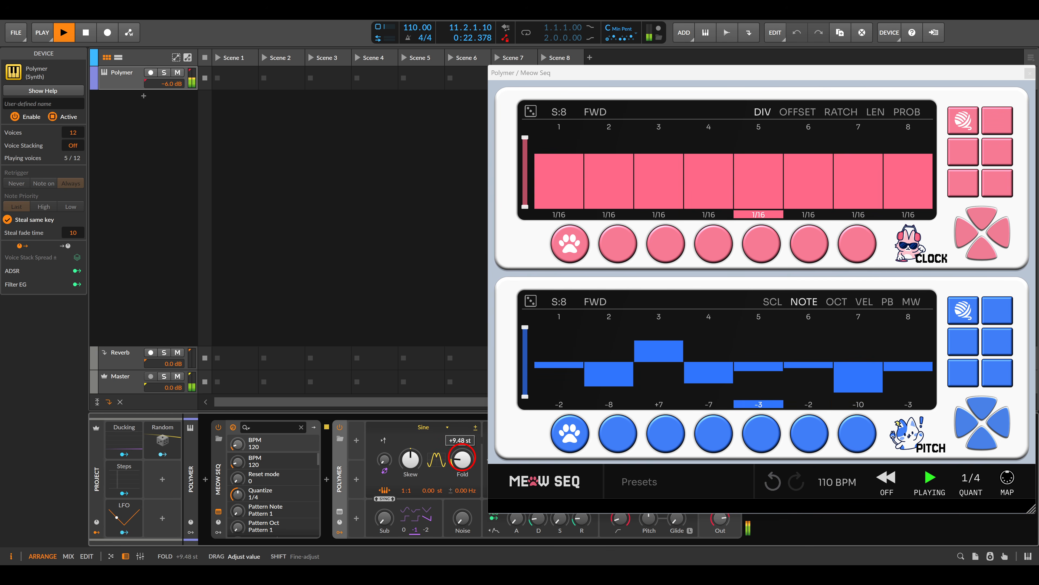
{"action": "left_click_drag", "start_coordinate": [407, 462], "coordinate": [406, 472]}
{"action": "left_click_drag", "start_coordinate": [674, 74], "coordinate": [448, 58]}
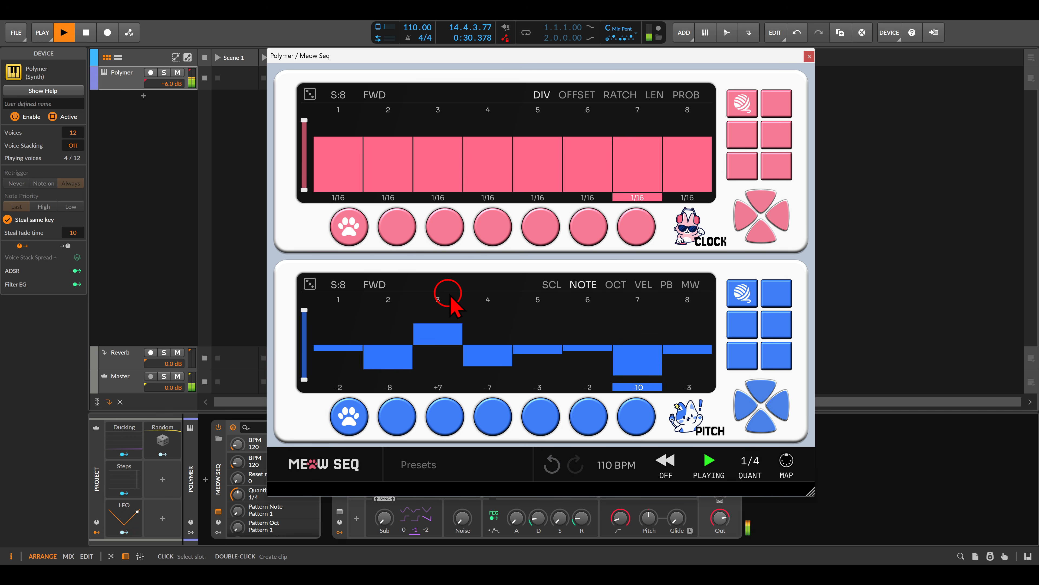
Close the Meow Seq window and add an Expressions modulator to Polymer's first free modulator slot
{"action": "left_click", "coordinate": [809, 56]}
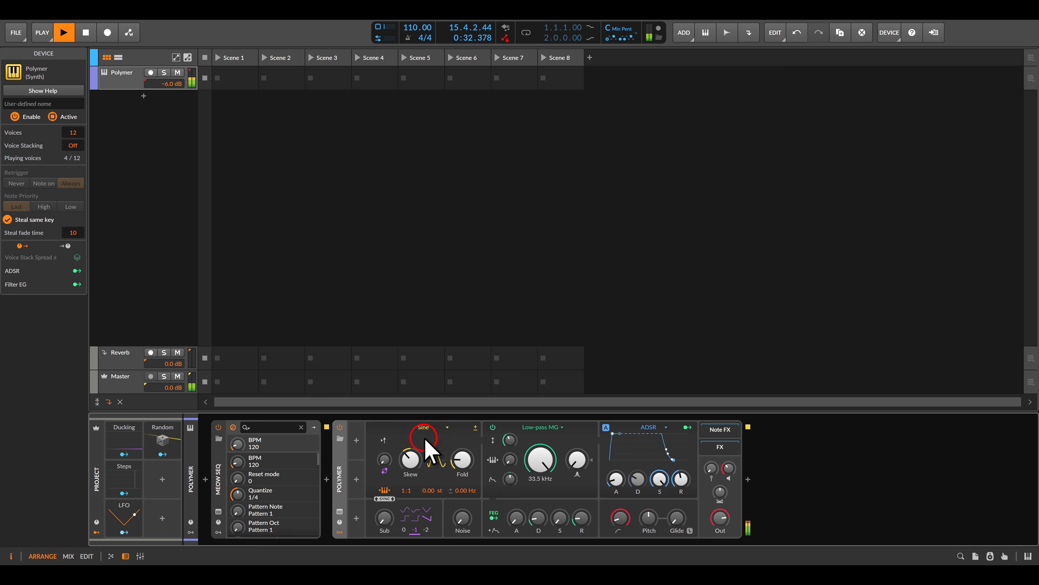
{"action": "left_click", "coordinate": [357, 440]}
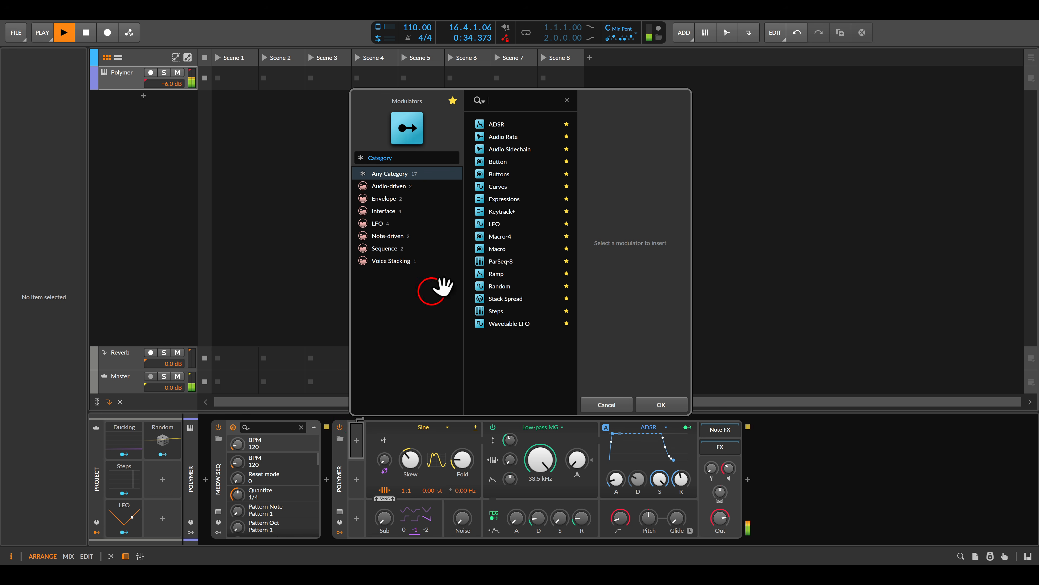
{"action": "double_click", "coordinate": [504, 199]}
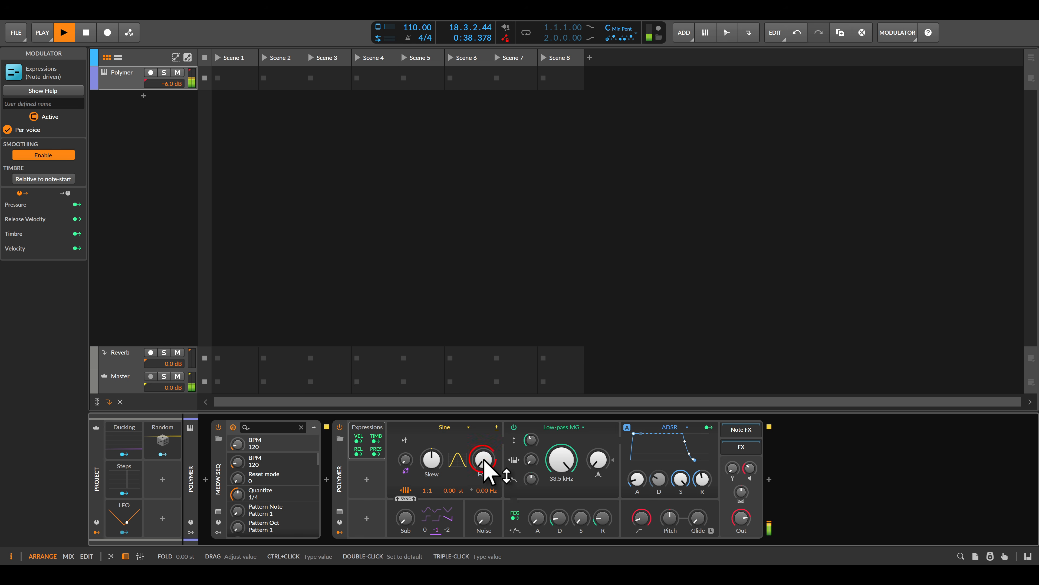
Map the Expressions modulator's Velocity to Polymer's Skew at 0.343 and Fold at 9.840
{"action": "left_click", "coordinate": [358, 439]}
{"action": "left_click", "coordinate": [428, 459]}
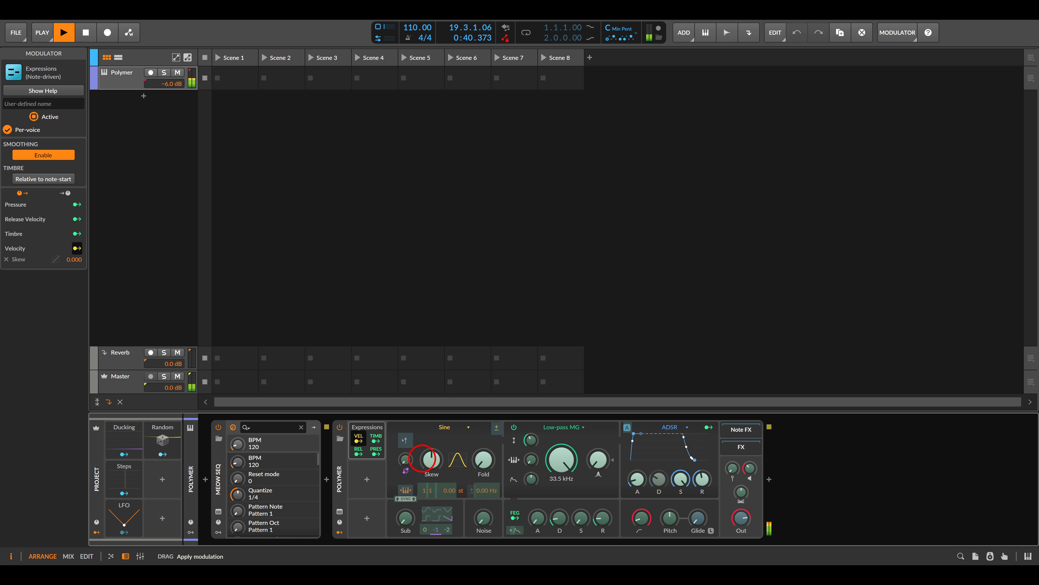
{"action": "left_click_drag", "start_coordinate": [422, 458], "coordinate": [485, 455]}
{"action": "left_click", "coordinate": [365, 441]}
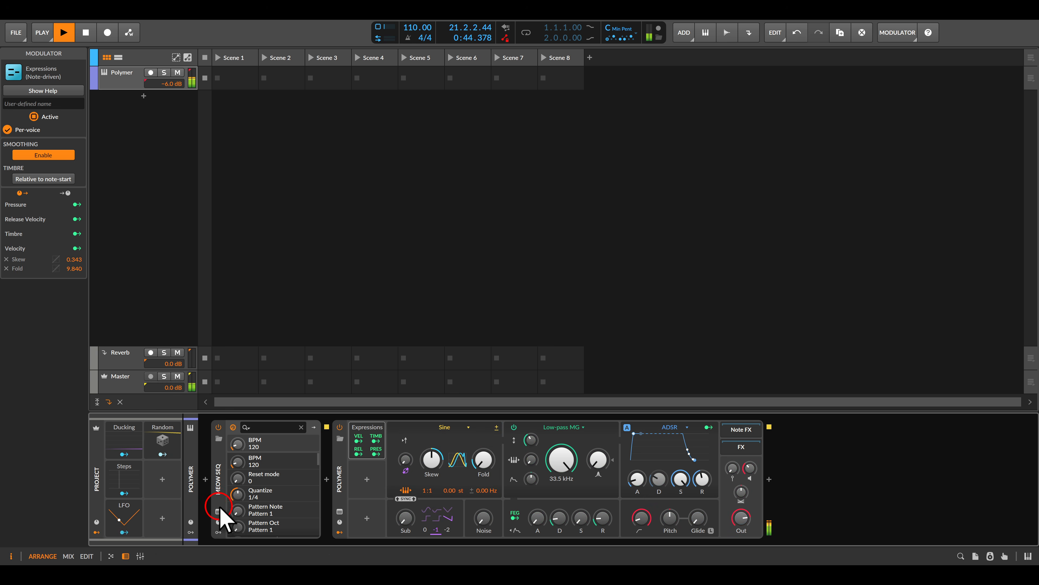
Reopen Meow Seq, set the velocity sequence's step count to 10, and randomize its step values
{"action": "left_click", "coordinate": [218, 511]}
{"action": "left_click", "coordinate": [644, 286]}
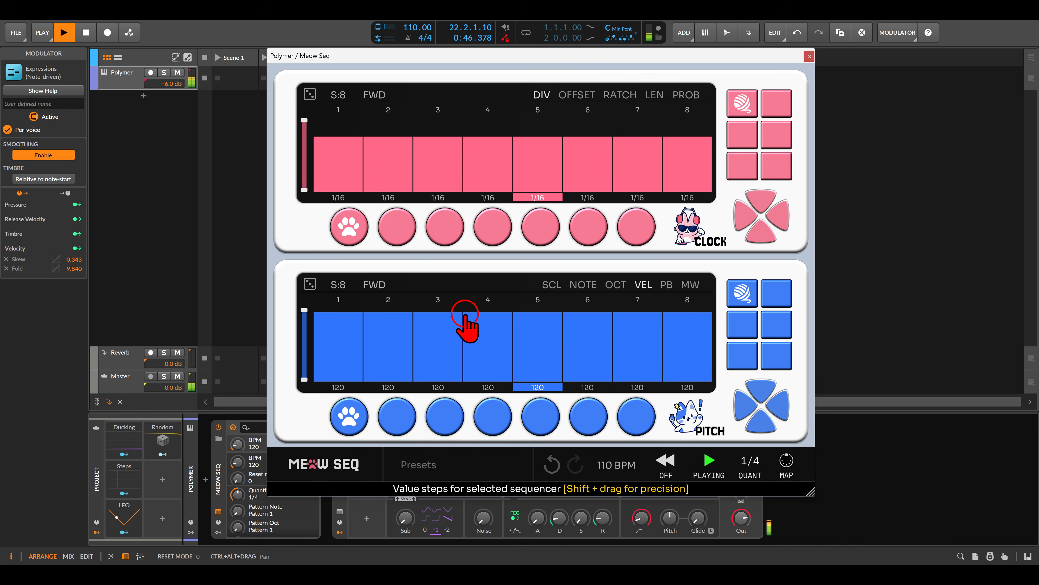
{"action": "left_click", "coordinate": [312, 282]}
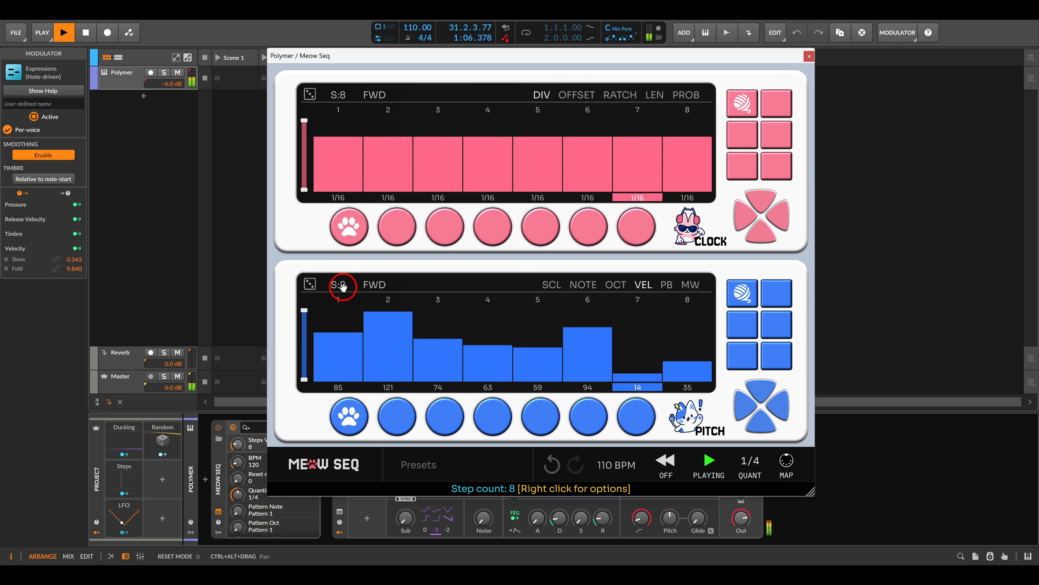
{"action": "scroll", "coordinate": [340, 285], "scroll_direction": "up", "scroll_amount": 2}
{"action": "left_click", "coordinate": [310, 284]}
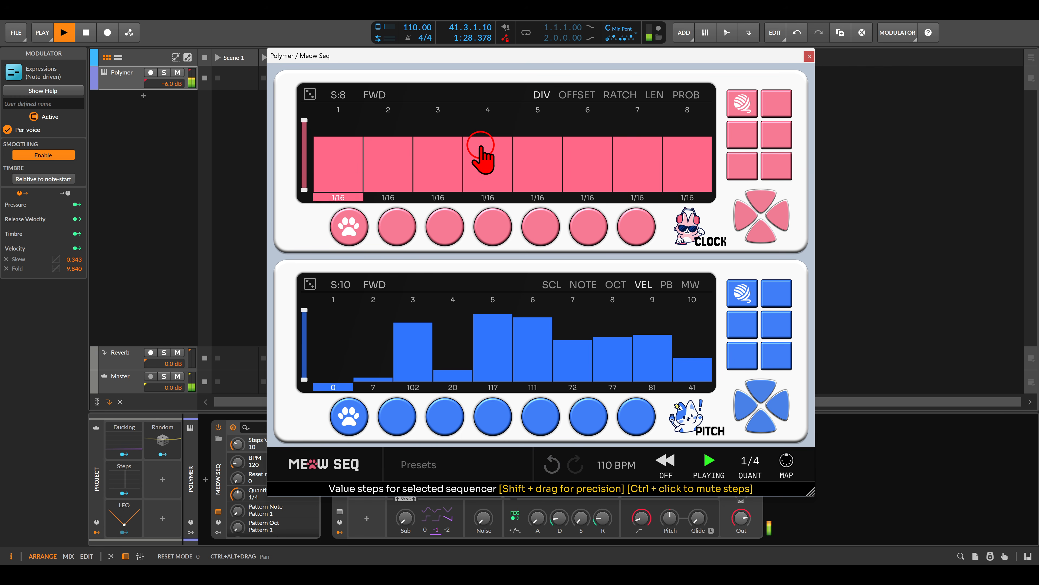
Set the clock division of step 4 to 1/8 and step 6 to 1/4, and reduce the division sequence to 7 steps
{"action": "left_click_drag", "start_coordinate": [484, 150], "coordinate": [481, 152]}
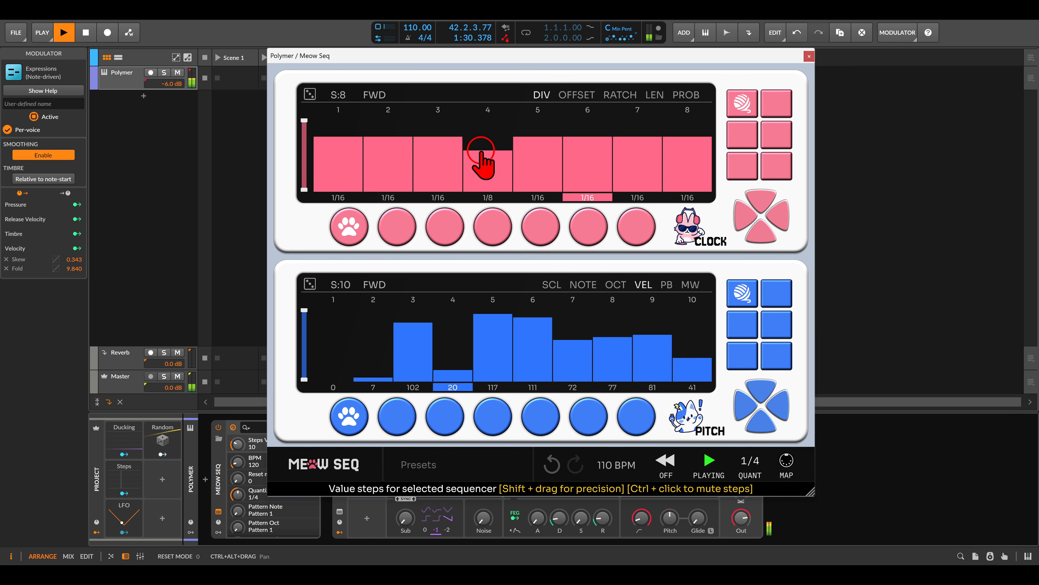
{"action": "left_click_drag", "start_coordinate": [582, 149], "coordinate": [583, 164]}
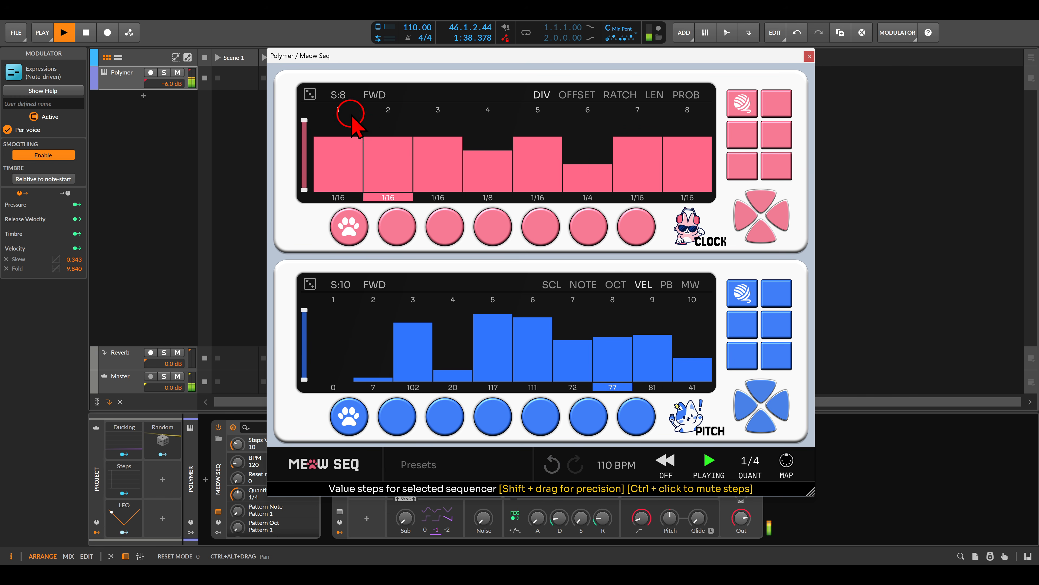
{"action": "left_click_drag", "start_coordinate": [343, 98], "coordinate": [342, 105]}
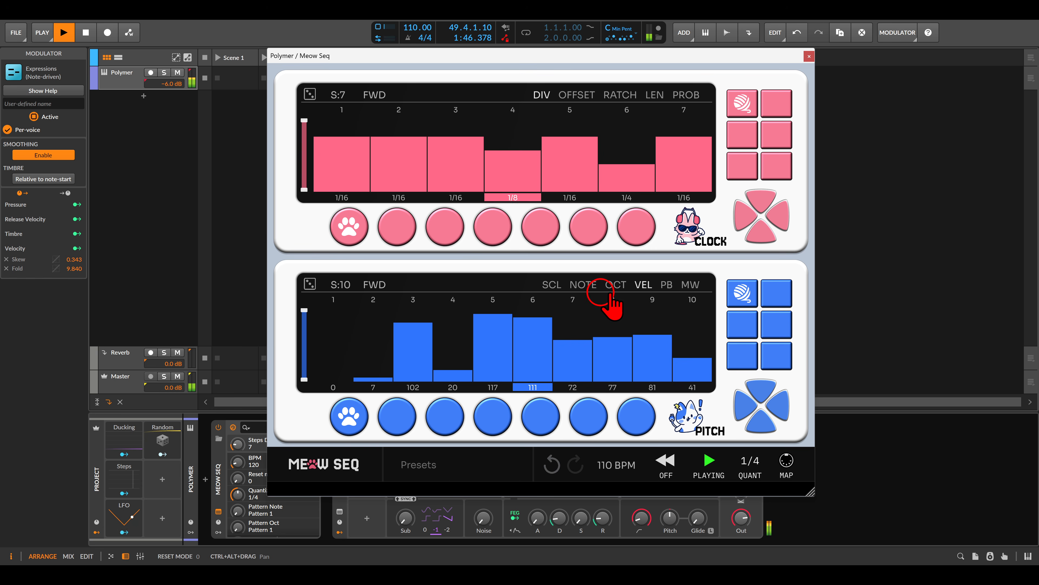
{"action": "left_click", "coordinate": [585, 283]}
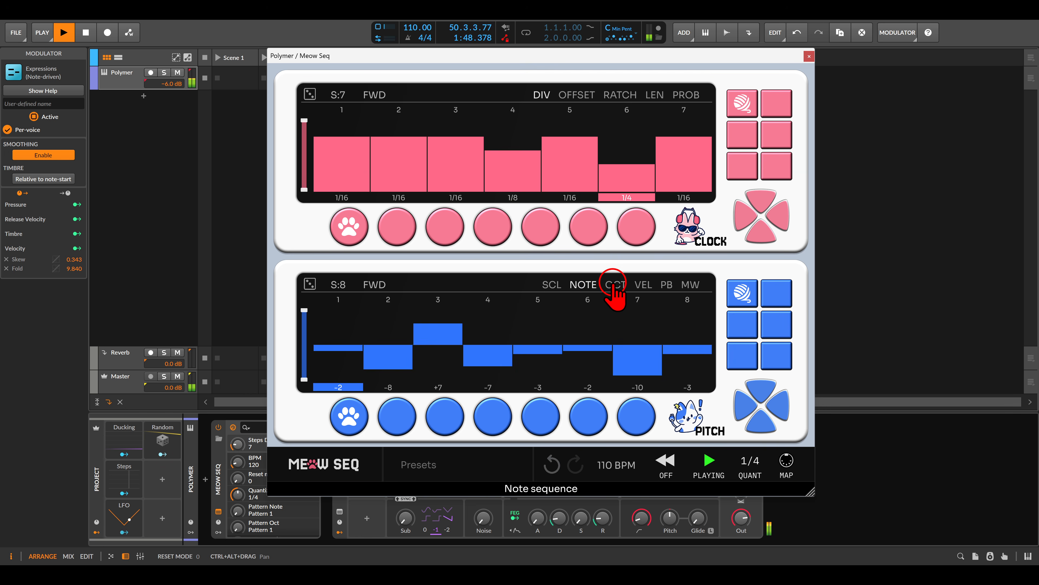
{"action": "left_click", "coordinate": [641, 284]}
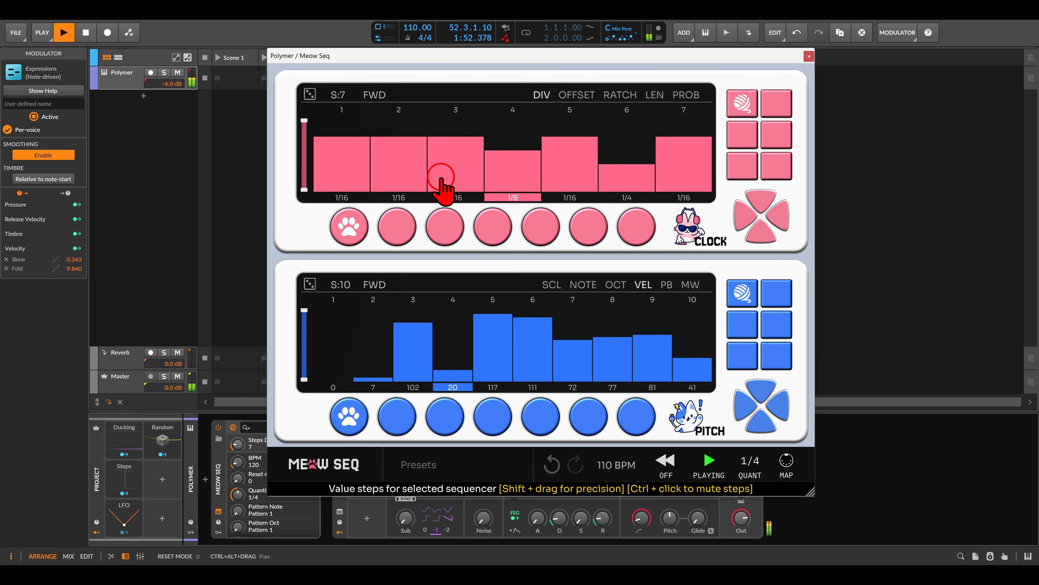
{"action": "left_click", "coordinate": [582, 286]}
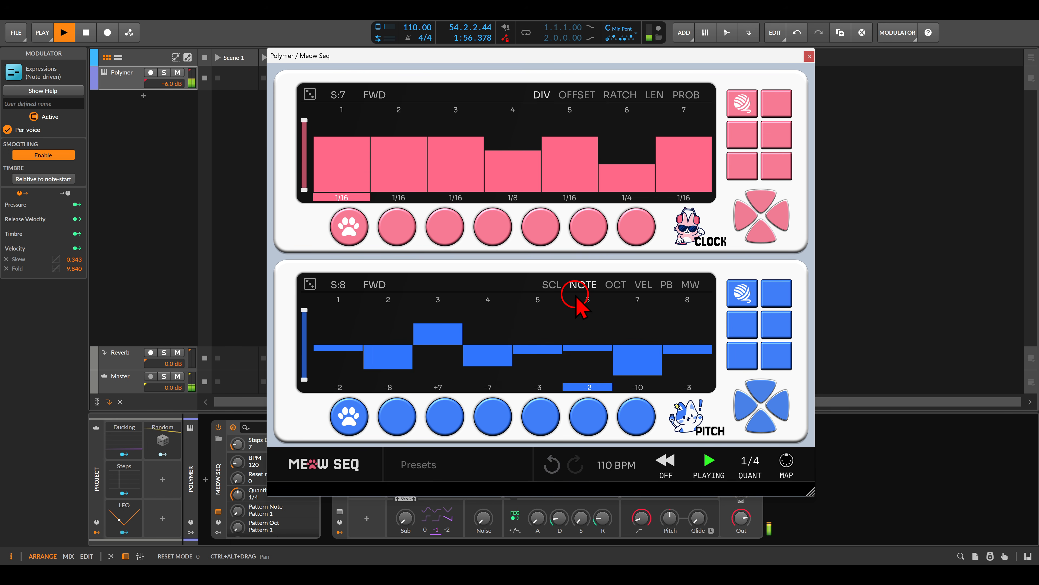
Extend the octave sequence to 15 steps, with step 1 at +1 and step 9 at +2
{"action": "left_click", "coordinate": [611, 284]}
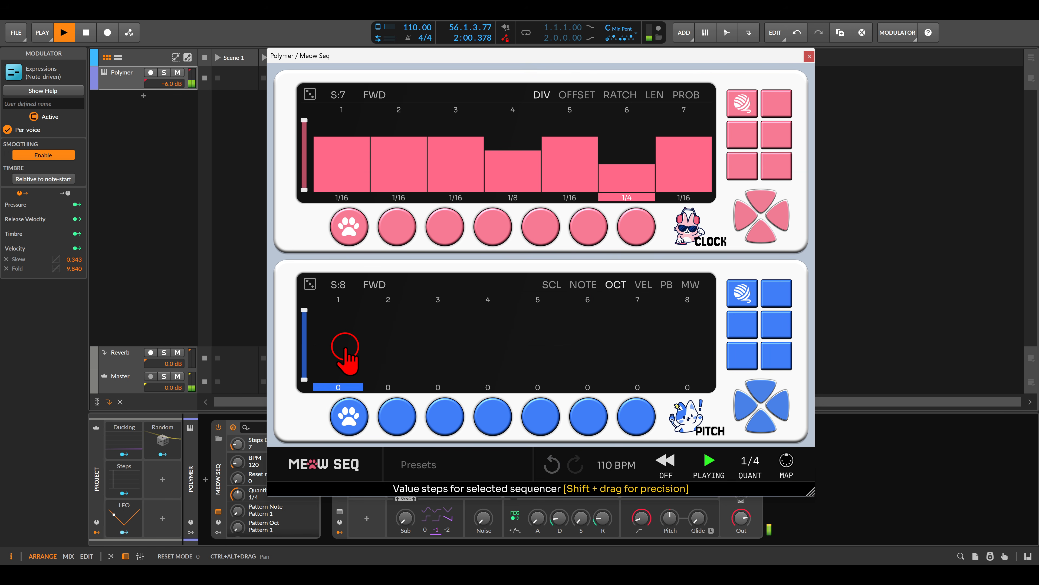
{"action": "left_click_drag", "start_coordinate": [345, 349], "coordinate": [345, 339]}
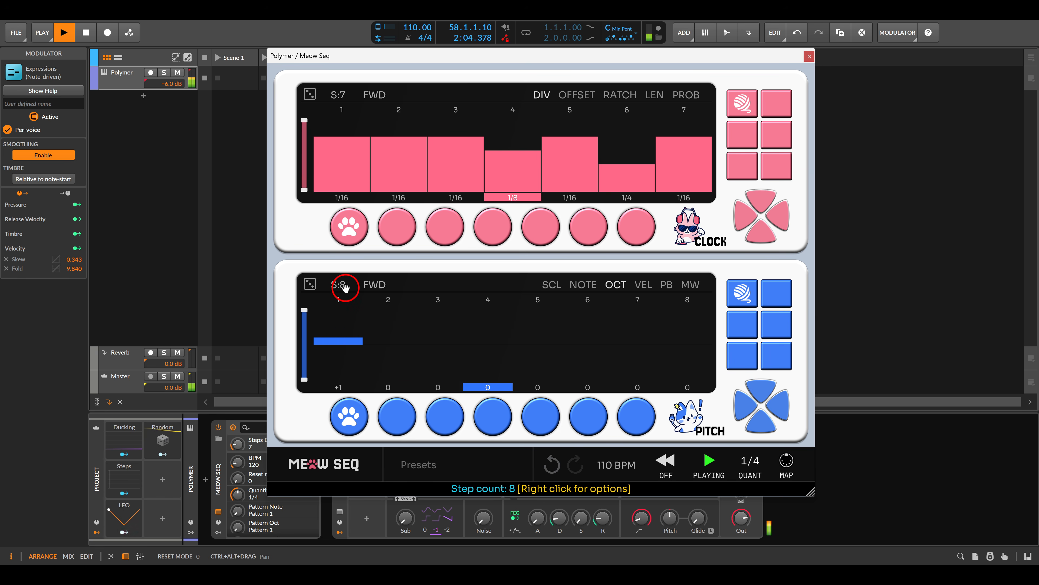
{"action": "left_click_drag", "start_coordinate": [345, 286], "coordinate": [346, 254]}
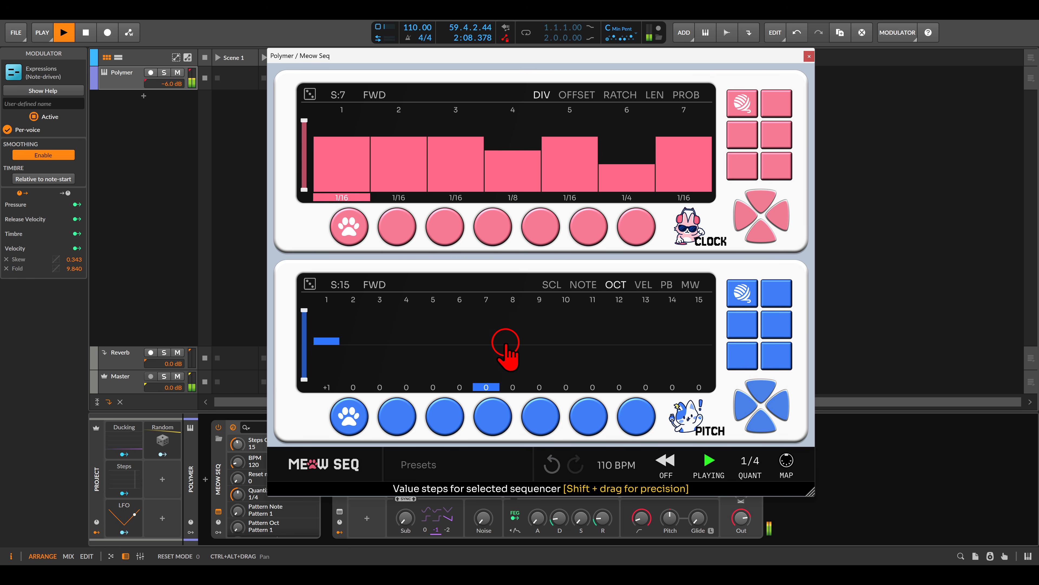
{"action": "left_click_drag", "start_coordinate": [538, 340], "coordinate": [538, 333]}
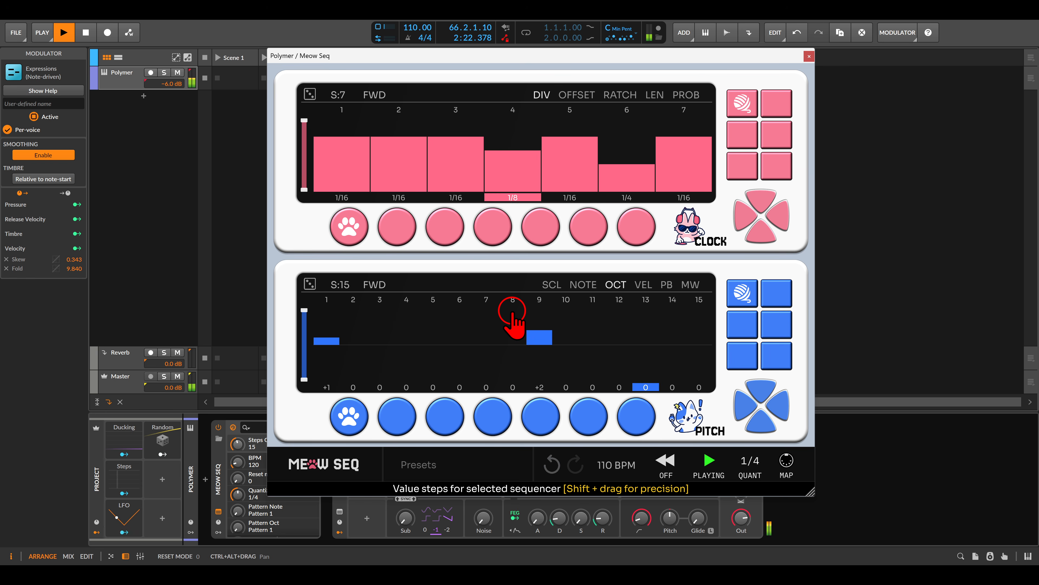
Mute steps 7 and 2 of the pitch sequencer's note sequence
{"action": "left_click", "coordinate": [579, 285]}
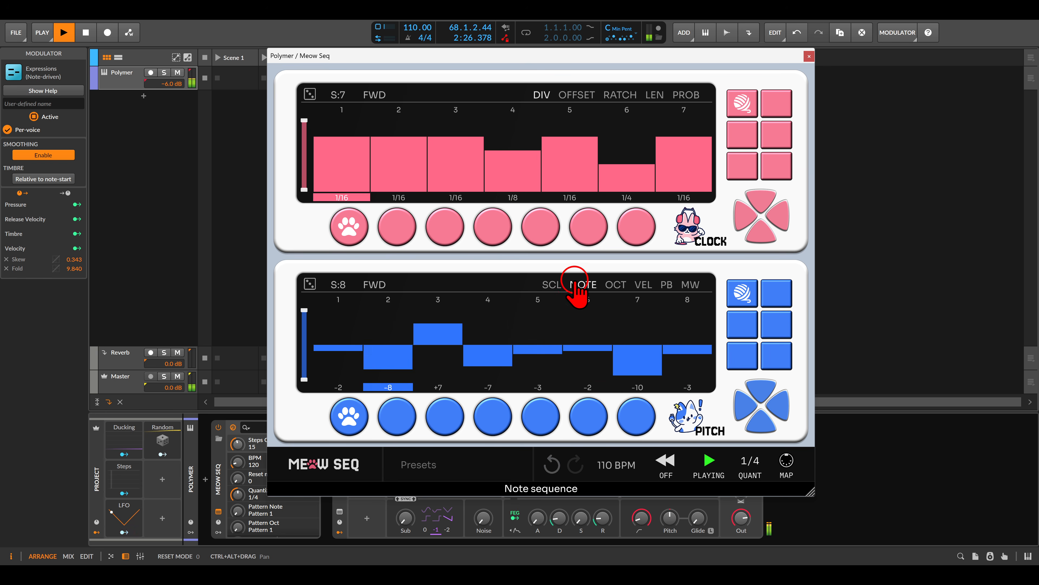
{"action": "left_click", "coordinate": [637, 359], "text": "ctrl"}
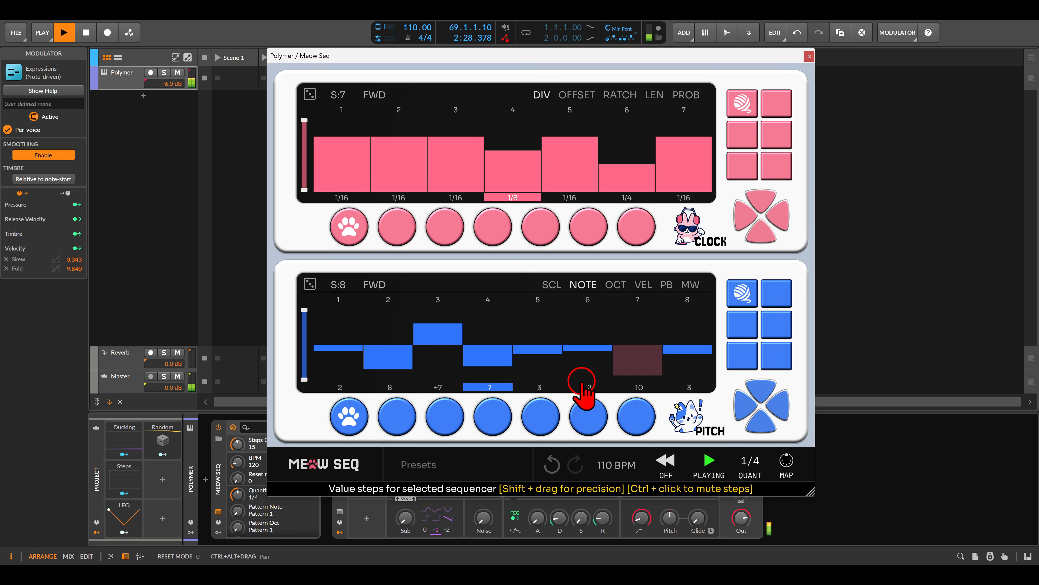
{"action": "left_click", "coordinate": [383, 360], "text": "ctrl"}
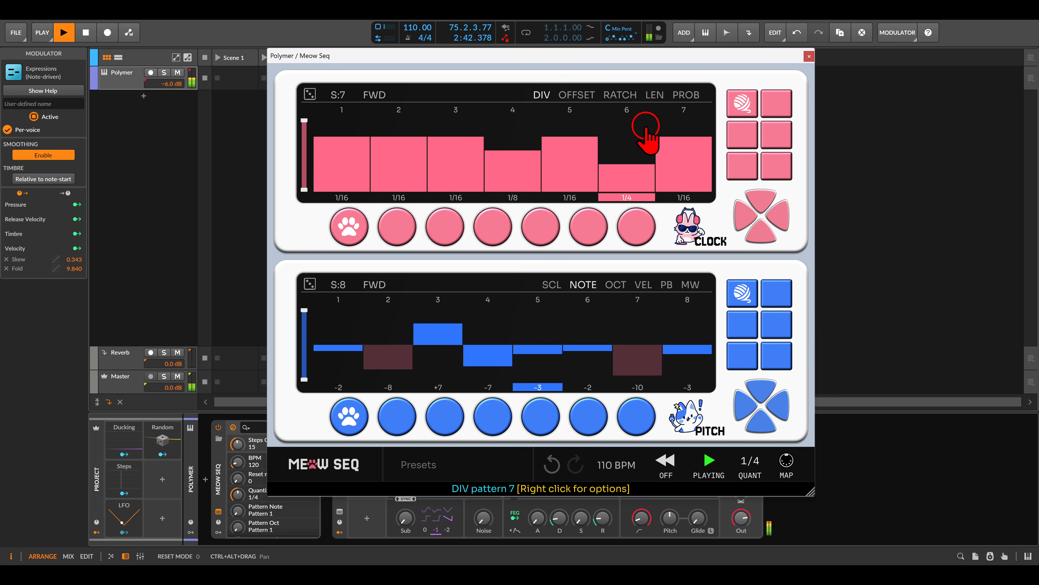
Extend the clock's length sequence in Meow Seq to 32 steps and randomize its values
{"action": "left_click", "coordinate": [653, 97]}
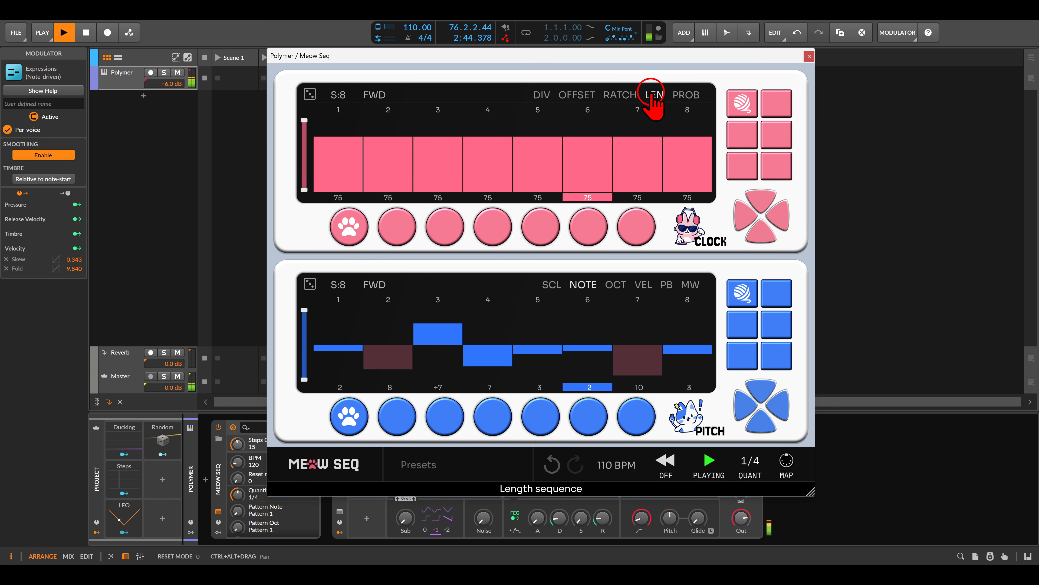
{"action": "left_click", "coordinate": [810, 57]}
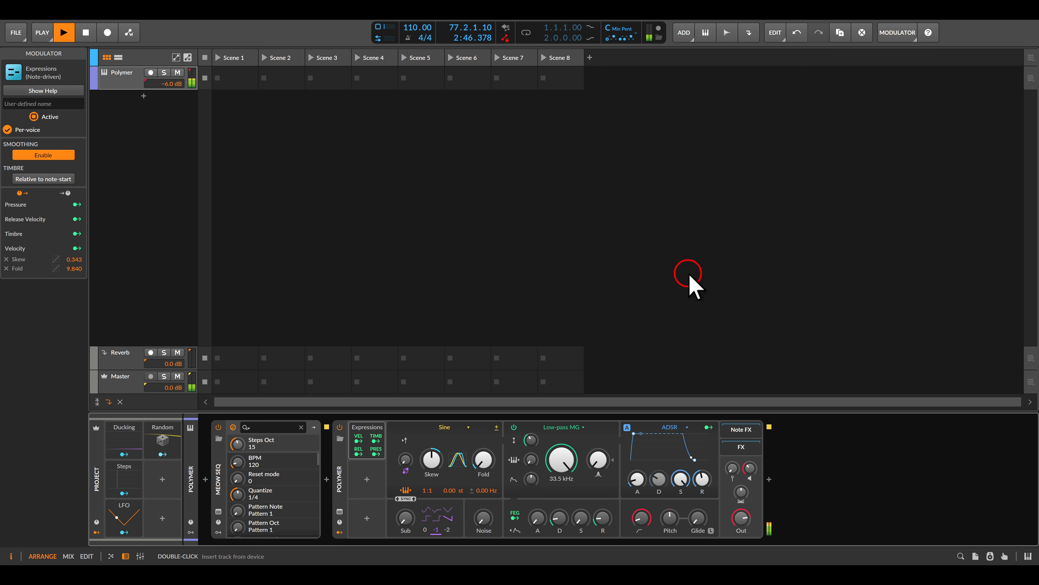
{"action": "left_click", "coordinate": [218, 511]}
{"action": "left_click", "coordinate": [638, 111]}
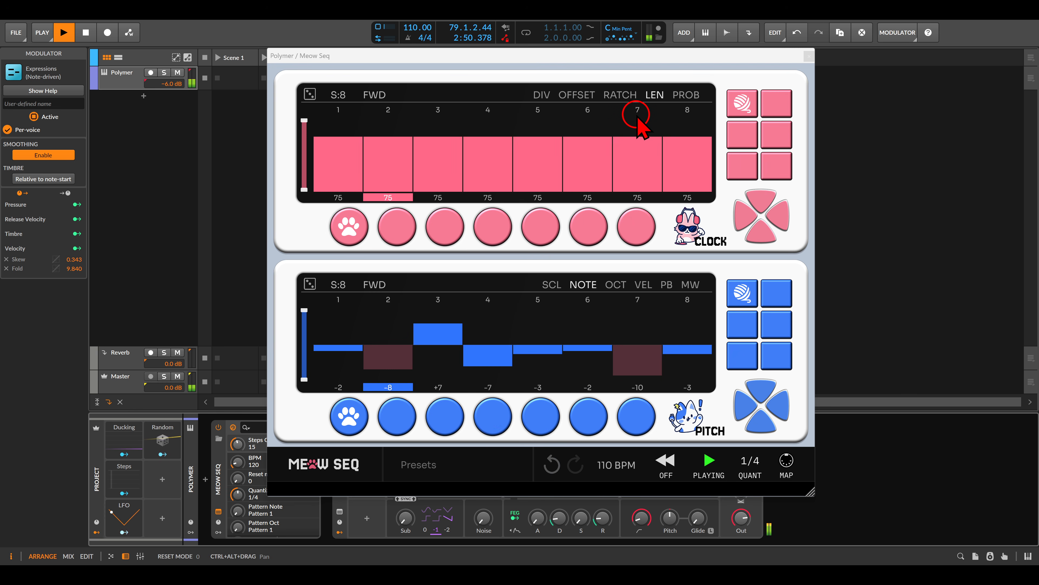
{"action": "left_click_drag", "start_coordinate": [343, 96], "coordinate": [348, 32]}
{"action": "left_click_drag", "start_coordinate": [343, 95], "coordinate": [348, 43]}
{"action": "left_click", "coordinate": [310, 93]}
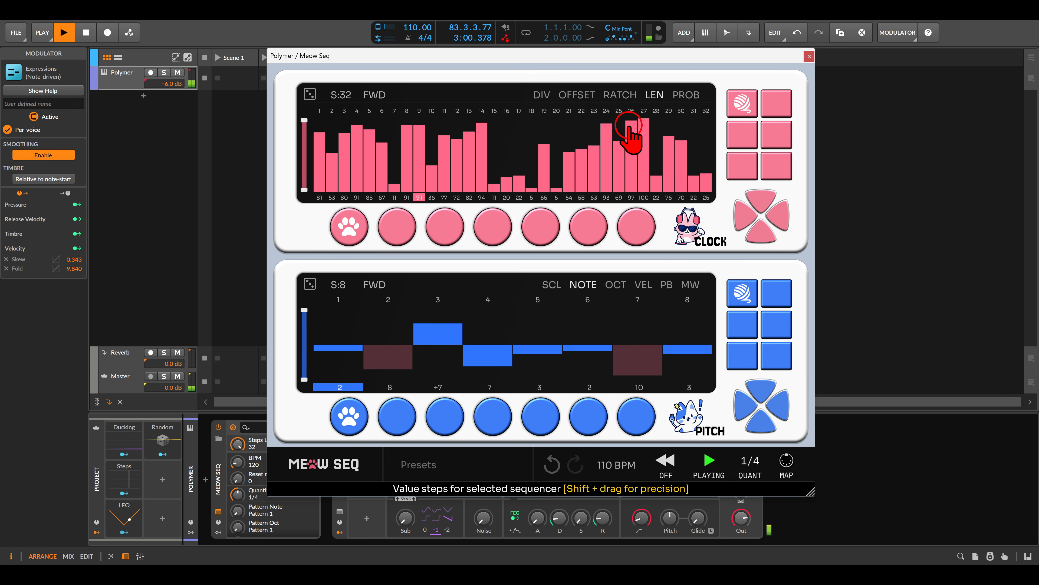
{"action": "left_click", "coordinate": [809, 56]}
Reshape Polymer's amp envelope by lowering the sustain fully, setting the decay to about 1.22 s and adjusting the release
{"action": "left_click_drag", "start_coordinate": [702, 479], "coordinate": [702, 482]}
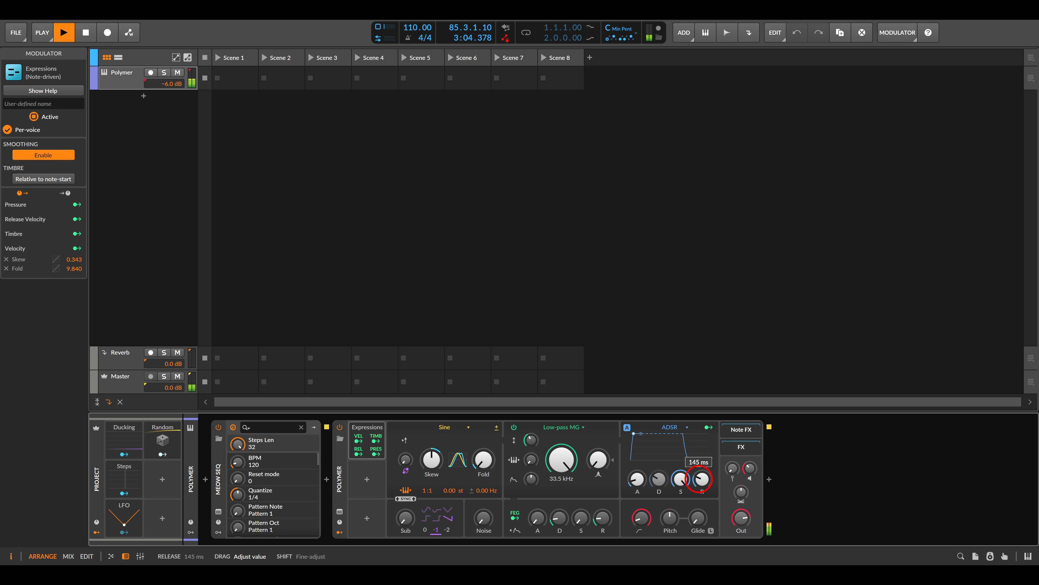
{"action": "left_click", "coordinate": [637, 478]}
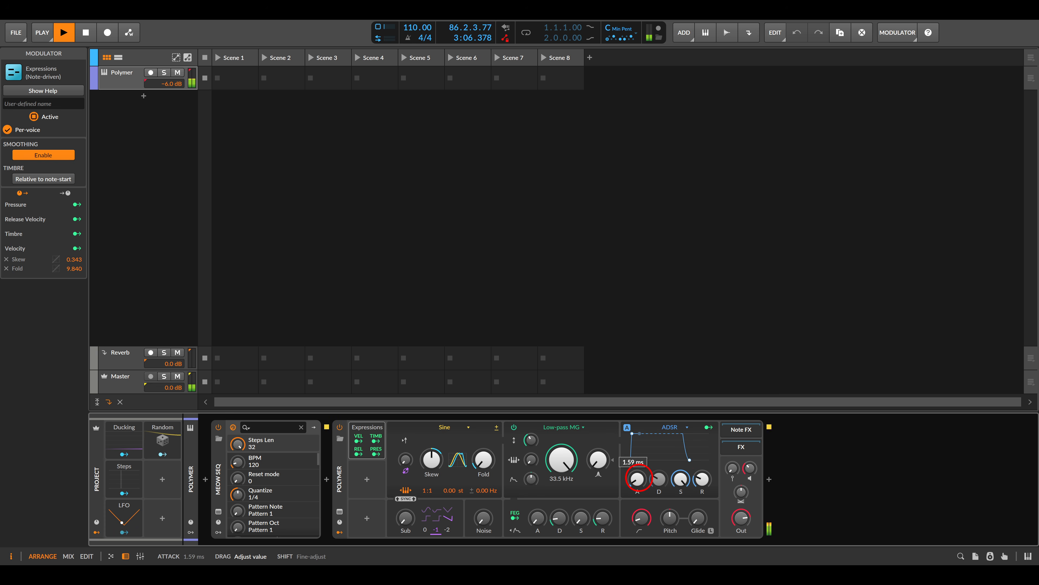
{"action": "left_click_drag", "start_coordinate": [677, 478], "coordinate": [681, 528]}
{"action": "left_click_drag", "start_coordinate": [659, 478], "coordinate": [661, 474]}
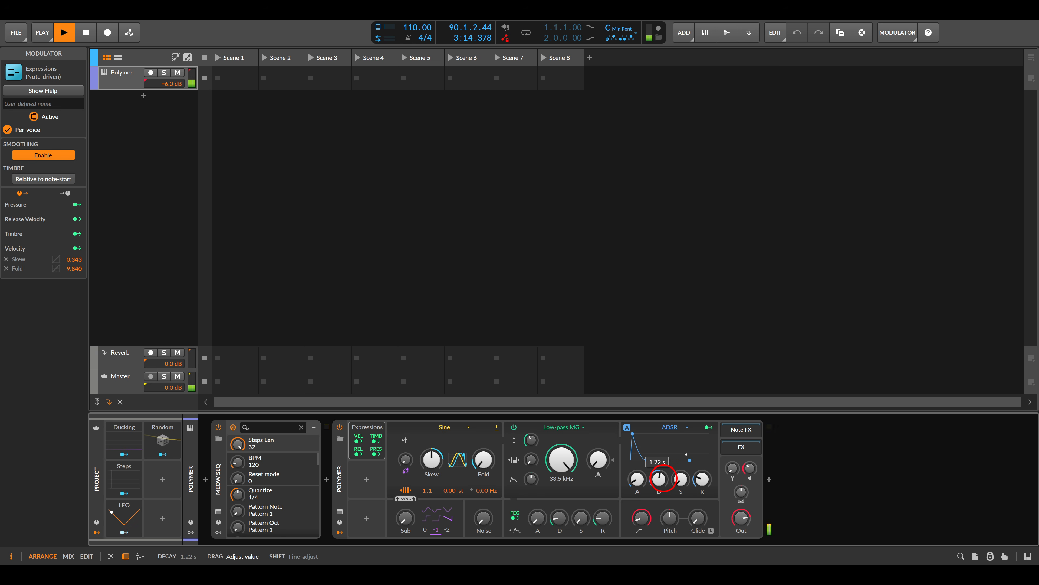
{"action": "left_click_drag", "start_coordinate": [699, 478], "coordinate": [700, 481]}
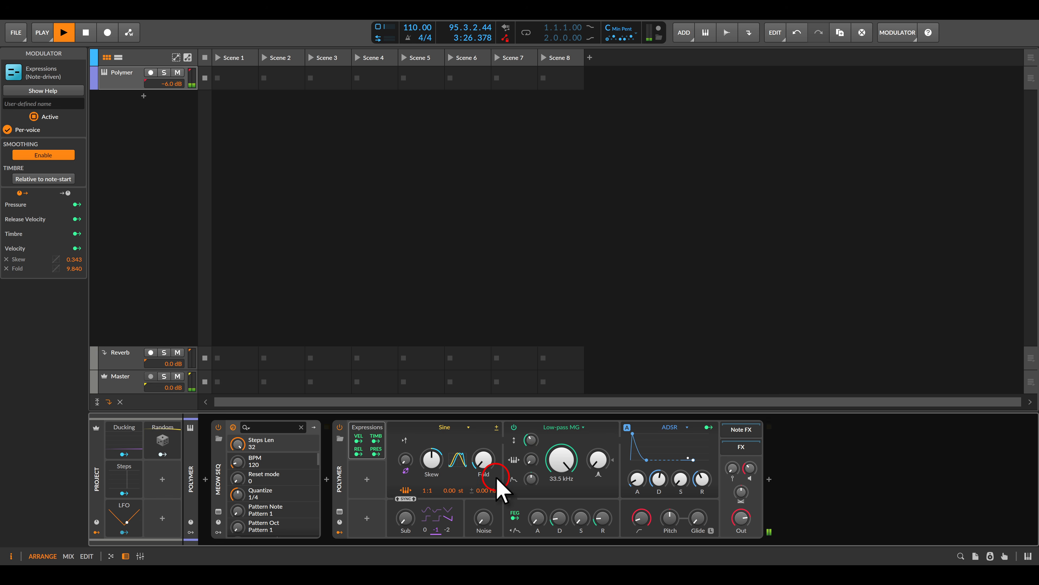
Inspect the clock's offset sequence in Meow Seq
{"action": "left_click", "coordinate": [218, 511]}
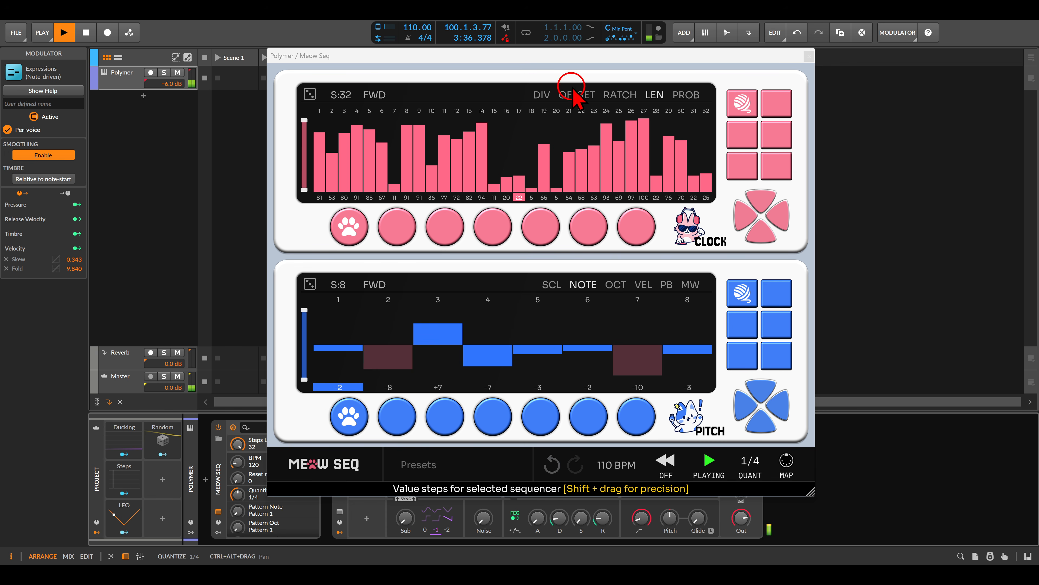
{"action": "left_click", "coordinate": [575, 94]}
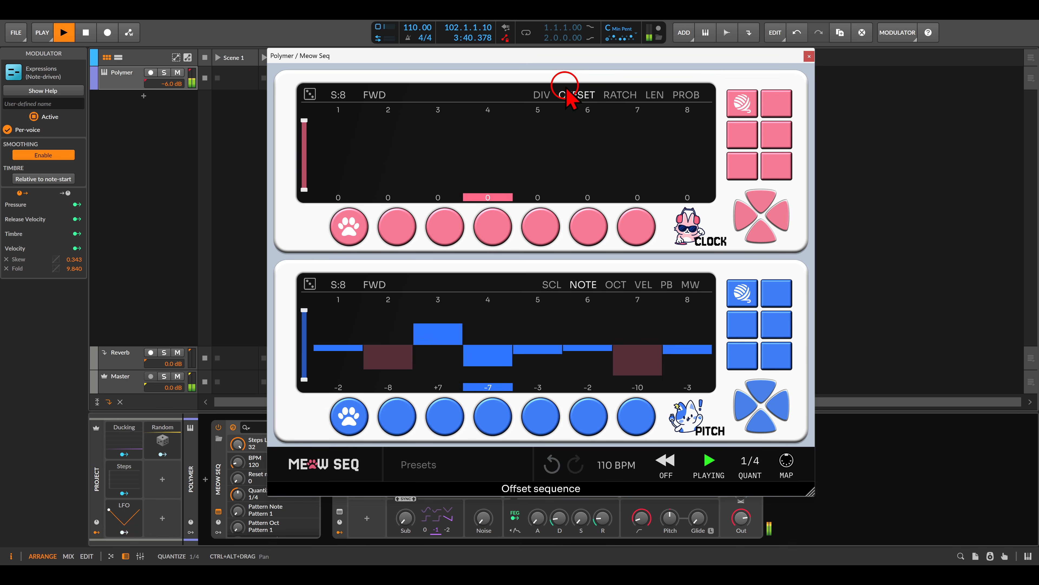
{"action": "left_click", "coordinate": [809, 57]}
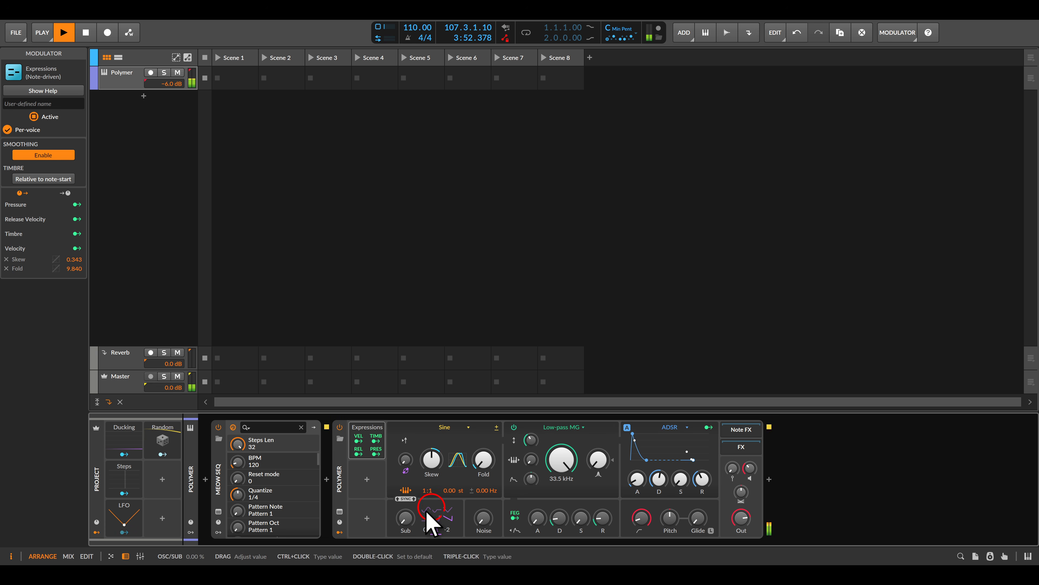
Try blending in Polymer's sub oscillator at about 21.3 %, and reset the level to its default
{"action": "left_click", "coordinate": [406, 517]}
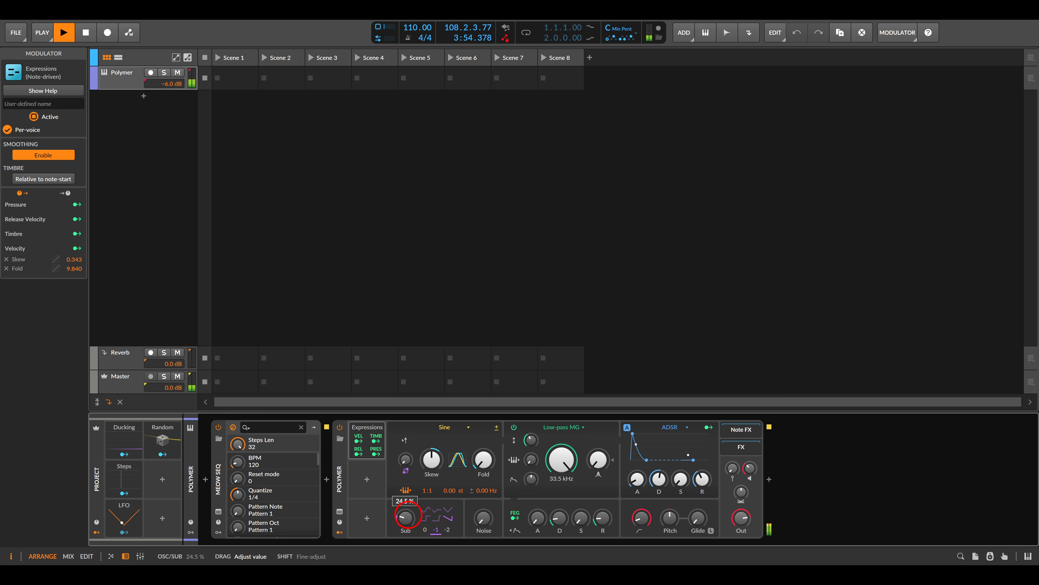
{"action": "left_click_drag", "start_coordinate": [409, 514], "coordinate": [411, 521]}
{"action": "left_click", "coordinate": [426, 521]}
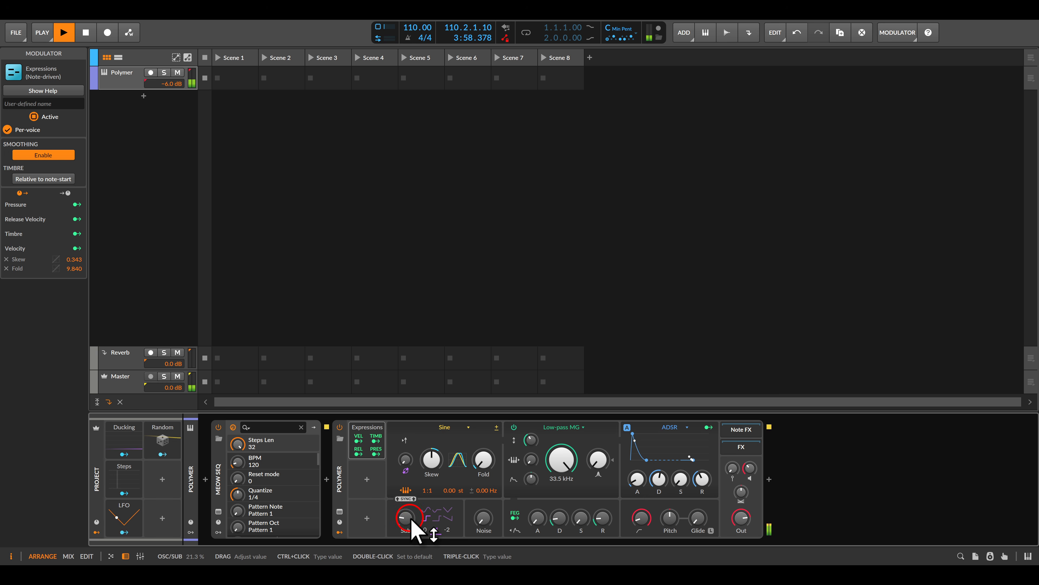
{"action": "double_click", "coordinate": [411, 518]}
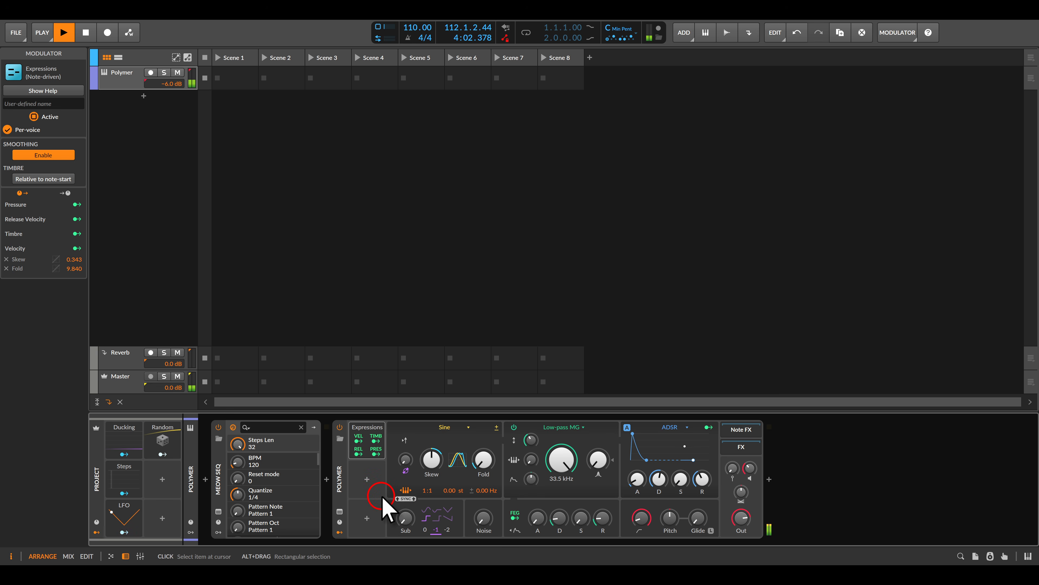
Add a Random modulator to Polymer with its timebase set to Hold (rate of zero) and its trigger mode set to Note
{"action": "left_click", "coordinate": [368, 482]}
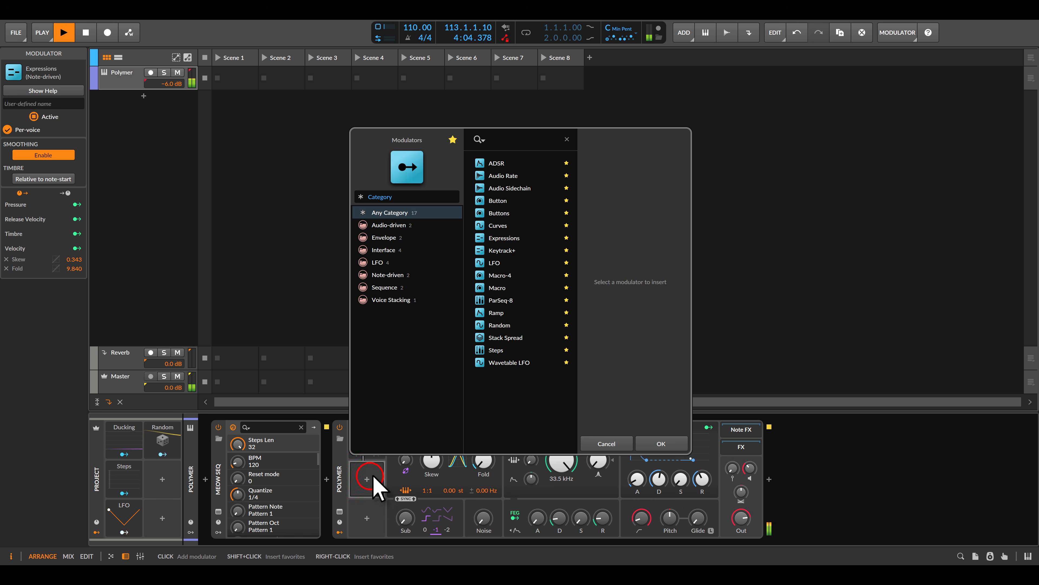
{"action": "double_click", "coordinate": [499, 325]}
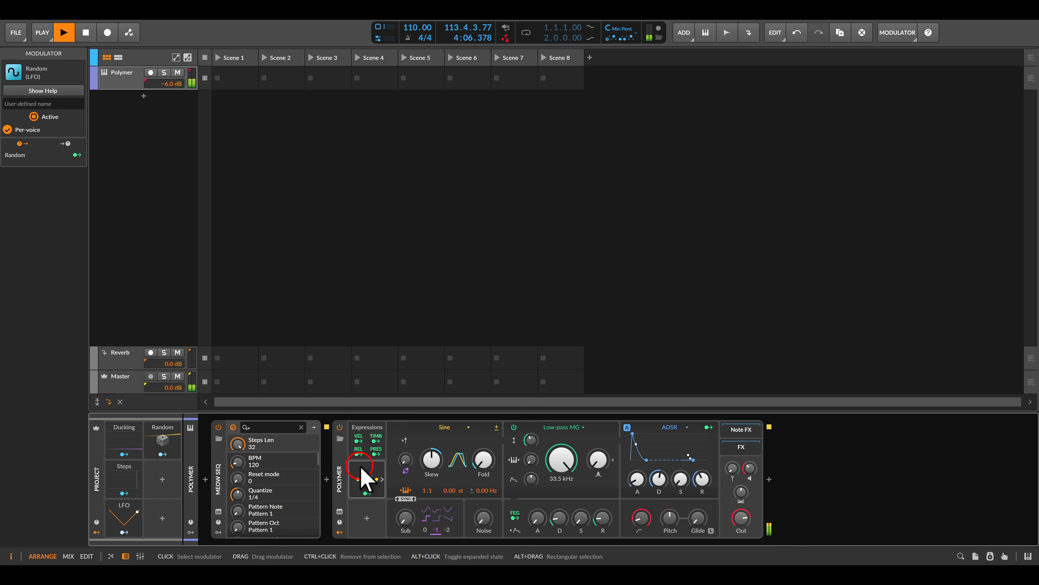
{"action": "left_click", "coordinate": [367, 473]}
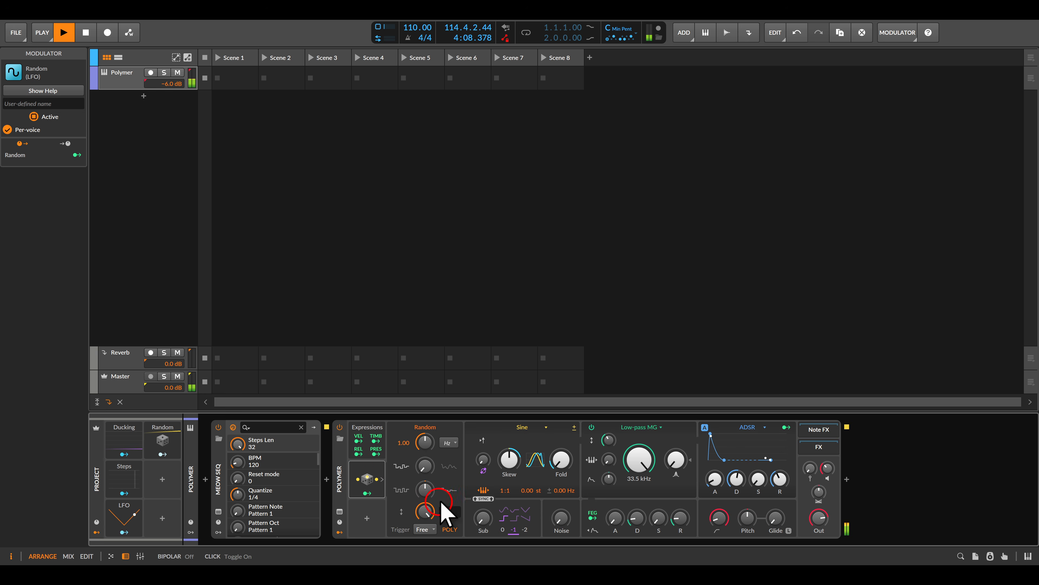
{"action": "left_click", "coordinate": [448, 442]}
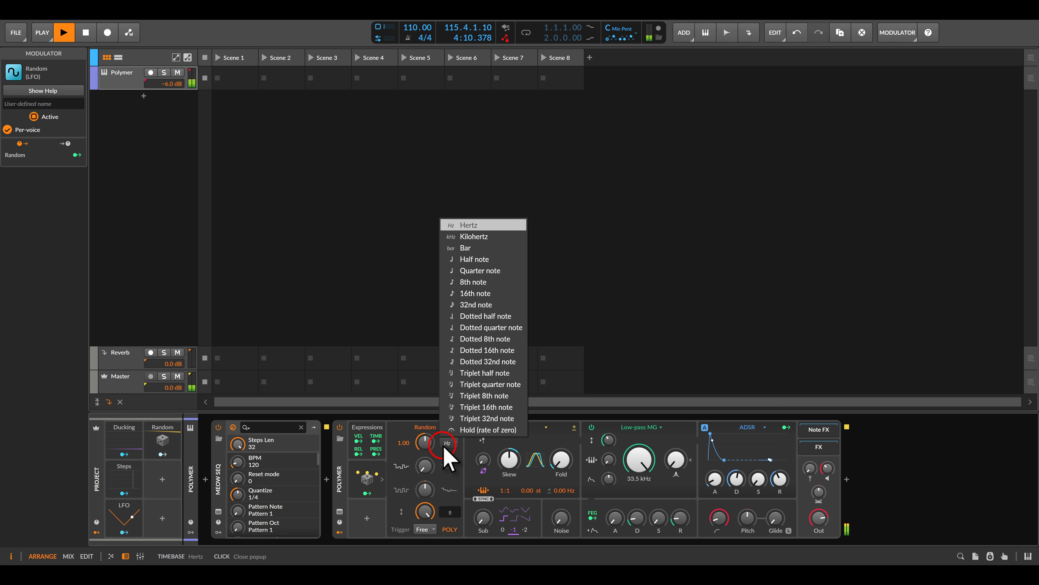
{"action": "left_click", "coordinate": [464, 430]}
{"action": "left_click", "coordinate": [423, 527]}
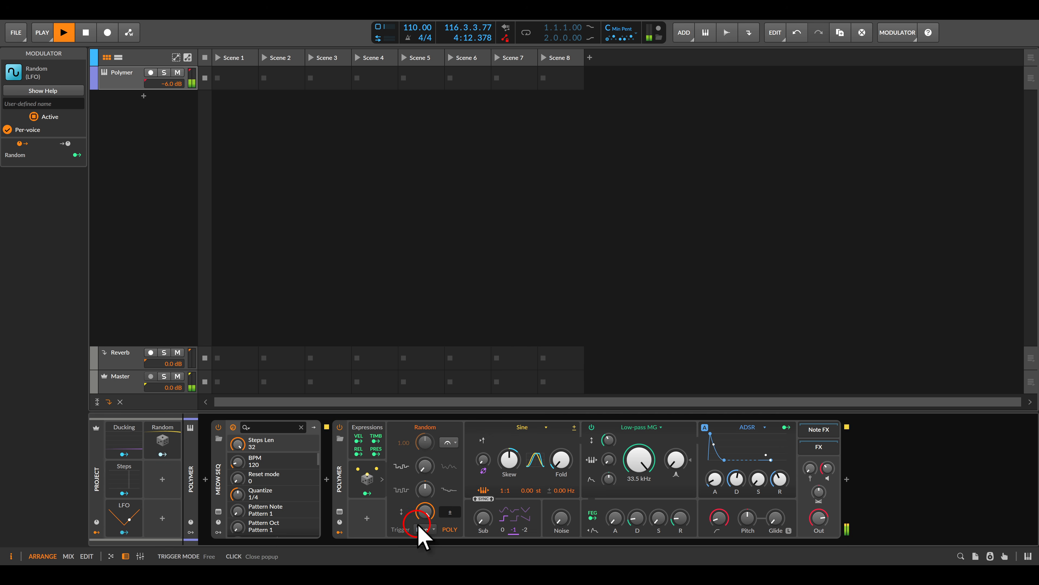
{"action": "left_click", "coordinate": [439, 552]}
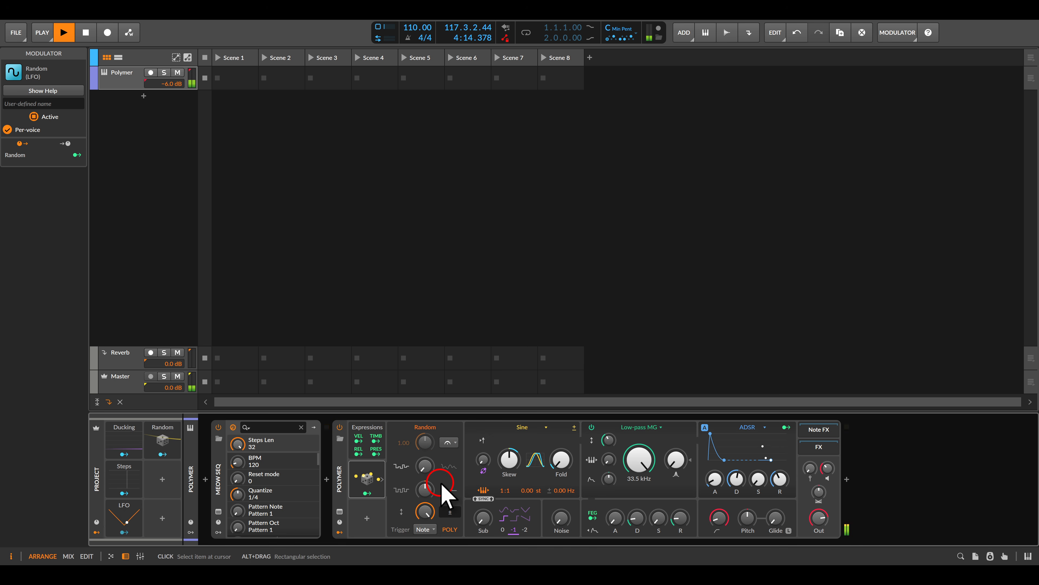
Assign the Random modulator to Polymer's Osc/Sub mix with an amount of 0.328, and make the modulator bipolar
{"action": "left_click", "coordinate": [368, 492]}
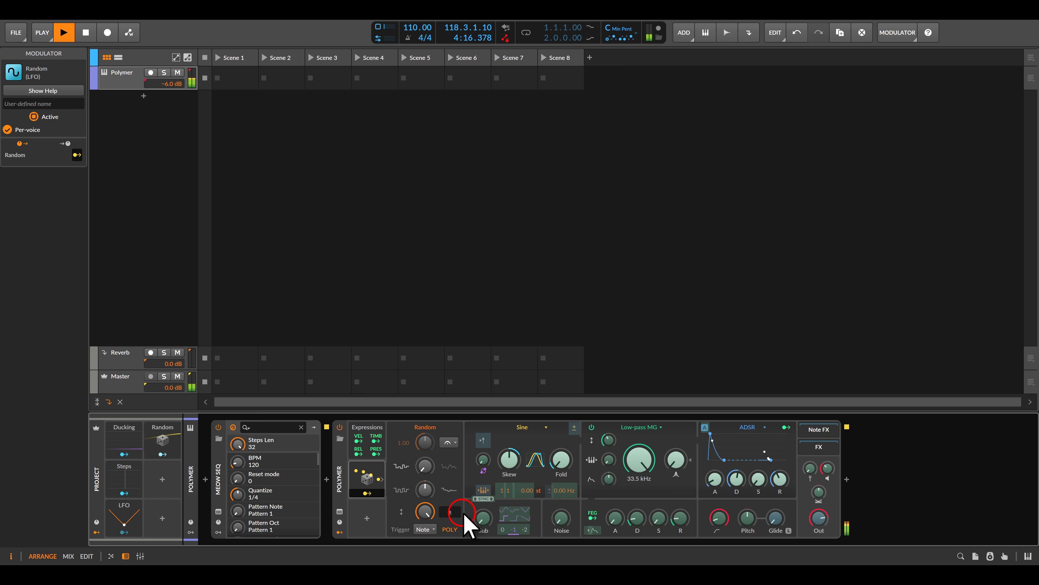
{"action": "left_click_drag", "start_coordinate": [483, 521], "coordinate": [483, 518]}
{"action": "left_click", "coordinate": [368, 492]}
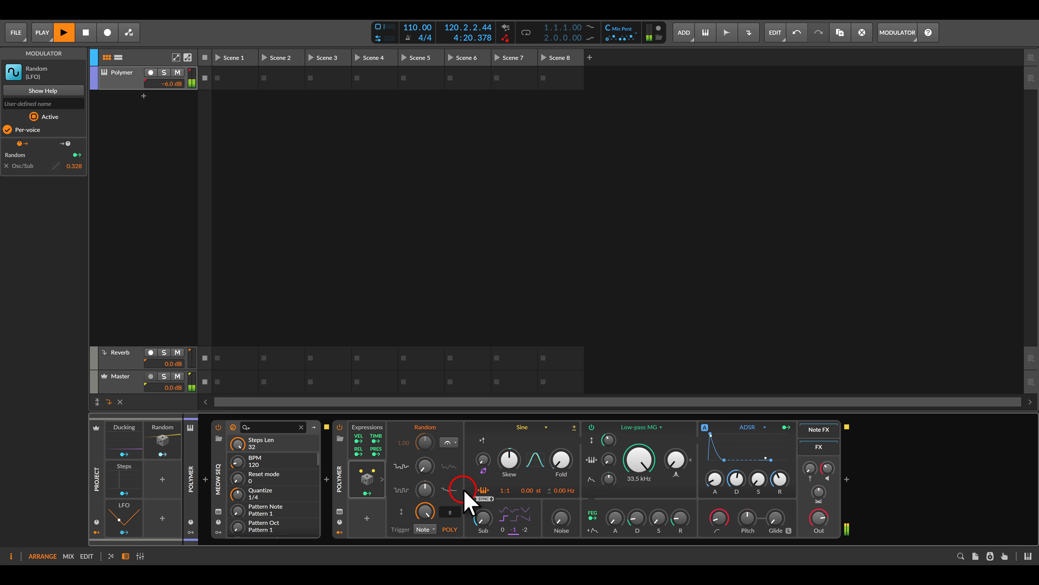
{"action": "left_click", "coordinate": [455, 512]}
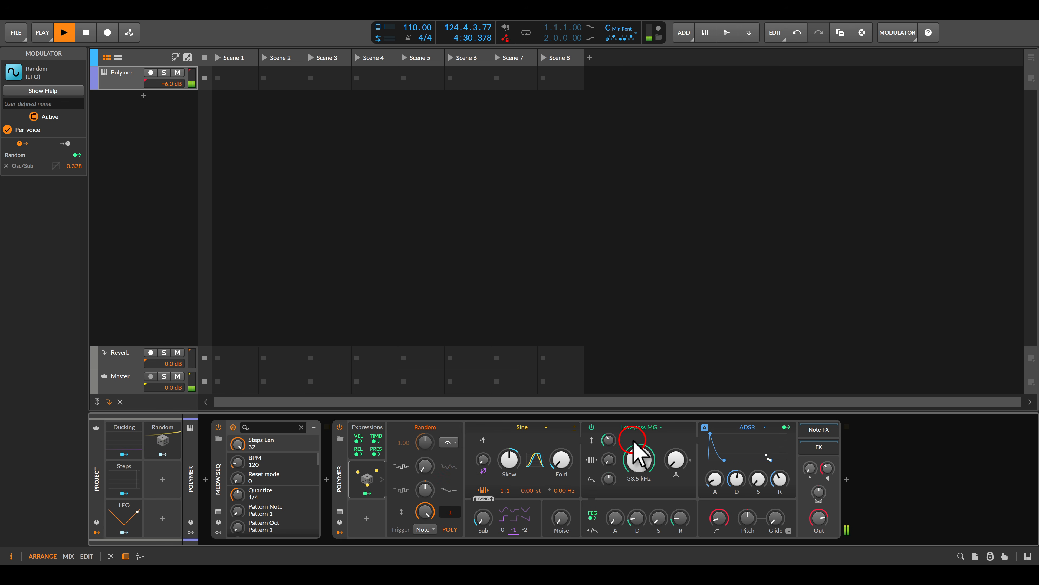
Lower the cutoff of Polymer's Low-pass MG filter to 2.32 kHz and raise its key tracking
{"action": "left_click_drag", "start_coordinate": [633, 441], "coordinate": [632, 465]}
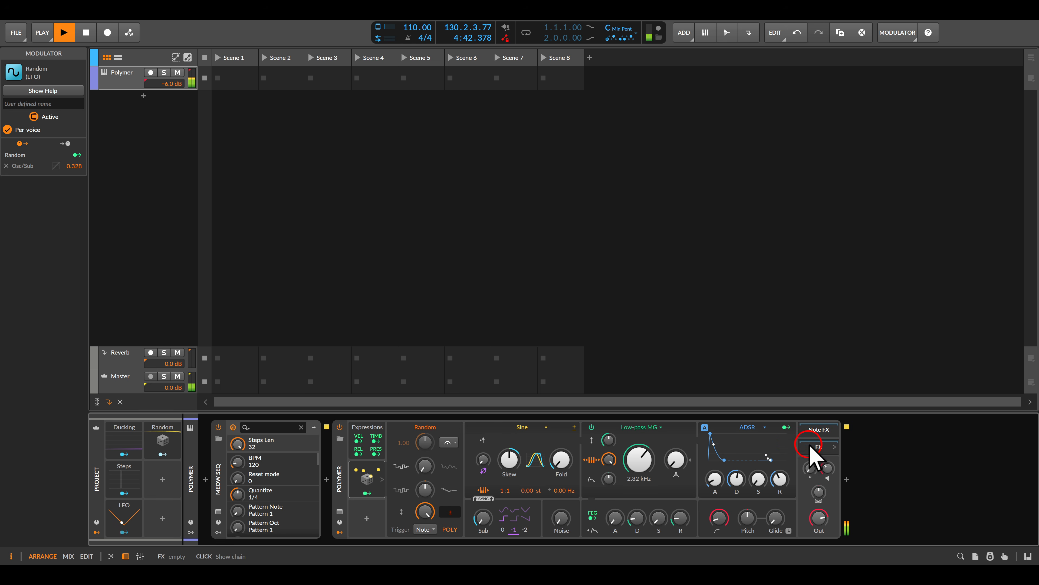
Mute steps 3 and 7 of the clock's division sequence in Meow Seq
{"action": "left_click", "coordinate": [218, 511]}
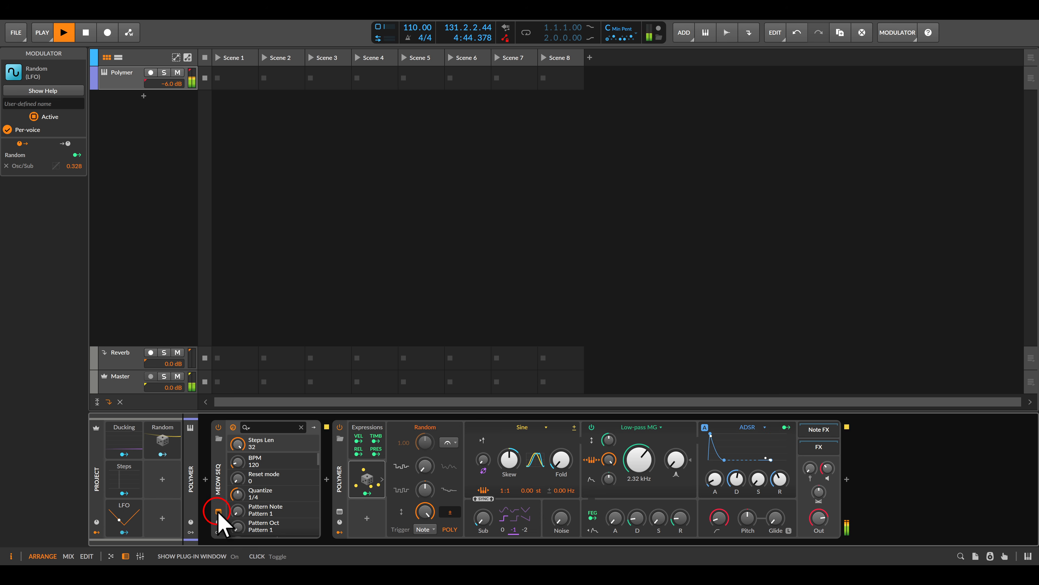
{"action": "left_click", "coordinate": [541, 96]}
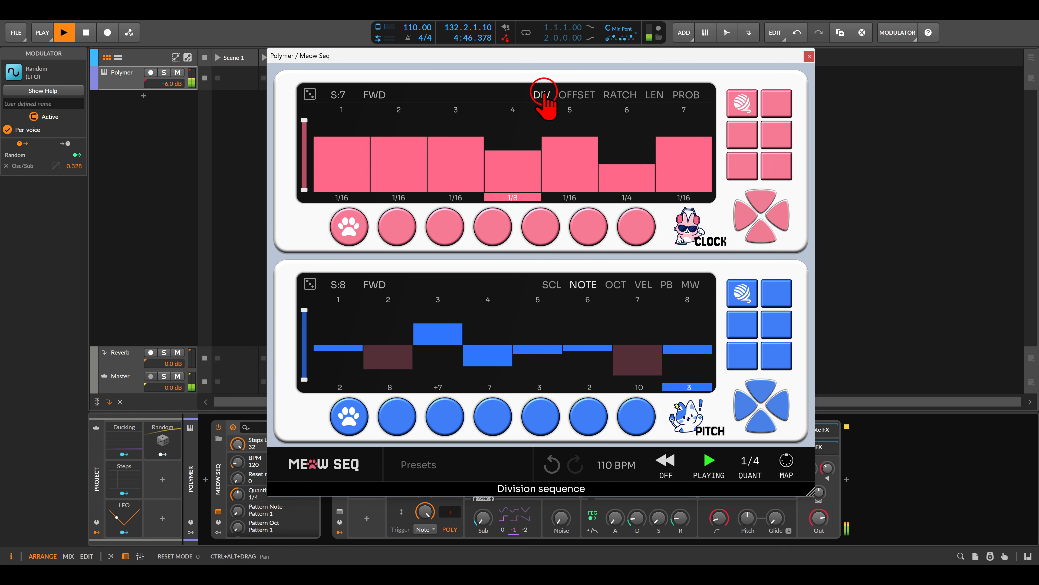
{"action": "left_click", "coordinate": [452, 163], "text": "ctrl"}
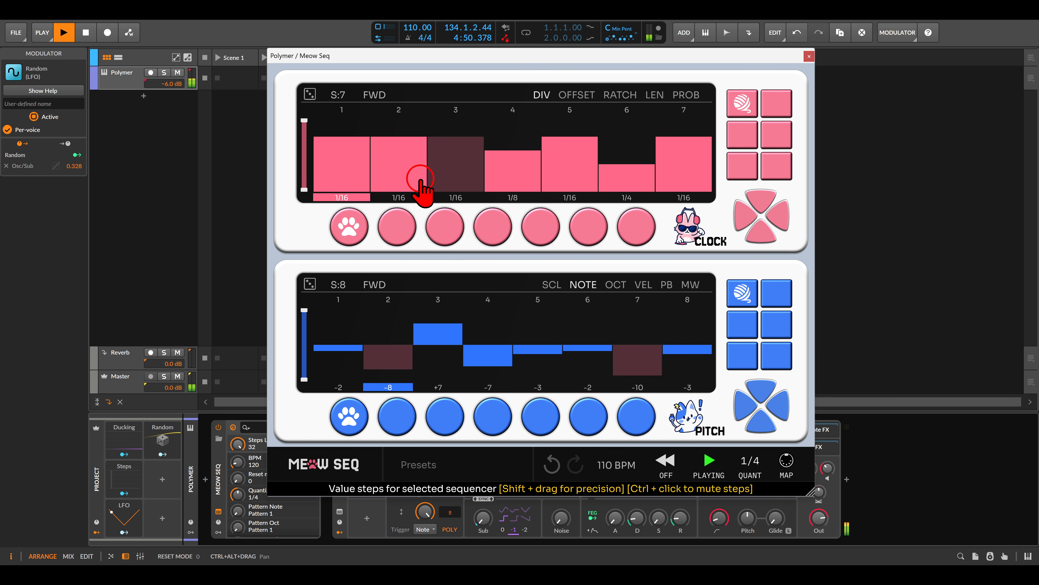
{"action": "left_click", "coordinate": [661, 180], "text": "ctrl"}
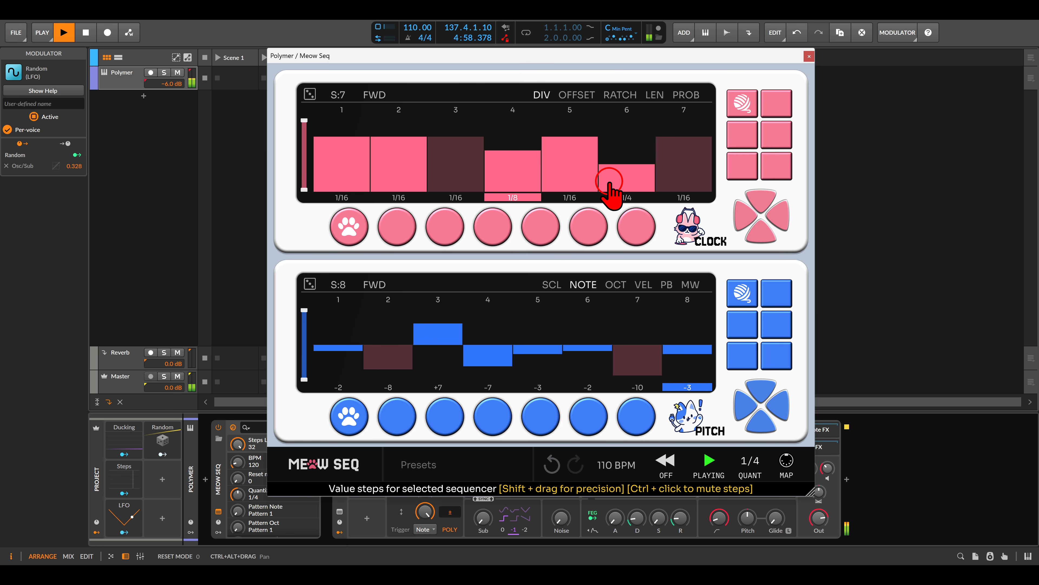
{"action": "left_click", "coordinate": [809, 57]}
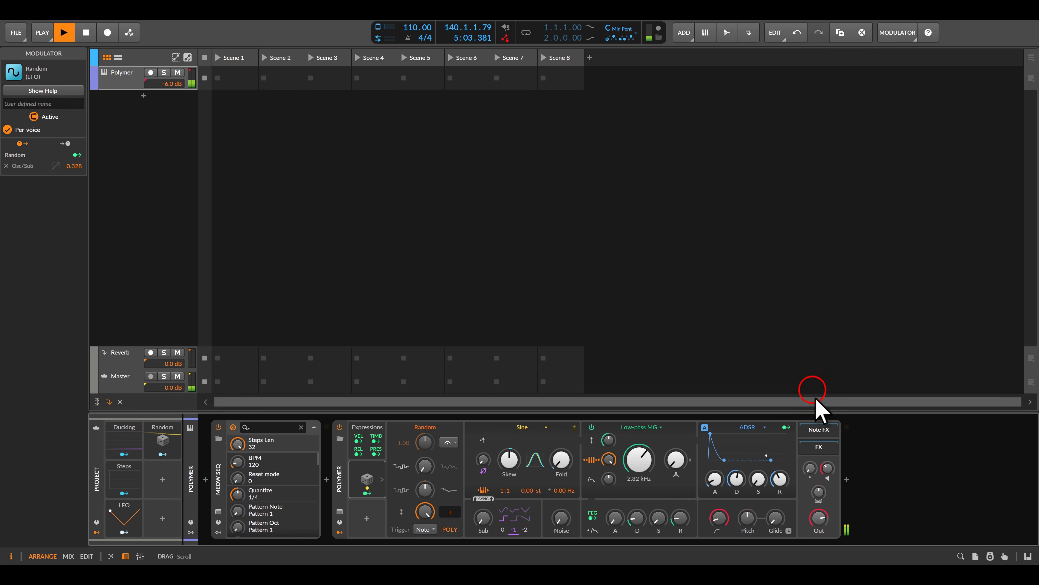
Insert a Delay+ effect after Polymer in the device chain
{"action": "left_click", "coordinate": [847, 479]}
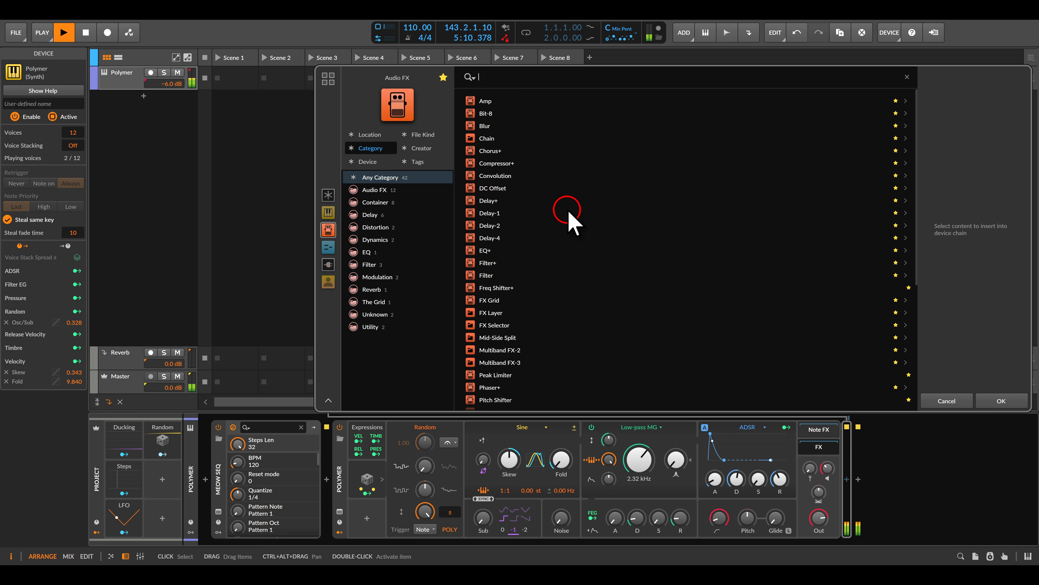
{"action": "double_click", "coordinate": [500, 201]}
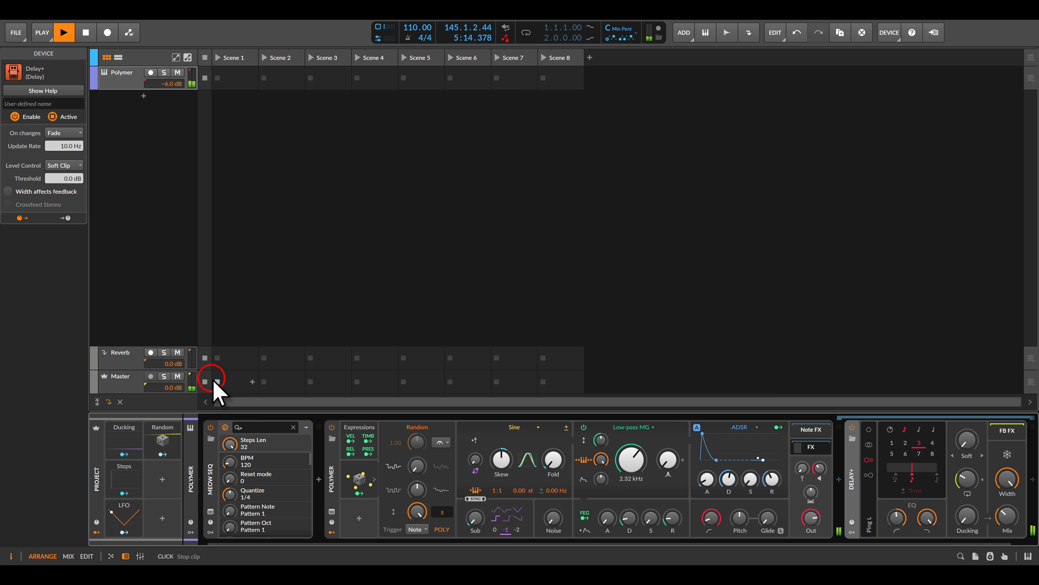
Raise the Polymer track's Reverb send to about -12 dB
{"action": "left_click", "coordinate": [127, 83]}
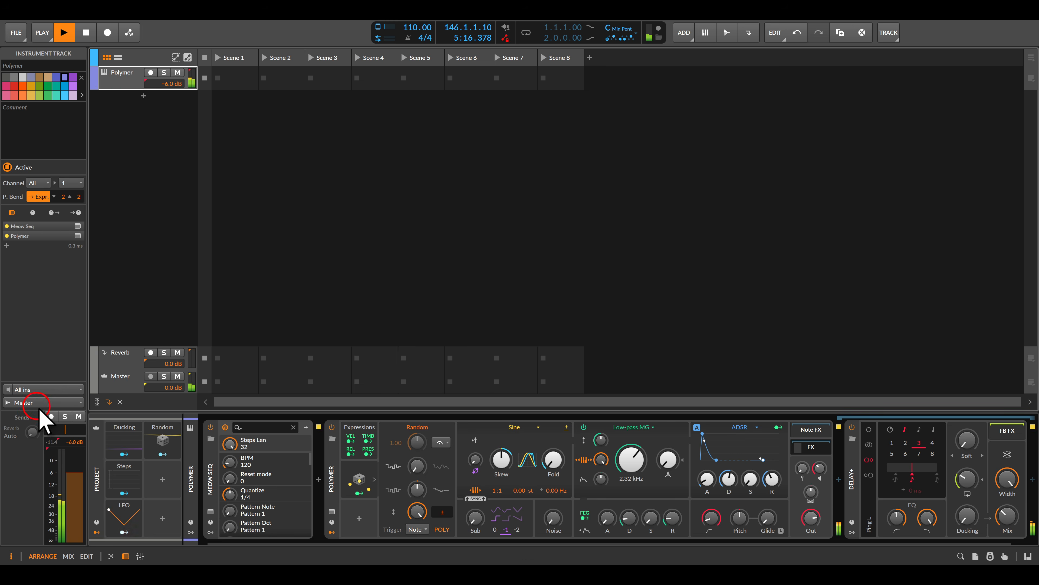
{"action": "left_click_drag", "start_coordinate": [31, 432], "coordinate": [31, 430]}
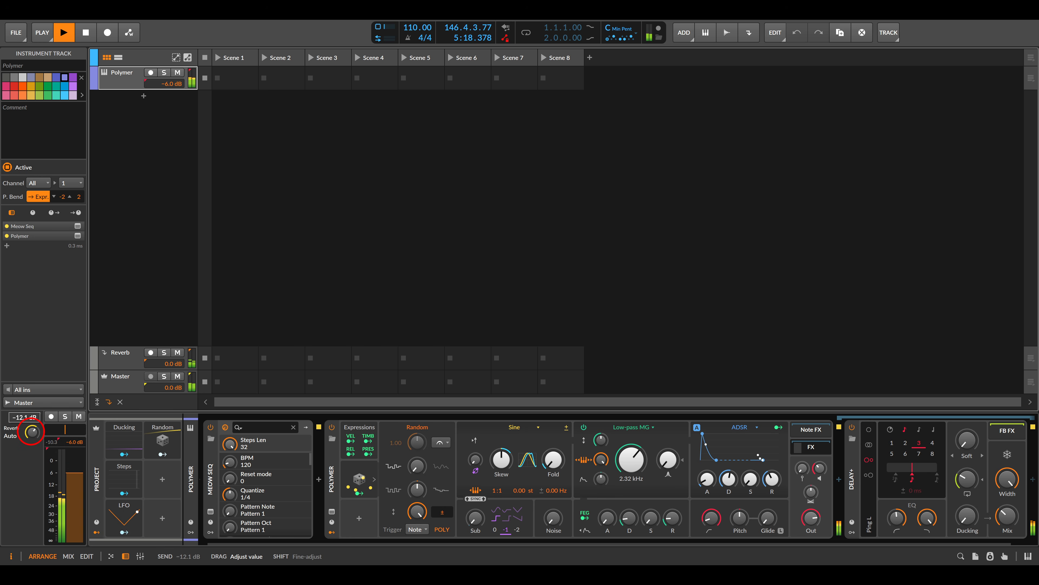
{"action": "left_click_drag", "start_coordinate": [31, 430], "coordinate": [31, 431]}
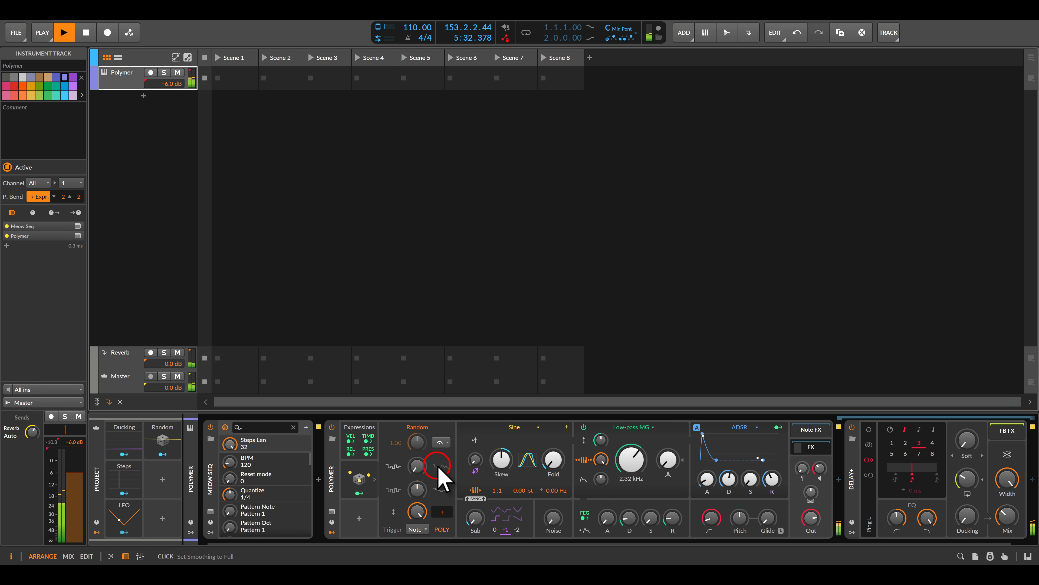
{"action": "left_click", "coordinate": [554, 517]}
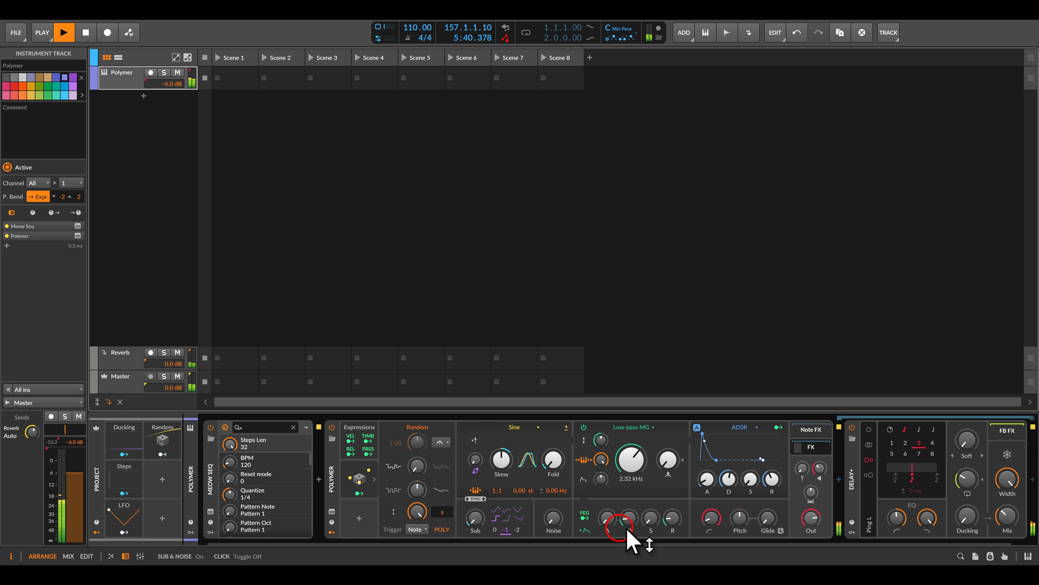
Try raising Polymer's noise level to 36.0 % while checking the filter envelope's attack and decay, and set the noise back to 0 %
{"action": "left_click", "coordinate": [553, 517]}
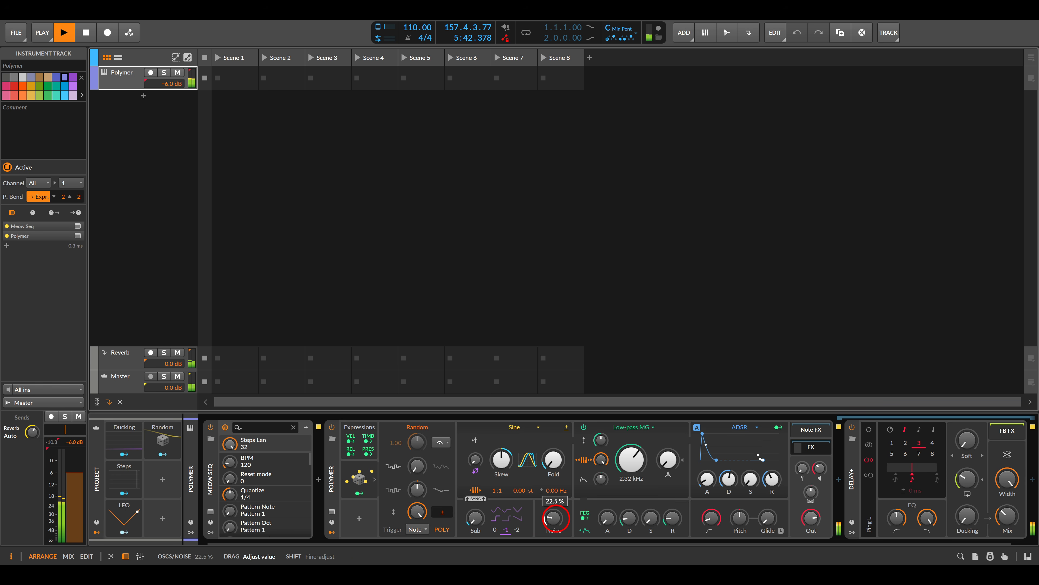
{"action": "left_click_drag", "start_coordinate": [557, 518], "coordinate": [556, 522]}
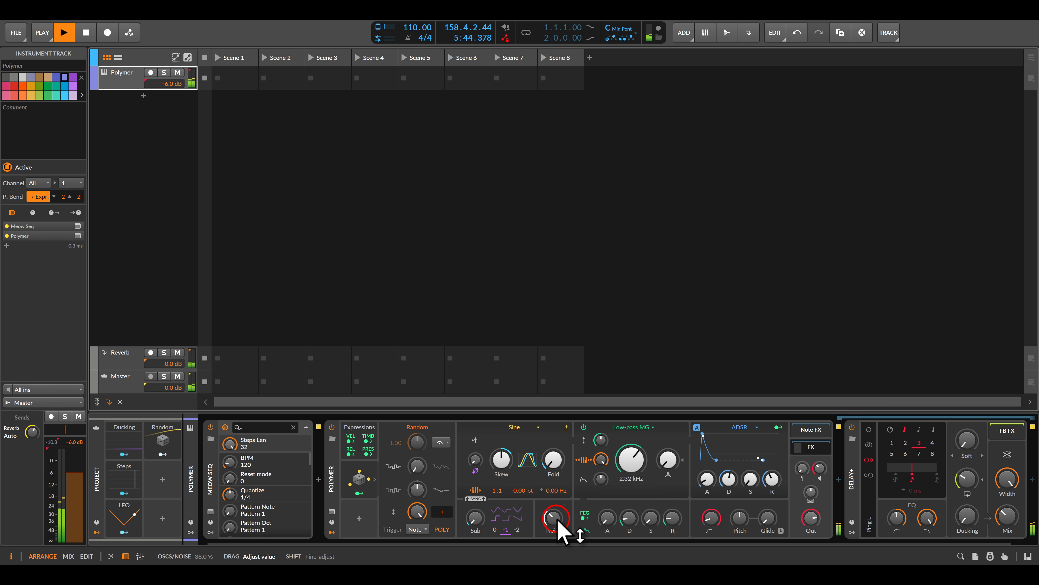
{"action": "left_click_drag", "start_coordinate": [624, 524], "coordinate": [625, 515]}
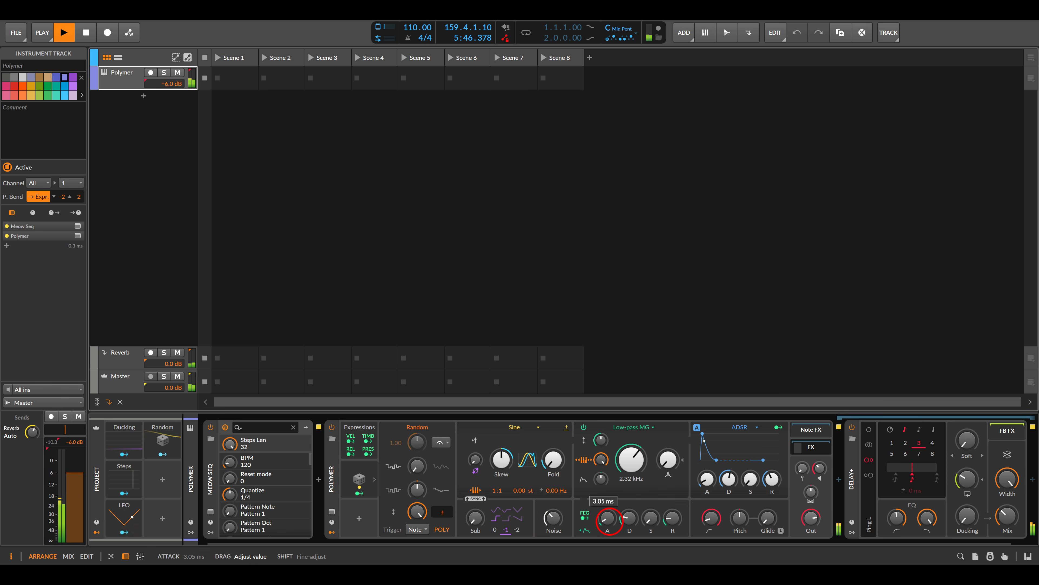
{"action": "left_click", "coordinate": [630, 518]}
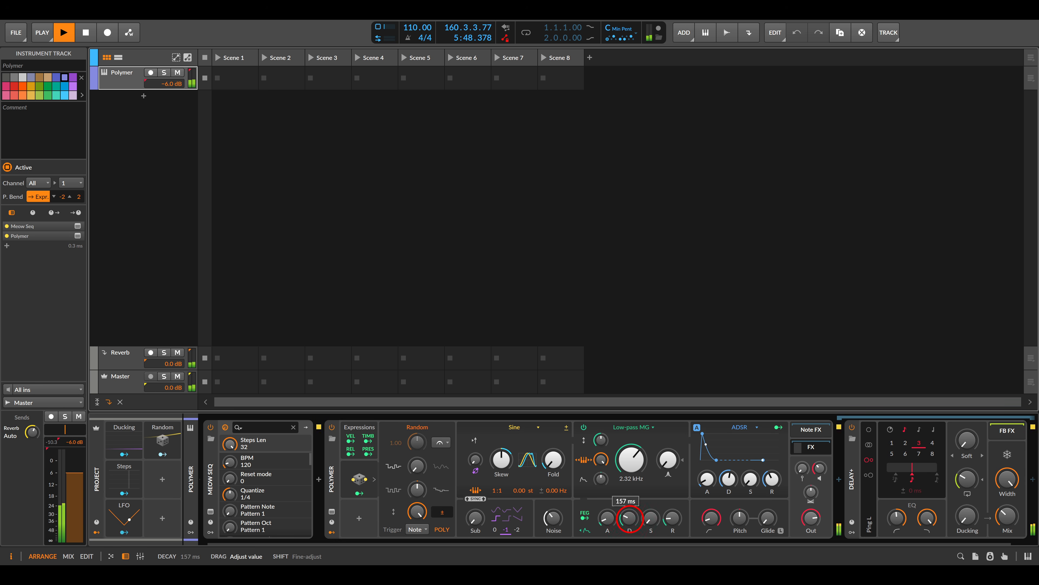
{"action": "left_click_drag", "start_coordinate": [552, 518], "coordinate": [552, 542]}
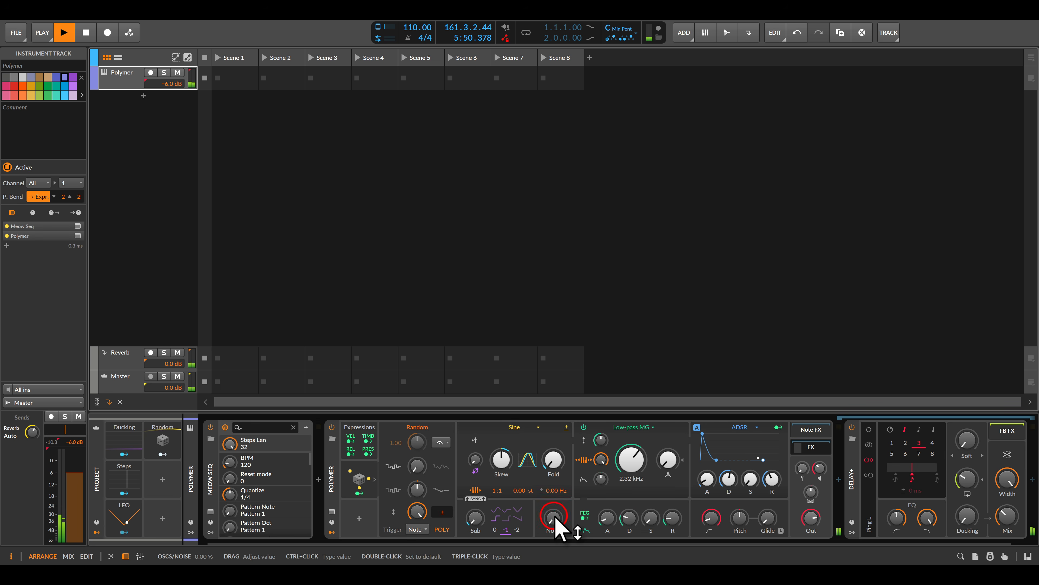
Copy the project's Random modulator into an empty modulator slot of Polymer
{"action": "left_click", "coordinate": [174, 442]}
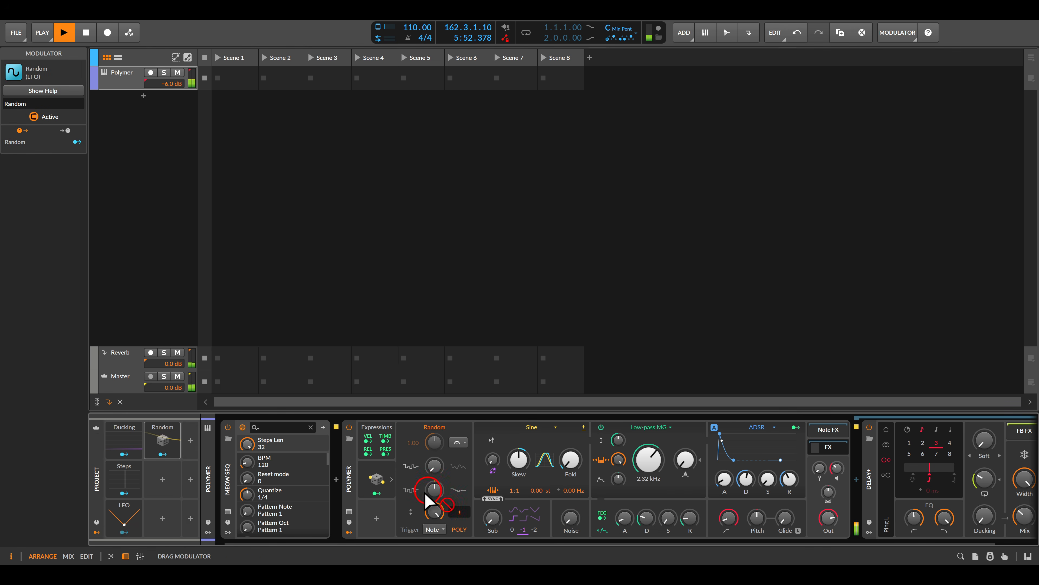
{"action": "left_click_drag", "start_coordinate": [426, 499], "coordinate": [381, 519]}
{"action": "left_click", "coordinate": [361, 515]}
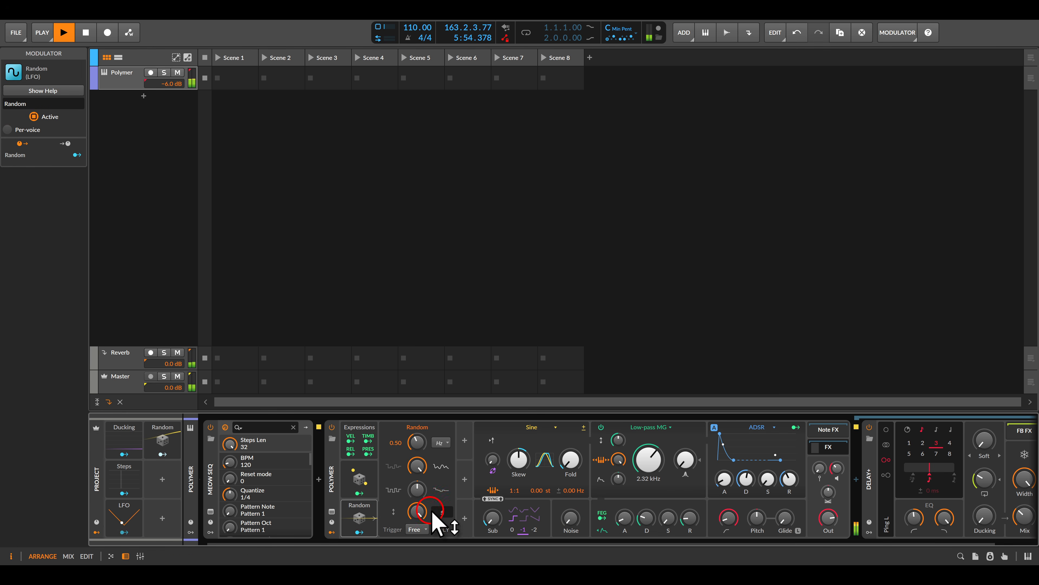
Modulate Polymer's noise level with the copied Random modulator by 0.135 and make that modulator per-voice
{"action": "left_click", "coordinate": [564, 520]}
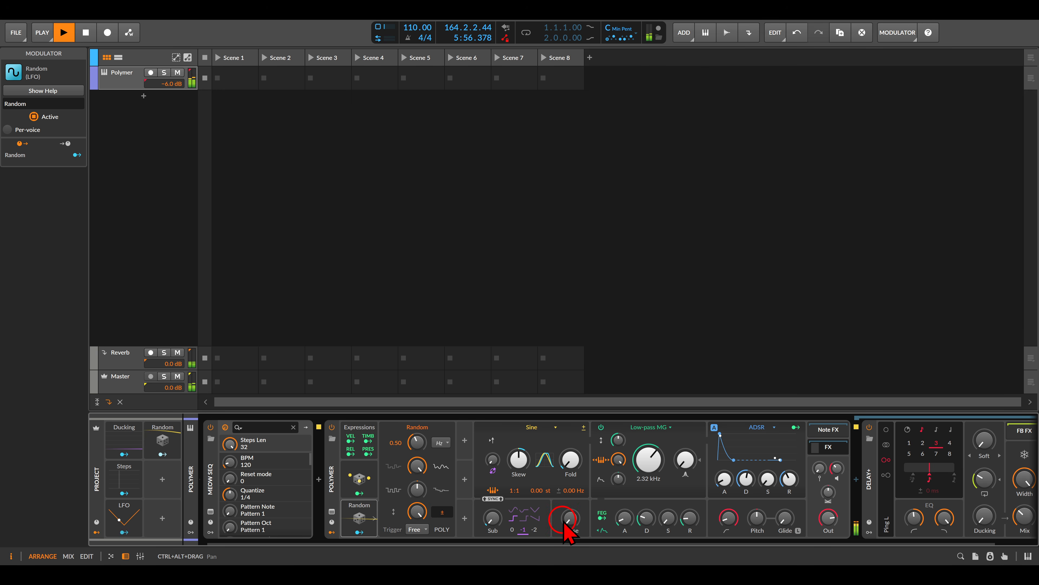
{"action": "mouse_move", "coordinate": [567, 526]}
{"action": "left_mouse_down"}
{"action": "mouse_move", "coordinate": [563, 535]}
{"action": "mouse_move", "coordinate": [562, 522]}
{"action": "left_mouse_up"}
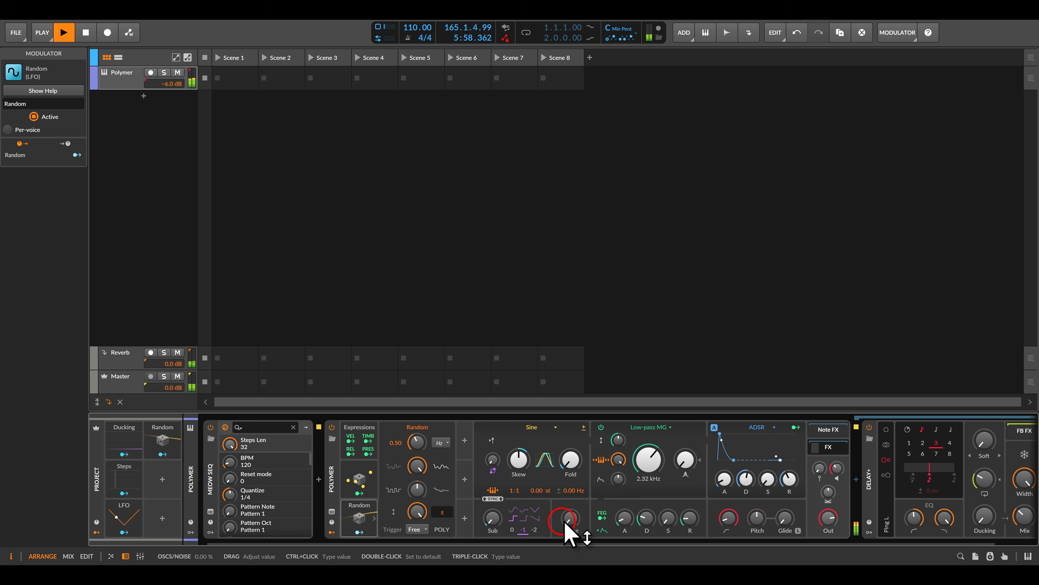
{"action": "left_click_drag", "start_coordinate": [359, 532], "coordinate": [569, 516]}
{"action": "left_click", "coordinate": [429, 531]}
{"action": "left_click", "coordinate": [363, 532]}
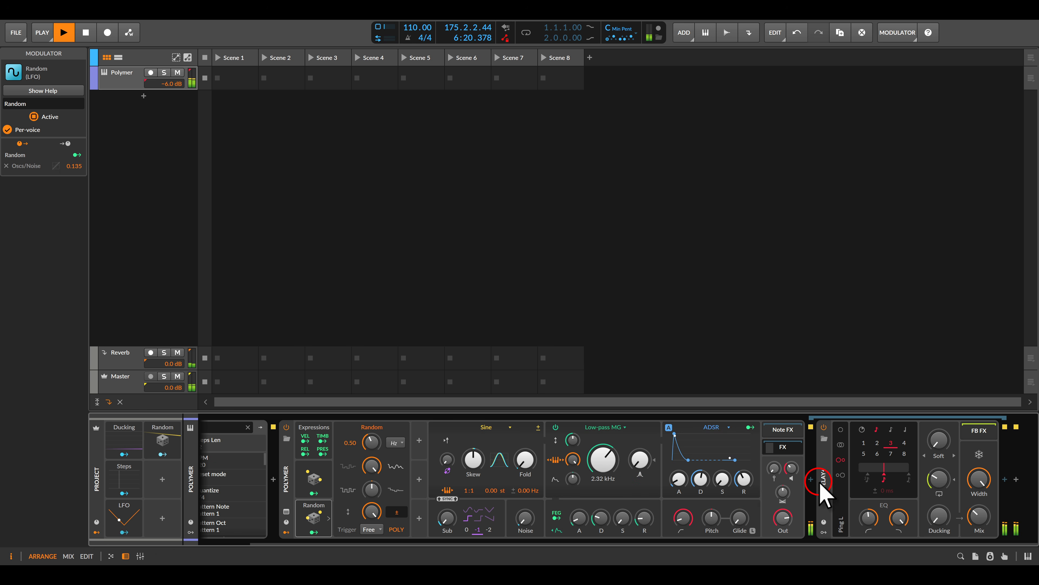
Insert a Multiband FX-2 container after Polymer and move the existing Delay+ into its Low band
{"action": "left_click", "coordinate": [811, 479]}
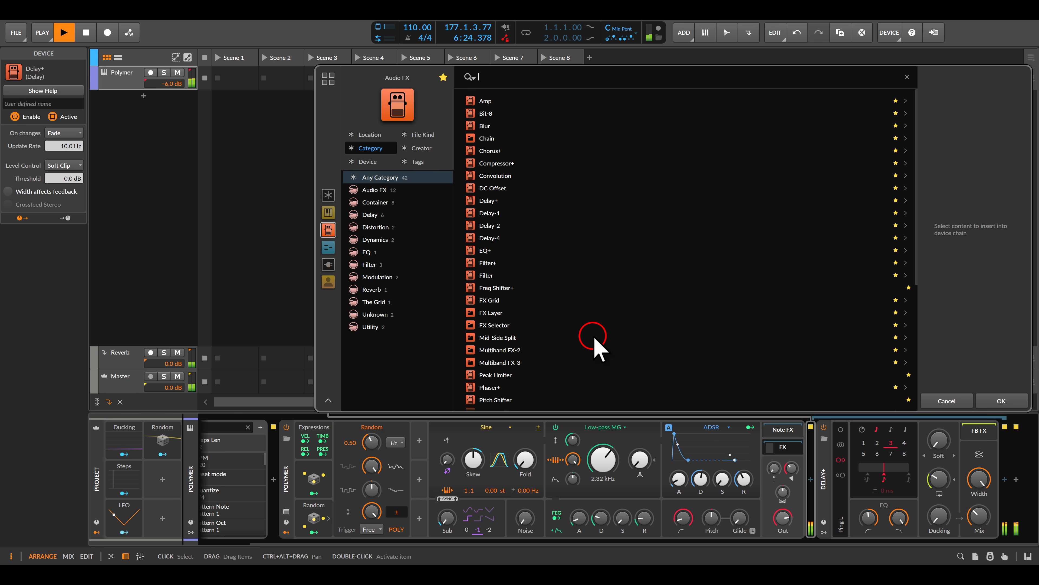
{"action": "double_click", "coordinate": [487, 350]}
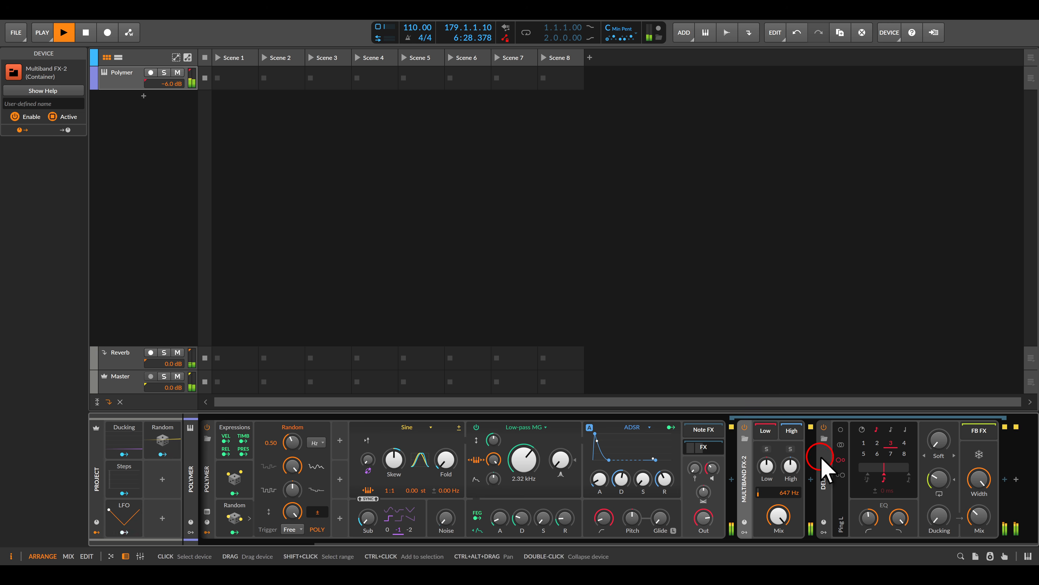
{"action": "left_click_drag", "start_coordinate": [824, 464], "coordinate": [769, 441]}
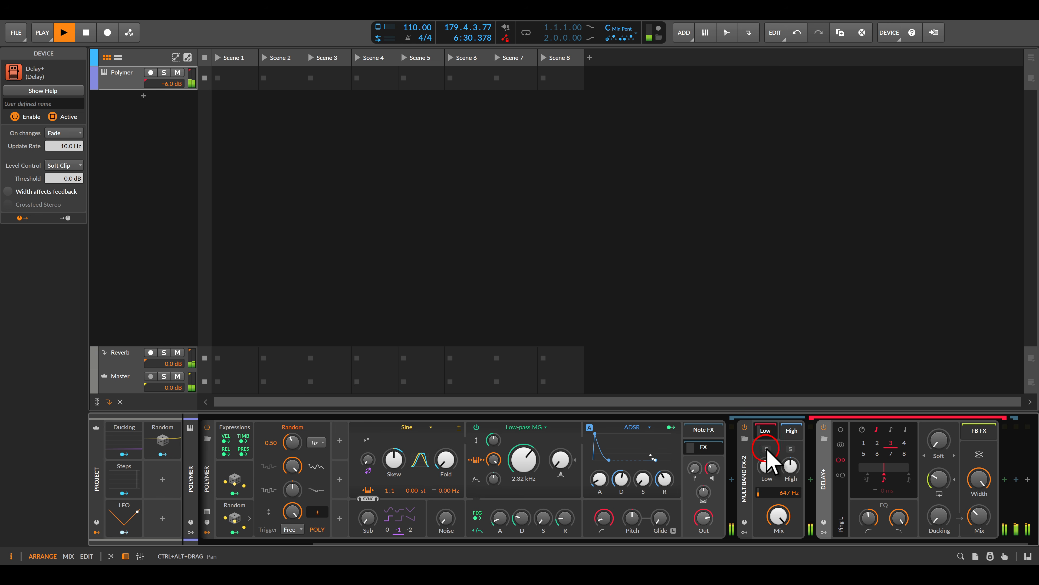
Solo the Low band of Multiband FX-2 and set its crossover frequency to 2.04 kHz
{"action": "left_click", "coordinate": [767, 449]}
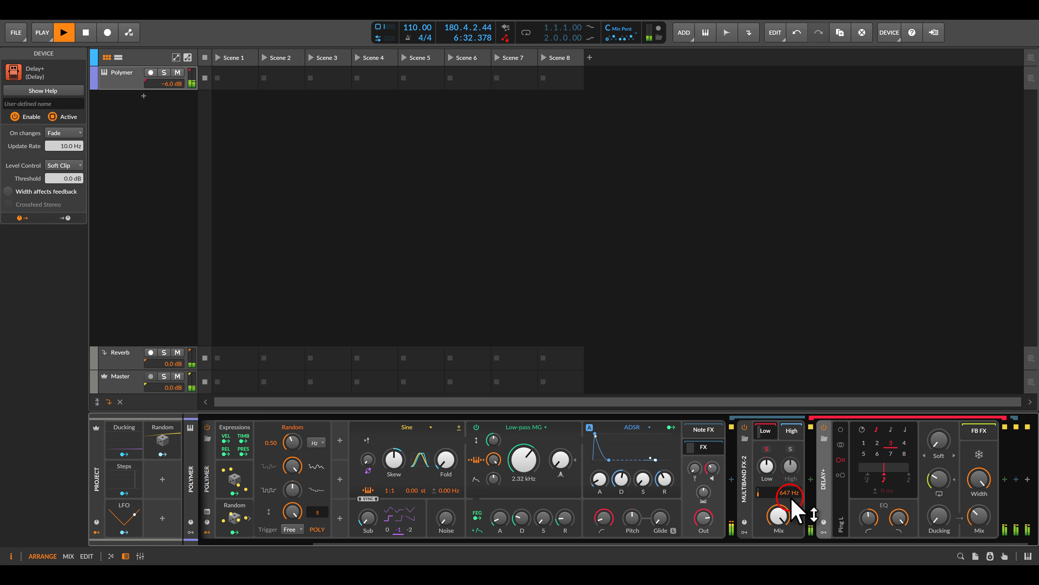
{"action": "left_click_drag", "start_coordinate": [785, 494], "coordinate": [785, 488]}
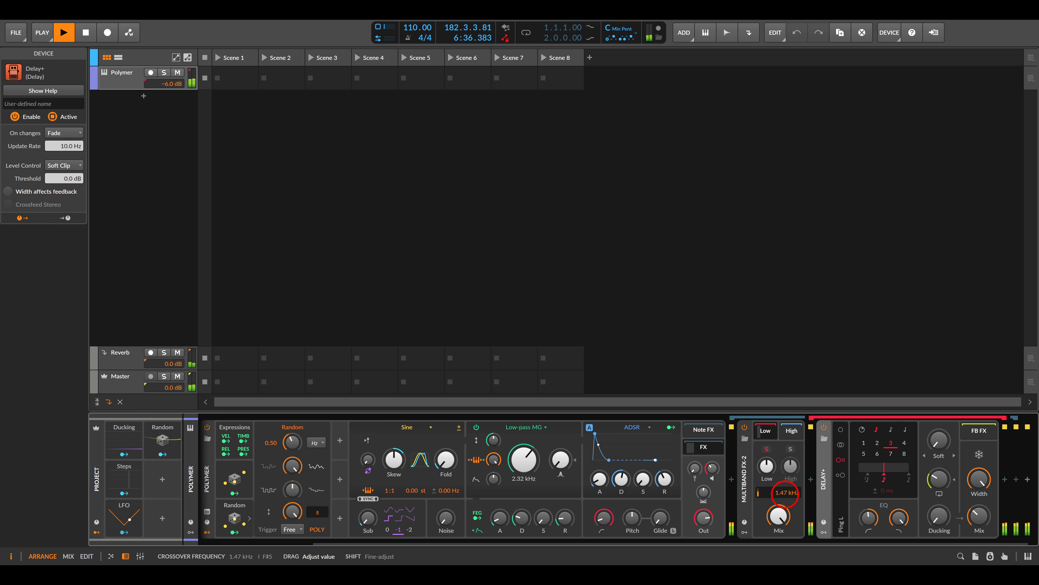
{"action": "left_click_drag", "start_coordinate": [785, 494], "coordinate": [785, 490]}
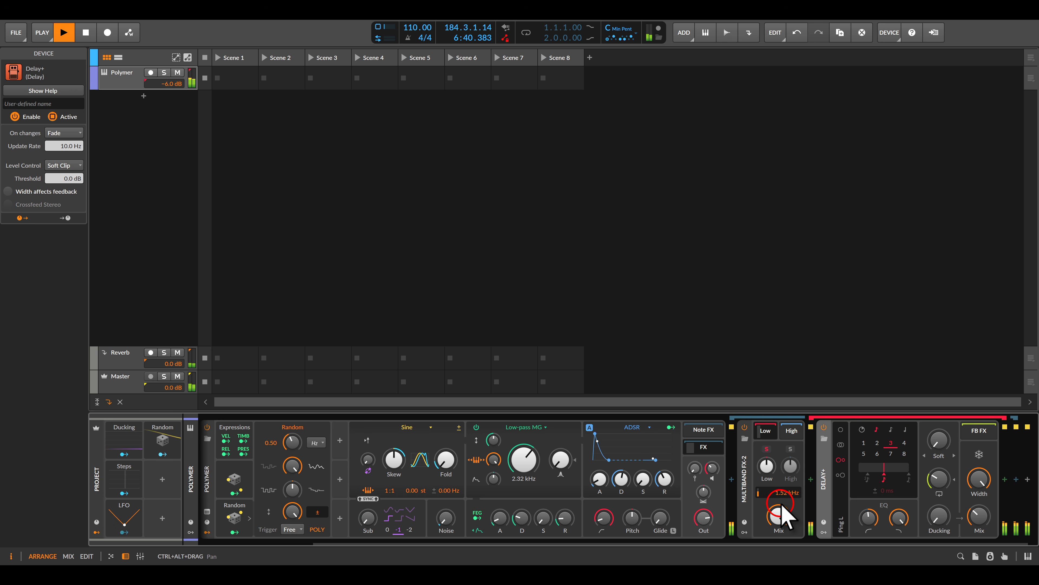
{"action": "left_click_drag", "start_coordinate": [784, 495], "coordinate": [784, 485]}
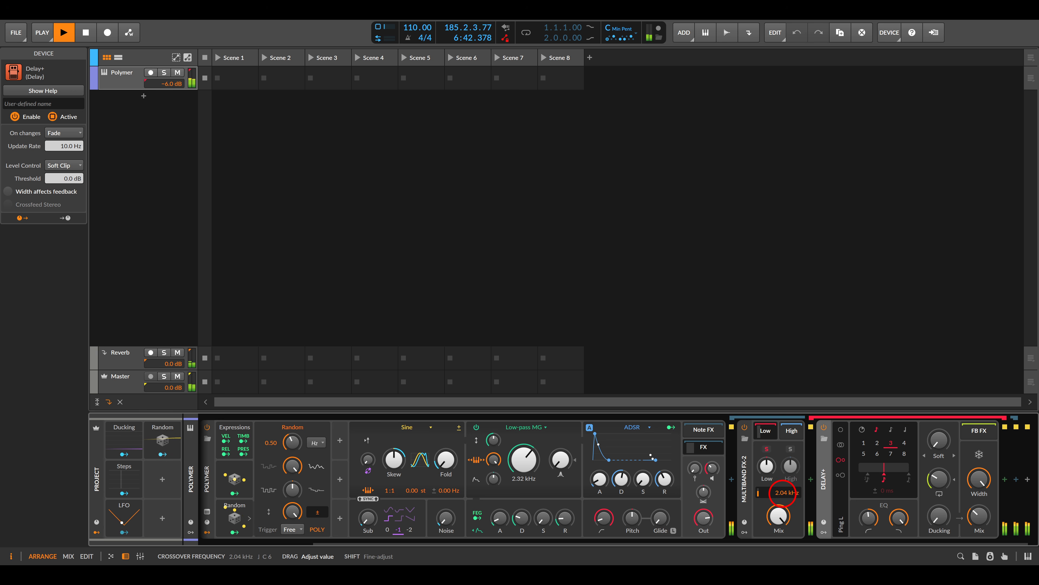
Solo the High band of Multiband FX-2 and insert a Delay+ effect into its chain
{"action": "left_click", "coordinate": [791, 449]}
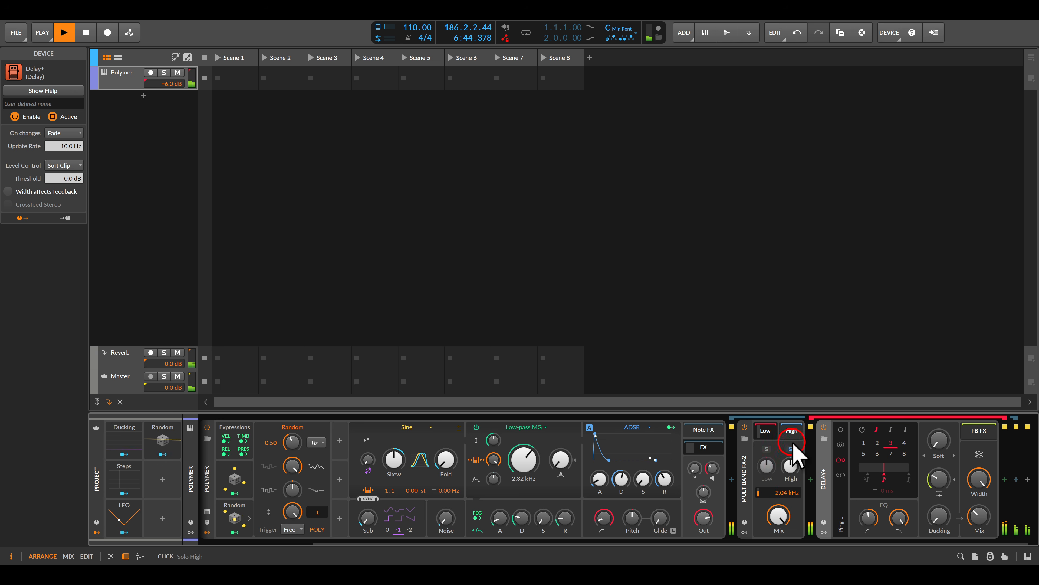
{"action": "left_click", "coordinate": [955, 479]}
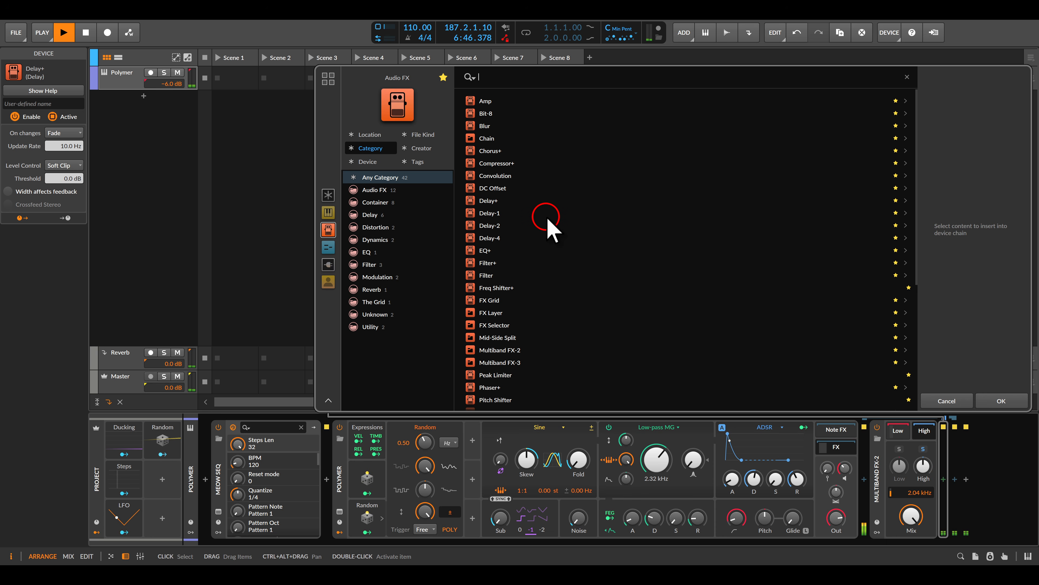
{"action": "double_click", "coordinate": [491, 201]}
{"action": "left_click_drag", "start_coordinate": [893, 497], "coordinate": [759, 502]}
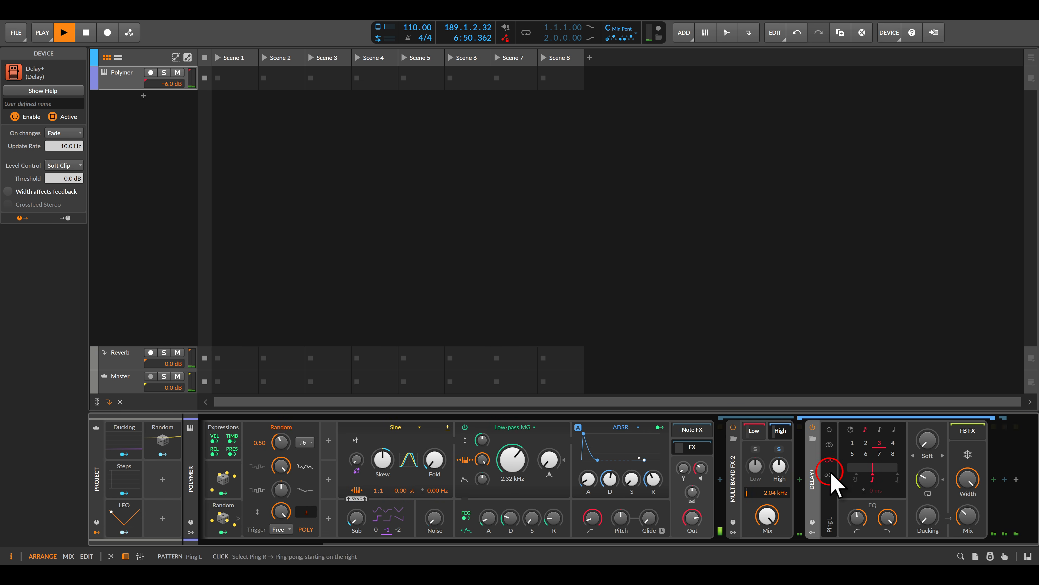
Set the High-band Delay+ time multiplier to 1 and raise its feedback to 92.1 %
{"action": "left_click", "coordinate": [865, 444]}
{"action": "left_click_drag", "start_coordinate": [938, 493], "coordinate": [935, 480]}
{"action": "left_click_drag", "start_coordinate": [966, 519], "coordinate": [966, 511]}
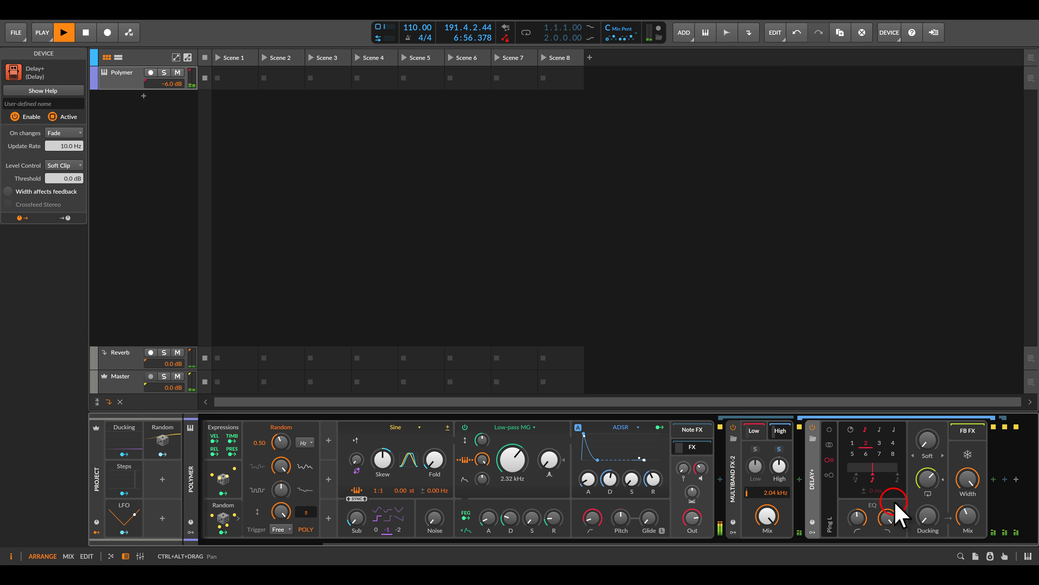
{"action": "left_click", "coordinate": [851, 443]}
{"action": "left_click", "coordinate": [927, 479]}
{"action": "left_click_drag", "start_coordinate": [923, 479], "coordinate": [923, 478]}
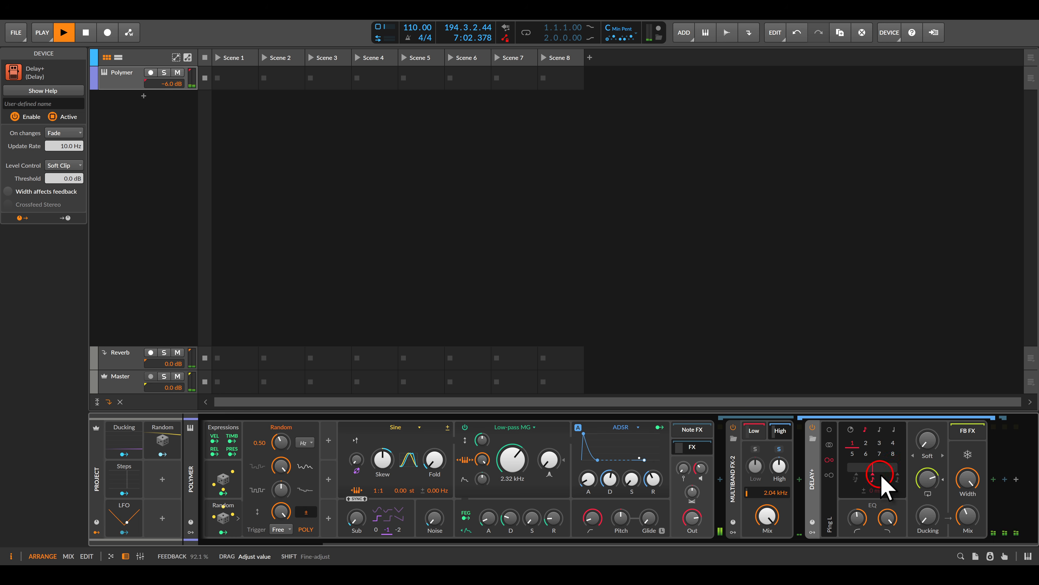
Turn off the High band's solo in Multiband FX-2 and save the project
{"action": "left_click", "coordinate": [780, 449]}
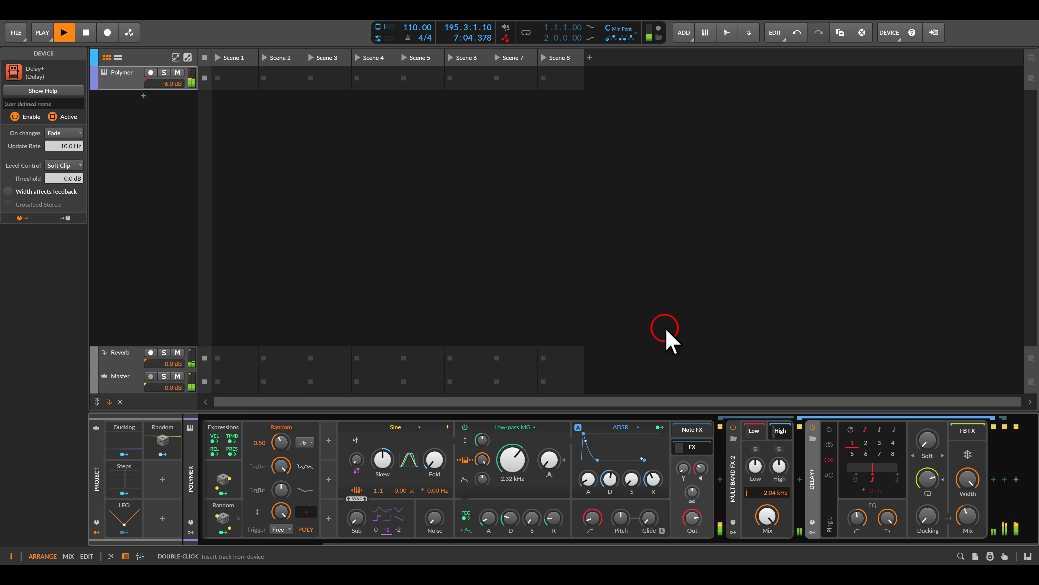
{"action": "key", "text": "ctrl+s"}
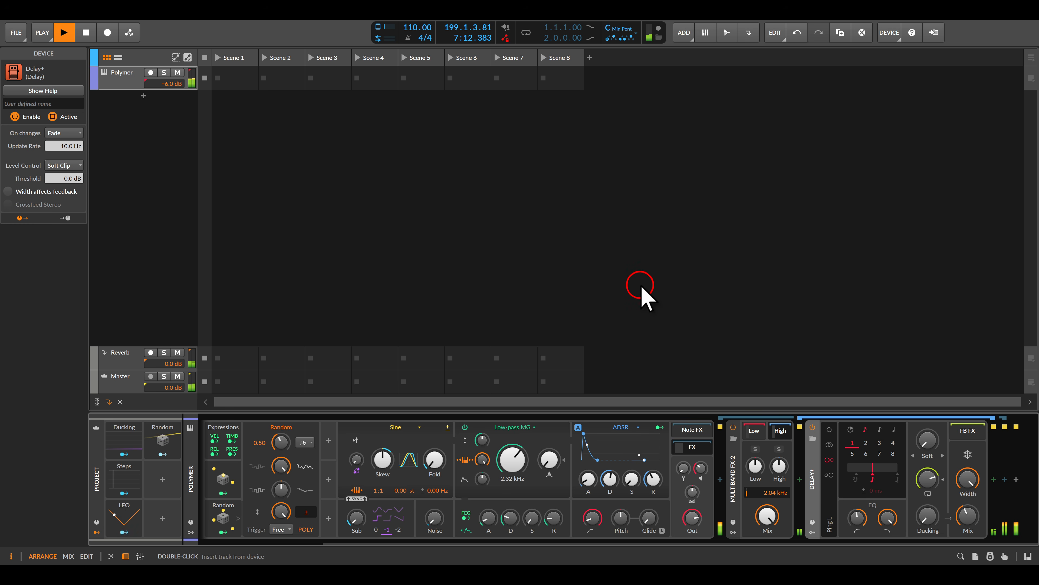
Insert ValhallaSupermassive after Delay+ in the High band chain and set its mix to 18.8 %
{"action": "left_click", "coordinate": [994, 479]}
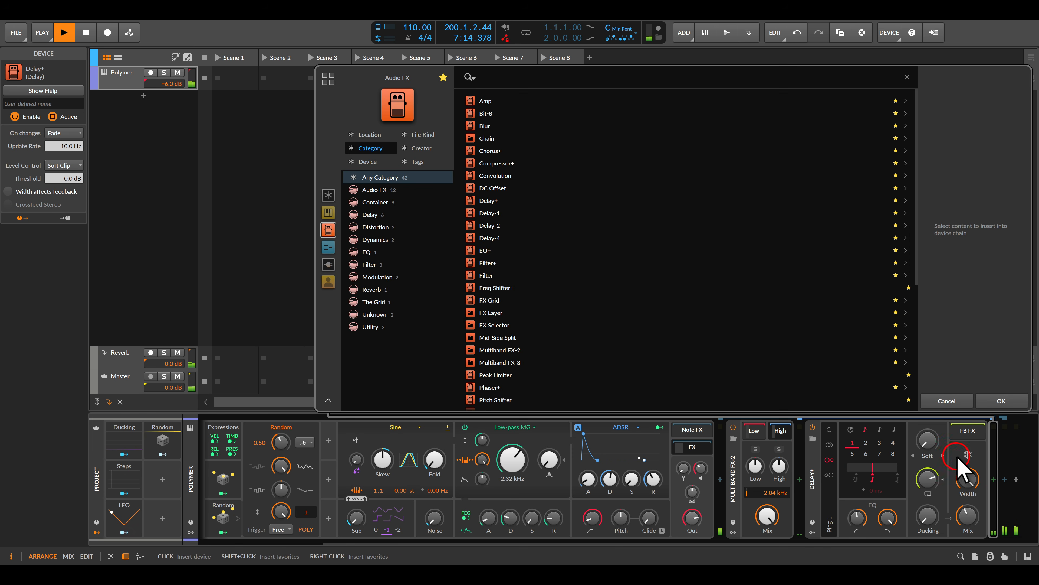
{"action": "scroll", "coordinate": [550, 287], "scroll_direction": "down", "scroll_amount": 10}
{"action": "double_click", "coordinate": [515, 366]}
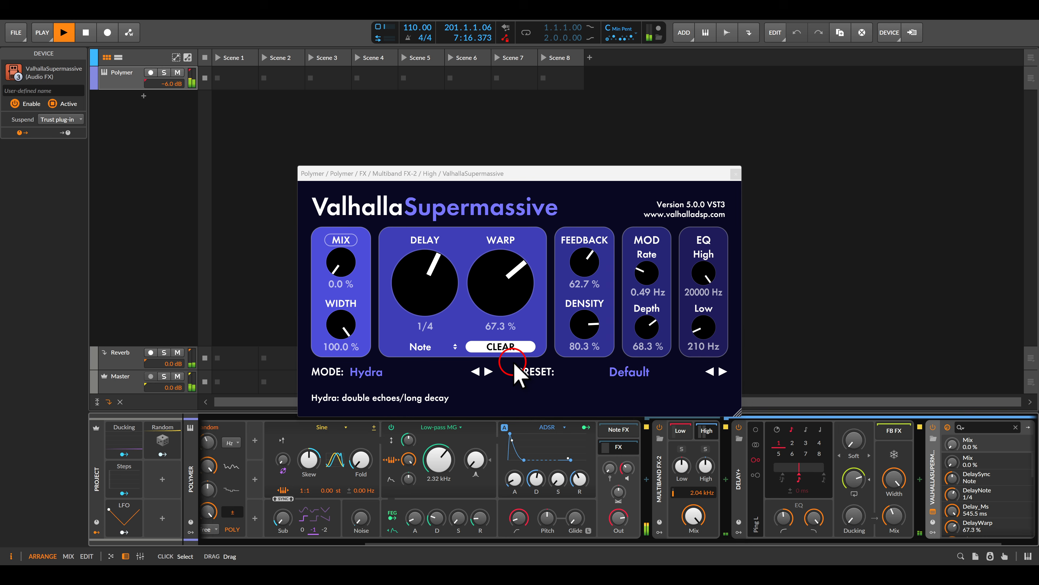
{"action": "mouse_move", "coordinate": [357, 266]}
{"action": "left_mouse_down"}
{"action": "mouse_move", "coordinate": [344, 244]}
{"action": "mouse_move", "coordinate": [352, 240]}
{"action": "mouse_move", "coordinate": [351, 262]}
{"action": "left_mouse_up"}
{"action": "left_click", "coordinate": [736, 174]}
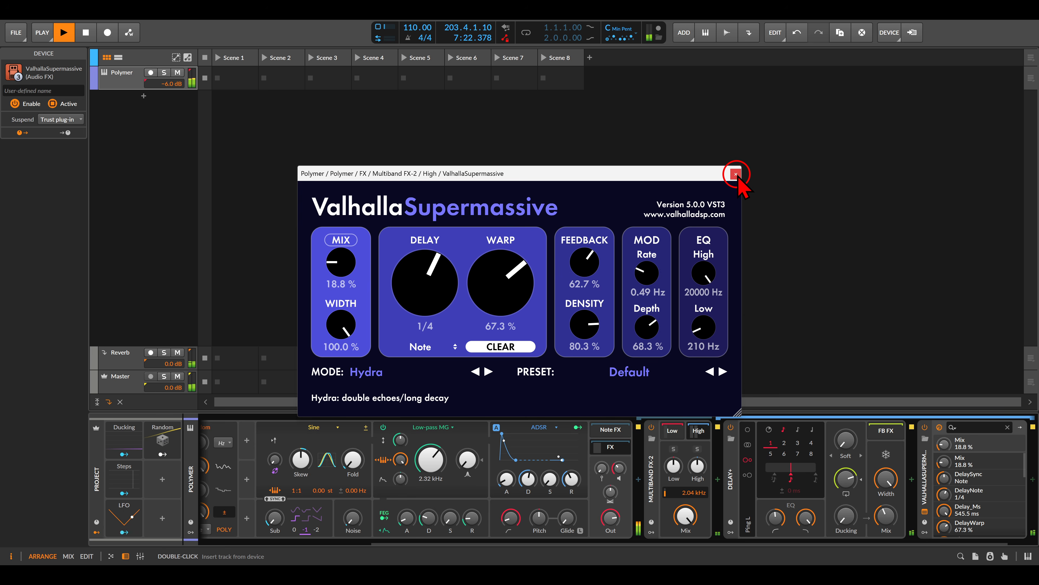
Set the attack of Polymer's ADSR amplitude envelope to 51.4 ms and lower the filter cutoff to 1.66 kHz
{"action": "left_click", "coordinate": [652, 479]}
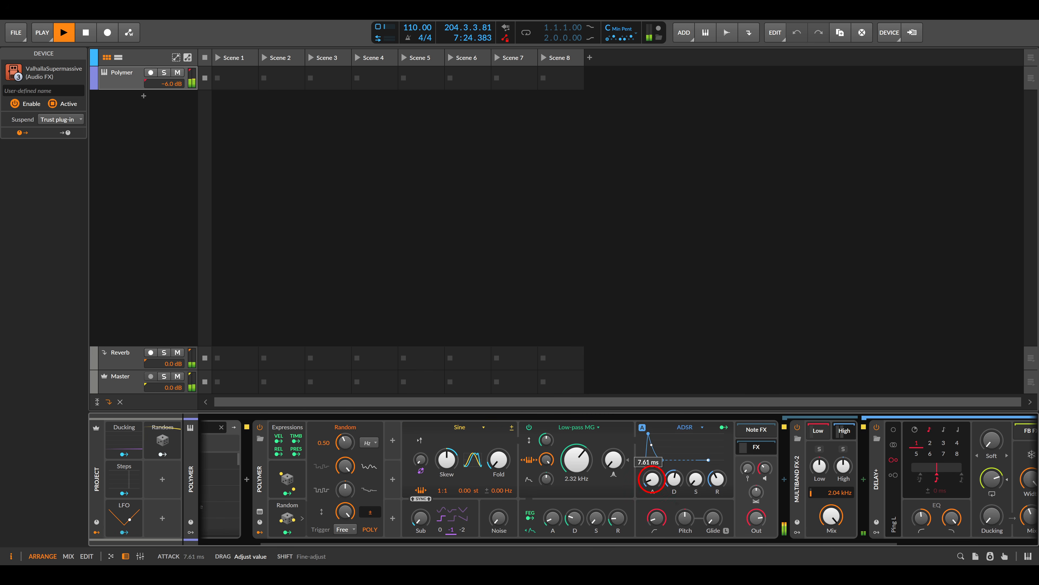
{"action": "left_click_drag", "start_coordinate": [652, 479], "coordinate": [652, 480]}
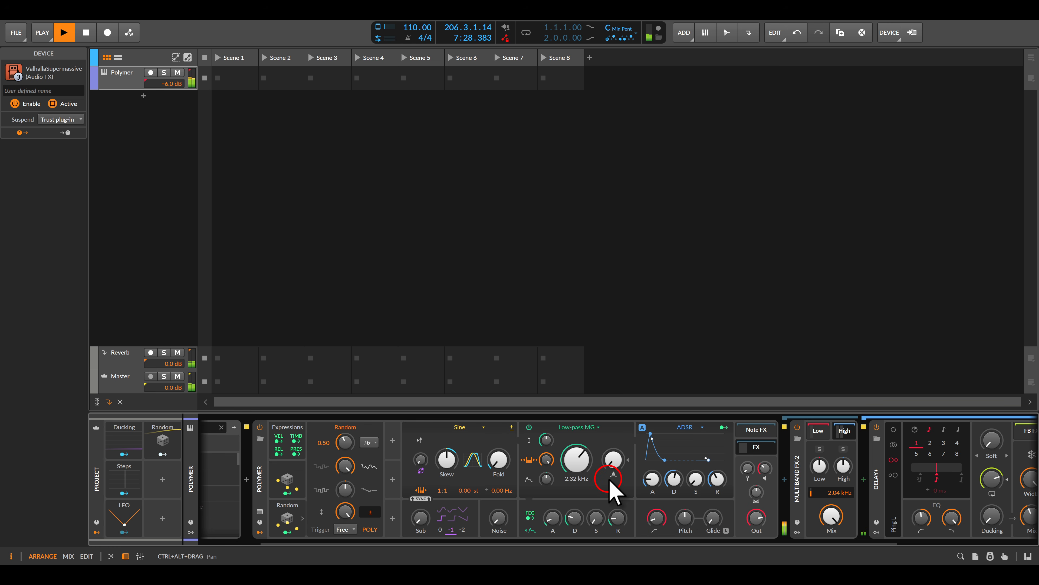
{"action": "left_click_drag", "start_coordinate": [577, 459], "coordinate": [579, 496]}
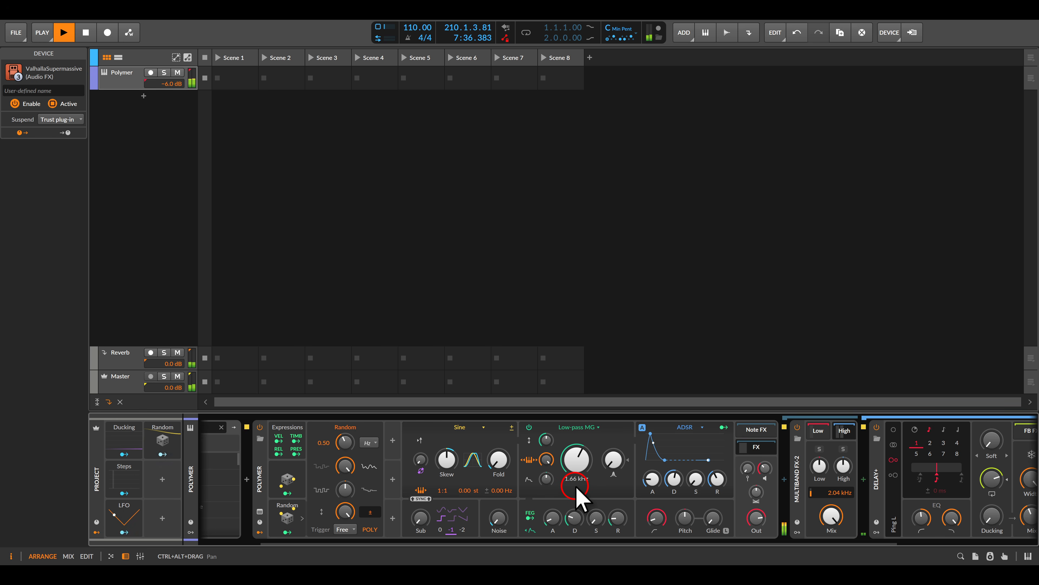
{"action": "left_click_drag", "start_coordinate": [577, 488], "coordinate": [731, 480]}
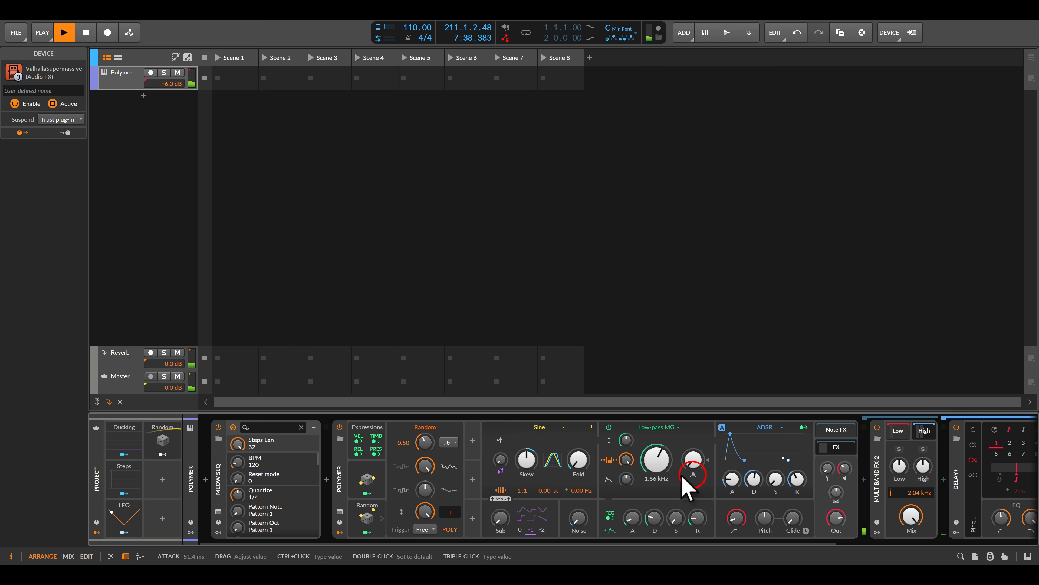
Check Meow Seq's pitch scale and note patterns, and change the project key's root note to D, keeping Minor Pentatonic
{"action": "left_click", "coordinate": [219, 512]}
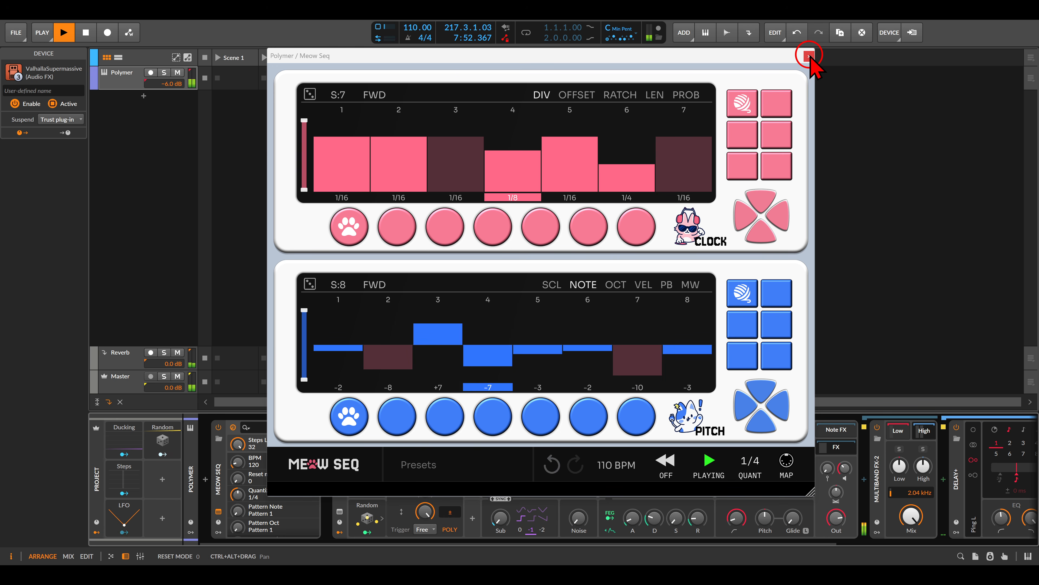
{"action": "left_click", "coordinate": [549, 284]}
{"action": "left_click", "coordinate": [577, 283]}
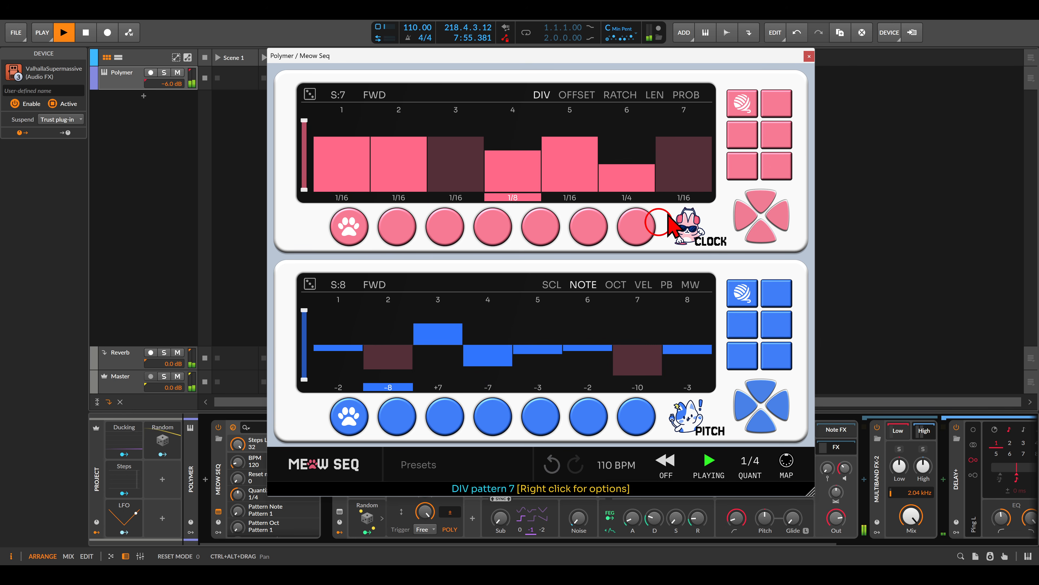
{"action": "left_click", "coordinate": [809, 57]}
{"action": "left_click", "coordinate": [621, 32]}
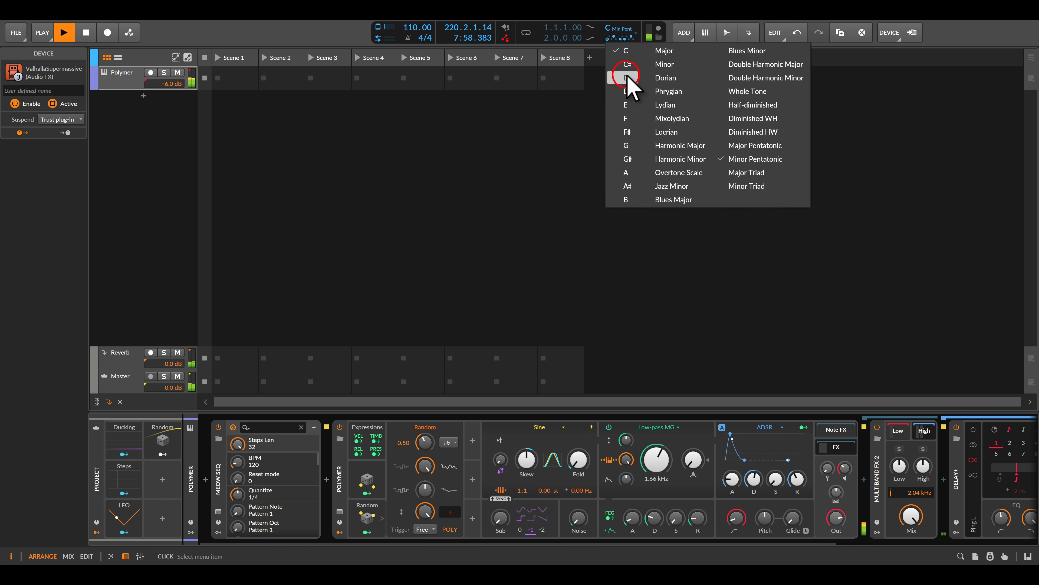
{"action": "left_click", "coordinate": [556, 97]}
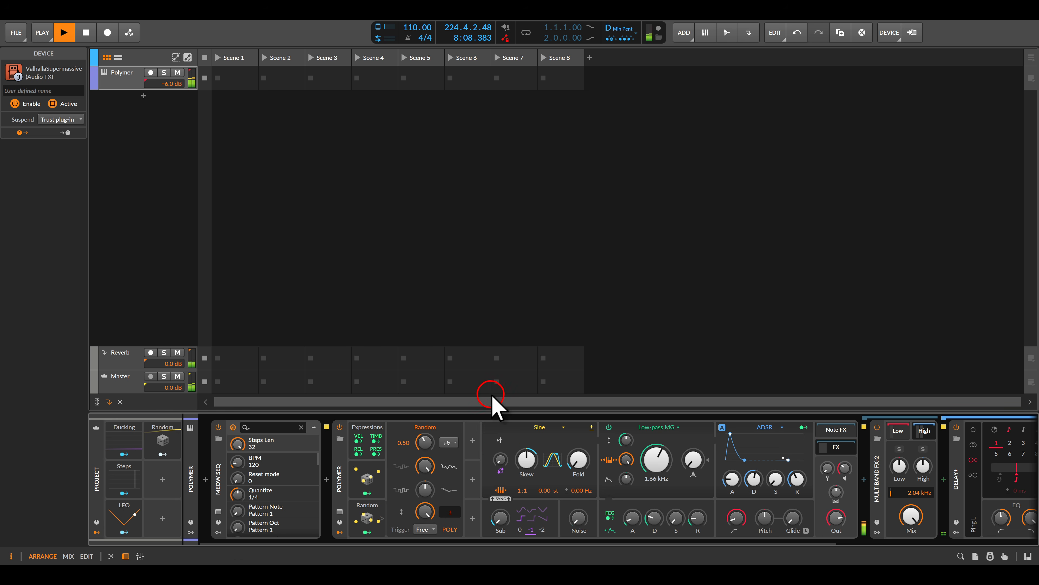
Set Polymer's oscillator frequency ratio to 2:1 and raise the filter cutoff to 2.42 kHz
{"action": "left_click_drag", "start_coordinate": [517, 489], "coordinate": [517, 490]}
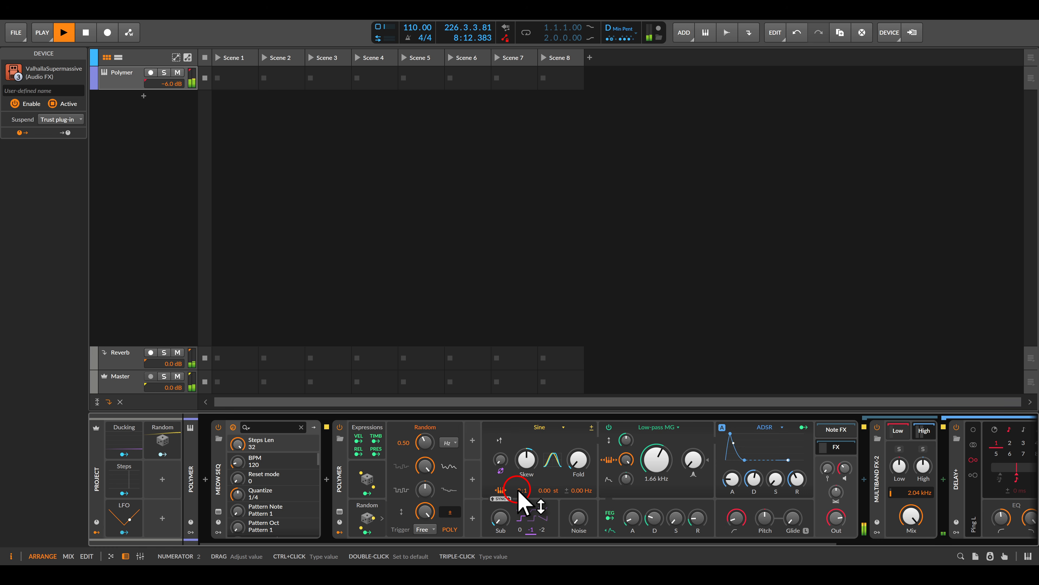
{"action": "left_click_drag", "start_coordinate": [648, 462], "coordinate": [655, 460]}
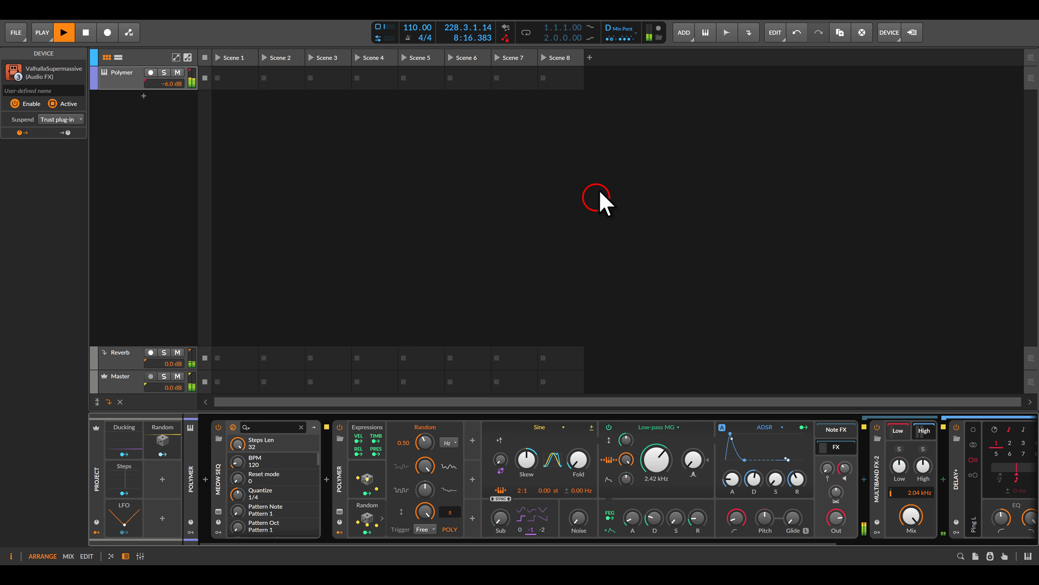
Record about 12 seconds of the master output, and return Polymer's oscillator ratio to 1:1
{"action": "left_click", "coordinate": [658, 29]}
{"action": "left_click", "coordinate": [585, 172]}
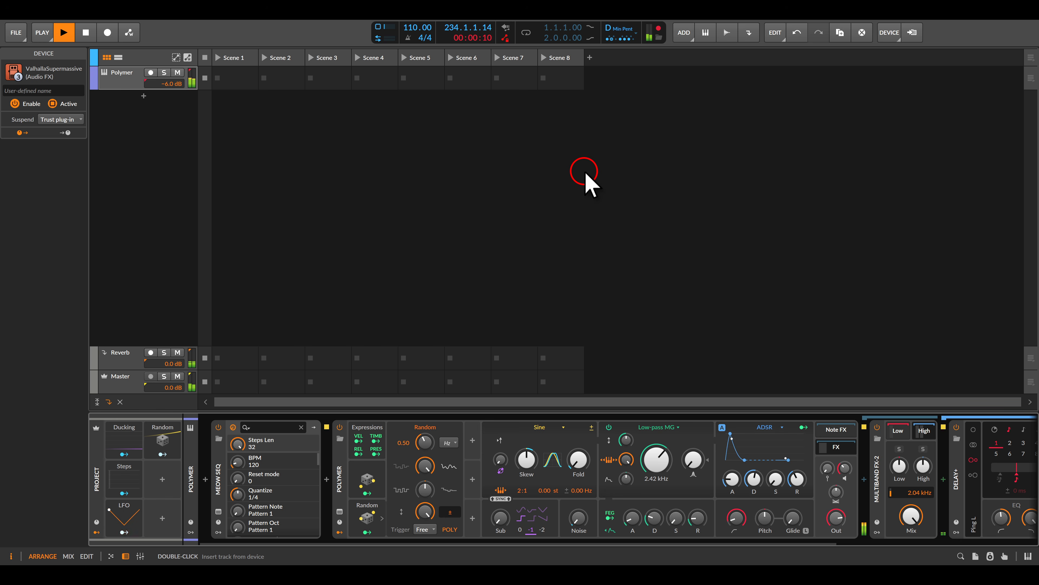
{"action": "left_click", "coordinate": [658, 28]}
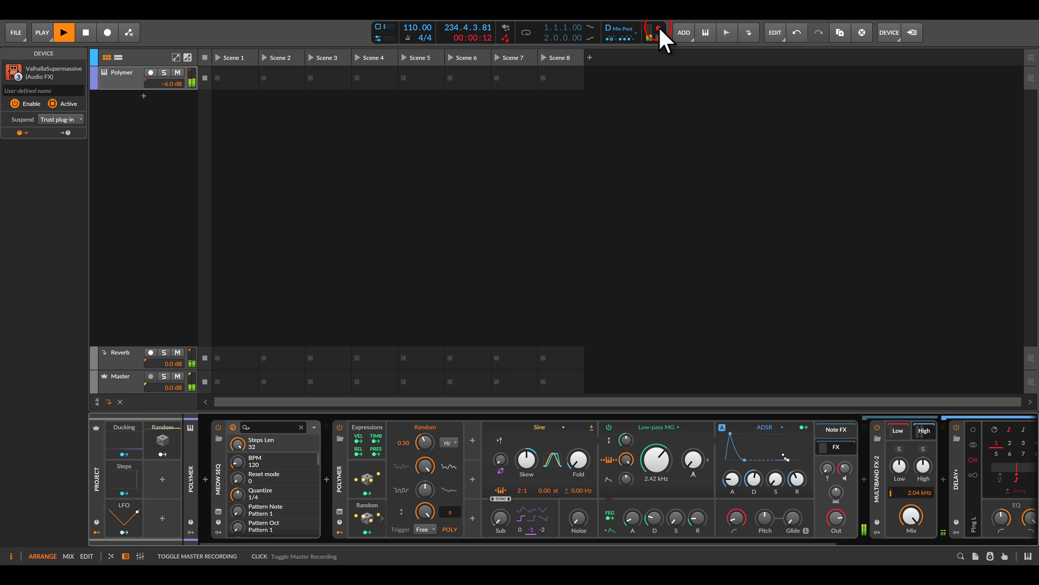
{"action": "left_click_drag", "start_coordinate": [522, 490], "coordinate": [522, 496]}
Randomize Meow Seq's pitch notes several times and adjust steps 1, 3, 4 and 5 to +3, 0, +4 and -5
{"action": "left_click", "coordinate": [218, 512]}
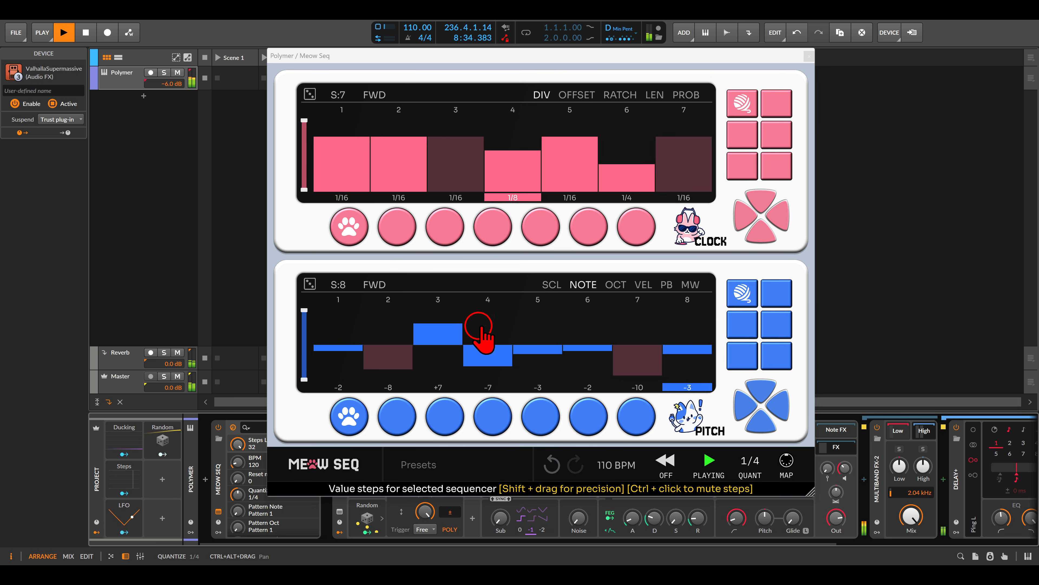
{"action": "left_click", "coordinate": [315, 284]}
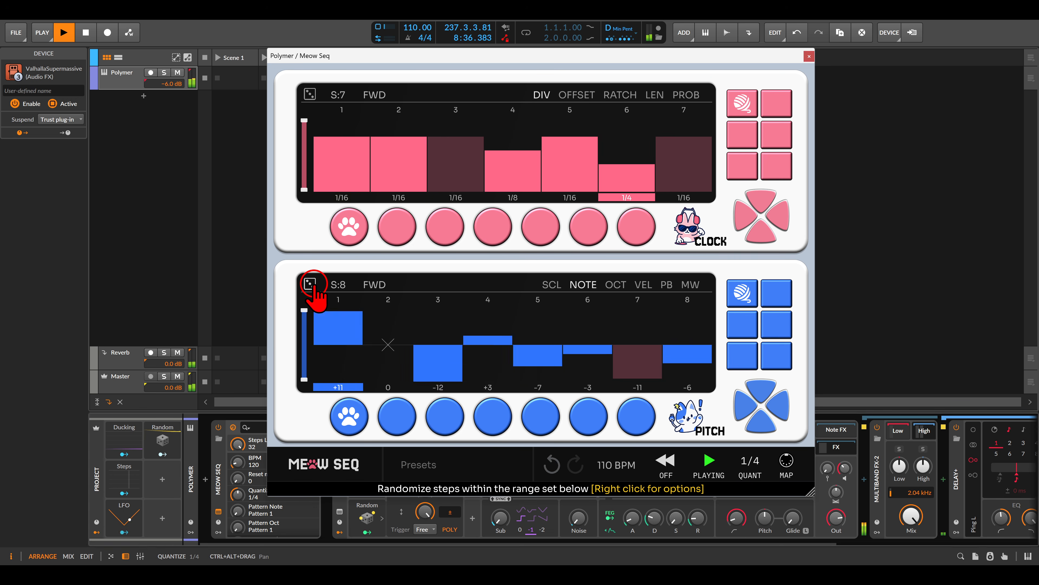
{"action": "left_click", "coordinate": [315, 284]}
{"action": "left_click", "coordinate": [314, 284]}
{"action": "left_click", "coordinate": [315, 284]}
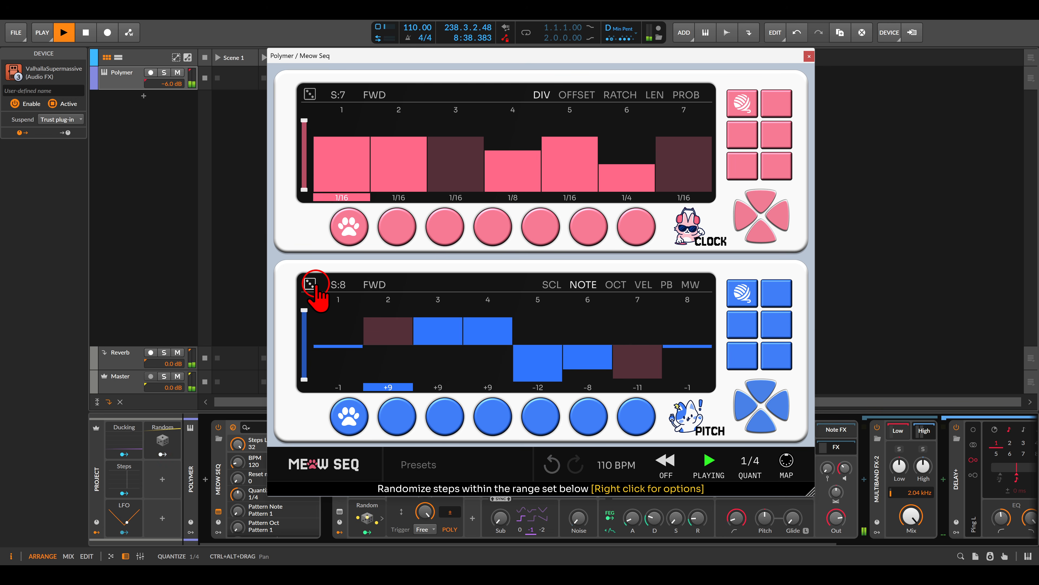
{"action": "left_click", "coordinate": [352, 338]}
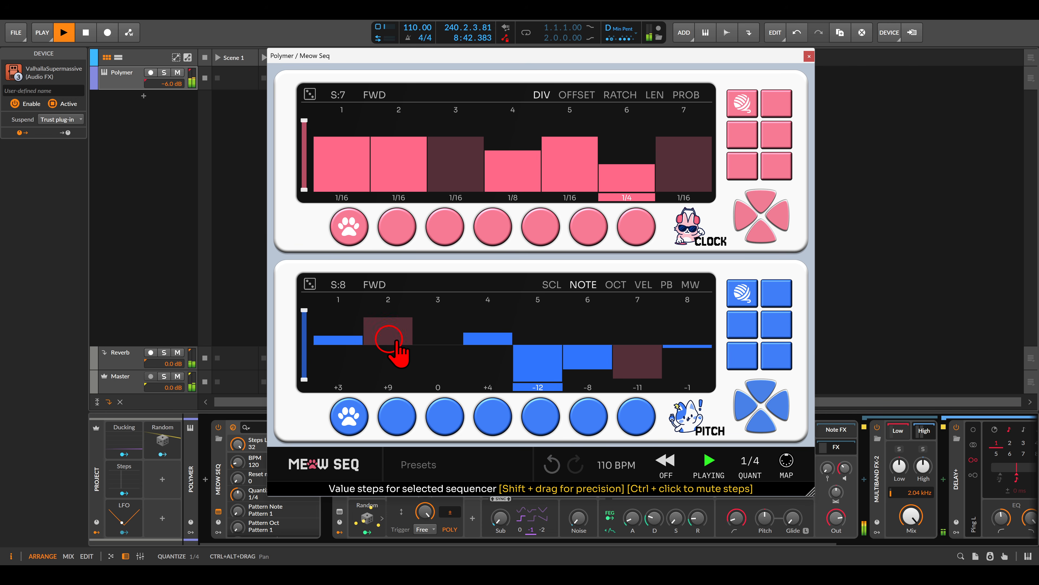
{"action": "left_click", "coordinate": [542, 355]}
{"action": "left_click", "coordinate": [540, 360]}
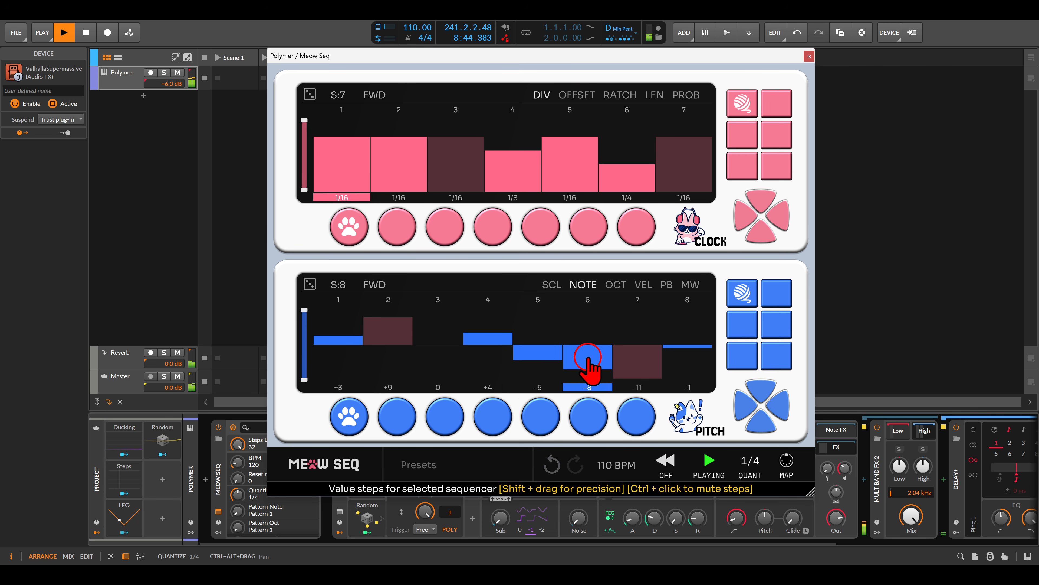
Narrow the note randomization range in Meow Seq's pitch sequencer and randomize the note steps within it
{"action": "left_click_drag", "start_coordinate": [299, 378], "coordinate": [304, 357]}
{"action": "left_click_drag", "start_coordinate": [304, 313], "coordinate": [306, 319]}
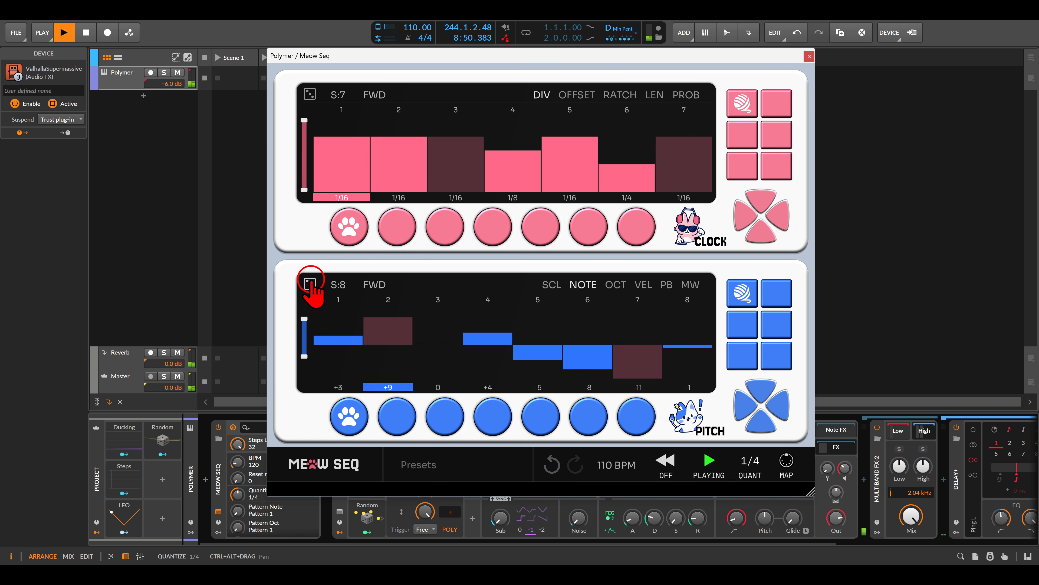
{"action": "left_click", "coordinate": [310, 283]}
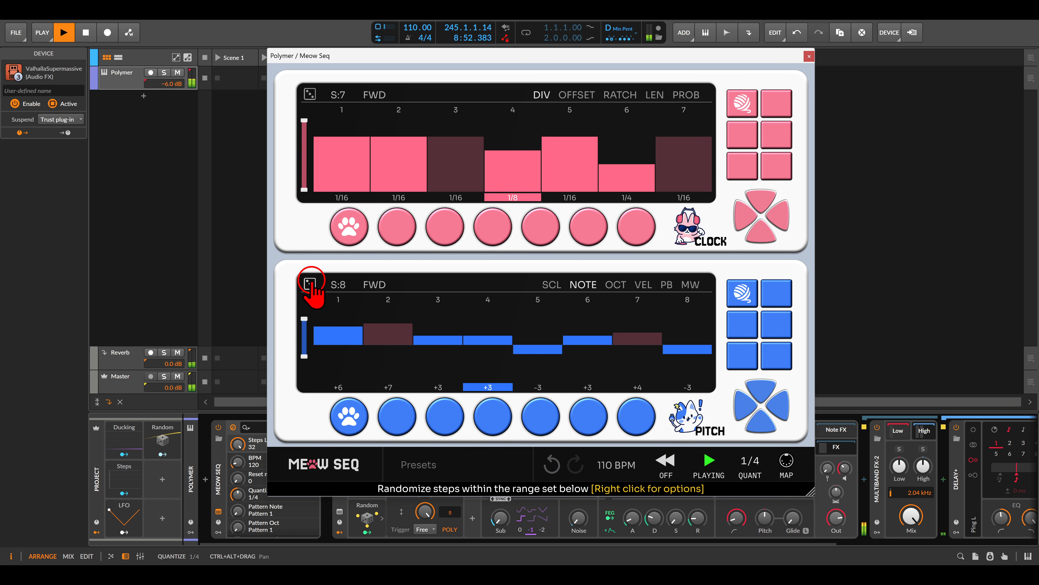
{"action": "left_click", "coordinate": [809, 56]}
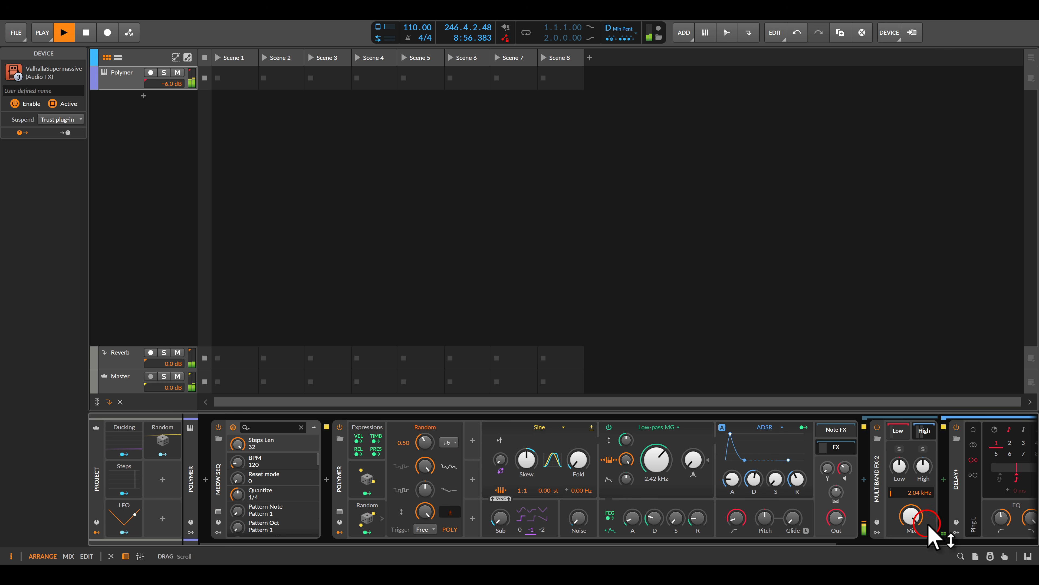
Browse the project's files and open the master-recordings folder of the current project
{"action": "left_click", "coordinate": [960, 556]}
{"action": "left_click", "coordinate": [985, 62]}
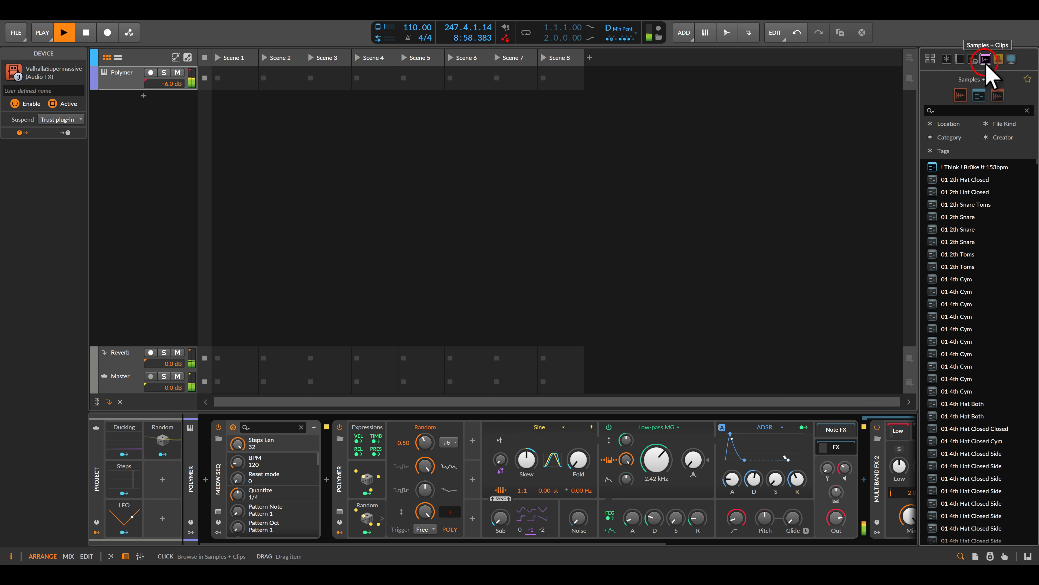
{"action": "left_click", "coordinate": [999, 59]}
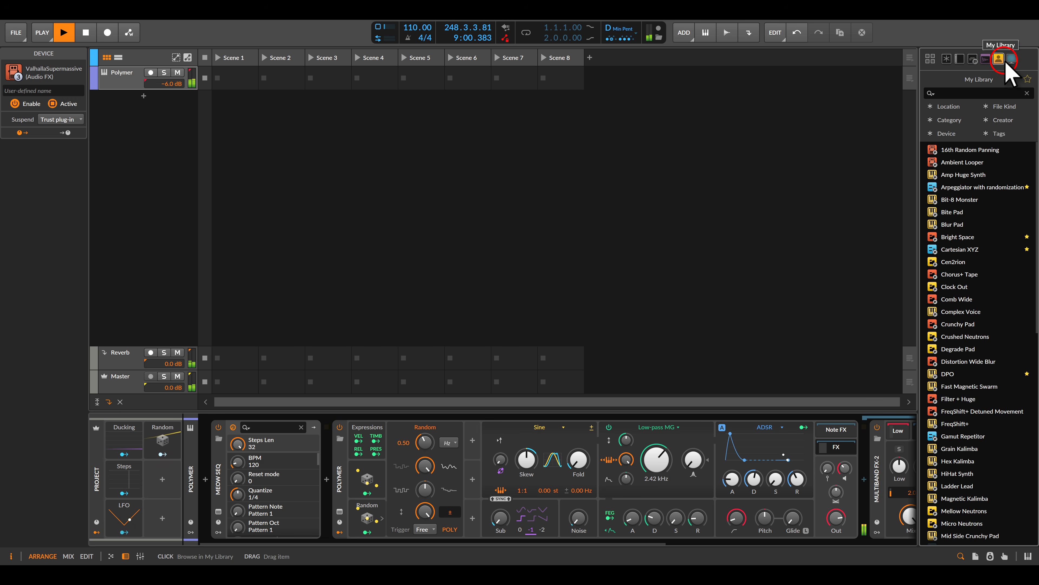
{"action": "left_click", "coordinate": [1012, 59]}
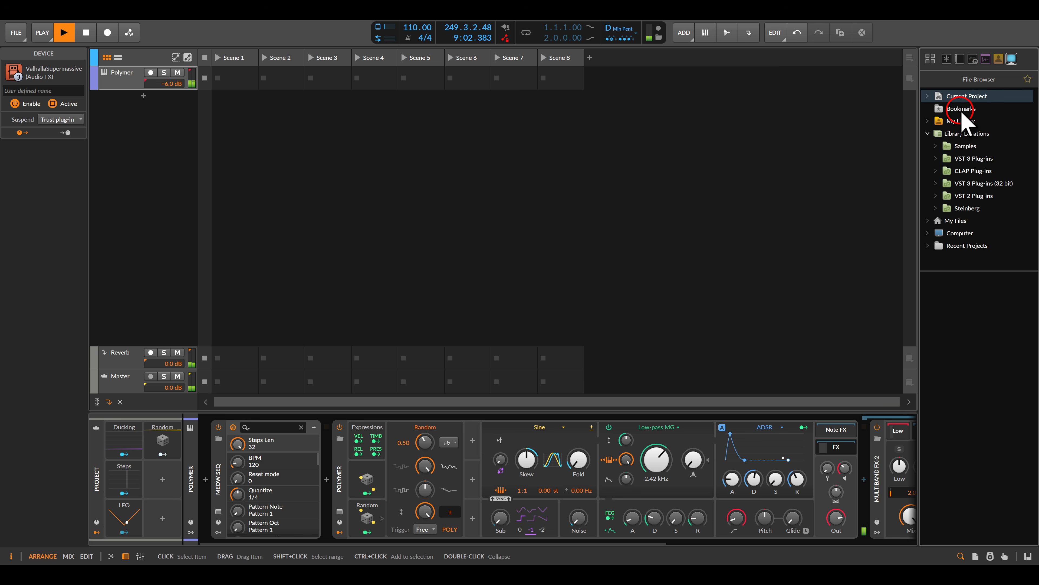
{"action": "left_click", "coordinate": [957, 122]}
{"action": "double_click", "coordinate": [941, 122]}
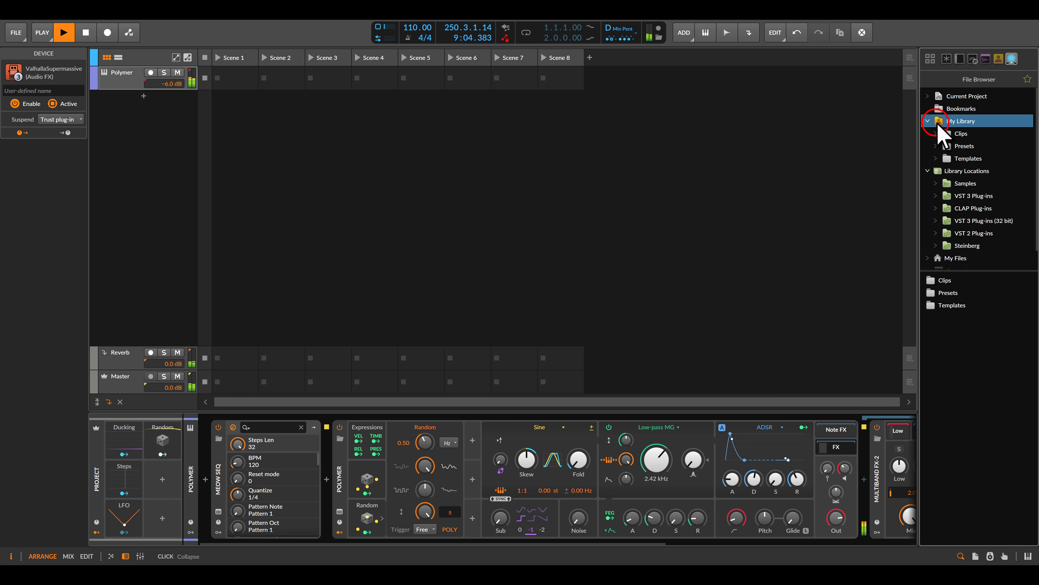
{"action": "left_click", "coordinate": [941, 97]}
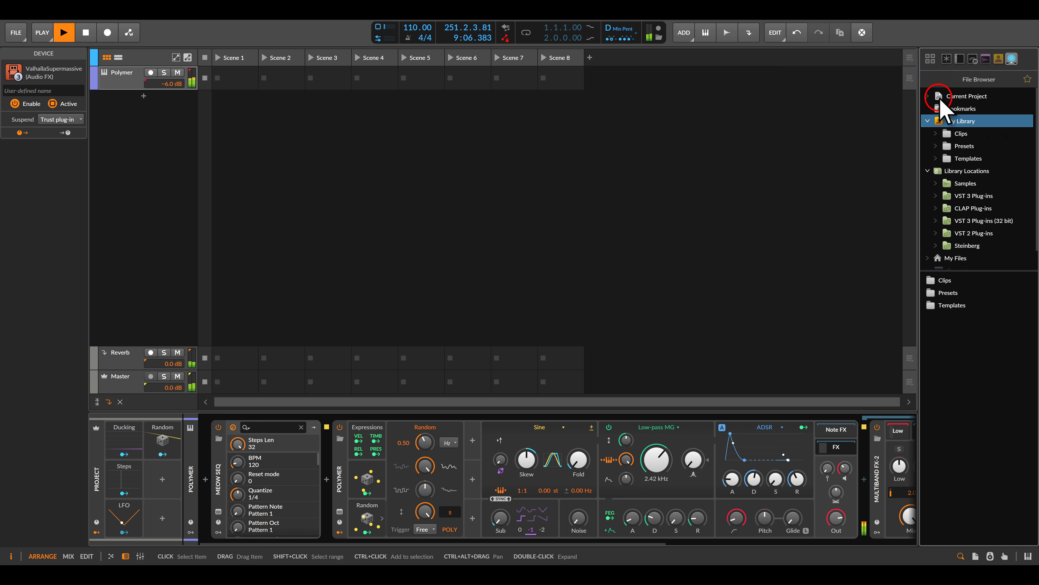
{"action": "double_click", "coordinate": [970, 97]}
{"action": "left_click", "coordinate": [978, 121]}
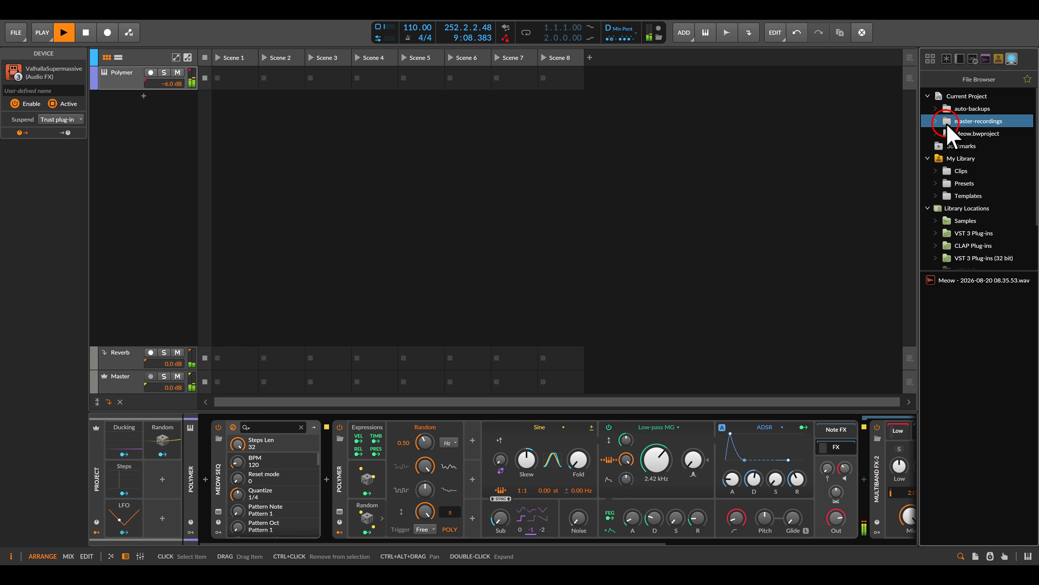
Load the recording Meow - 2026-08-20 08.35.53.wav into a Sampler on a new instrument track and stop playback
{"action": "left_click", "coordinate": [959, 280]}
{"action": "left_click_drag", "start_coordinate": [961, 282], "coordinate": [129, 112]}
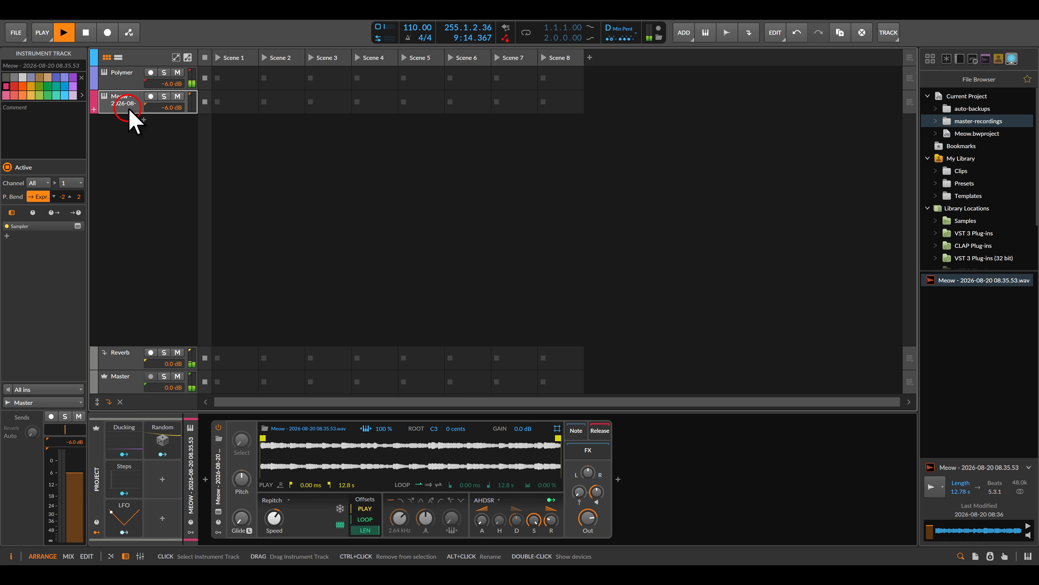
{"action": "key", "text": "space"}
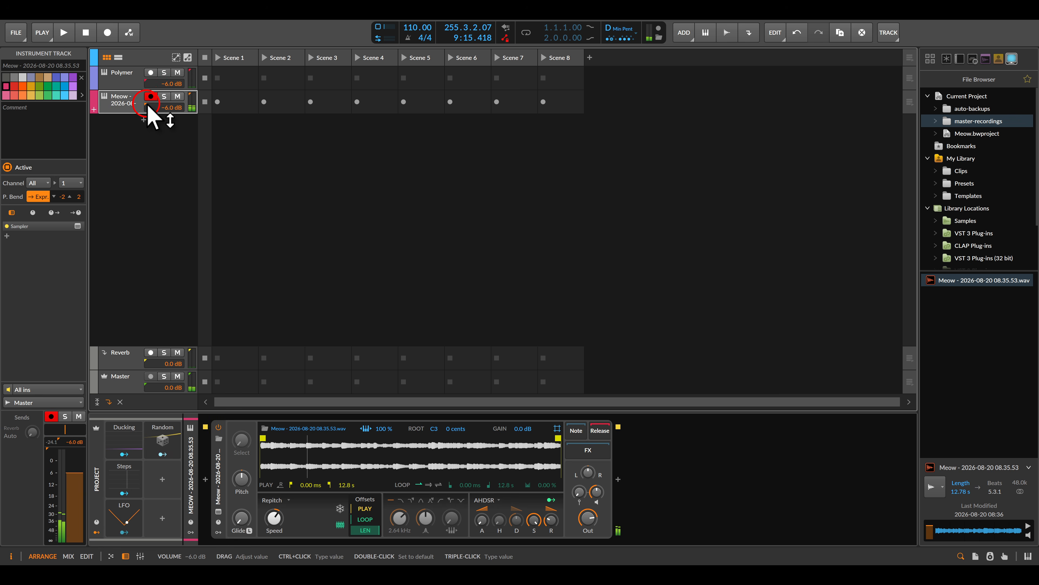
Switch the Sampler to Textures mode, set the grain size to about 178 ms and freeze the playhead
{"action": "left_click_drag", "start_coordinate": [587, 519], "coordinate": [575, 524]}
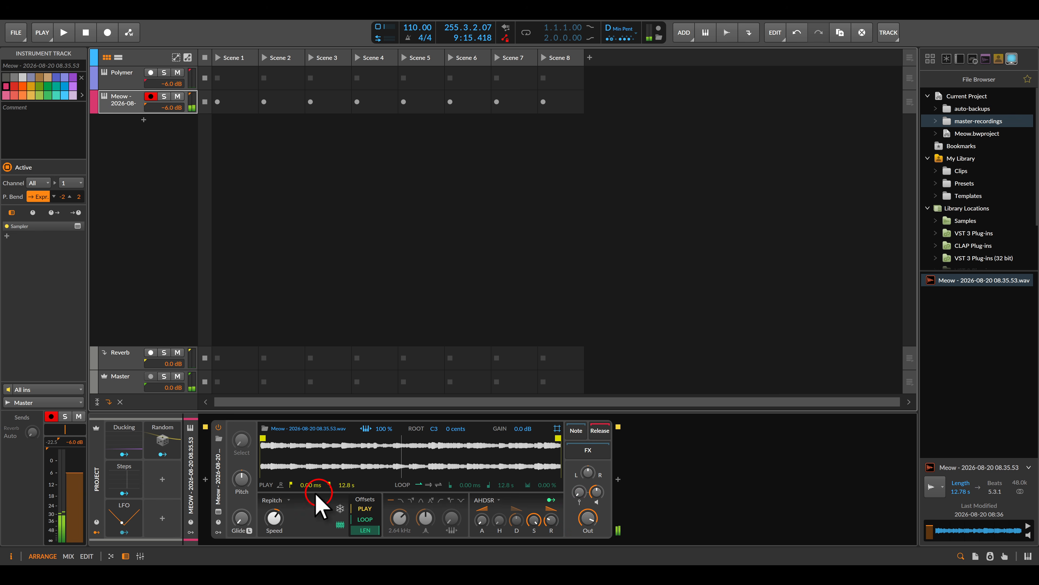
{"action": "left_click", "coordinate": [274, 500]}
{"action": "left_click", "coordinate": [285, 535]}
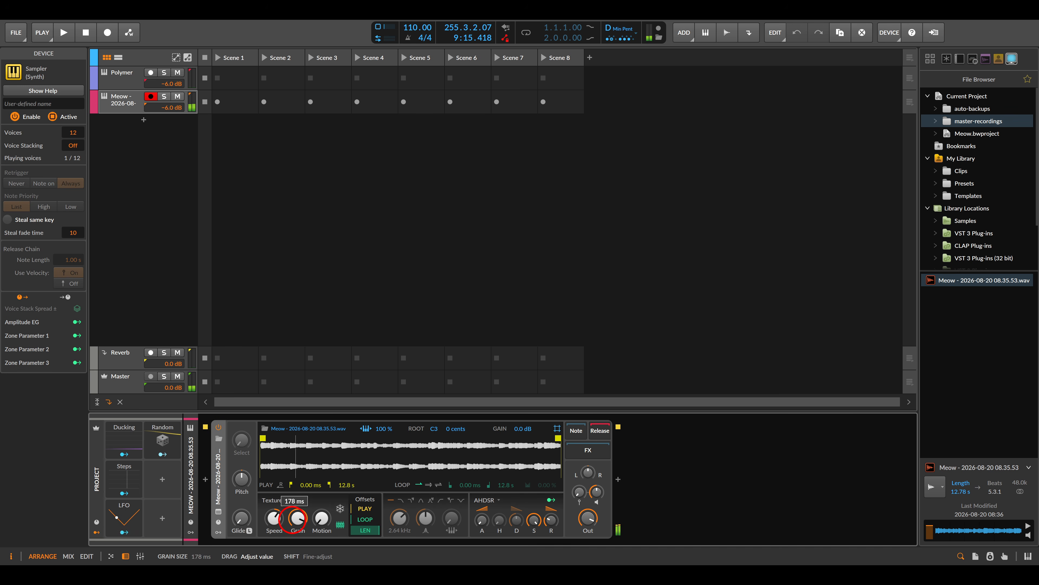
{"action": "left_click", "coordinate": [334, 505]}
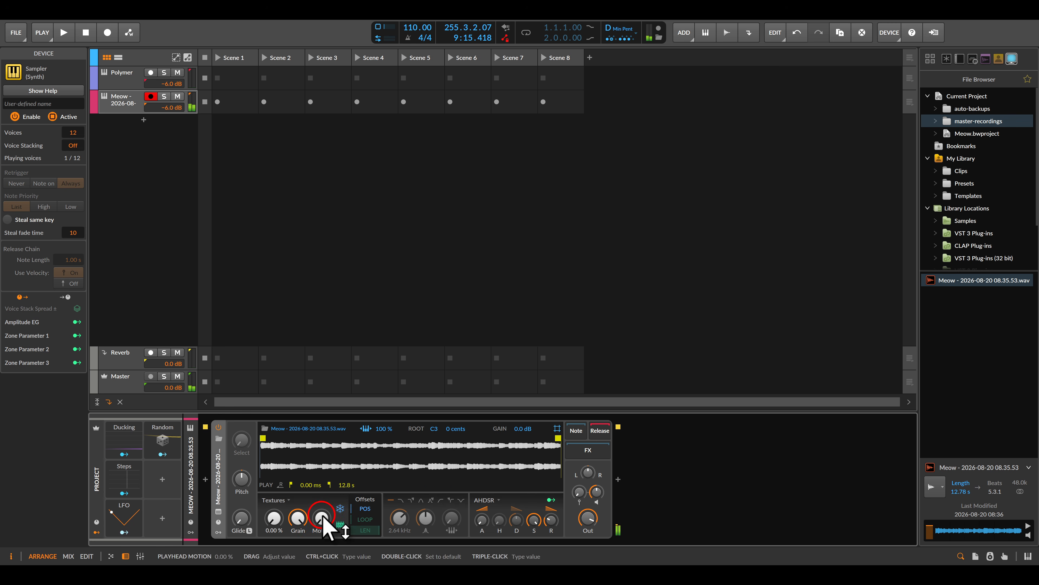
Lower the Sampler's pitch and set its play position offset to 49.8 %
{"action": "left_click_drag", "start_coordinate": [274, 519], "coordinate": [274, 517]}
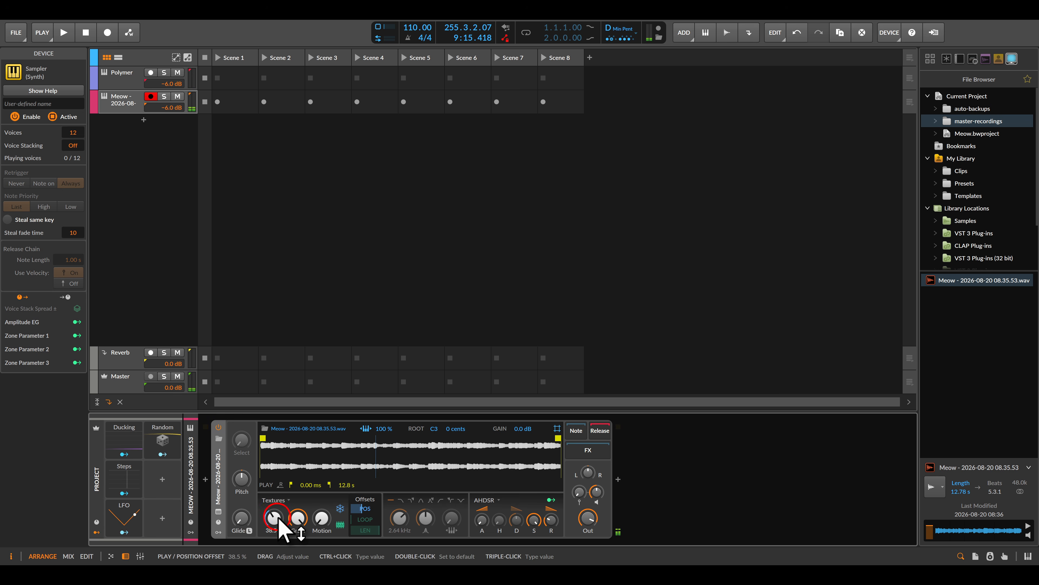
{"action": "double_click", "coordinate": [241, 479]}
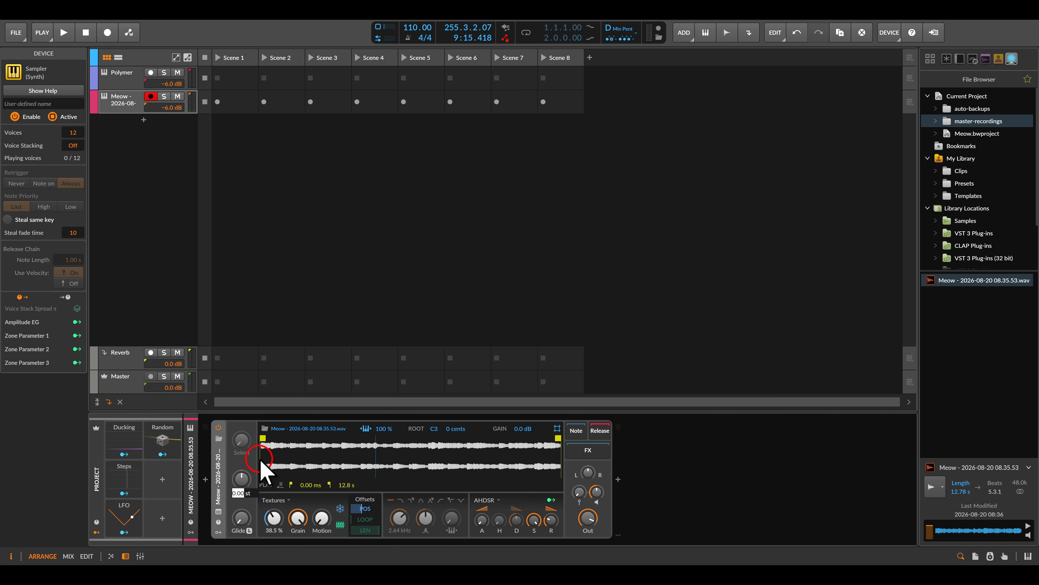
{"action": "key", "text": "Return"}
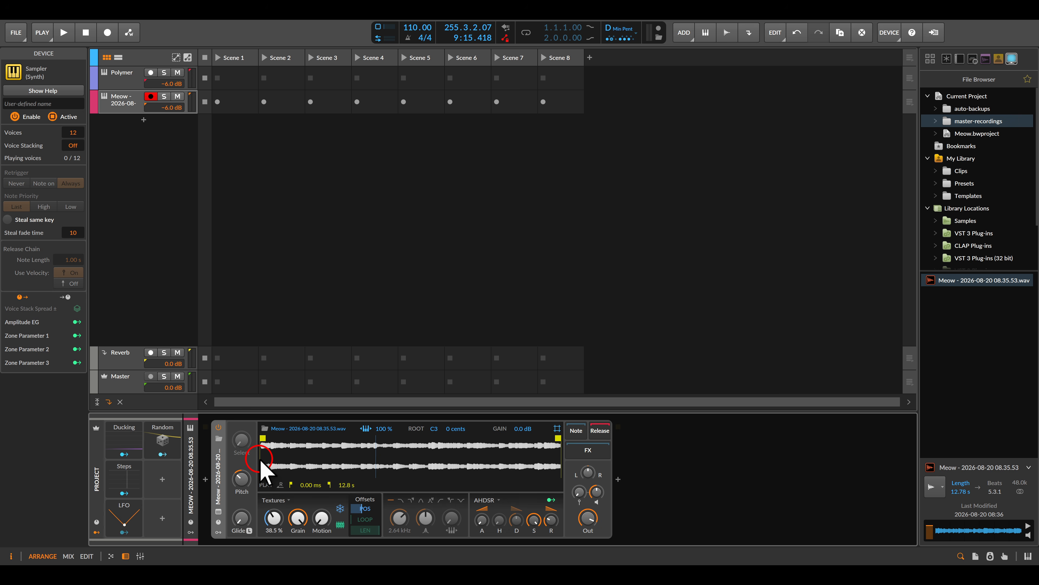
{"action": "left_click_drag", "start_coordinate": [275, 517], "coordinate": [275, 507]}
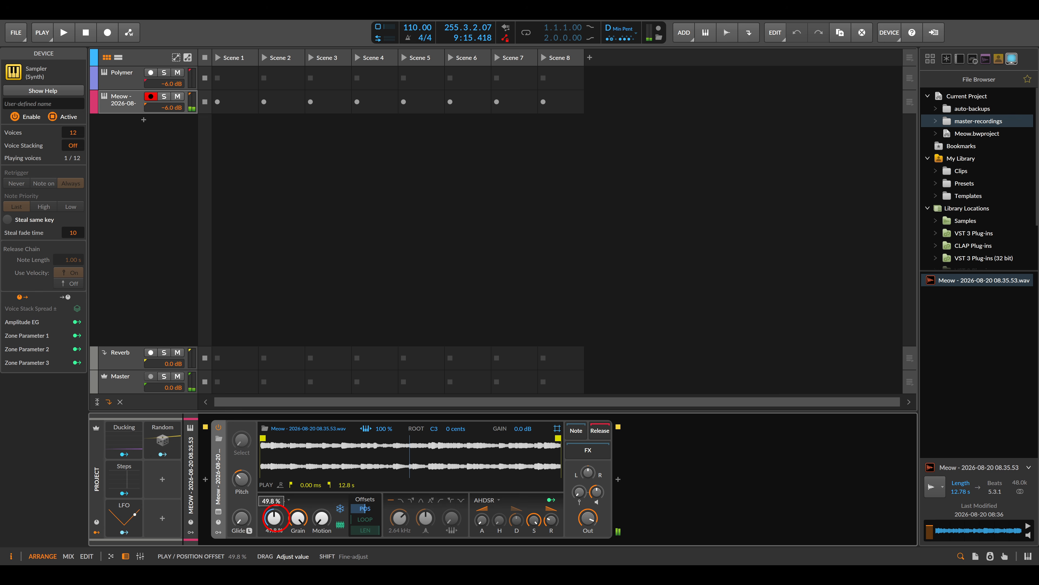
{"action": "left_click_drag", "start_coordinate": [275, 518], "coordinate": [278, 523]}
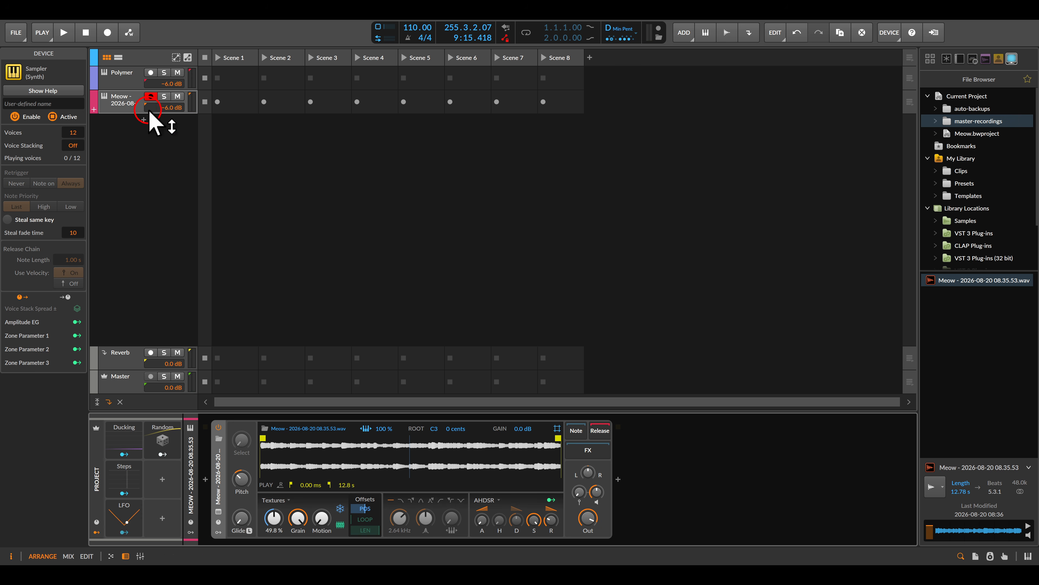
Disarm the Sampler track, create an empty one-bar clip in its Scene 1 slot and enlarge the note editor
{"action": "left_click", "coordinate": [150, 96]}
{"action": "double_click", "coordinate": [229, 99]}
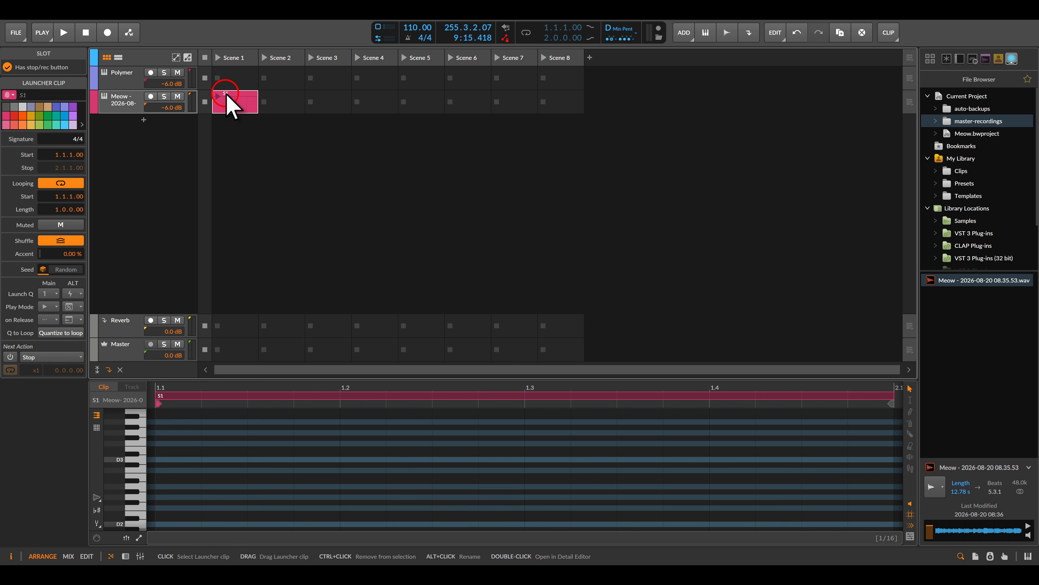
{"action": "left_click_drag", "start_coordinate": [314, 381], "coordinate": [344, 275]}
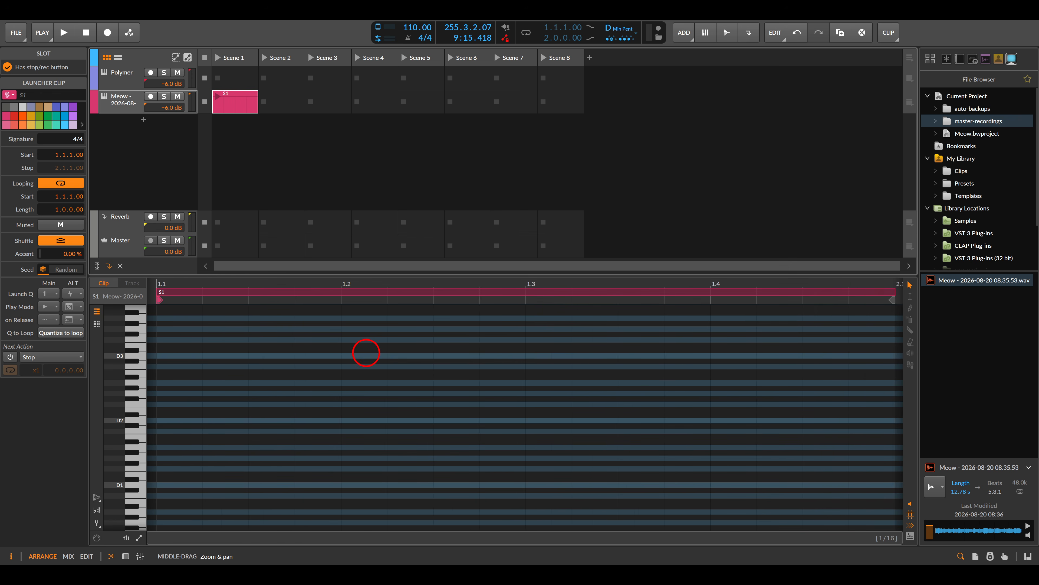
Draw a C3 note 1.0.1.00 long, beginning a sixteenth before the bar, and move the clip start to -1.4.4.00
{"action": "left_click", "coordinate": [141, 430]}
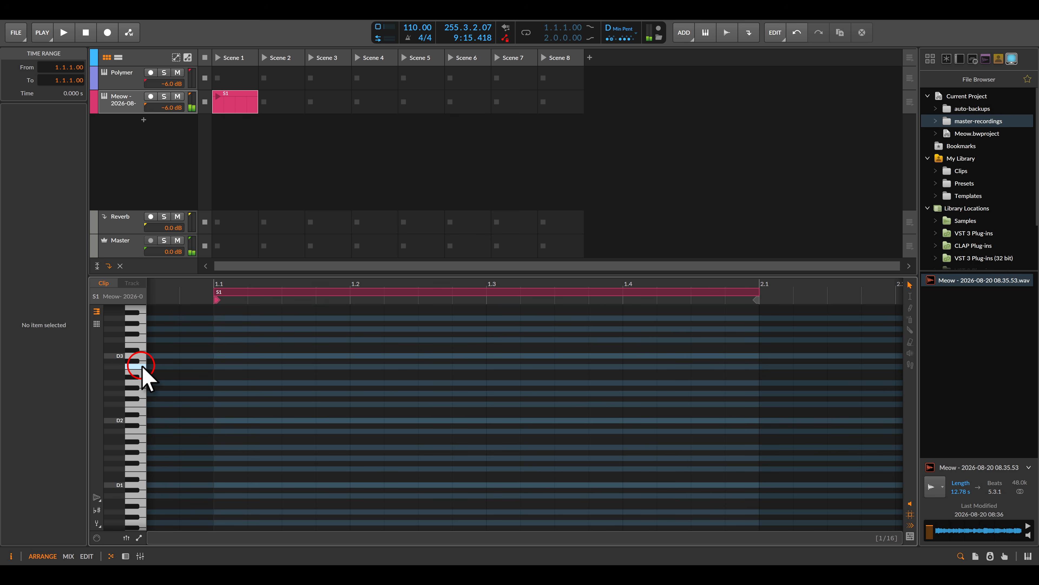
{"action": "left_click_drag", "start_coordinate": [182, 366], "coordinate": [759, 366]}
{"action": "left_click", "coordinate": [202, 301]}
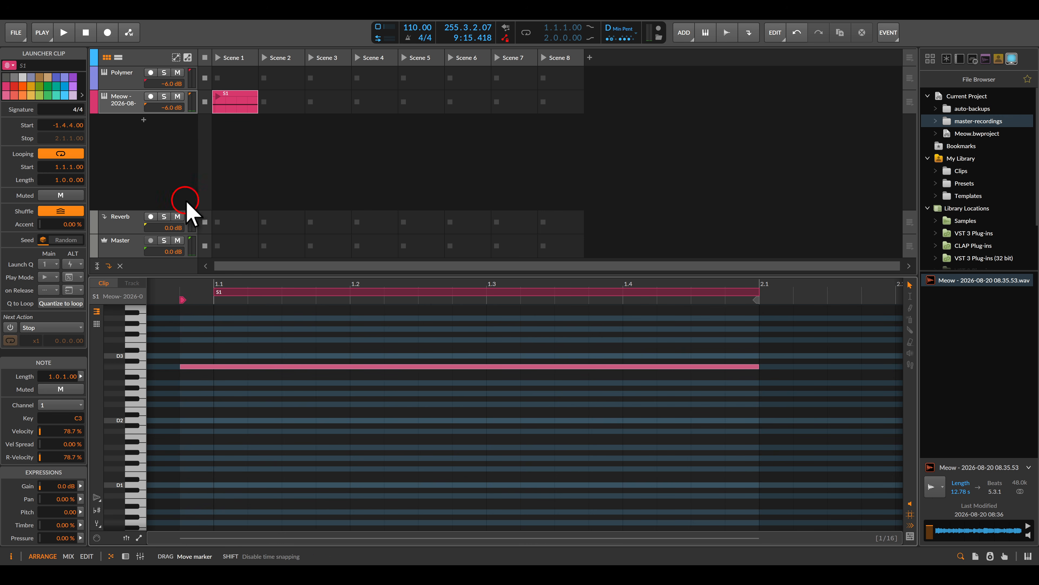
Launch the Scene 1 clip on the Sampler track and rename the track as Sample
{"action": "left_click", "coordinate": [223, 94]}
{"action": "double_click", "coordinate": [107, 103]}
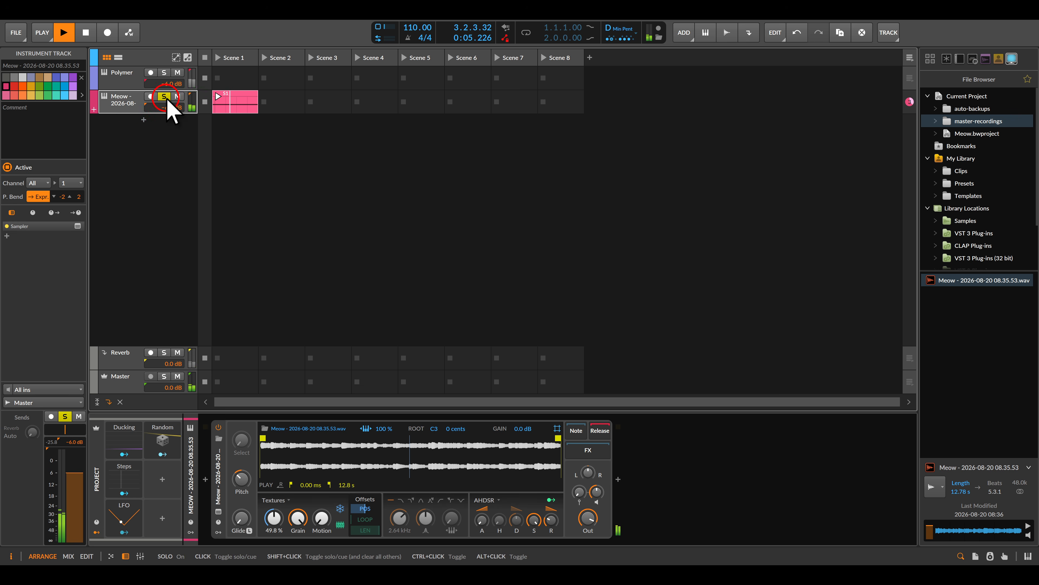
{"action": "double_click", "coordinate": [120, 103]}
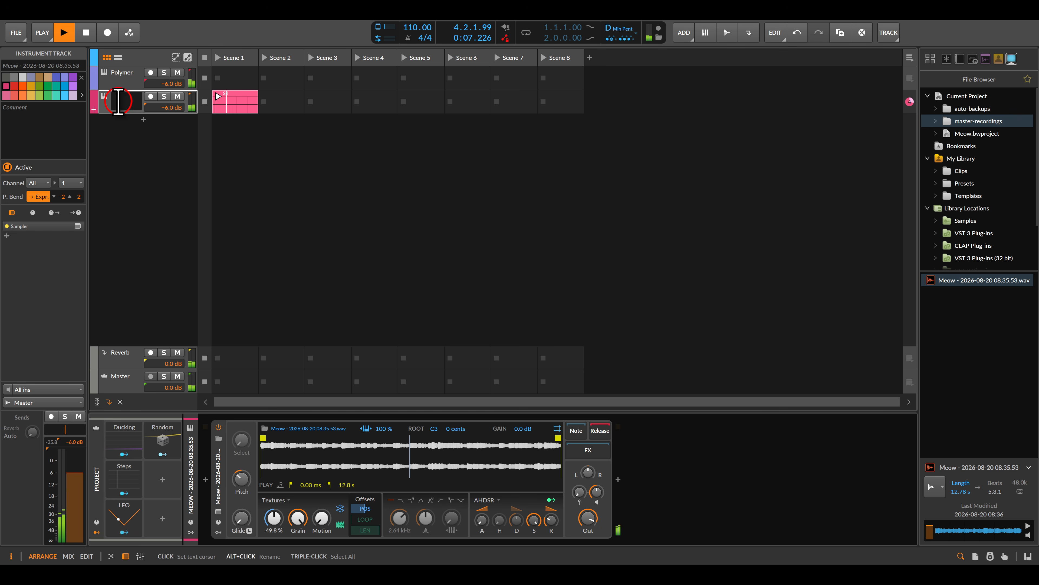
{"action": "type", "text": "Sam"}
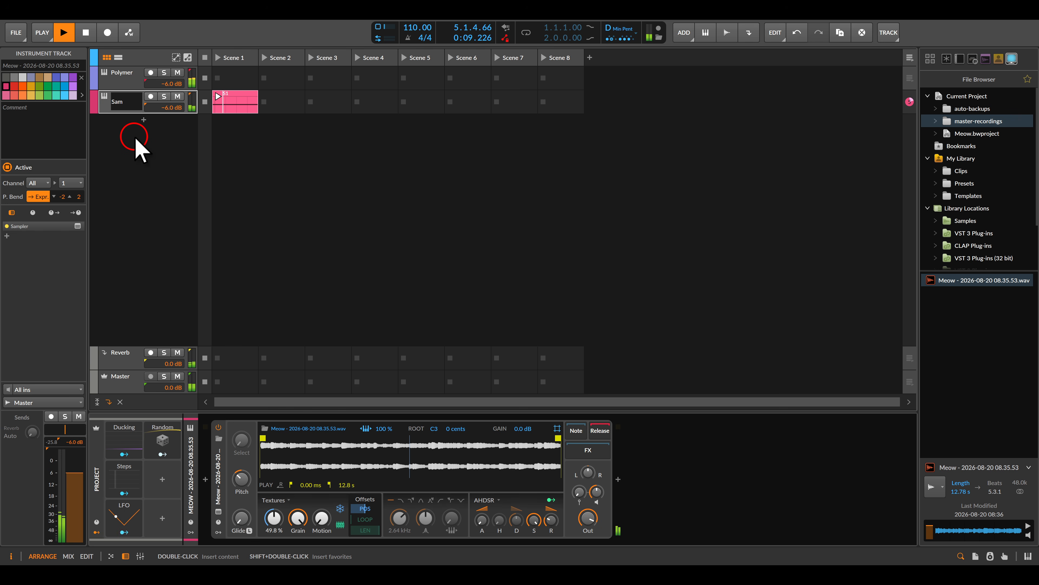
{"action": "type", "text": "ple"}
{"action": "key", "text": "Return"}
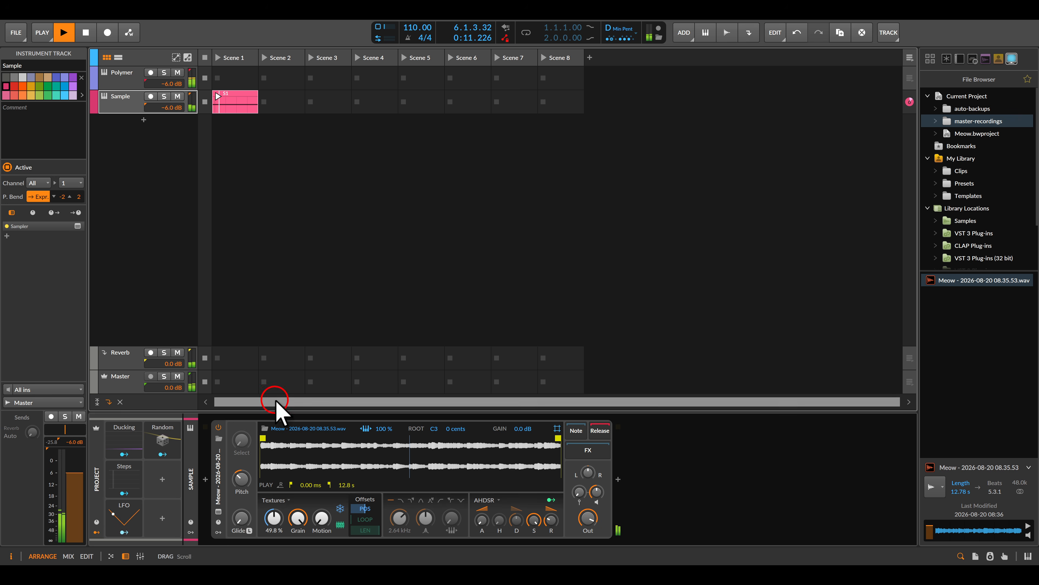
Copy the project's Random modulator into the Sampler, modulate the play position offset by about 51.8 %, and reset the Sampler's pitch to default
{"action": "left_click", "coordinate": [218, 531]}
{"action": "left_click_drag", "start_coordinate": [168, 444], "coordinate": [250, 446]}
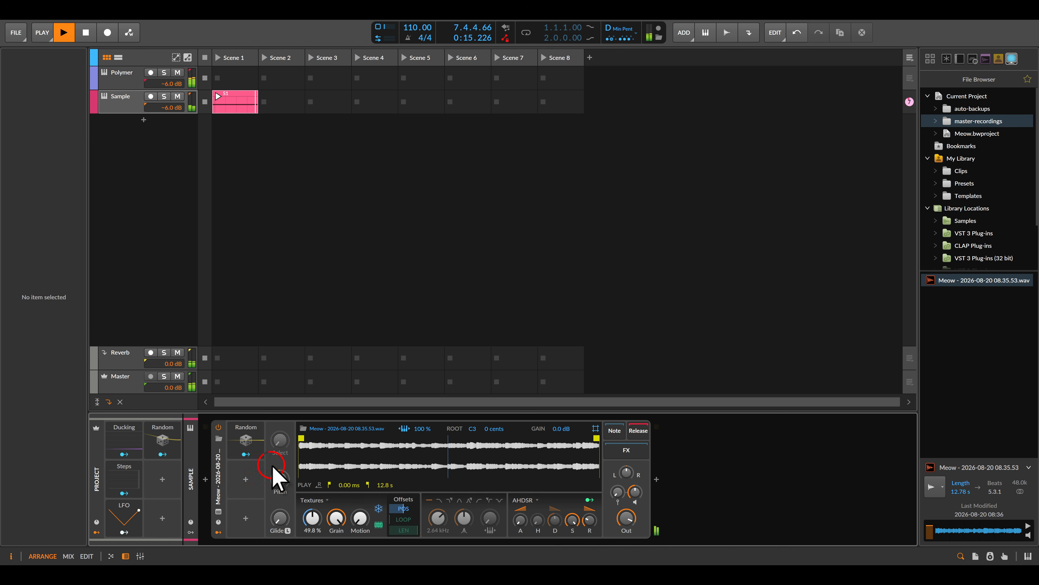
{"action": "left_click", "coordinate": [250, 454]}
{"action": "left_click_drag", "start_coordinate": [309, 517], "coordinate": [312, 515]}
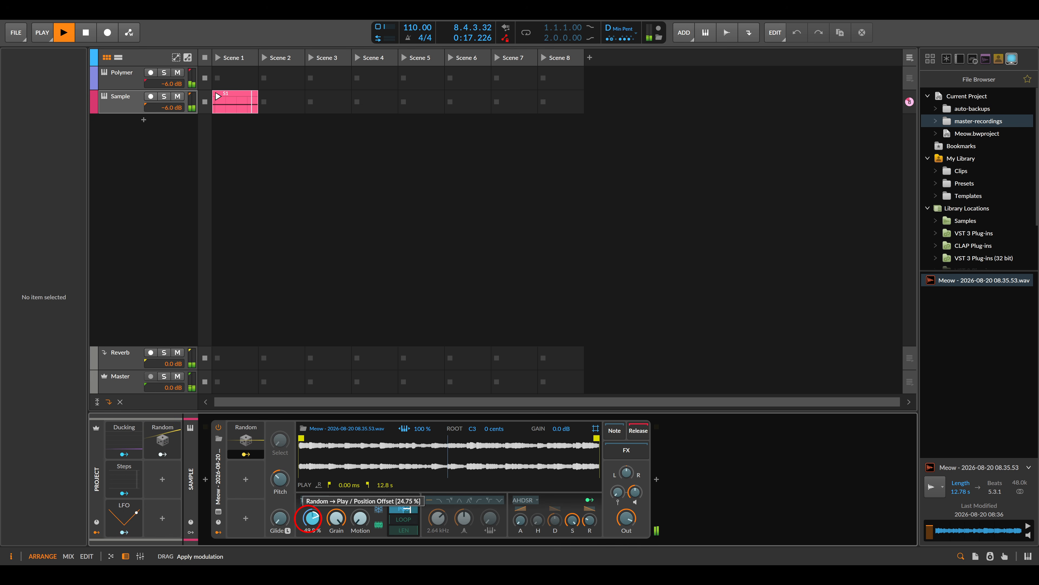
{"action": "left_click", "coordinate": [255, 437]}
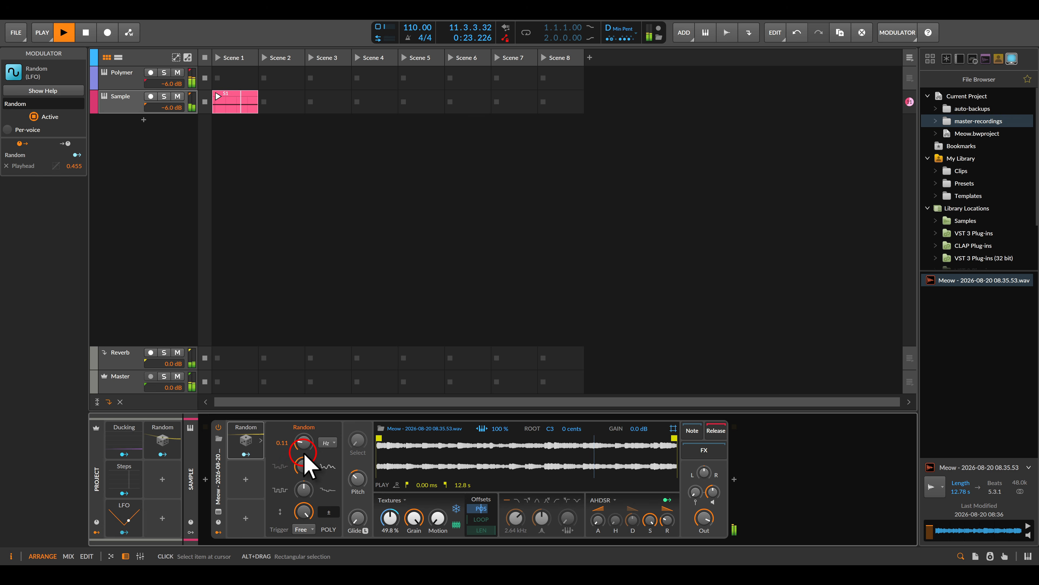
{"action": "double_click", "coordinate": [359, 483]}
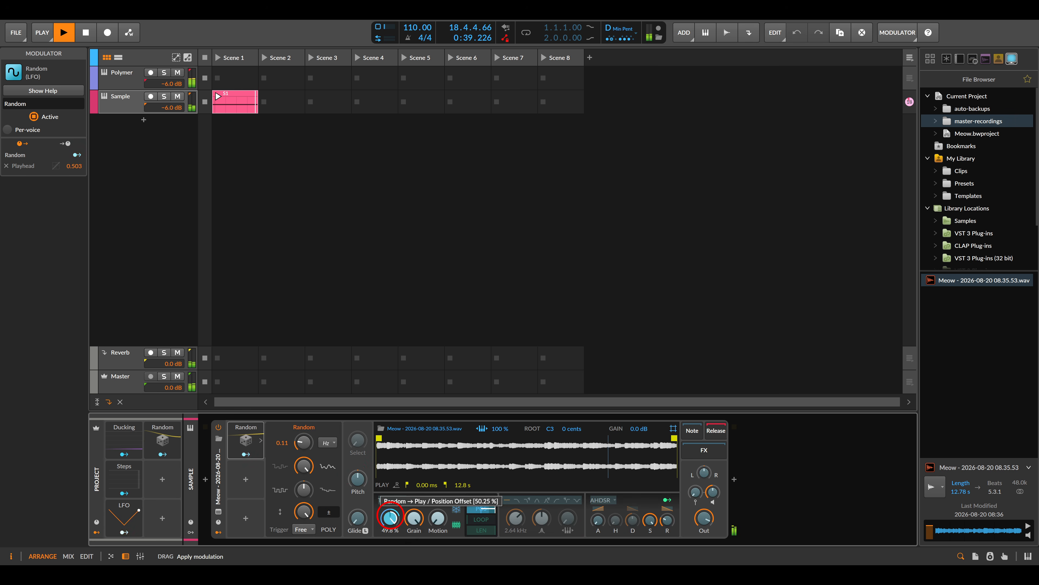
{"action": "left_click", "coordinate": [250, 454]}
{"action": "left_click", "coordinate": [248, 480]}
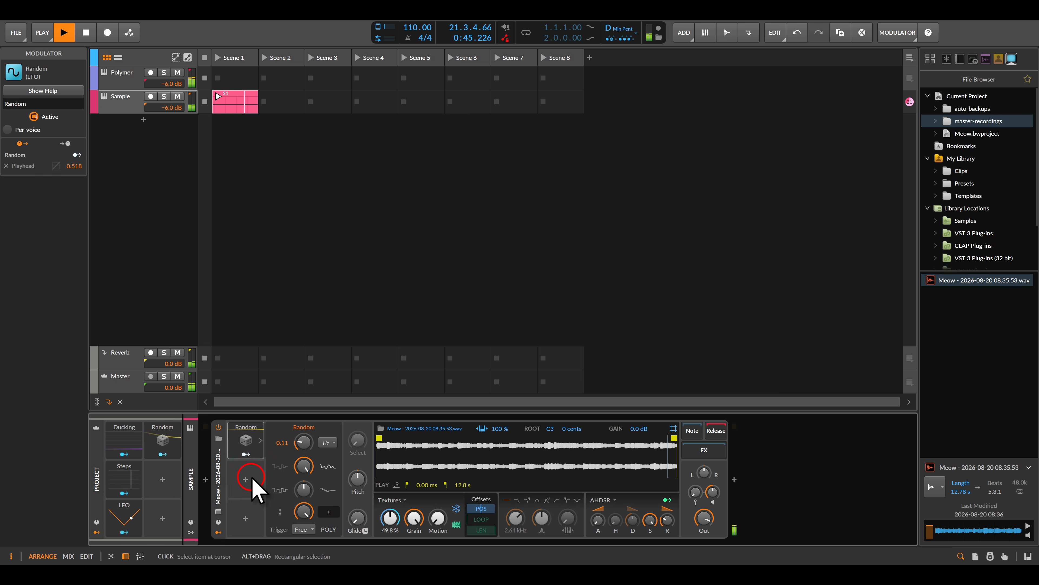
Enable the Sampler's low-pass filter and set its cutoff to 18.4 kHz
{"action": "left_click", "coordinate": [517, 501]}
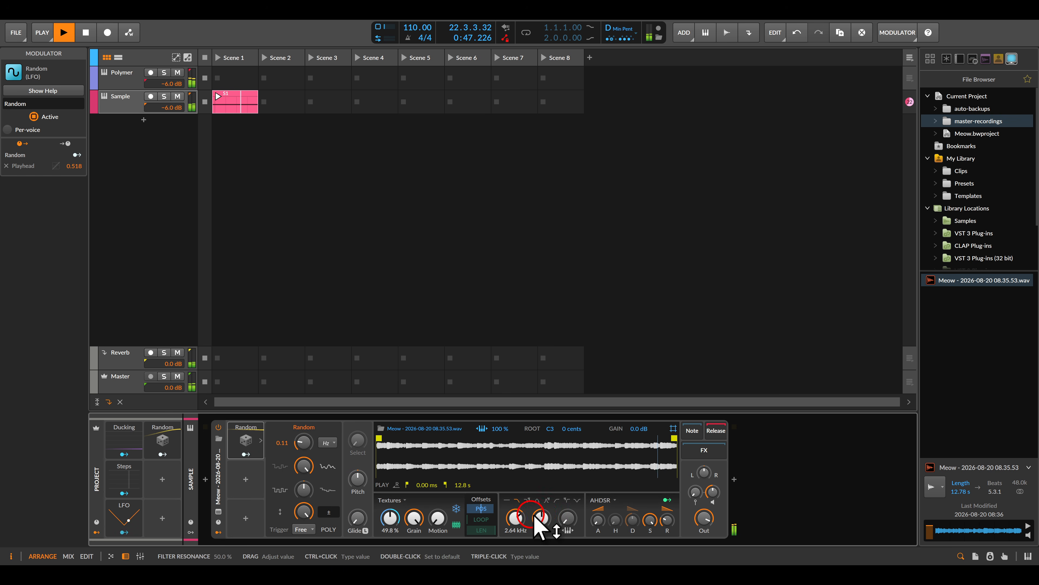
{"action": "left_click_drag", "start_coordinate": [515, 517], "coordinate": [515, 475]}
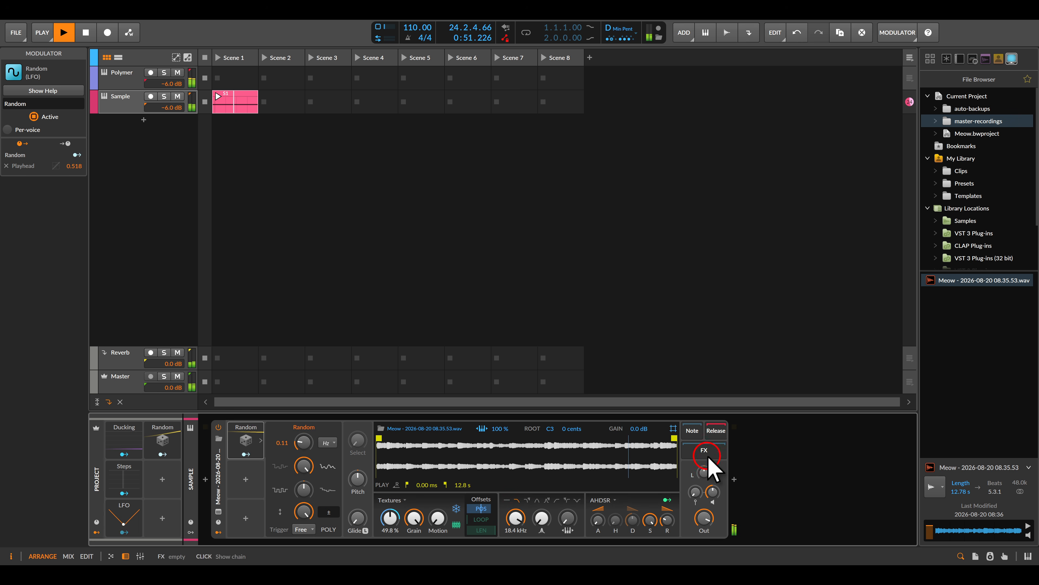
Add ValhallaSupermassive after the Sampler, set its mix to 25.6 % and close the plug-in window
{"action": "left_click", "coordinate": [706, 451]}
{"action": "left_click", "coordinate": [734, 481]}
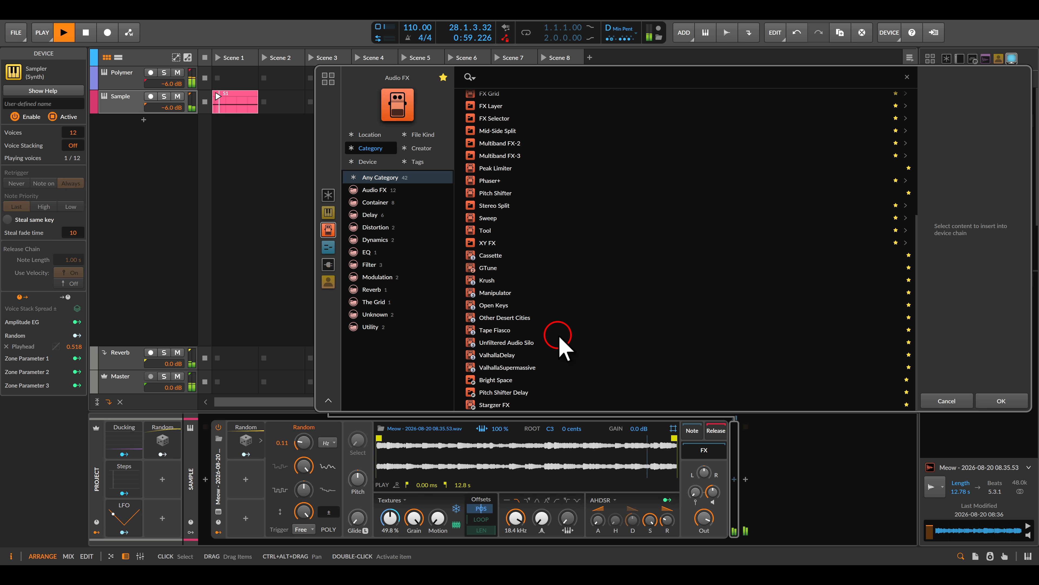
{"action": "double_click", "coordinate": [536, 367]}
{"action": "left_click_drag", "start_coordinate": [341, 260], "coordinate": [346, 248]}
{"action": "left_click", "coordinate": [736, 174]}
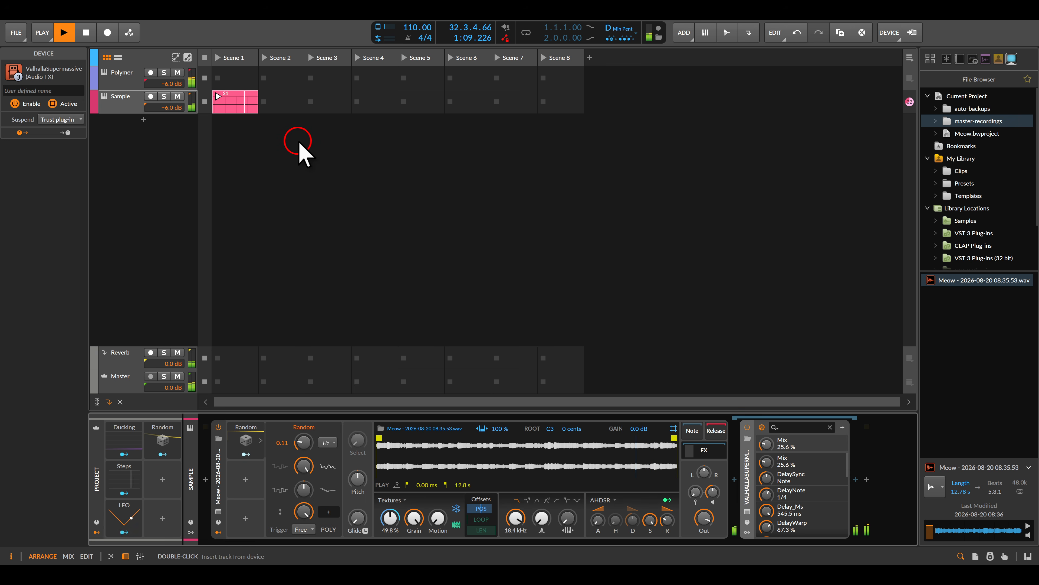
Copy the project's Random modulator into the Polymer on the Polymer track and expand its settings
{"action": "left_click", "coordinate": [127, 78]}
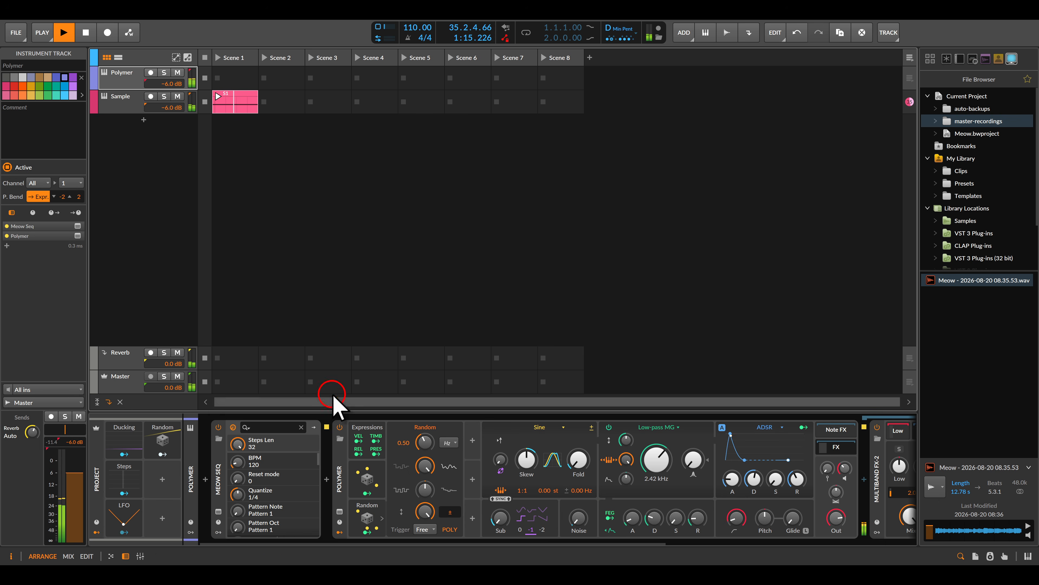
{"action": "left_click_drag", "start_coordinate": [158, 439], "coordinate": [486, 445]}
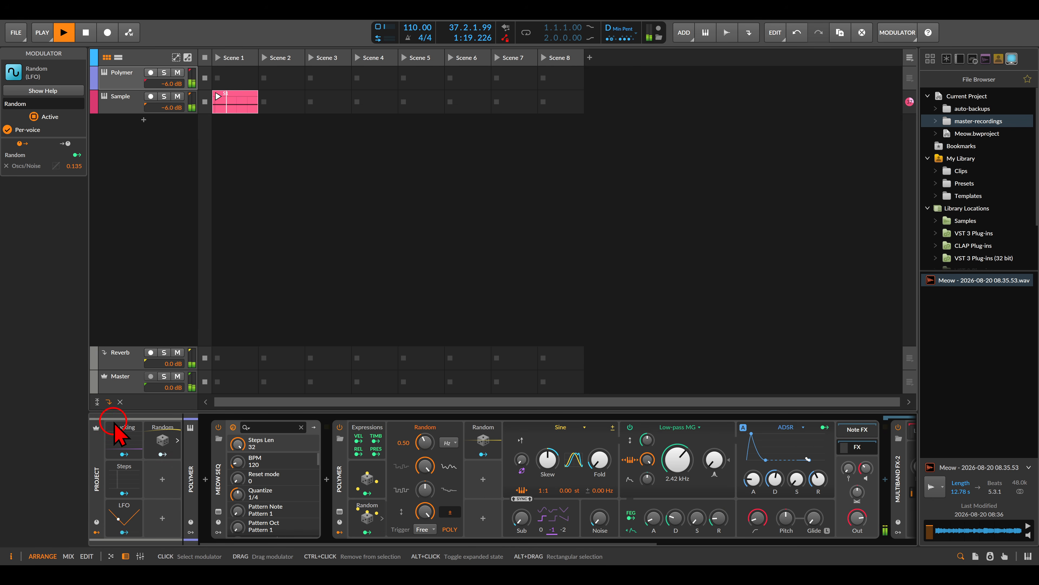
{"action": "left_click_drag", "start_coordinate": [91, 411], "coordinate": [191, 537]}
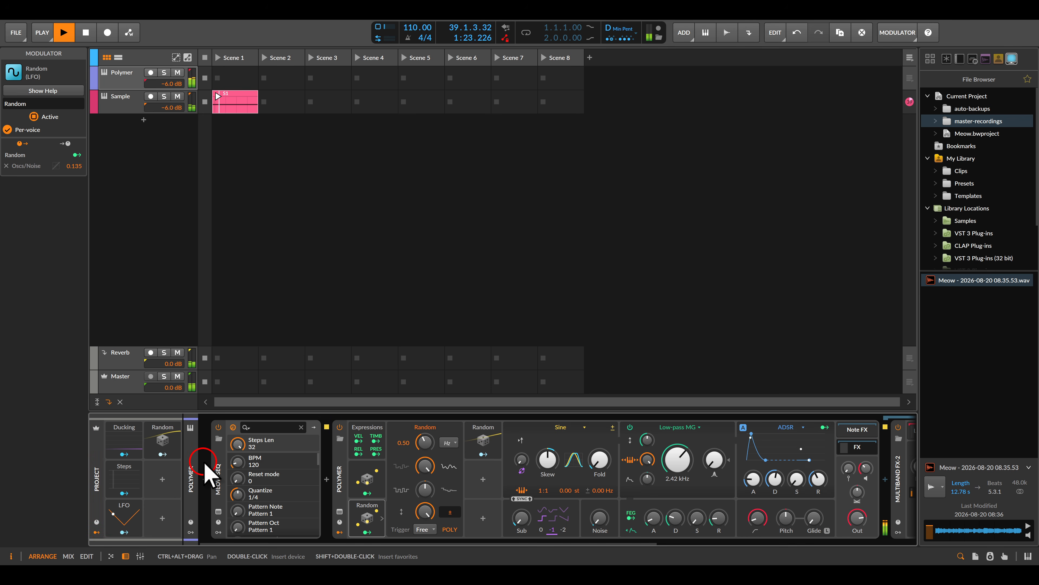
{"action": "left_click", "coordinate": [360, 525]}
{"action": "left_click", "coordinate": [362, 514]}
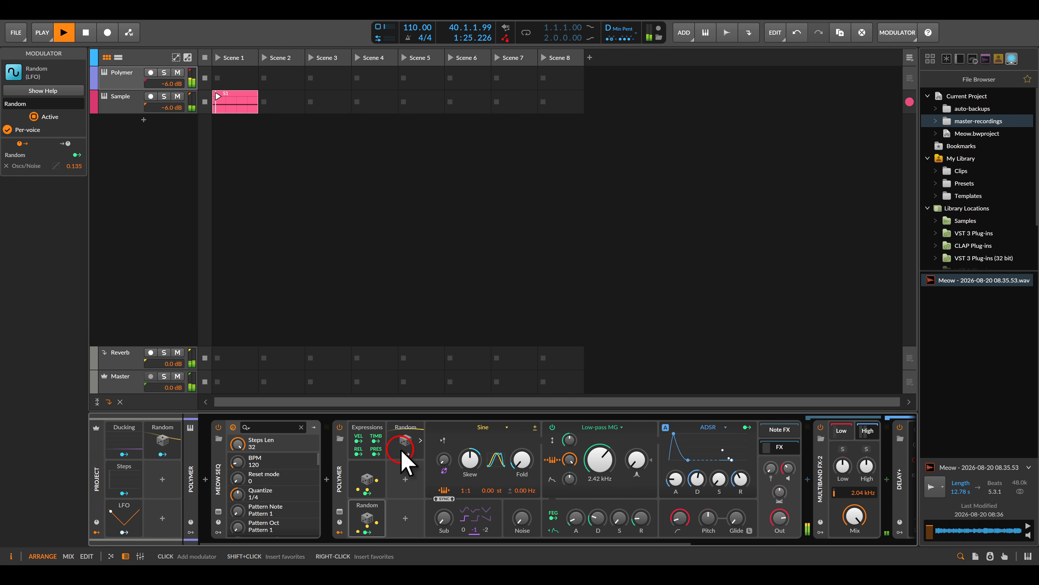
{"action": "double_click", "coordinate": [405, 440]}
{"action": "left_click_drag", "start_coordinate": [443, 470], "coordinate": [360, 478]}
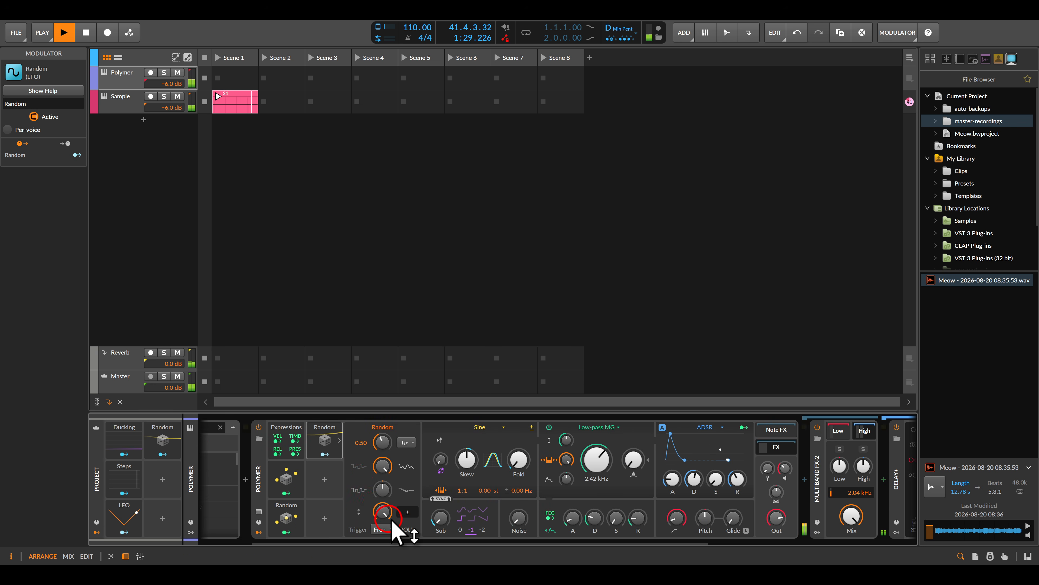
Make the new Random modulator bipolar, modulate the Polymer filter cutoff by 15.50, and set the cutoff to 1.16 kHz
{"action": "left_click", "coordinate": [407, 512]}
{"action": "left_click", "coordinate": [601, 462]}
{"action": "left_click_drag", "start_coordinate": [604, 464], "coordinate": [599, 446]}
{"action": "left_click", "coordinate": [324, 454]}
{"action": "left_click", "coordinate": [325, 454]}
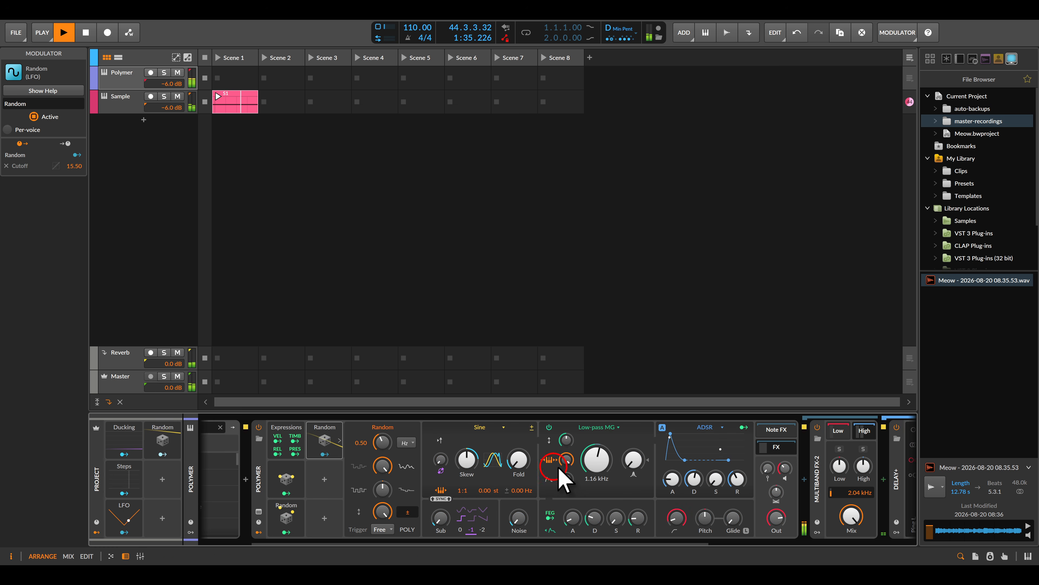
Lower the filter cutoff of the Sampler on the Sample track to 5.87 kHz
{"action": "left_click", "coordinate": [184, 224]}
{"action": "left_click", "coordinate": [128, 105]}
{"action": "left_click", "coordinate": [494, 531]}
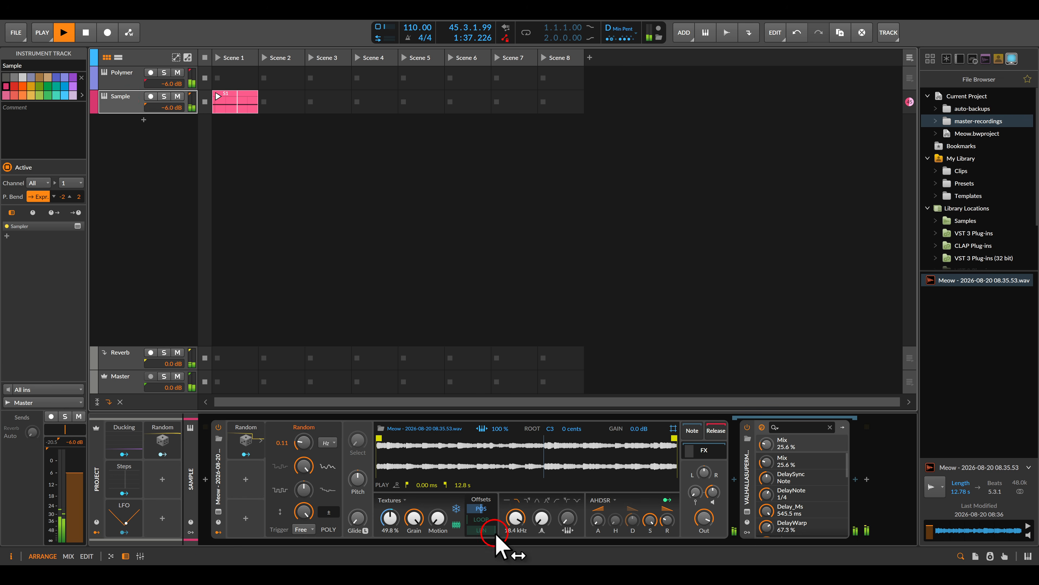
{"action": "left_click_drag", "start_coordinate": [515, 518], "coordinate": [522, 533]}
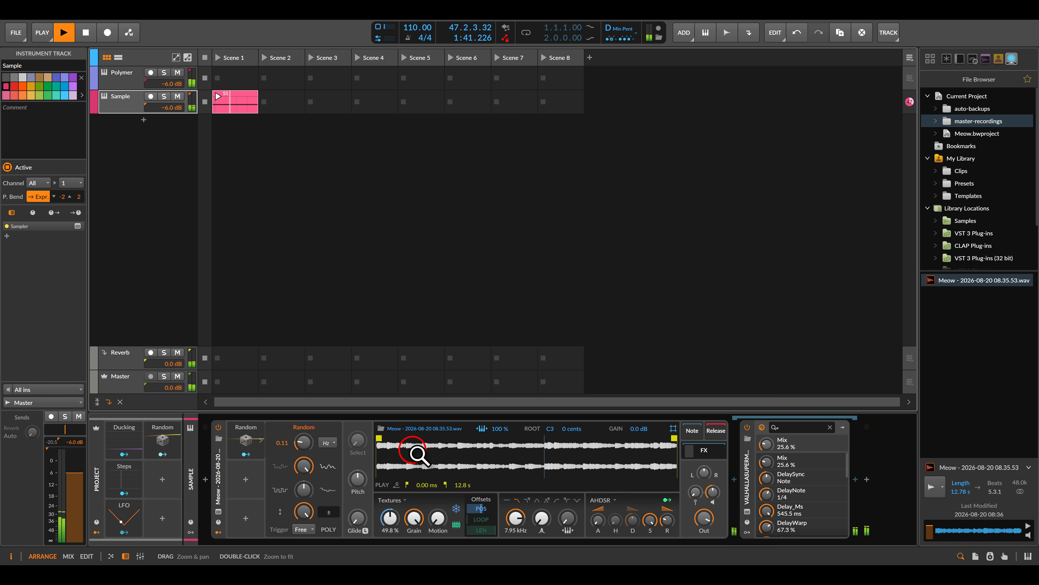
{"action": "left_click_drag", "start_coordinate": [515, 518], "coordinate": [524, 541]}
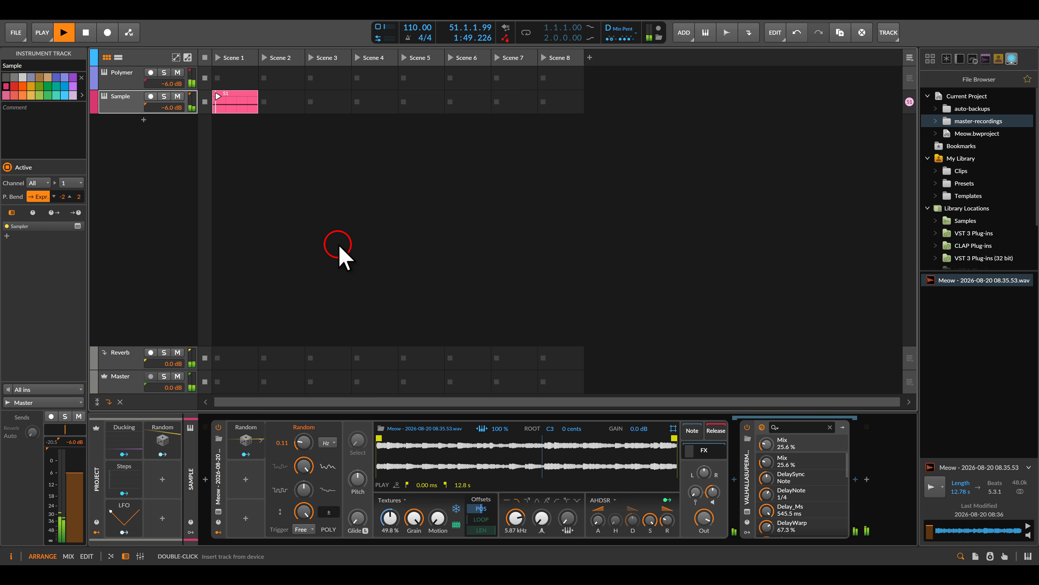
Create a new instrument track with Meow Seq and close the plug-in window
{"action": "double_click", "coordinate": [132, 167]}
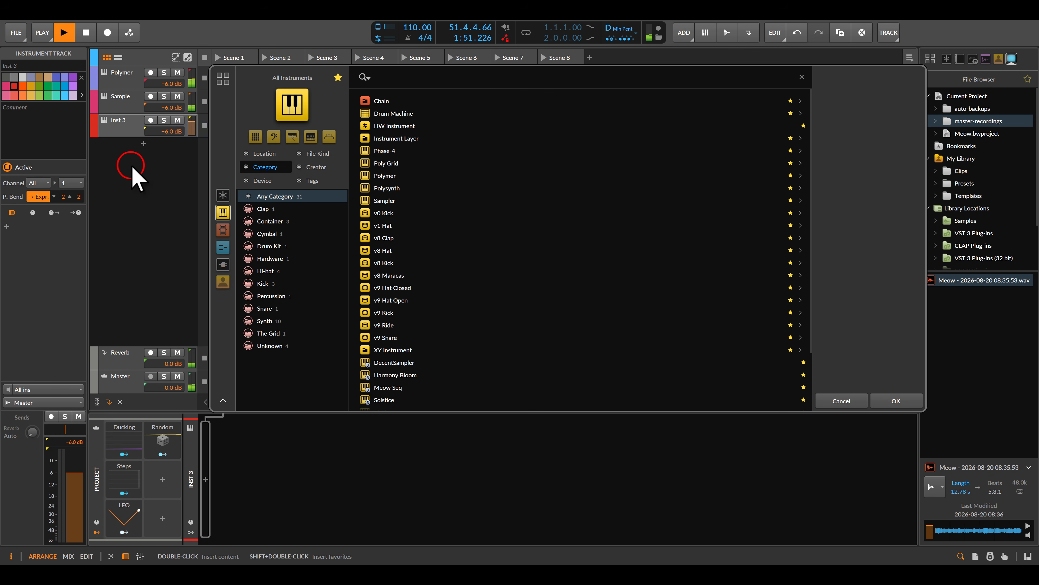
{"action": "double_click", "coordinate": [402, 388]}
{"action": "left_click", "coordinate": [788, 75]}
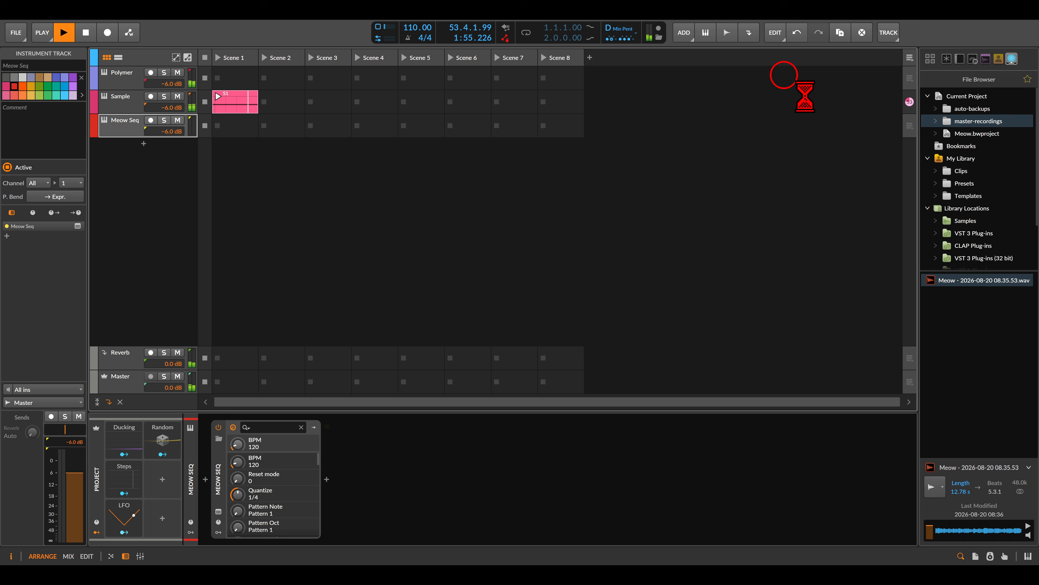
Insert a Polysynth after the new Meow Seq with its first oscillator at 16', and solo the track
{"action": "double_click", "coordinate": [418, 483]}
{"action": "left_click", "coordinate": [328, 212]}
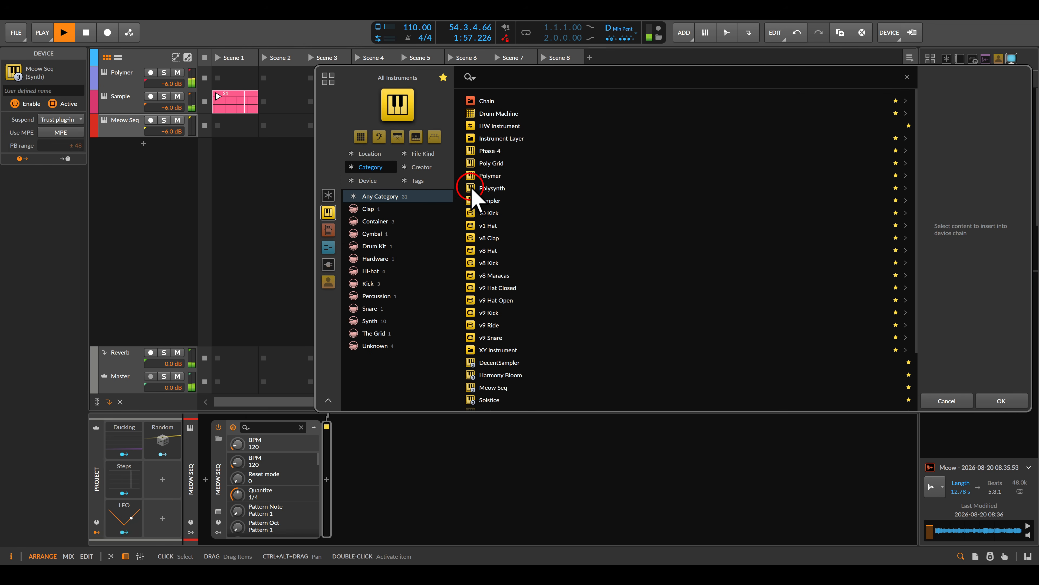
{"action": "double_click", "coordinate": [502, 189]}
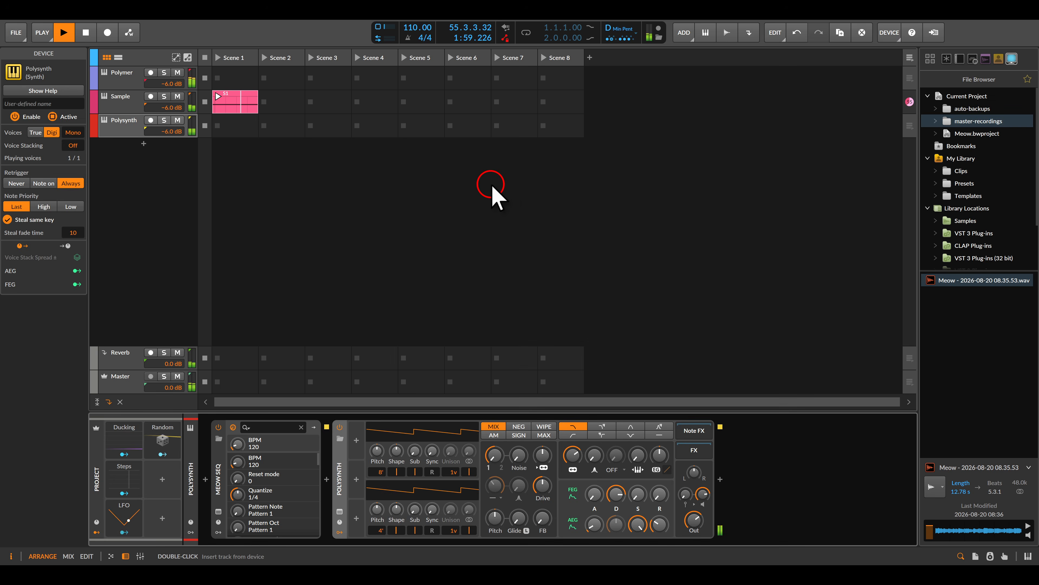
{"action": "left_click", "coordinate": [165, 120]}
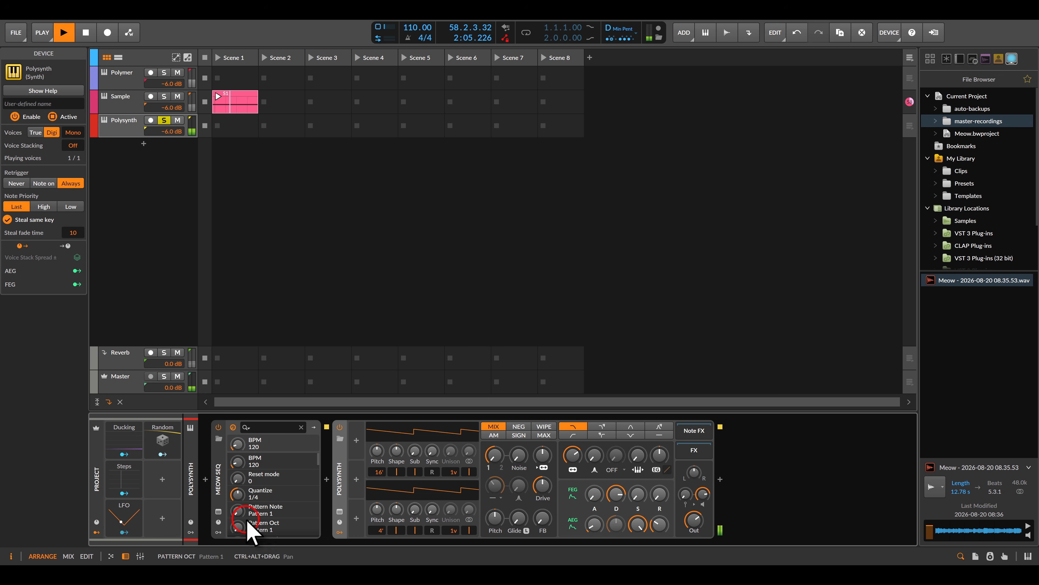
Open the new track's Meow Seq and set its clock division sequence to 5 steps
{"action": "left_click", "coordinate": [218, 511]}
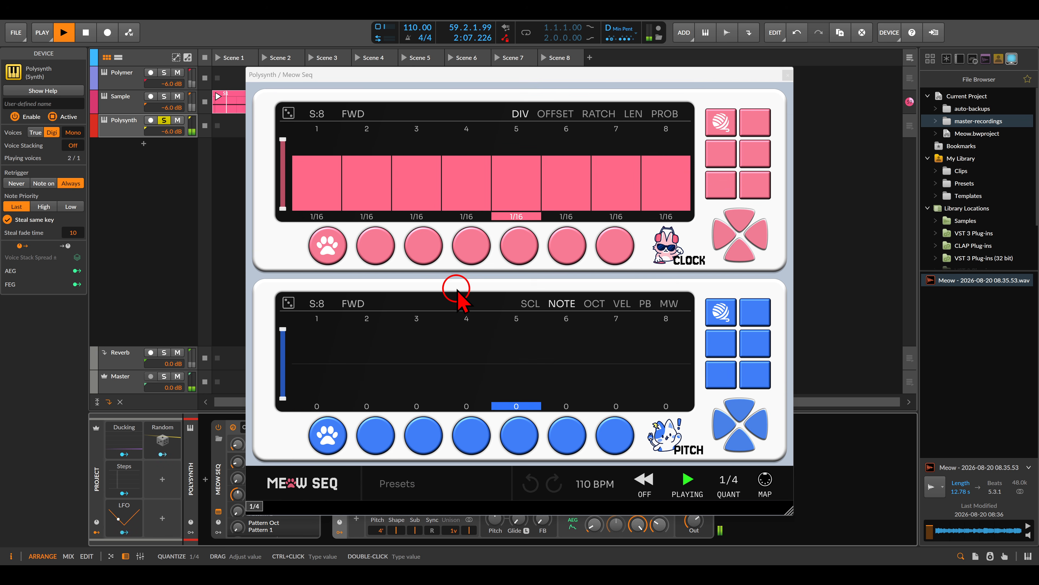
{"action": "mouse_move", "coordinate": [331, 138]}
{"action": "left_mouse_down"}
{"action": "mouse_move", "coordinate": [320, 109]}
{"action": "mouse_move", "coordinate": [324, 134]}
{"action": "left_mouse_up"}
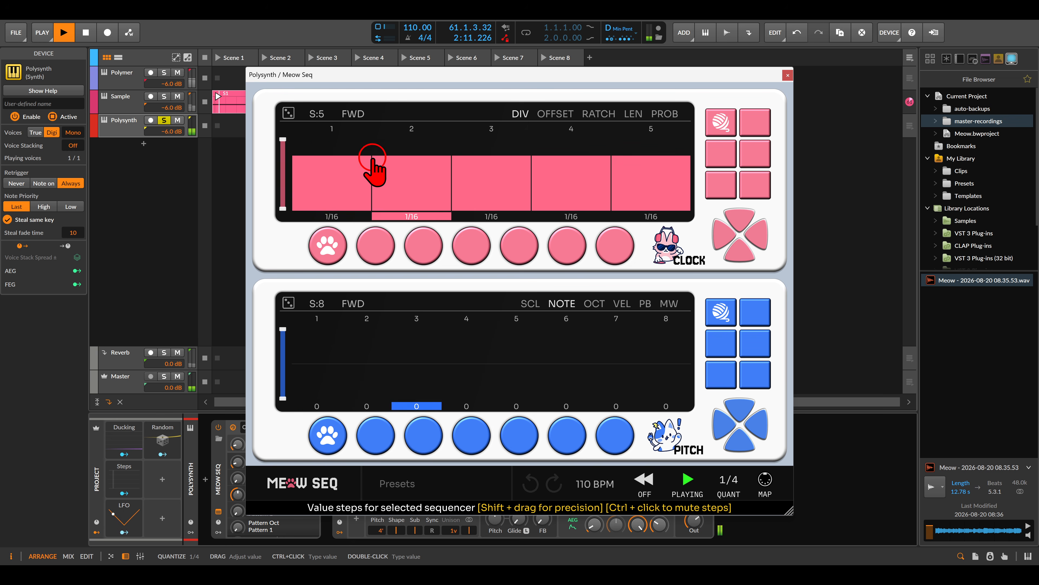
Set clock division steps 2 and 3 to 1/4
{"action": "left_click", "coordinate": [440, 185]}
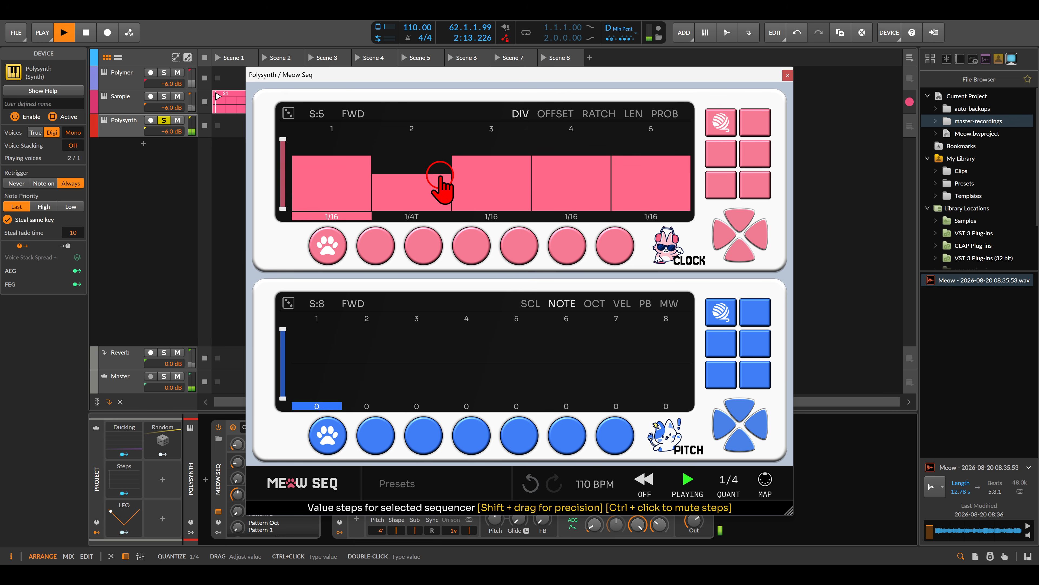
{"action": "left_click_drag", "start_coordinate": [482, 180], "coordinate": [508, 182]}
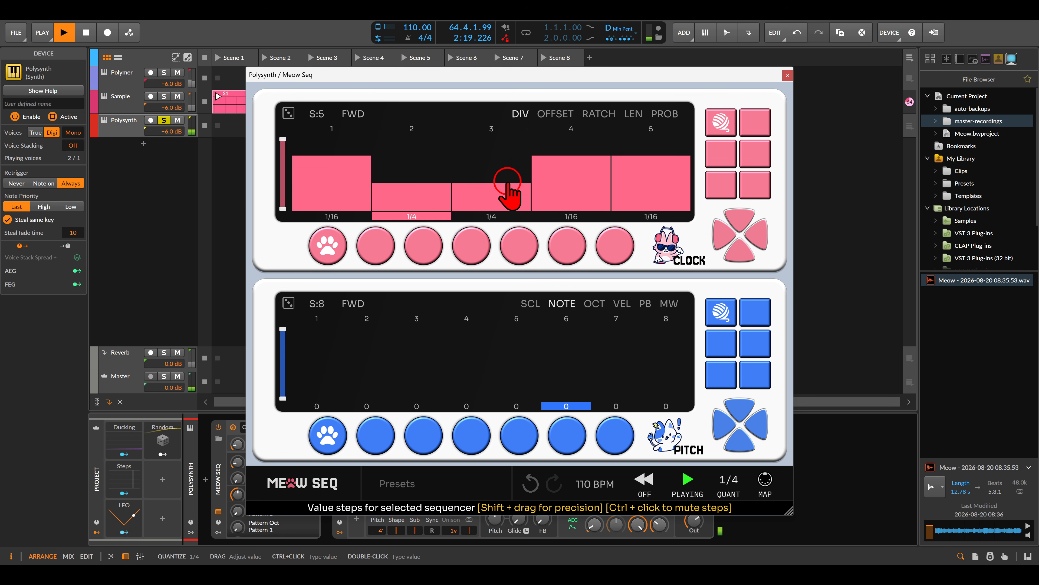
{"action": "left_click_drag", "start_coordinate": [627, 168], "coordinate": [634, 156]}
Set the clock's offset sequence to 16 steps and randomize its values
{"action": "left_click", "coordinate": [560, 114]}
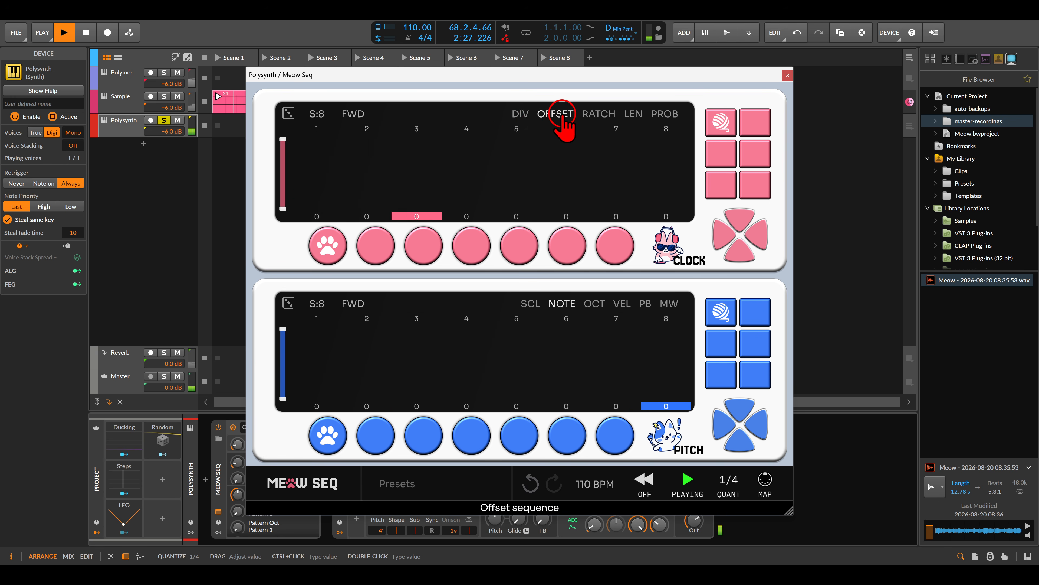
{"action": "left_click_drag", "start_coordinate": [318, 114], "coordinate": [322, 74]}
{"action": "left_click", "coordinate": [289, 113]}
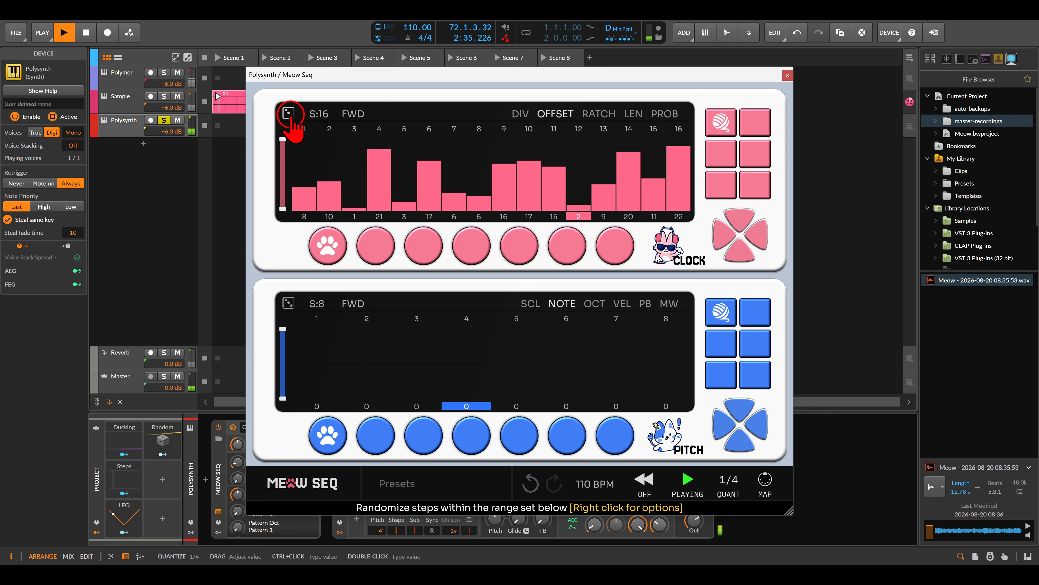
Set clock division steps 2 and 3 back to 1/16 and return to the offset sequence
{"action": "left_click", "coordinate": [521, 114]}
{"action": "left_click_drag", "start_coordinate": [434, 190], "coordinate": [471, 163]}
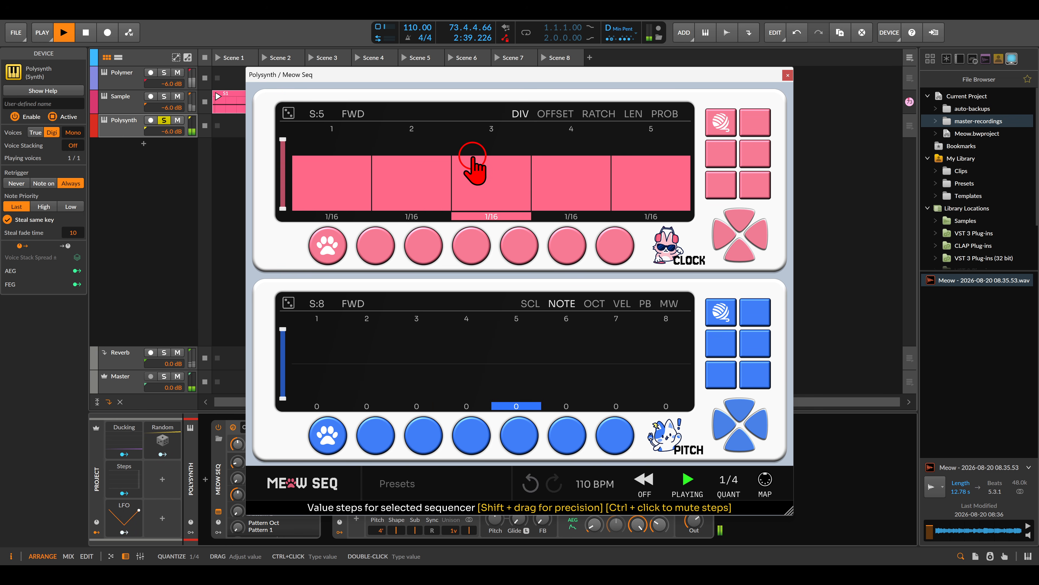
{"action": "left_click", "coordinate": [544, 115]}
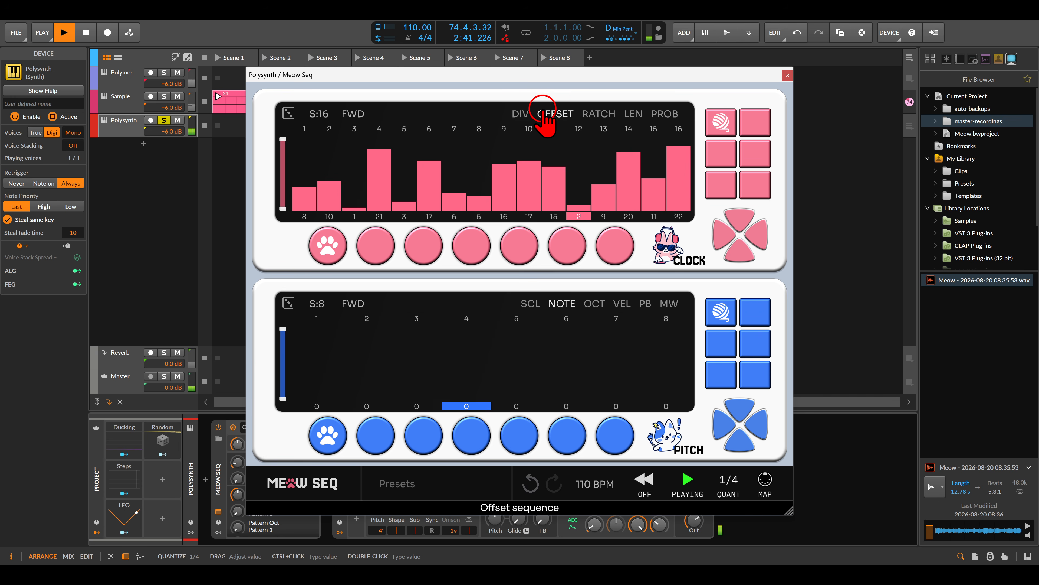
Randomize the clock's offset sequence again and set all five clock division steps to 1/8
{"action": "left_click", "coordinate": [289, 112]}
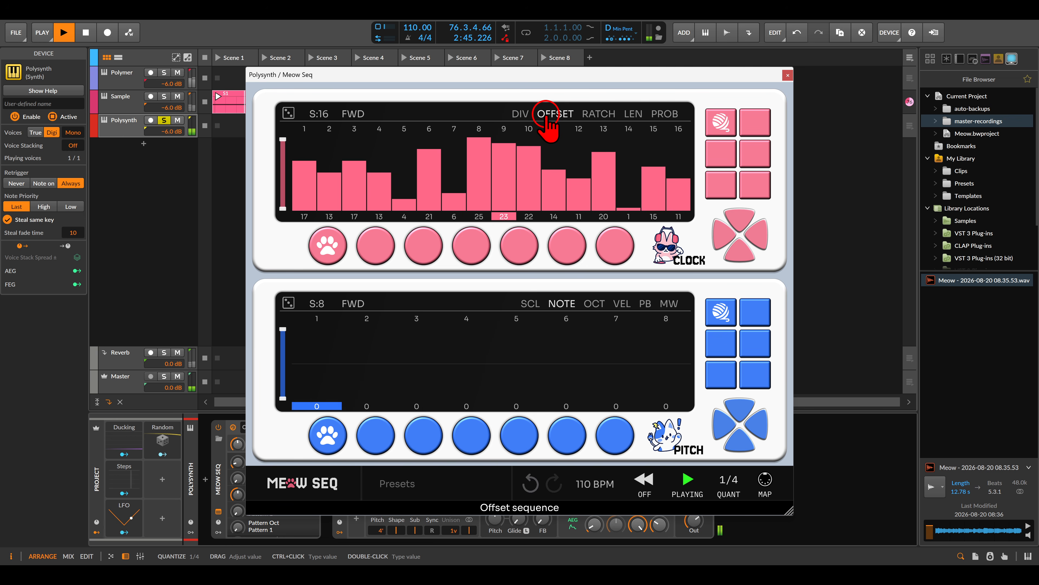
{"action": "left_click", "coordinate": [291, 113]}
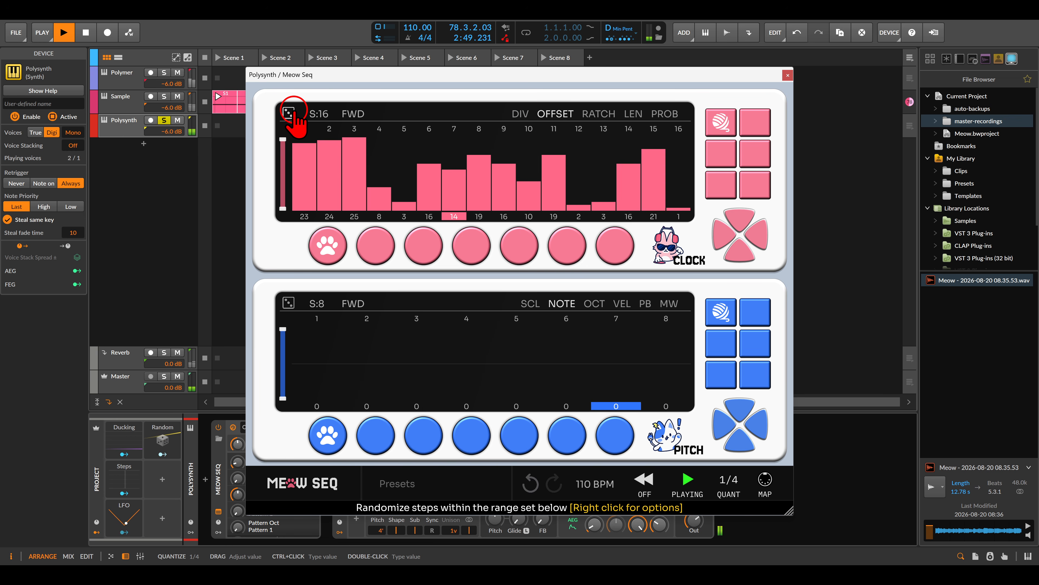
{"action": "left_click", "coordinate": [520, 114]}
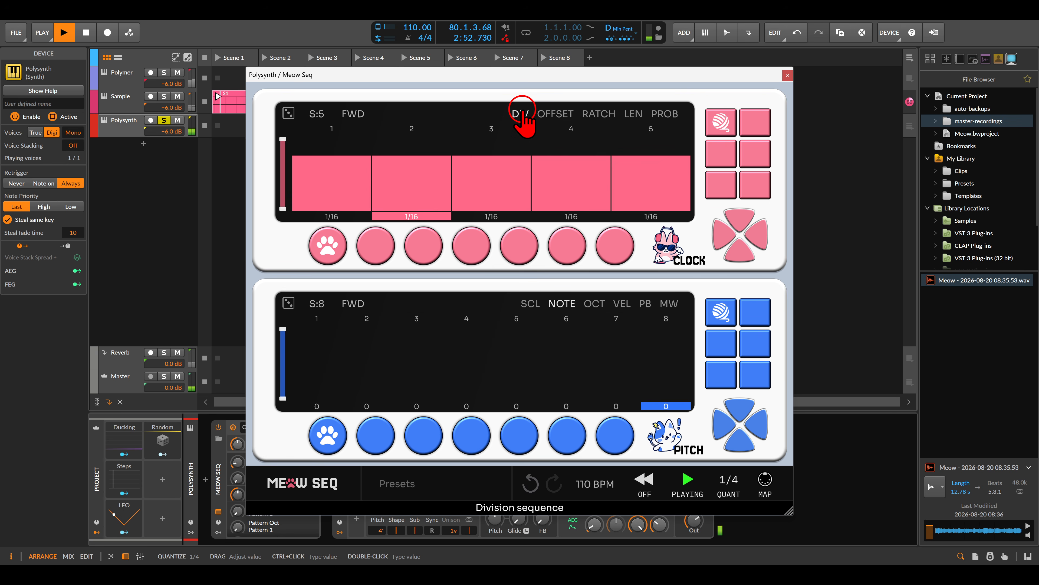
{"action": "left_click", "coordinate": [359, 170]}
{"action": "left_click", "coordinate": [432, 169]}
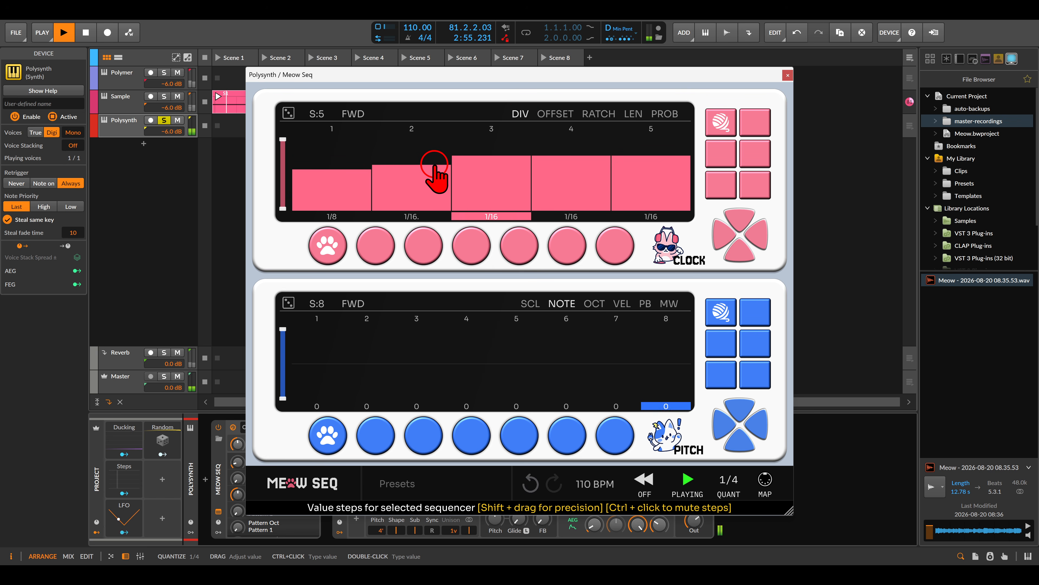
{"action": "left_click", "coordinate": [480, 169]}
{"action": "left_click", "coordinate": [552, 169]}
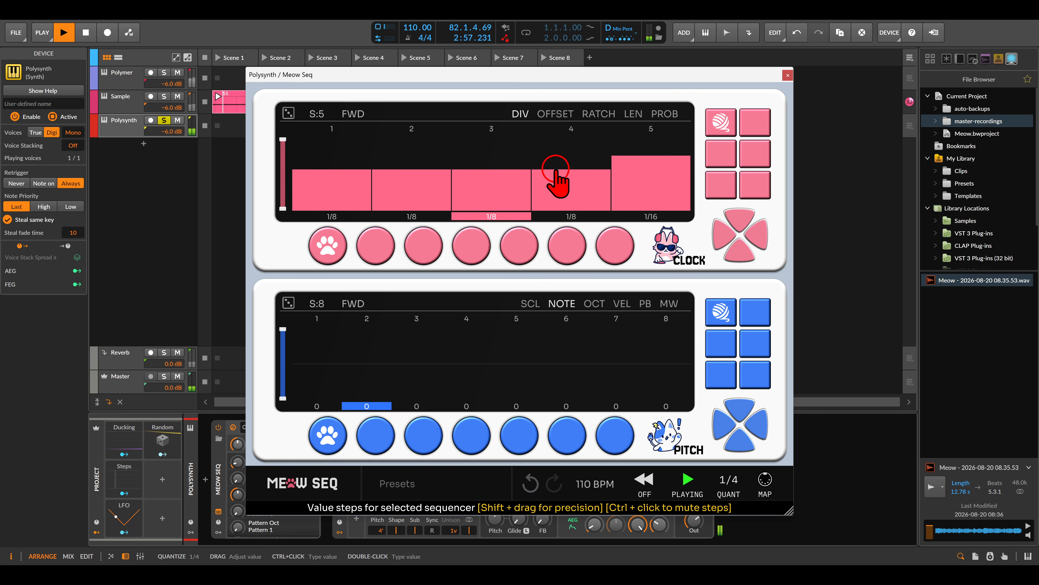
{"action": "left_click", "coordinate": [635, 170]}
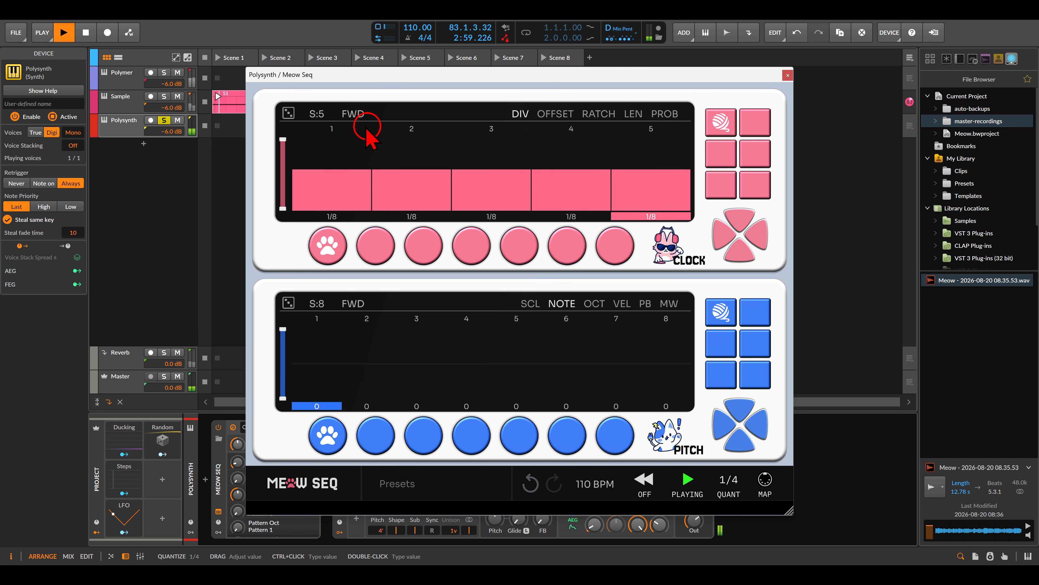
Extend the clock division sequence to 15 steps and set the first step of the ratchet sequence to 3
{"action": "left_click_drag", "start_coordinate": [319, 113], "coordinate": [322, 90]}
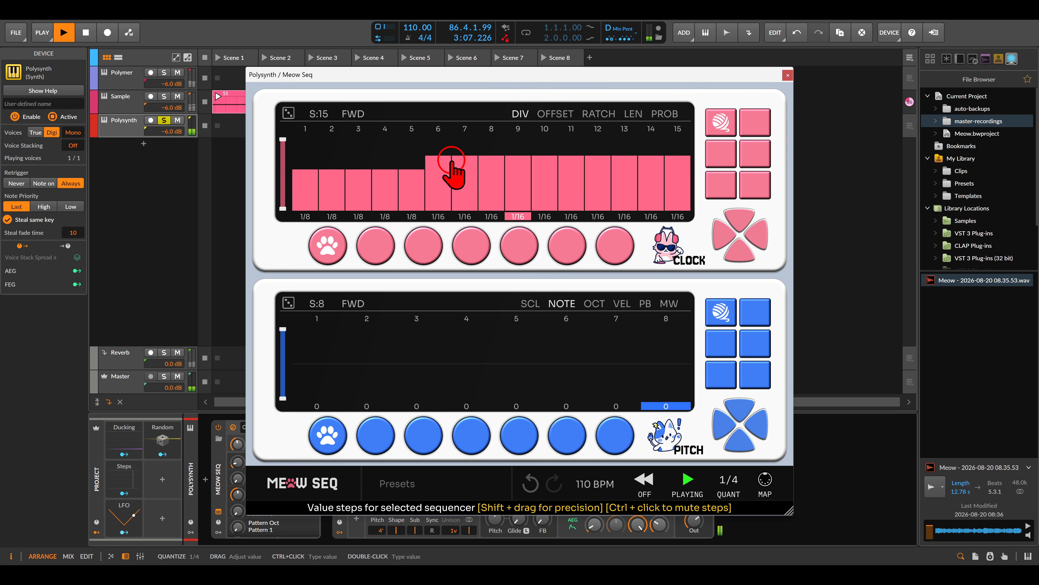
{"action": "left_click", "coordinate": [599, 115]}
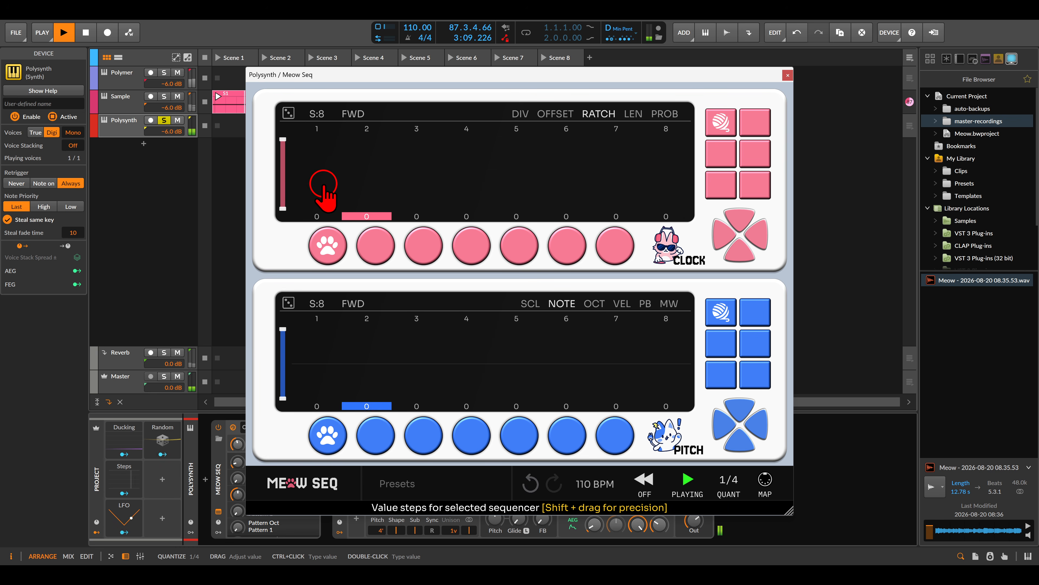
{"action": "left_click", "coordinate": [326, 193]}
{"action": "left_click_drag", "start_coordinate": [326, 192], "coordinate": [328, 166]}
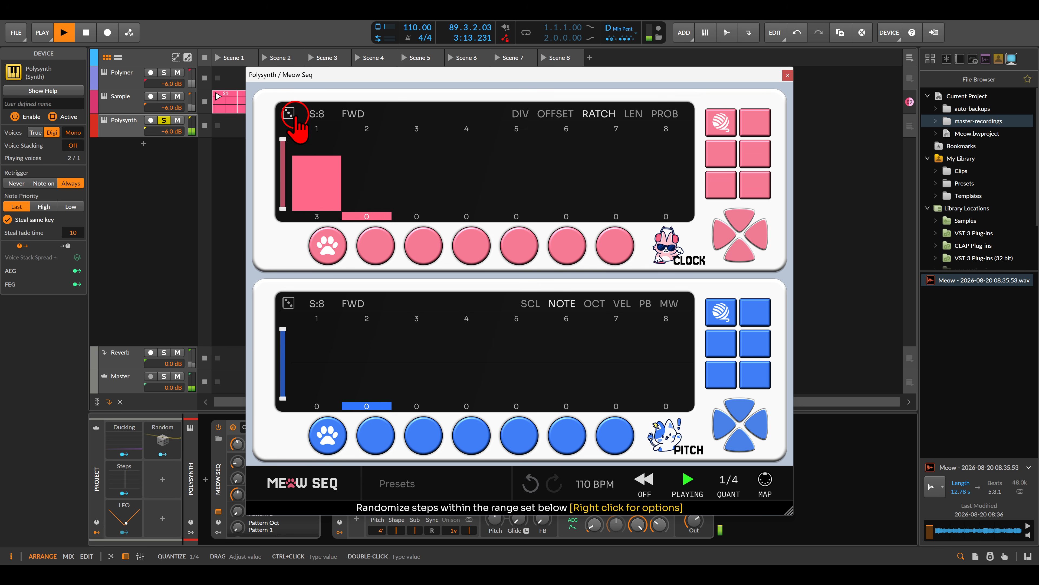
Set clock division steps 10 and 11 to 1/32
{"action": "left_click", "coordinate": [519, 114]}
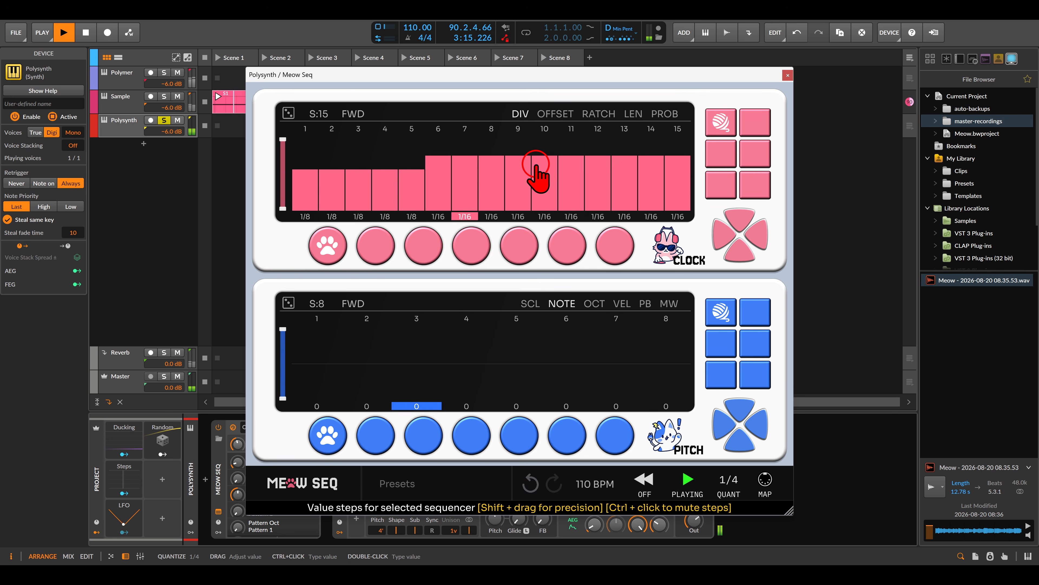
{"action": "left_click_drag", "start_coordinate": [535, 166], "coordinate": [540, 152]}
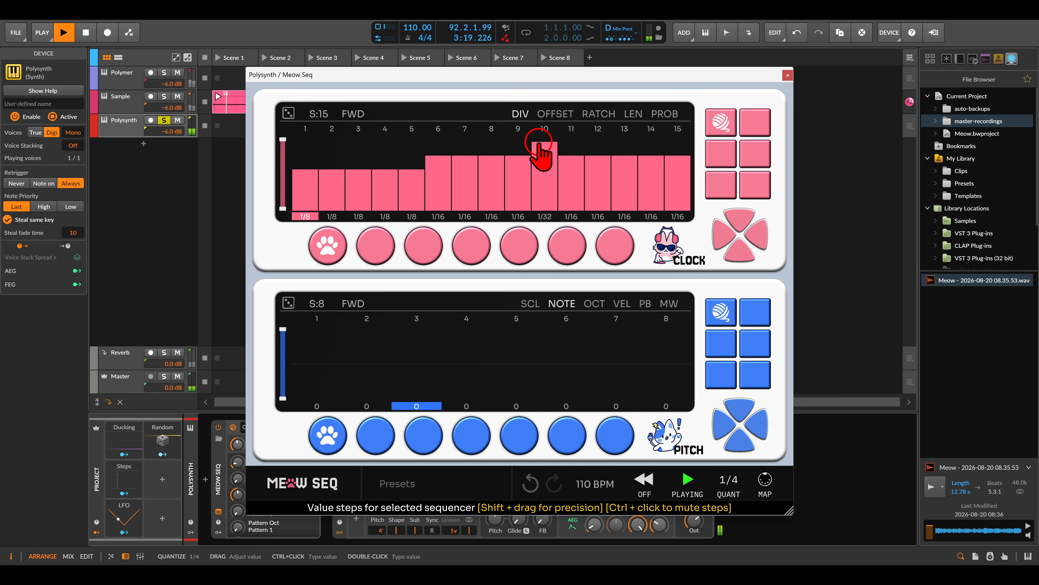
{"action": "left_click", "coordinate": [572, 151]}
{"action": "left_click_drag", "start_coordinate": [572, 151], "coordinate": [574, 143]}
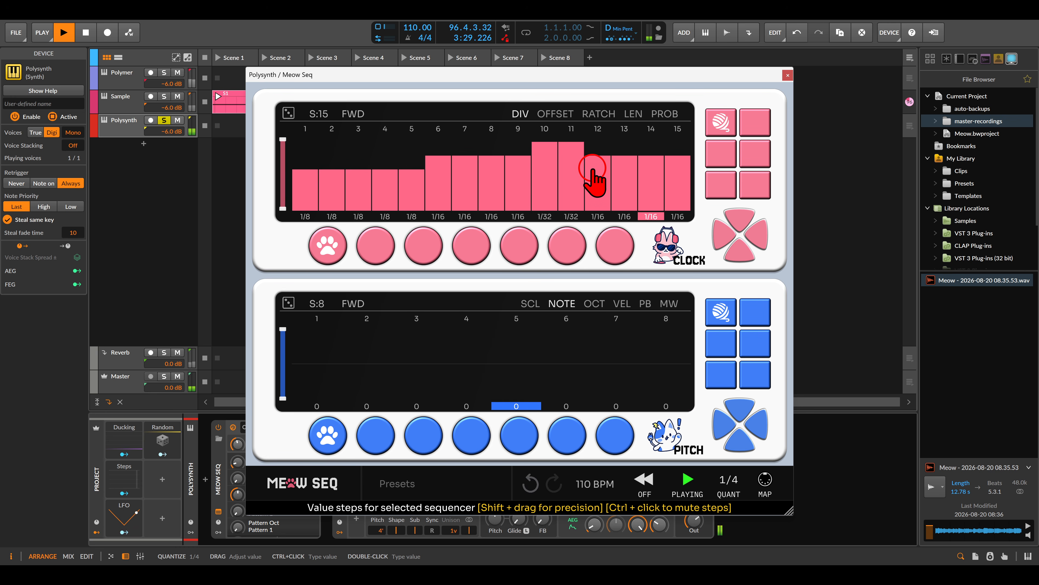
Set the pitch sequencer's scale to D Minor Pentatonic
{"action": "left_click", "coordinate": [519, 306]}
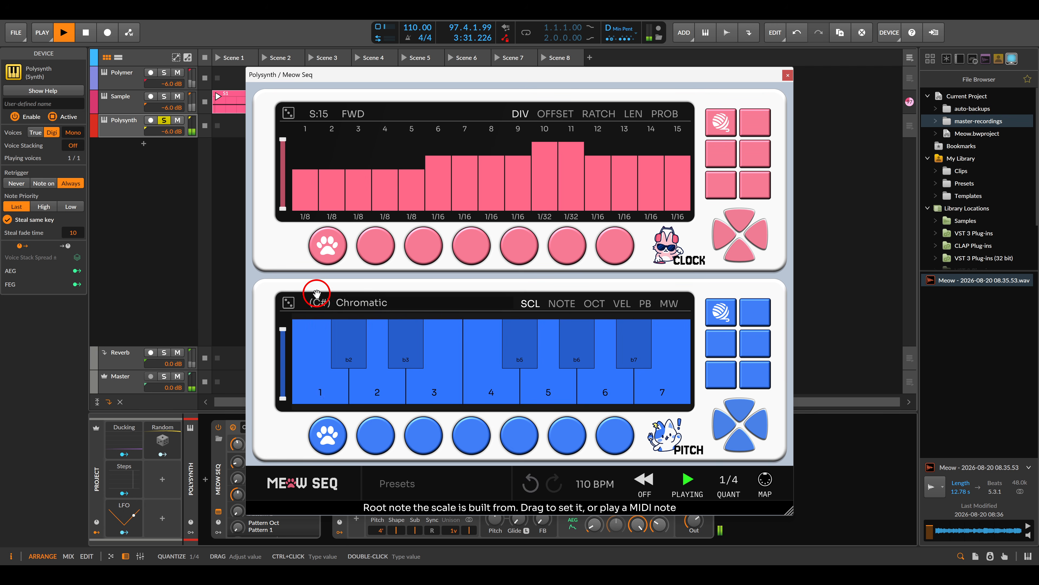
{"action": "left_click_drag", "start_coordinate": [316, 302], "coordinate": [319, 276]}
{"action": "left_click", "coordinate": [348, 306]}
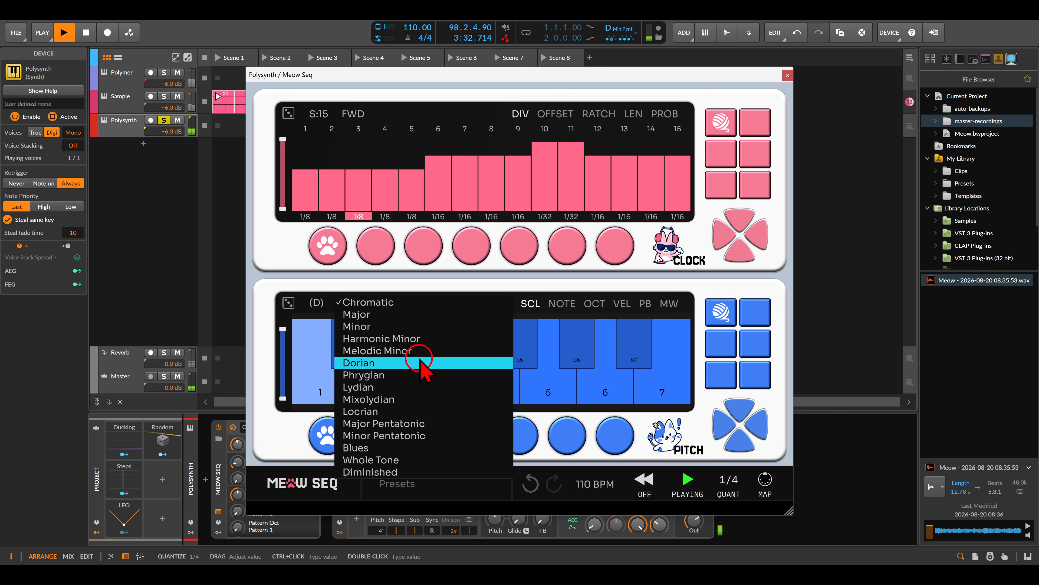
{"action": "left_click", "coordinate": [401, 433]}
Randomize the note sequence within a range of -12 to 1 and close the Meow Seq window
{"action": "left_click", "coordinate": [563, 304]}
{"action": "left_click", "coordinate": [289, 302]}
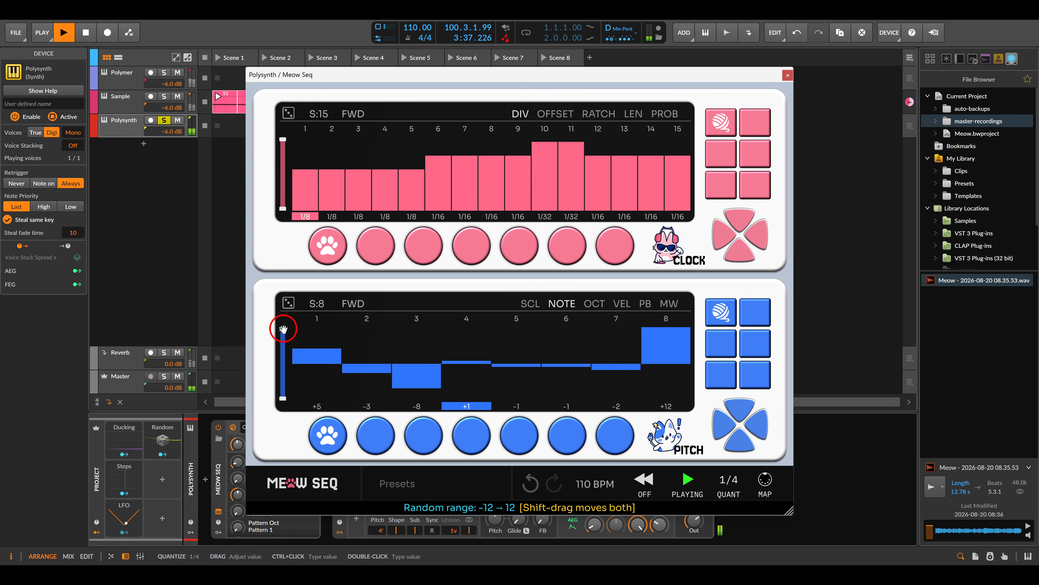
{"action": "left_click_drag", "start_coordinate": [283, 329], "coordinate": [284, 360]}
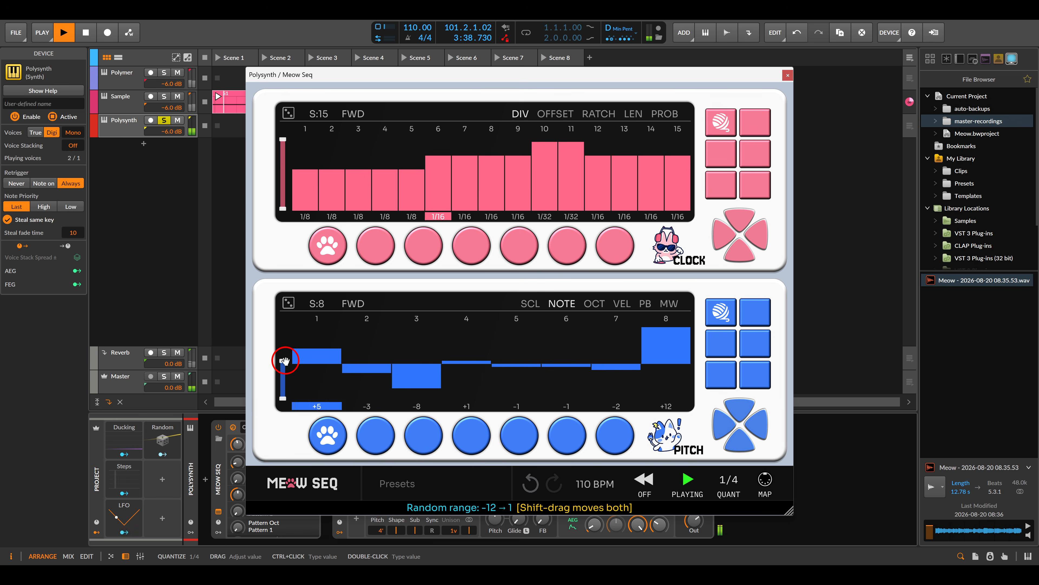
{"action": "left_click", "coordinate": [288, 302]}
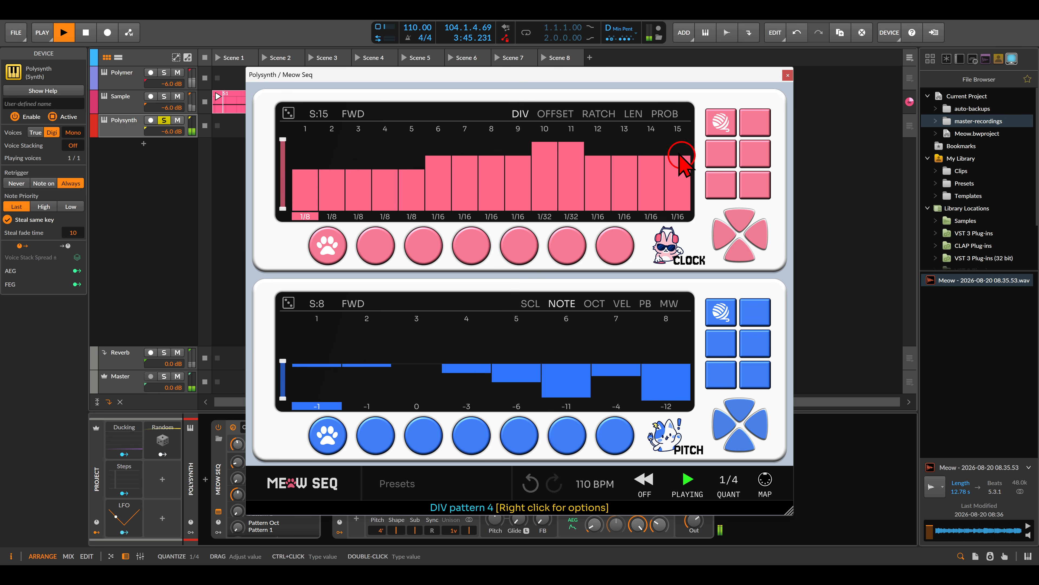
{"action": "left_click", "coordinate": [789, 76]}
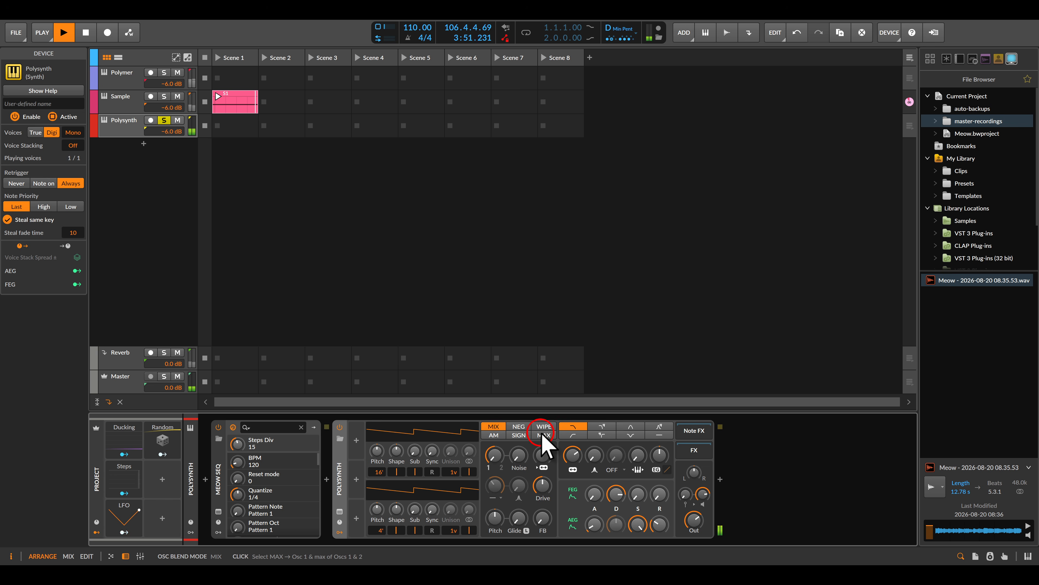
Use the MAX oscillator blend in Polysynth and set oscillator 2 to the 8' octave with about 10% sub level
{"action": "left_click_drag", "start_coordinate": [495, 455], "coordinate": [494, 445]}
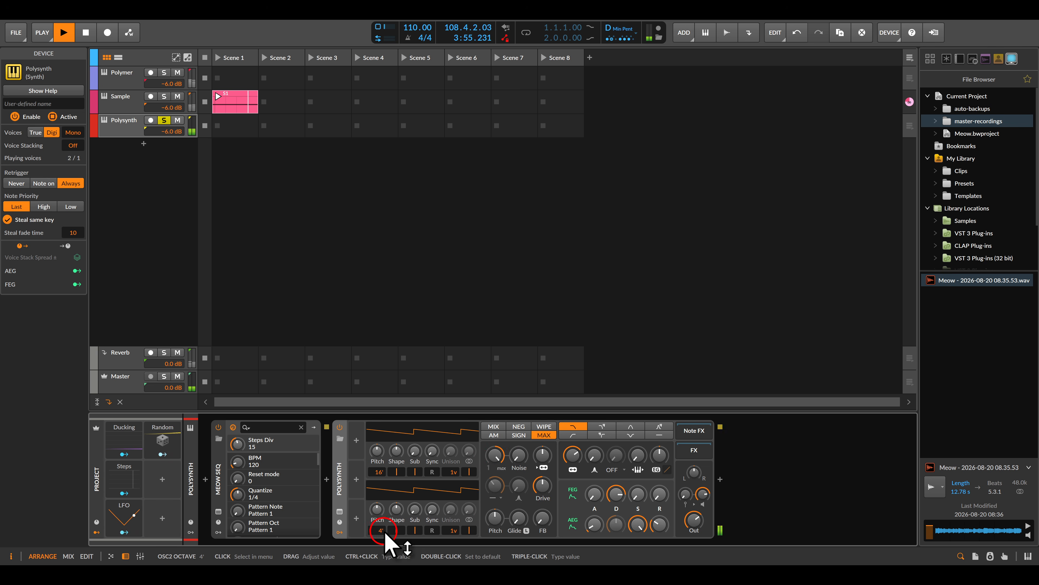
{"action": "left_click_drag", "start_coordinate": [386, 532], "coordinate": [386, 526]}
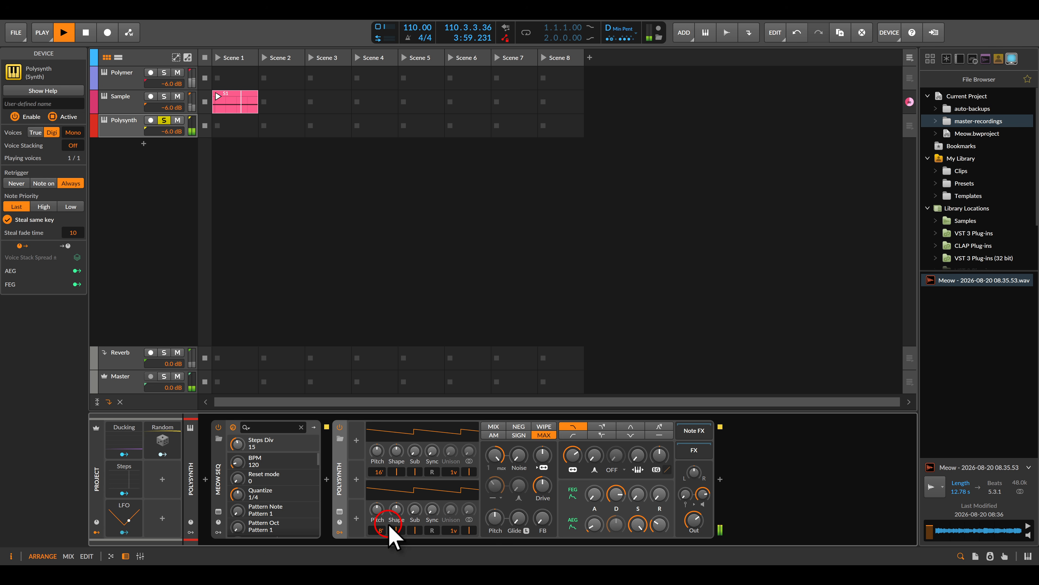
{"action": "left_click_drag", "start_coordinate": [415, 508], "coordinate": [414, 504]}
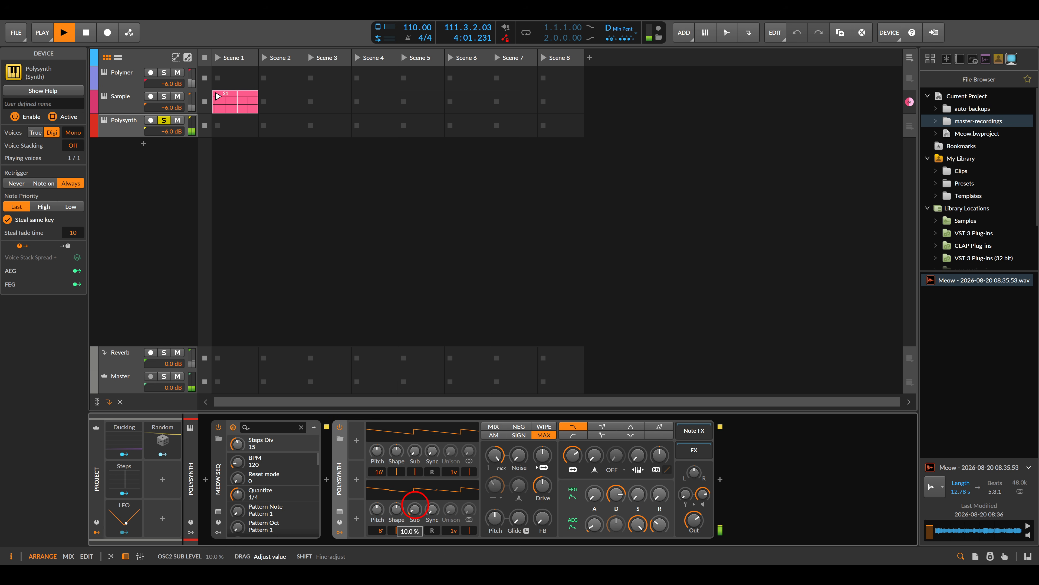
Give Polysynth's oscillator 1 eight unison voices with a wider stereo spread and shift its shape toward a pulse wave
{"action": "left_click_drag", "start_coordinate": [453, 472], "coordinate": [454, 461]}
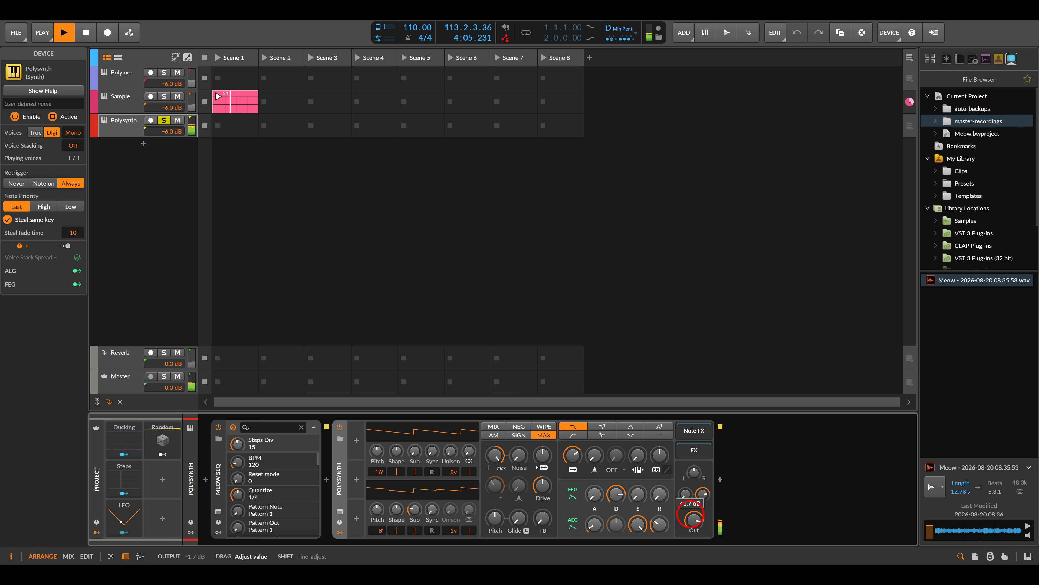
{"action": "left_click_drag", "start_coordinate": [447, 461], "coordinate": [470, 438]}
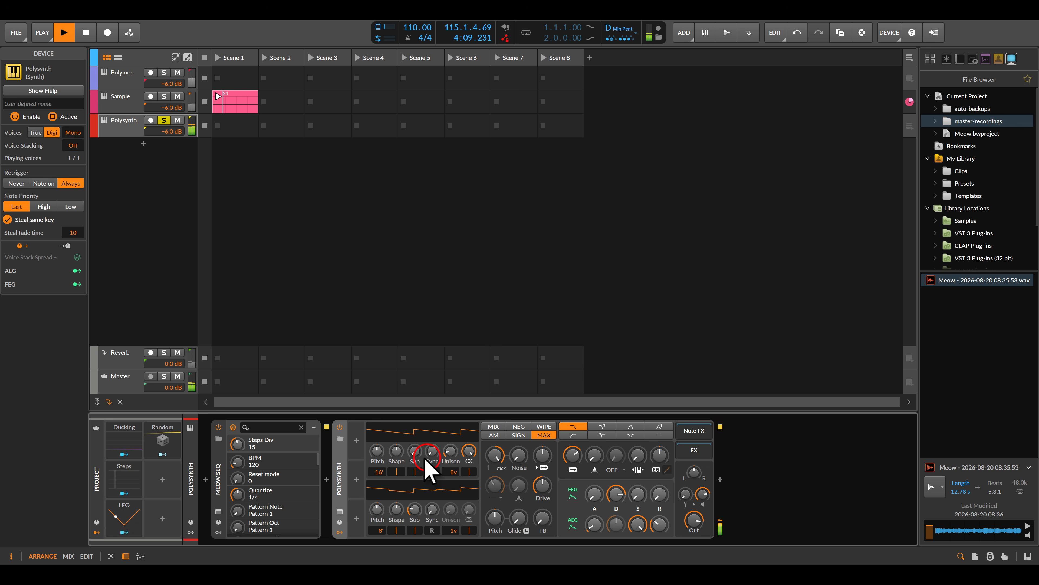
{"action": "left_click_drag", "start_coordinate": [388, 453], "coordinate": [389, 459]}
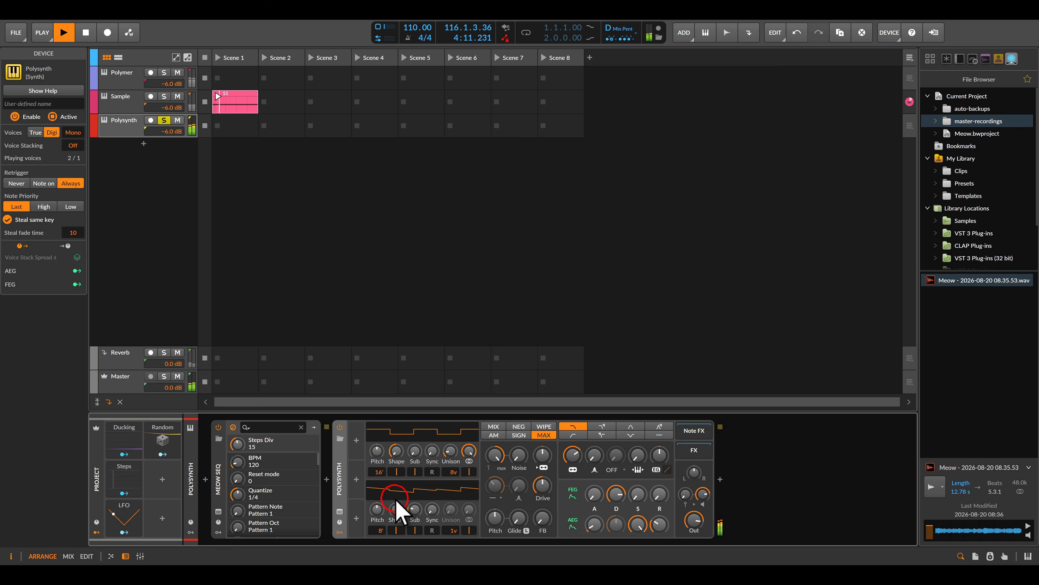
Shift oscillator 2 toward a pulse shape with 12 unison voices, increased width and about 41 cents of unison spread
{"action": "left_click_drag", "start_coordinate": [396, 509], "coordinate": [455, 515]}
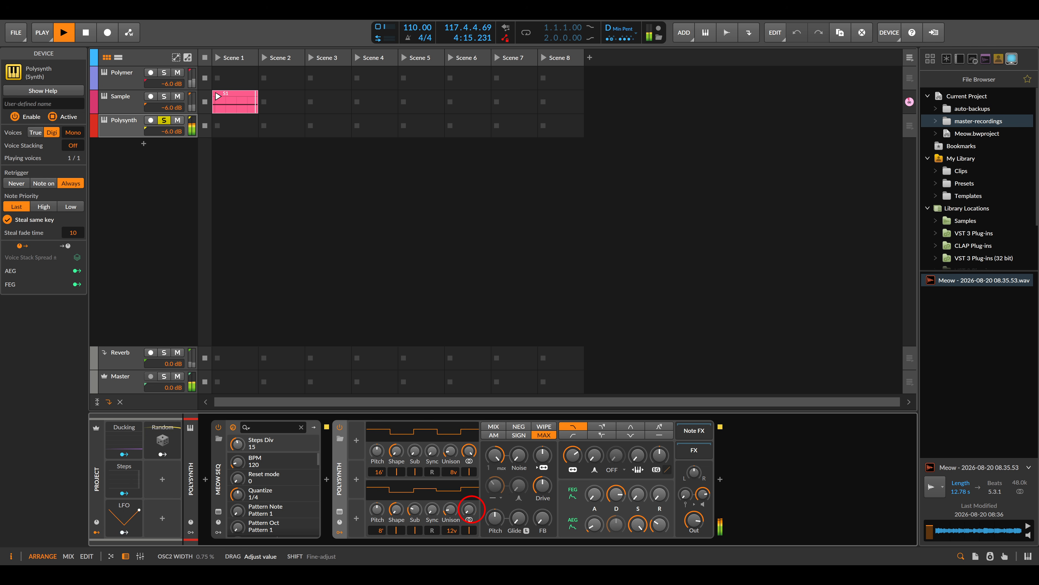
{"action": "left_click_drag", "start_coordinate": [472, 508], "coordinate": [454, 507]}
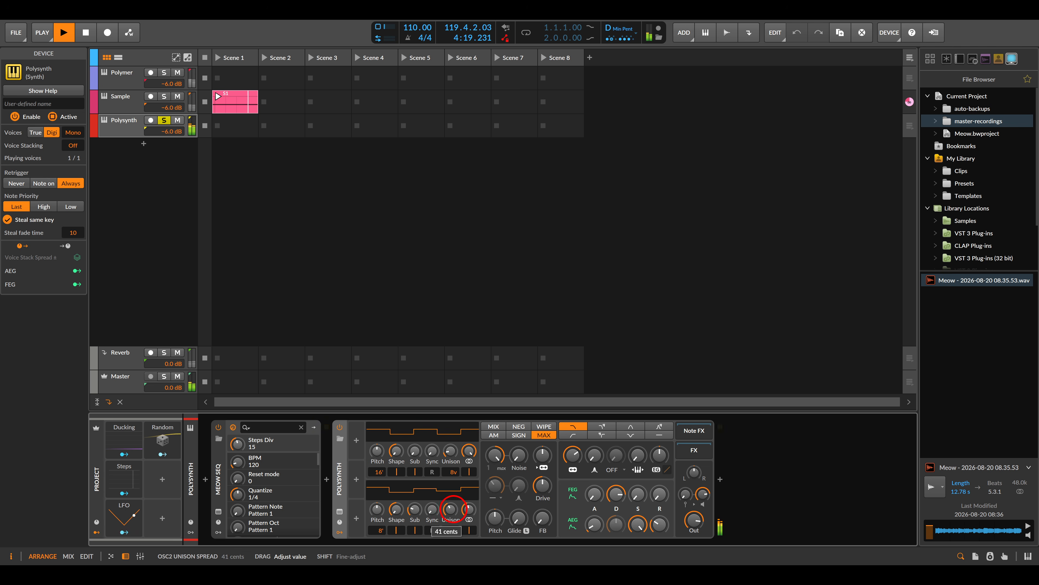
{"action": "left_click_drag", "start_coordinate": [461, 508], "coordinate": [462, 508]}
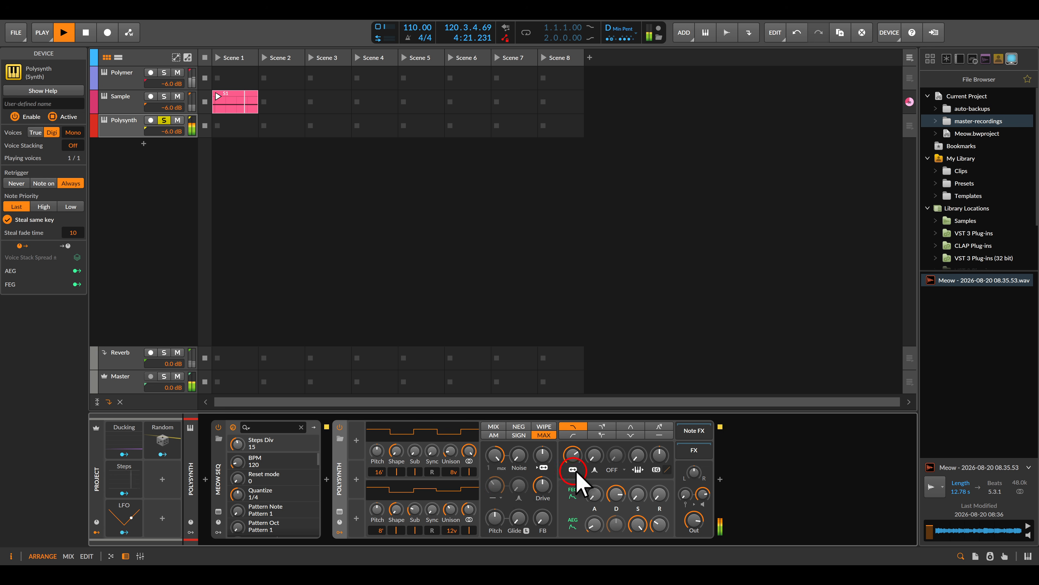
Lower Polysynth's filter frequency to about 1 kHz, then shorten the filter envelope's decay and adjust its depth
{"action": "left_click_drag", "start_coordinate": [571, 465], "coordinate": [571, 459]}
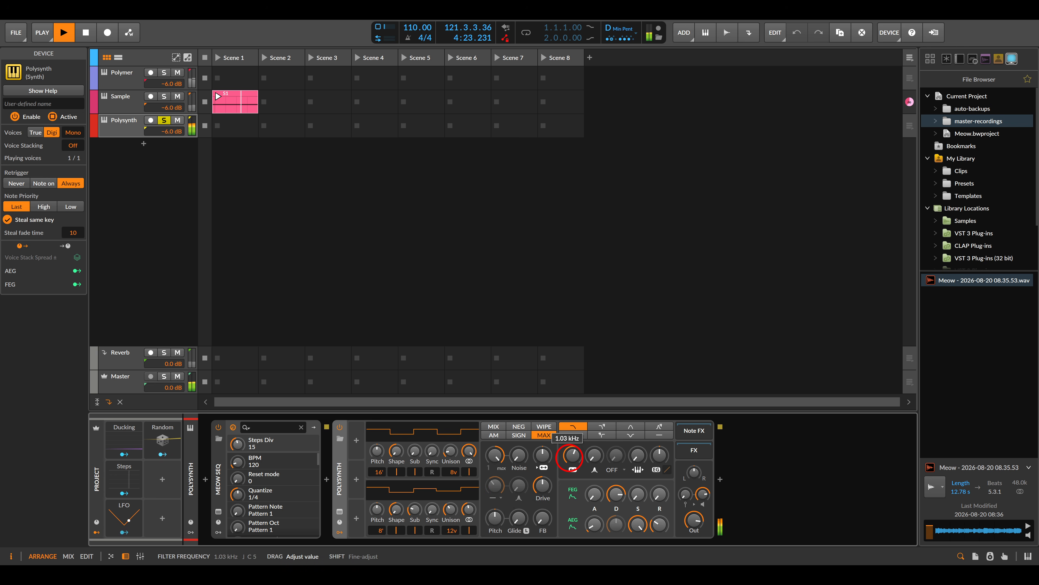
{"action": "left_click_drag", "start_coordinate": [571, 456], "coordinate": [571, 456]}
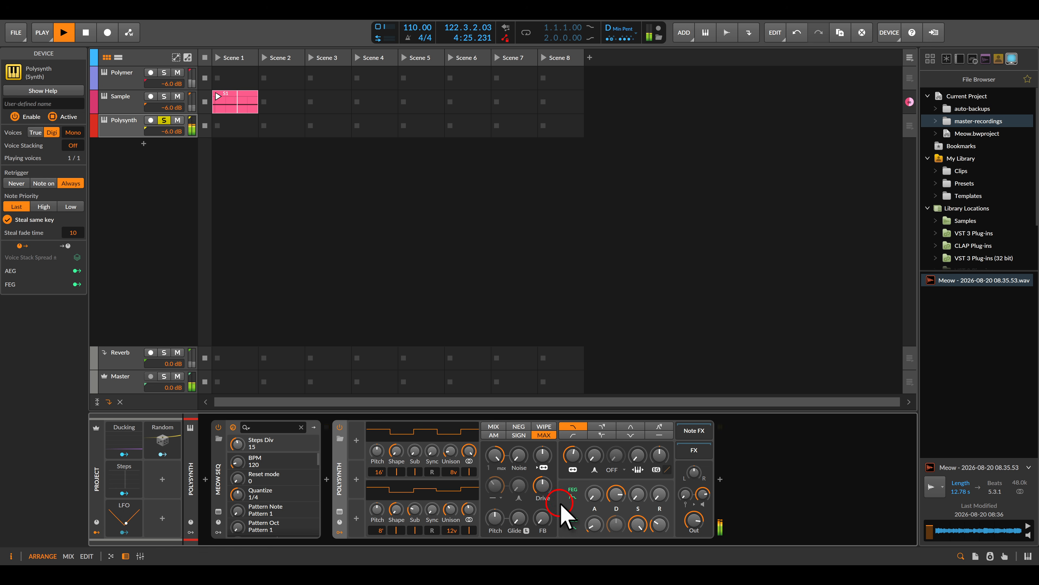
{"action": "left_click_drag", "start_coordinate": [659, 454], "coordinate": [659, 455]}
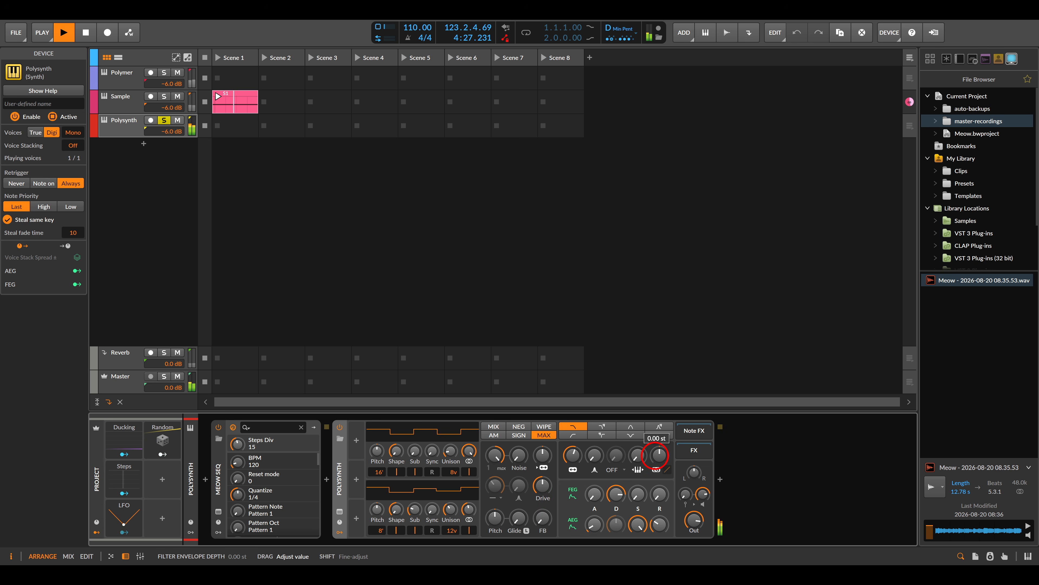
{"action": "left_click_drag", "start_coordinate": [616, 494], "coordinate": [616, 496]}
{"action": "left_click_drag", "start_coordinate": [659, 454], "coordinate": [659, 454]}
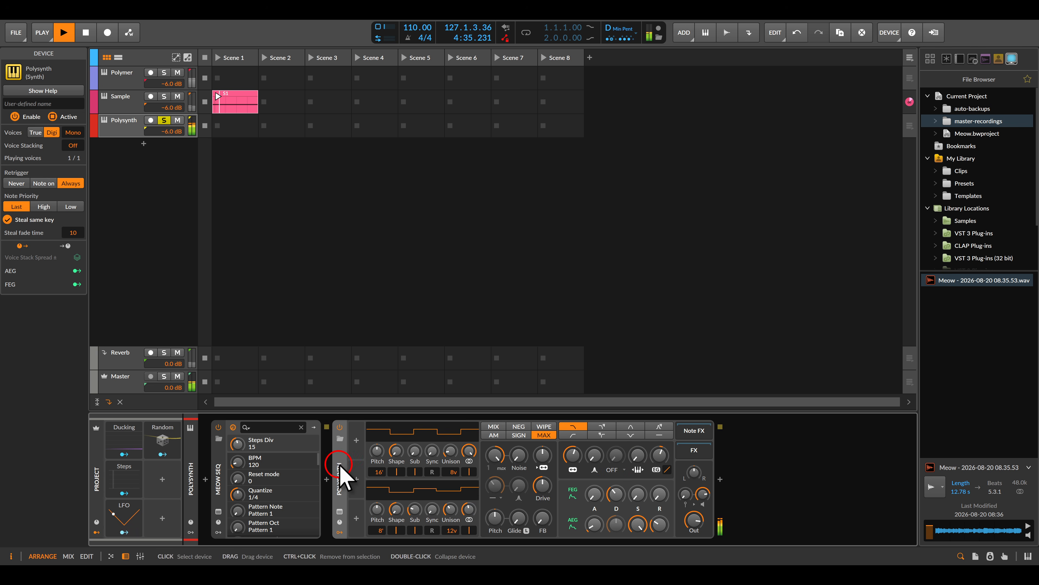
Copy the project LFO into Polysynth and map it to oscillator 1's pulse width with an amount of about 0.368
{"action": "left_click_drag", "start_coordinate": [137, 515], "coordinate": [364, 438]}
{"action": "left_click", "coordinate": [367, 454]}
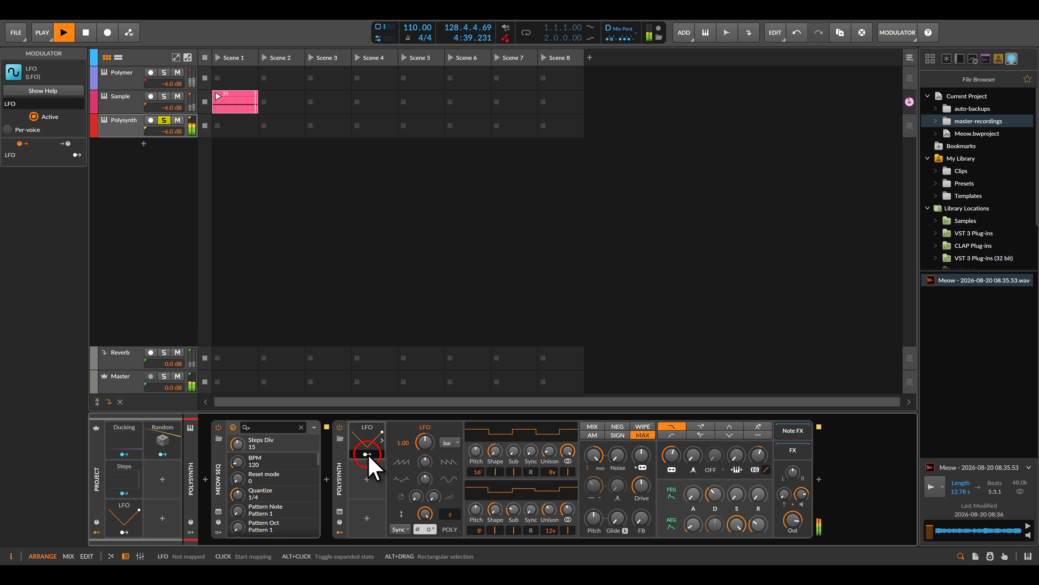
{"action": "left_click_drag", "start_coordinate": [495, 479], "coordinate": [495, 471]}
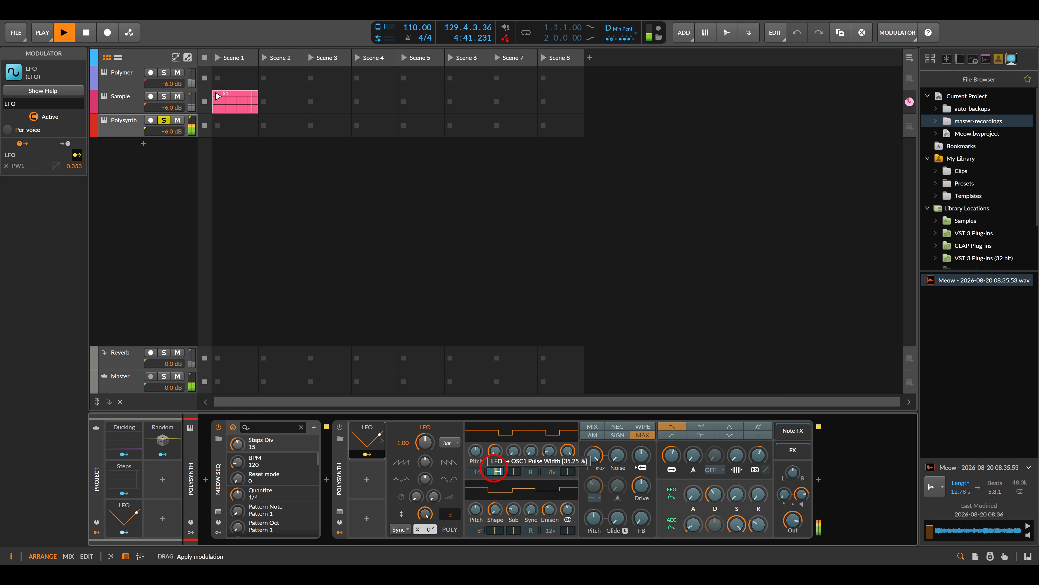
{"action": "left_click", "coordinate": [367, 454]}
Set the Polysynth LFO's rate to 5 bars and duplicate the modulator
{"action": "double_click", "coordinate": [397, 442]}
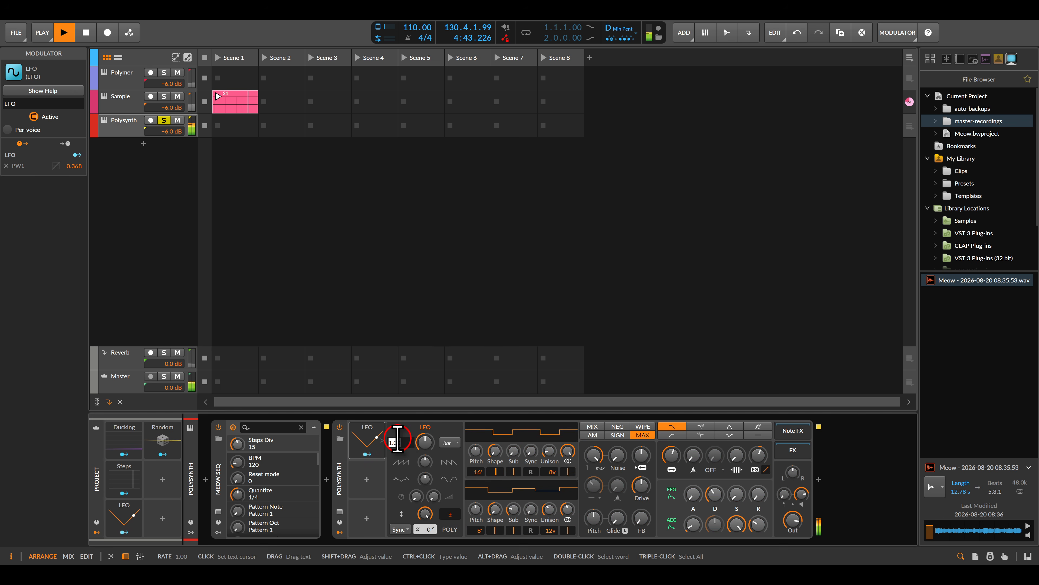
{"action": "type", "text": "5"}
{"action": "key", "text": "Return"}
{"action": "key", "text": "ctrl+d"}
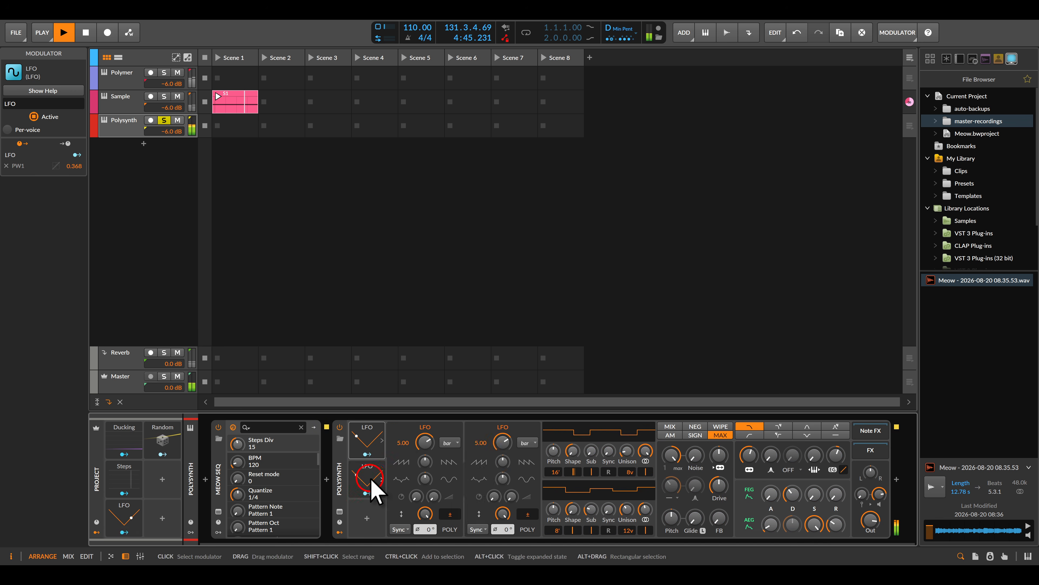
Map Polysynth's duplicated LFO to oscillator 2's pulse width with an amount of about 0.355
{"action": "double_click", "coordinate": [366, 478]}
{"action": "left_click", "coordinate": [368, 493]}
{"action": "left_click_drag", "start_coordinate": [494, 530], "coordinate": [497, 529]}
{"action": "left_click", "coordinate": [367, 493]}
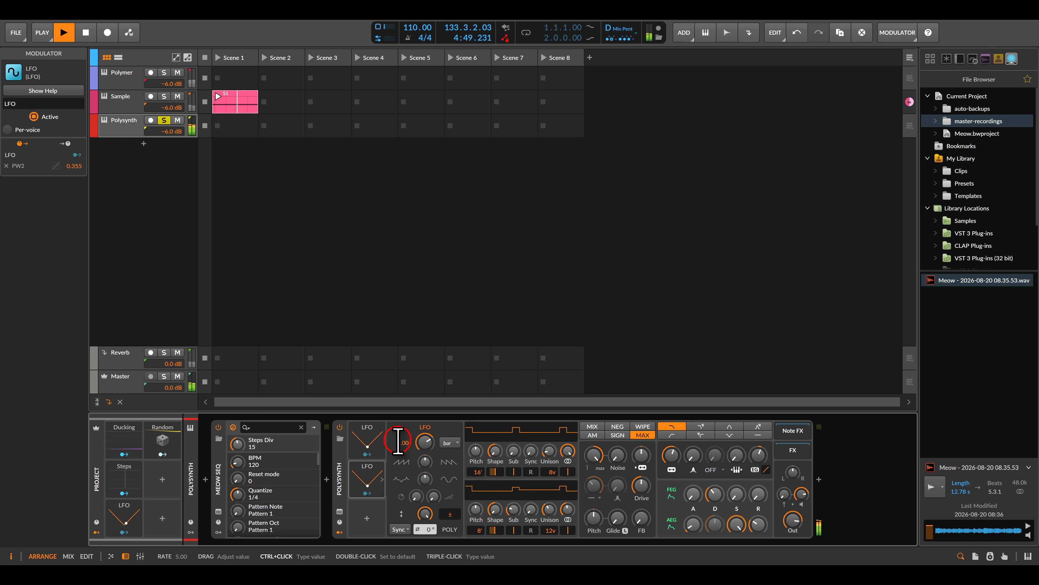
Set the second Polysynth LFO's rate to 7 bars and adjust the filter envelope depth to about +27 st
{"action": "double_click", "coordinate": [402, 442]}
{"action": "type", "text": "7"}
{"action": "key", "text": "Return"}
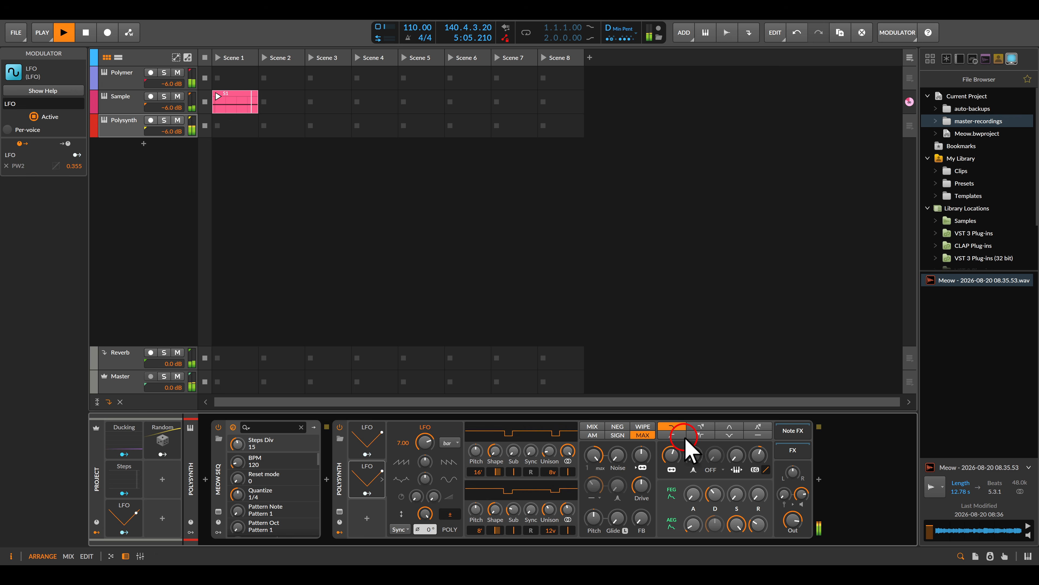
{"action": "left_click_drag", "start_coordinate": [669, 454], "coordinate": [669, 456]}
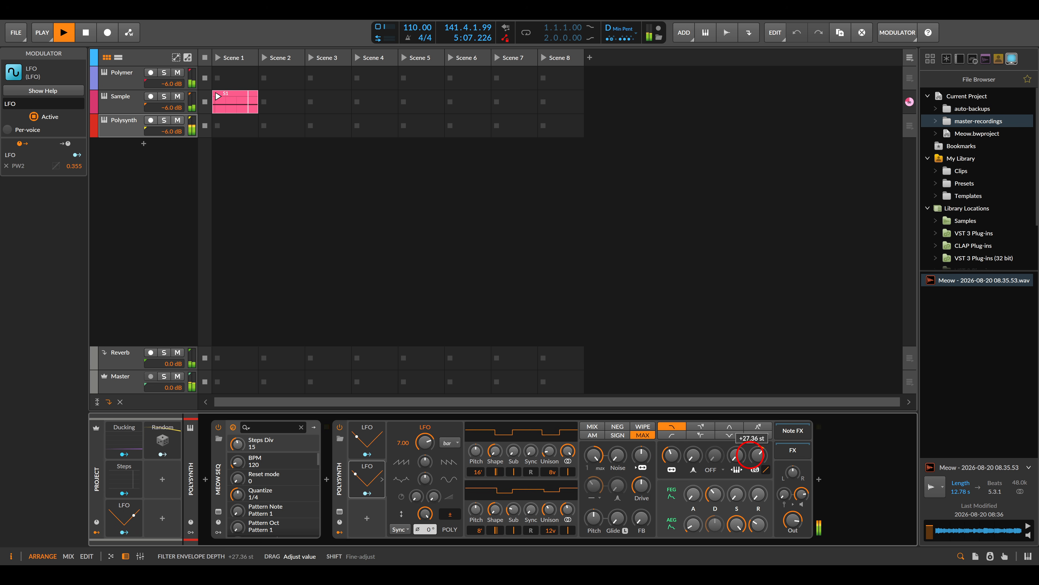
Wrap Polysynth in an Instrument Layer and add the Sub Osc preset as a second layer
{"action": "left_click", "coordinate": [341, 471]}
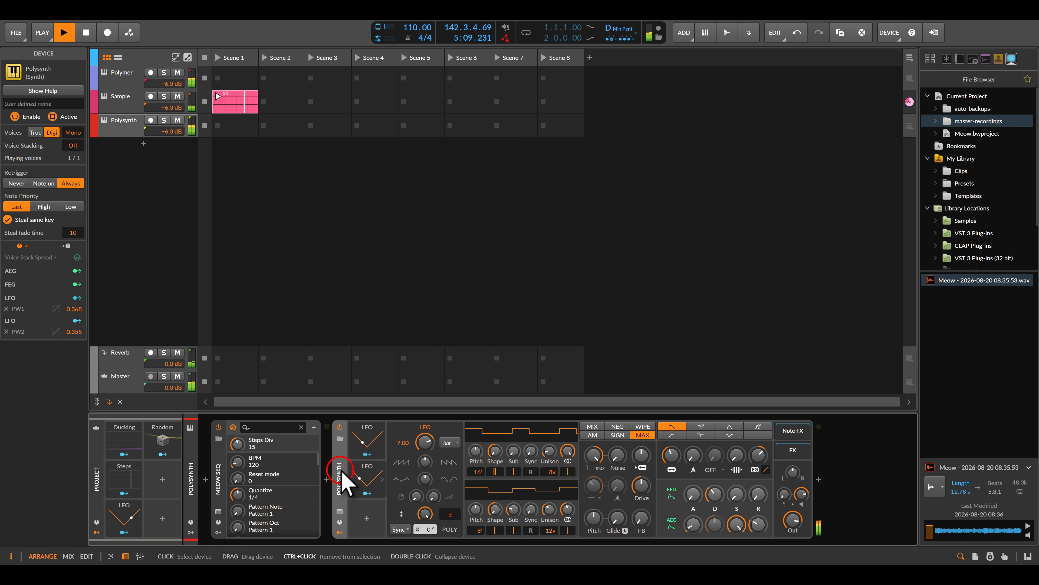
{"action": "key", "text": "ctrl+g"}
{"action": "double_click", "coordinate": [367, 474]}
{"action": "scroll", "coordinate": [517, 373], "scroll_direction": "down", "scroll_amount": 3}
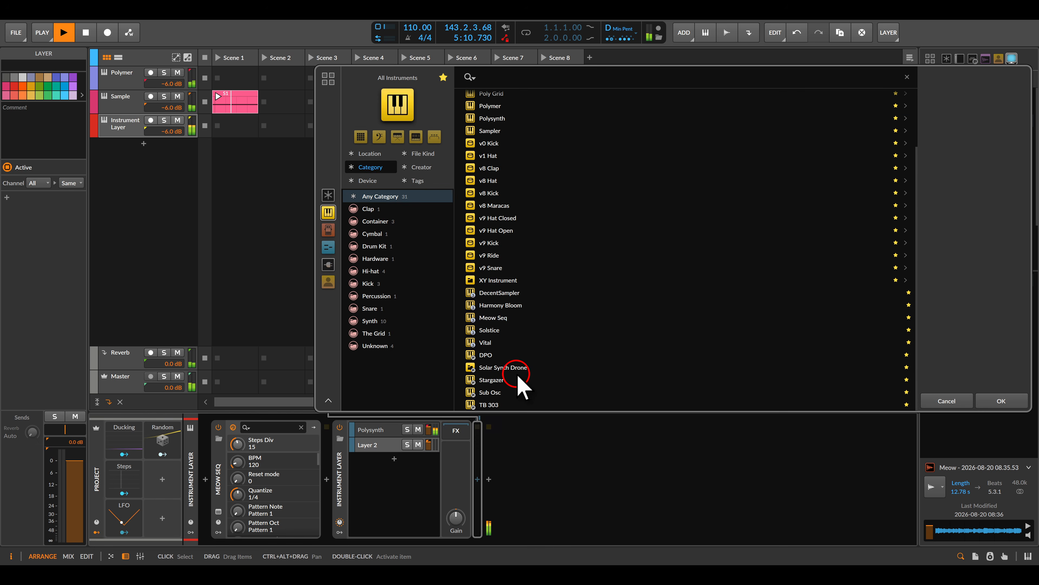
{"action": "double_click", "coordinate": [502, 391]}
Check the sine oscillator's pitch ratio in the Sub Osc patch, then lower that layer's volume to about -4.3 dB
{"action": "left_click", "coordinate": [573, 463]}
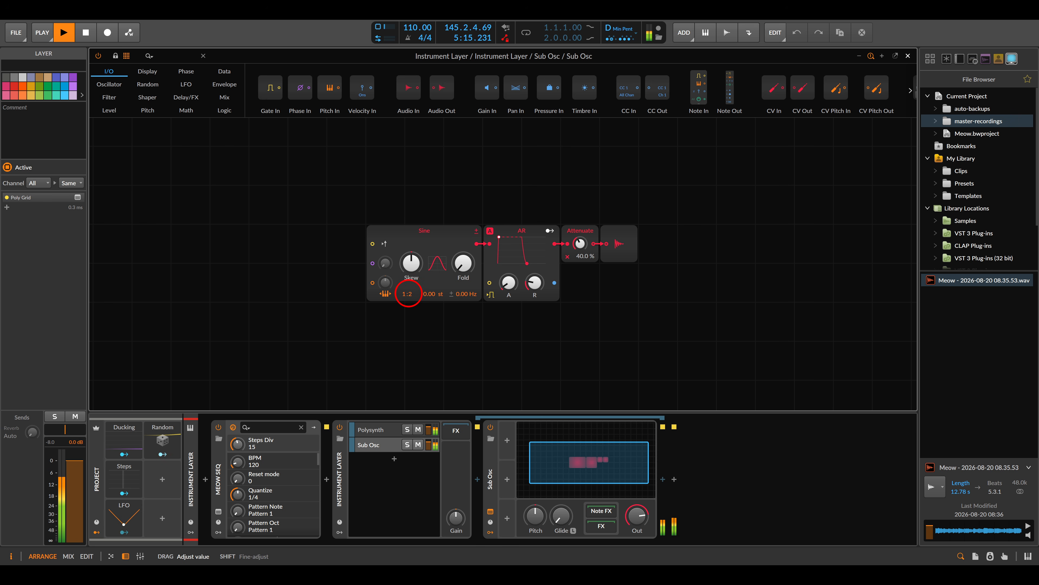
{"action": "left_click_drag", "start_coordinate": [409, 293], "coordinate": [409, 294]}
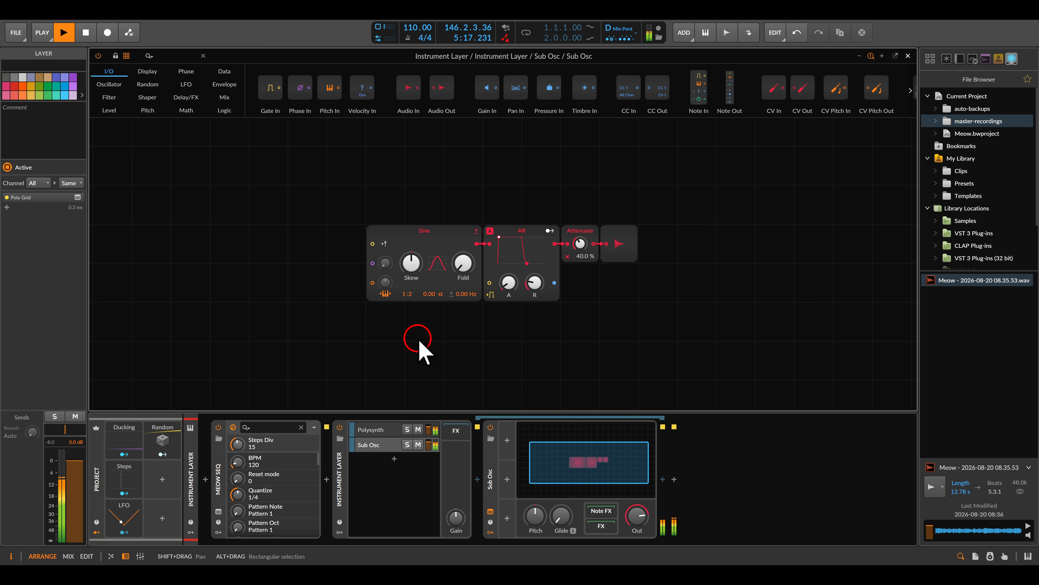
{"action": "key", "text": "Escape"}
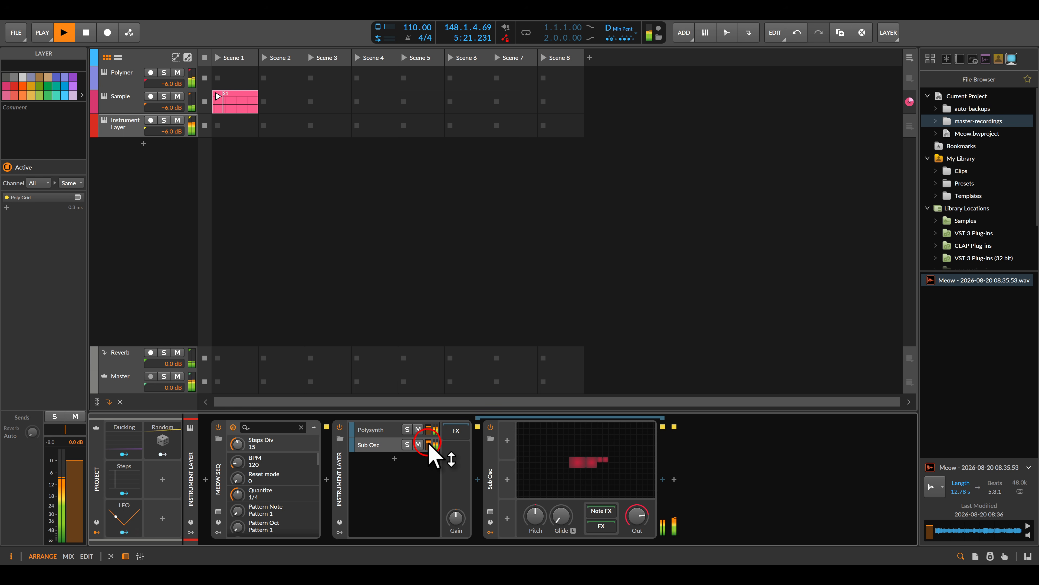
{"action": "left_click_drag", "start_coordinate": [428, 443], "coordinate": [428, 442]}
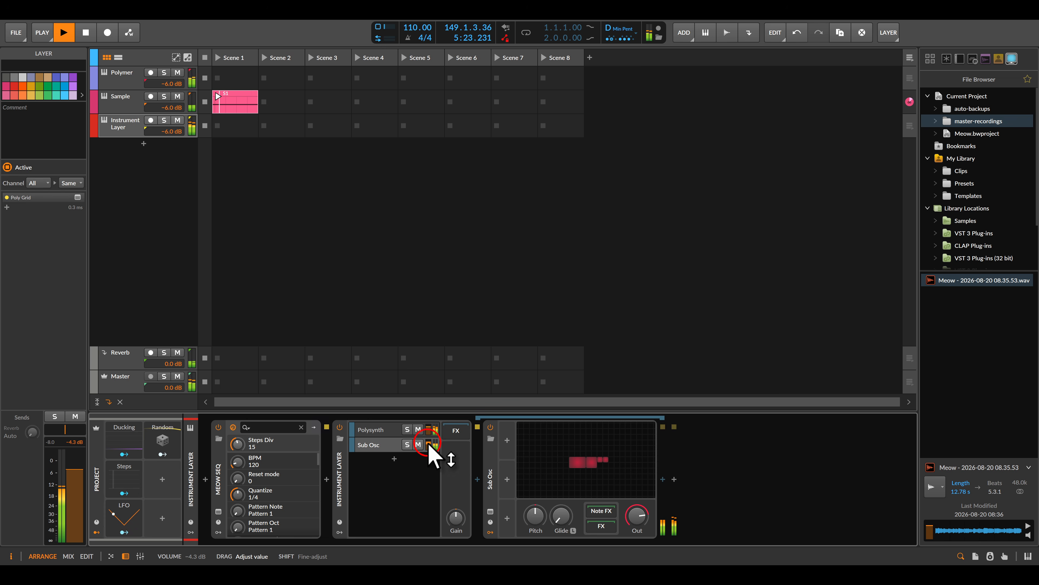
Lower Polysynth's filter frequency to about 239 Hz and raise its high-pass filter cutoff
{"action": "left_click", "coordinate": [386, 431]}
{"action": "left_click_drag", "start_coordinate": [586, 471], "coordinate": [391, 474]}
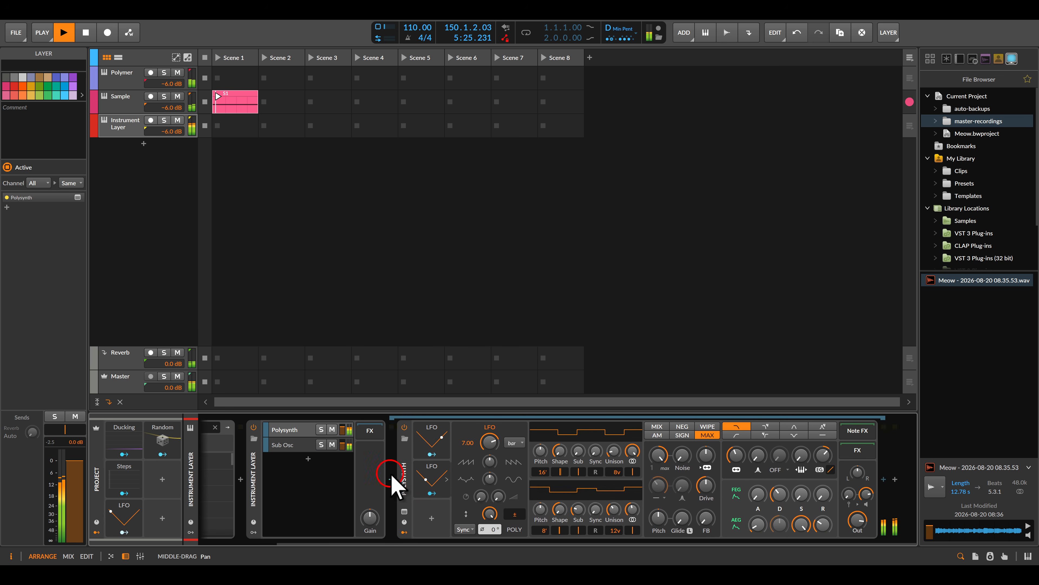
{"action": "left_click_drag", "start_coordinate": [736, 454], "coordinate": [737, 440]}
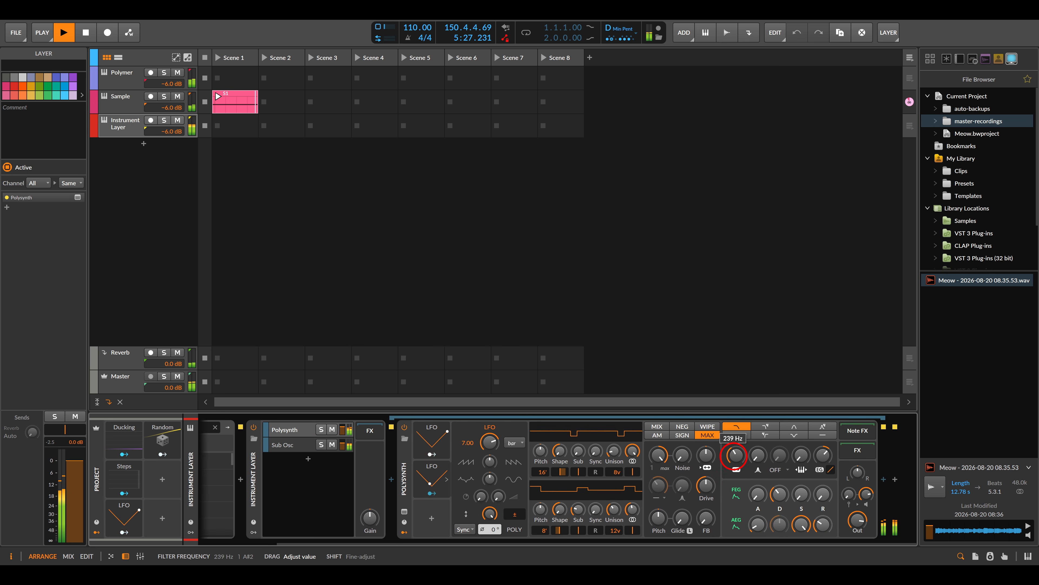
{"action": "left_click_drag", "start_coordinate": [736, 456], "coordinate": [735, 457]}
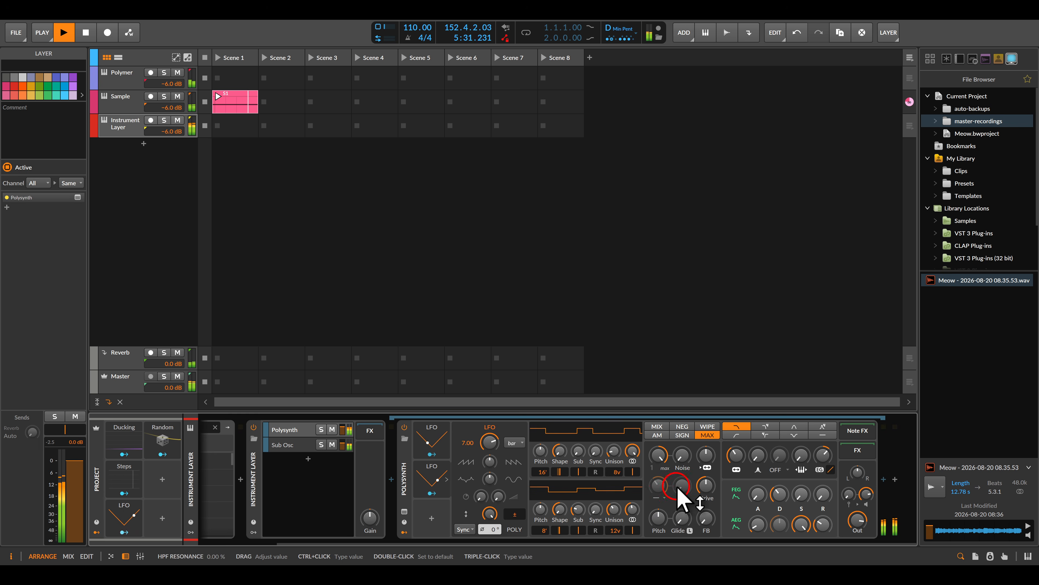
{"action": "left_click", "coordinate": [662, 499]}
{"action": "left_click", "coordinate": [691, 522]}
{"action": "left_click_drag", "start_coordinate": [658, 486], "coordinate": [658, 486]}
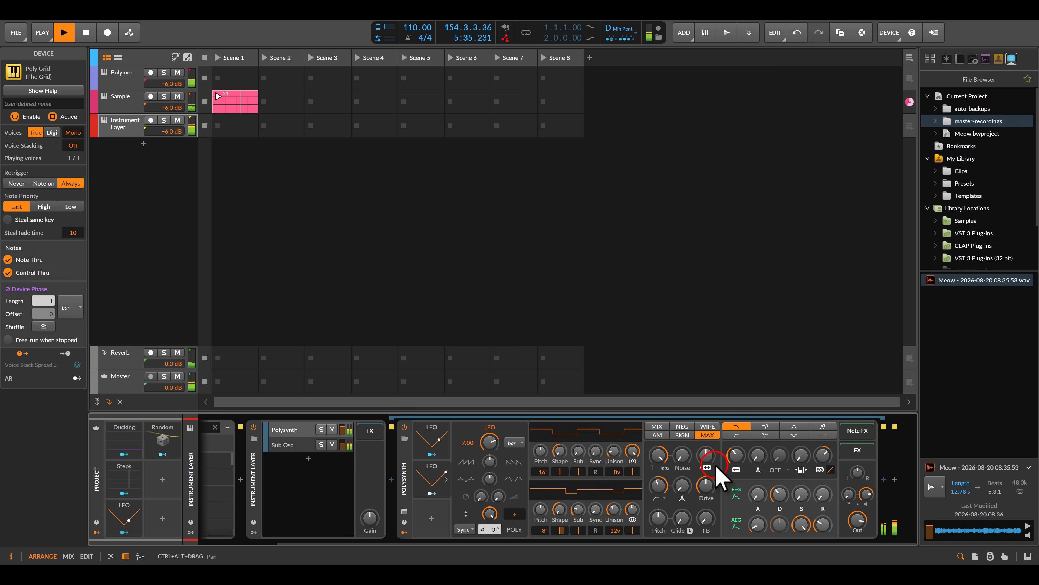
{"action": "left_click_drag", "start_coordinate": [734, 455], "coordinate": [735, 453]}
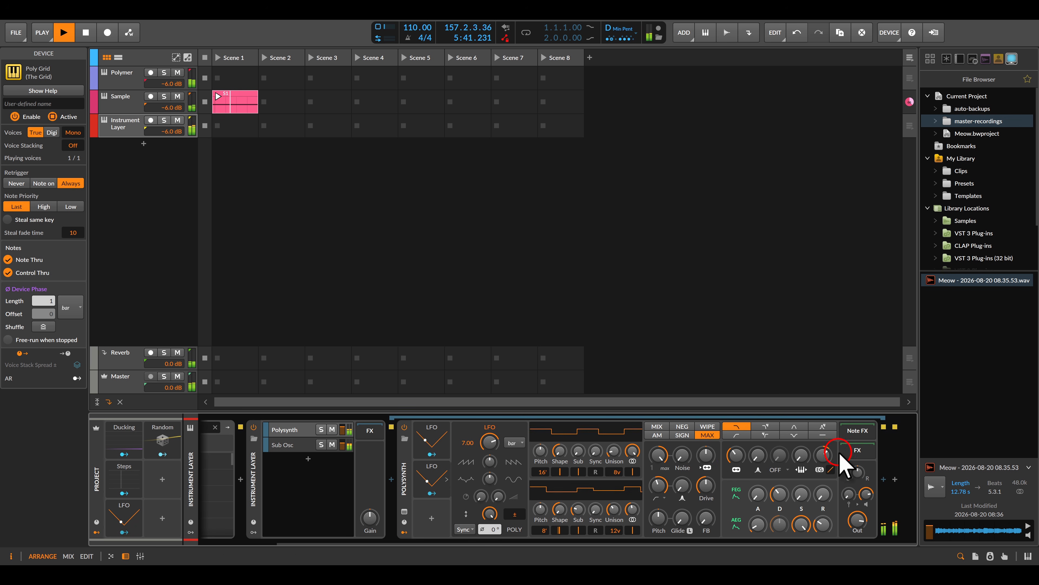
Add Delay+ to Polysynth's FX chain, shape its feedback and low cut, and set the mix to about 38.3 %
{"action": "left_click", "coordinate": [859, 470]}
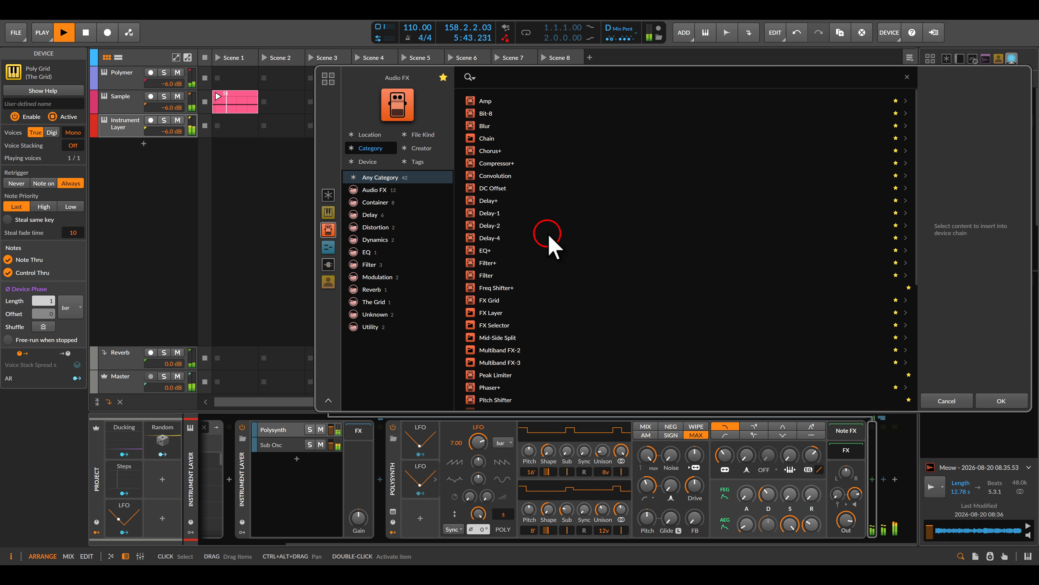
{"action": "double_click", "coordinate": [500, 203]}
{"action": "left_click_drag", "start_coordinate": [806, 480], "coordinate": [807, 475]}
{"action": "left_click_drag", "start_coordinate": [736, 517], "coordinate": [736, 513]}
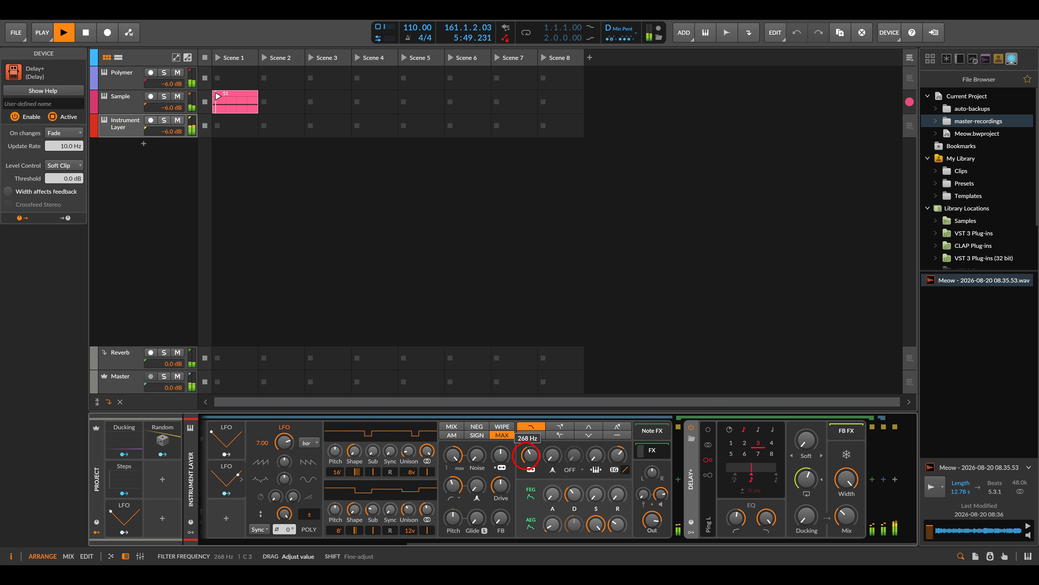
{"action": "left_click_drag", "start_coordinate": [805, 483], "coordinate": [804, 482]}
{"action": "left_click_drag", "start_coordinate": [833, 509], "coordinate": [848, 517]}
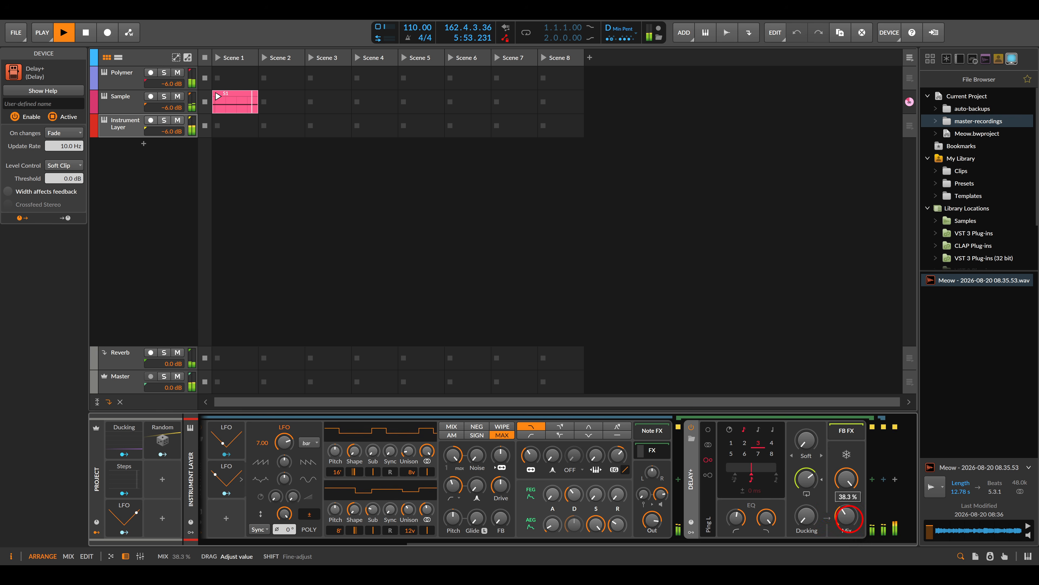
Extend the velocity pattern in the Instrument Layer track's Meow Seq to 32 steps and randomize its values
{"action": "scroll", "coordinate": [437, 483], "scroll_direction": "left", "scroll_amount": 5}
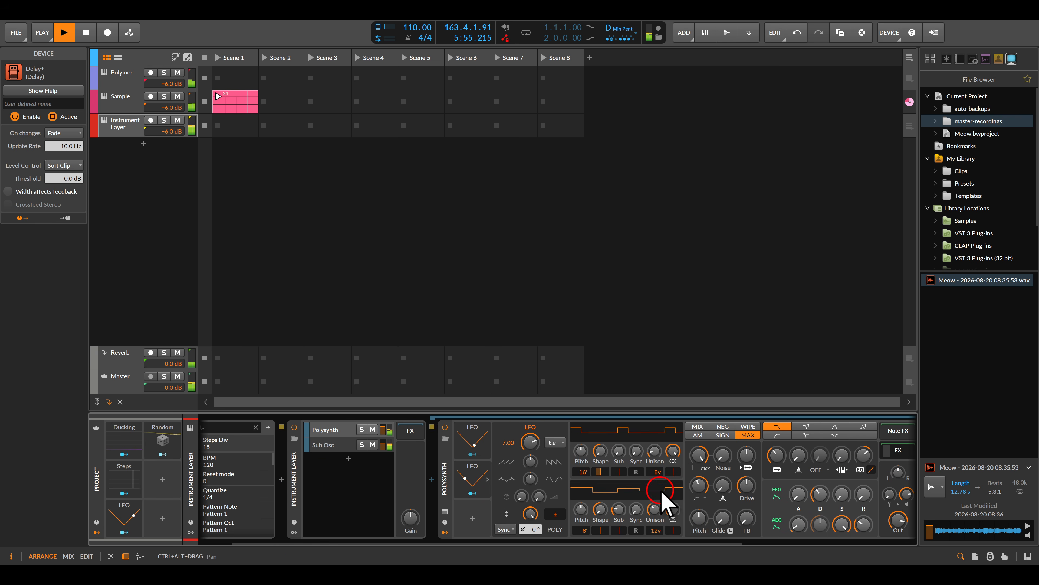
{"action": "left_click_drag", "start_coordinate": [525, 479], "coordinate": [584, 473]}
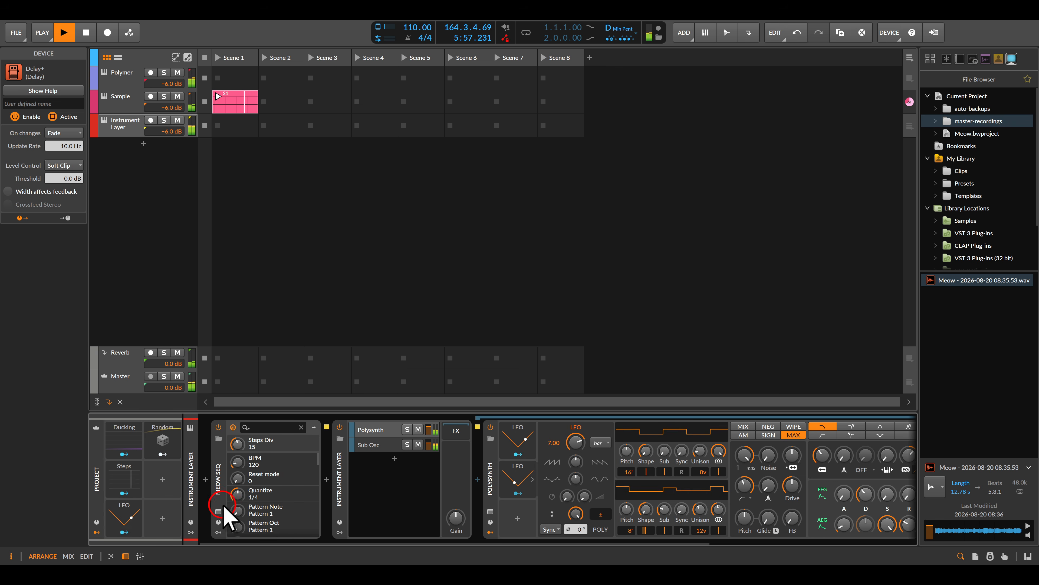
{"action": "left_click", "coordinate": [218, 511]}
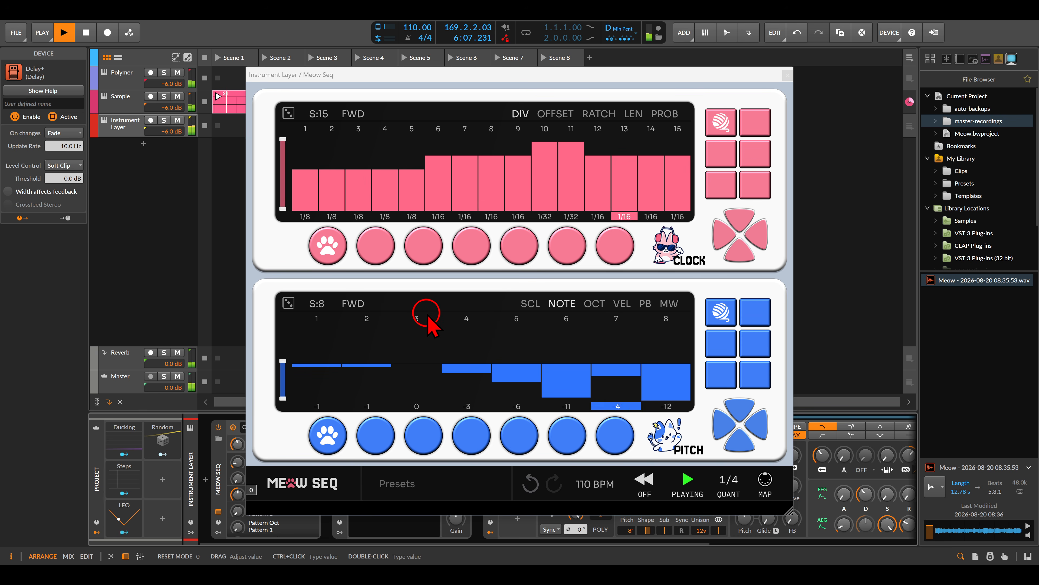
{"action": "left_click", "coordinate": [623, 306]}
{"action": "left_click_drag", "start_coordinate": [332, 305], "coordinate": [328, 167]}
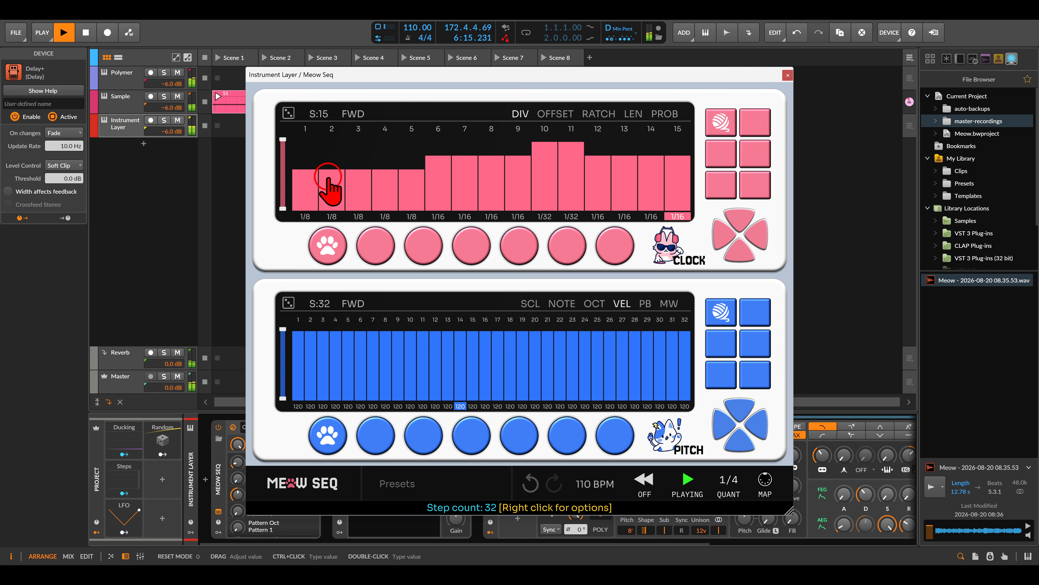
{"action": "left_click", "coordinate": [289, 302]}
{"action": "left_click", "coordinate": [788, 75]}
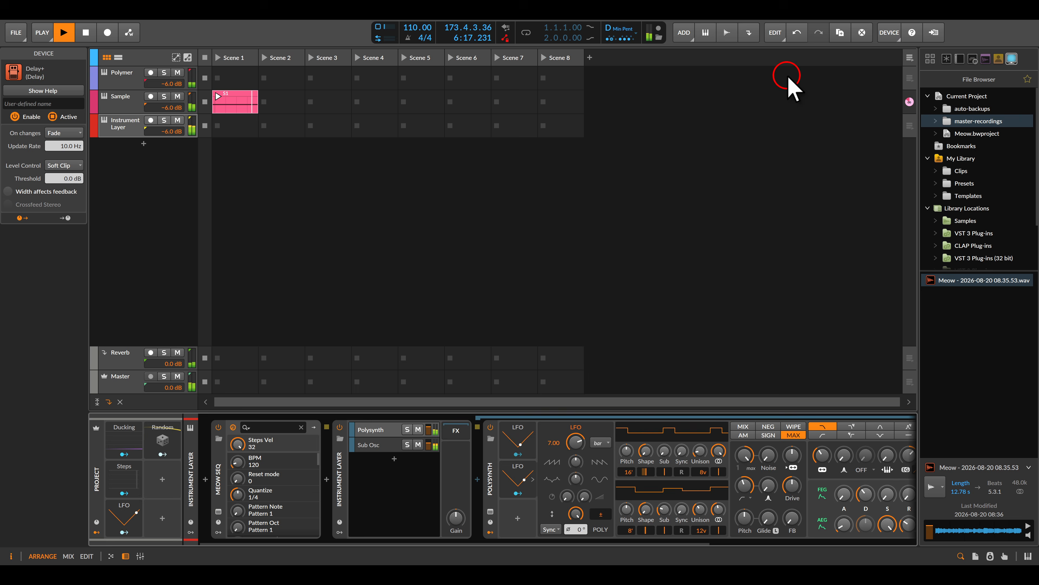
Add an Expressions modulator to Polysynth
{"action": "left_click_drag", "start_coordinate": [594, 461], "coordinate": [404, 472]}
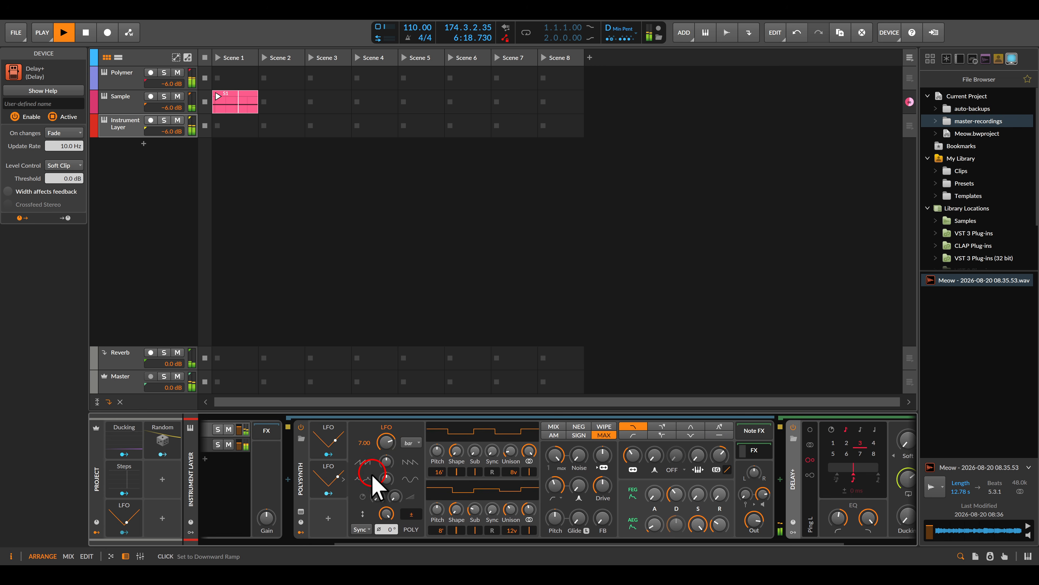
{"action": "left_click", "coordinate": [330, 519]}
{"action": "double_click", "coordinate": [474, 276]}
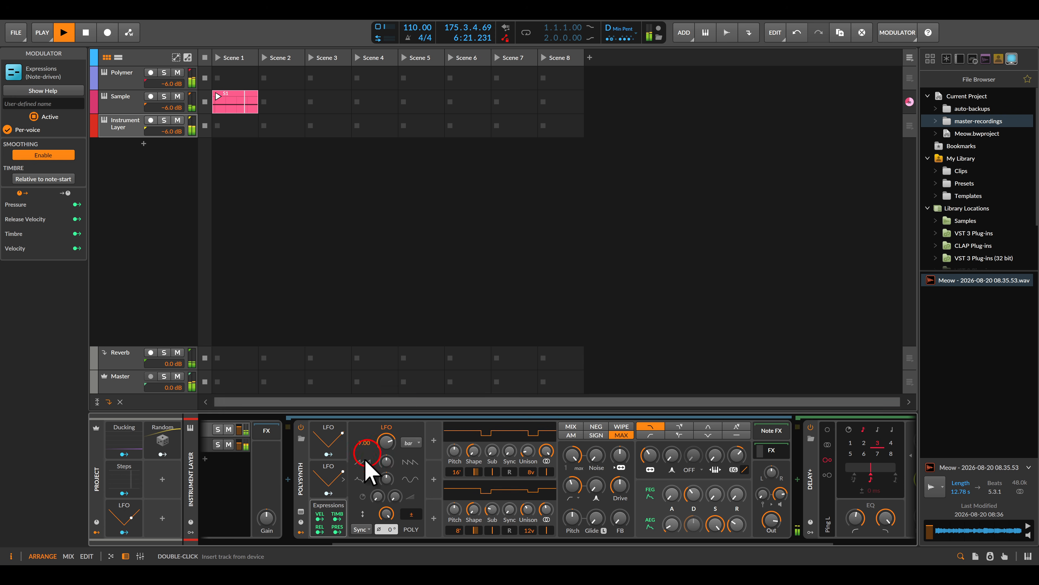
Map Velocity to Polysynth's filter frequency with an amount of 18 and lower the base frequency to about 66 Hz
{"action": "left_click", "coordinate": [320, 520]}
{"action": "left_click", "coordinate": [655, 454]}
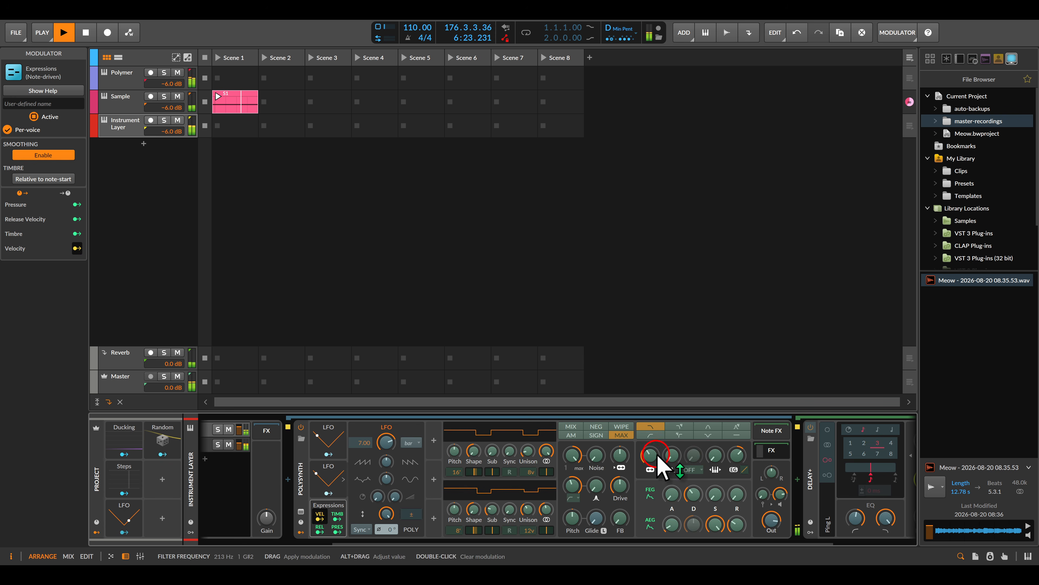
{"action": "left_click_drag", "start_coordinate": [657, 455], "coordinate": [655, 447]}
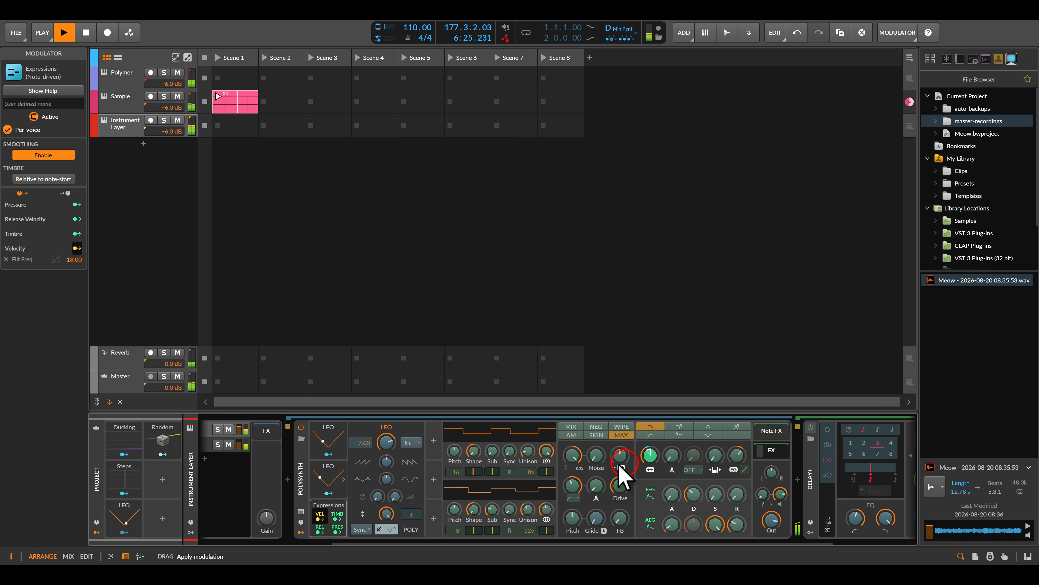
{"action": "left_click", "coordinate": [322, 517]}
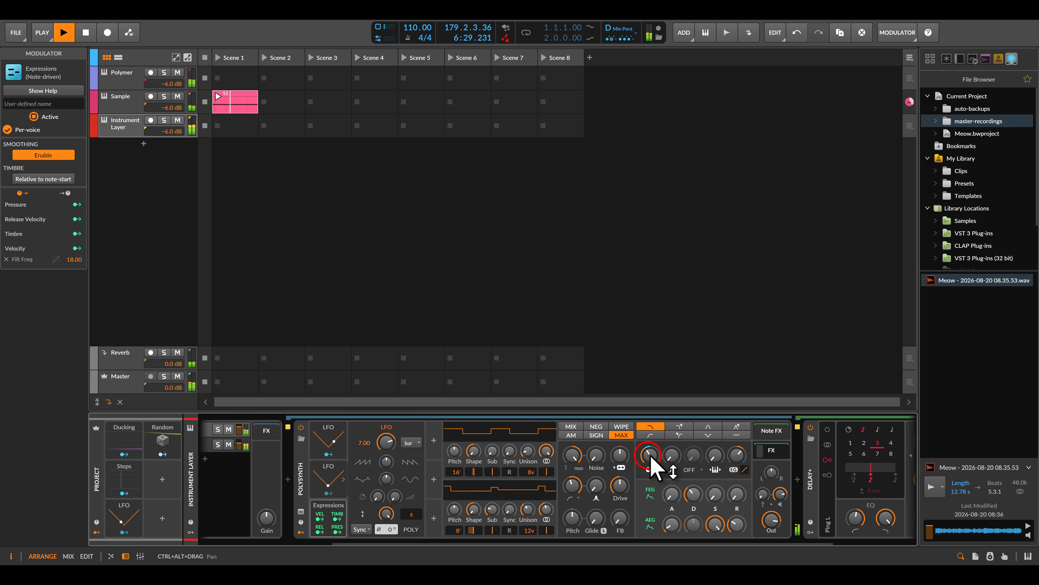
{"action": "left_click_drag", "start_coordinate": [652, 458], "coordinate": [653, 455]}
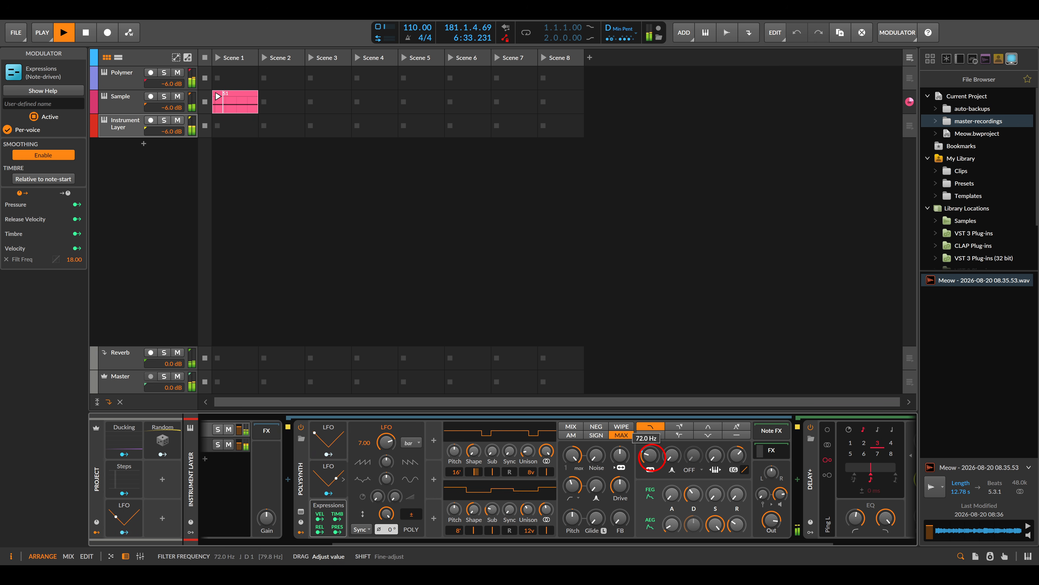
{"action": "left_click_drag", "start_coordinate": [652, 457], "coordinate": [652, 457]}
Copy the project LFO into Polysynth, set its rate to 16 bars and make it unipolar
{"action": "scroll", "coordinate": [427, 499], "scroll_direction": "left", "scroll_amount": 2}
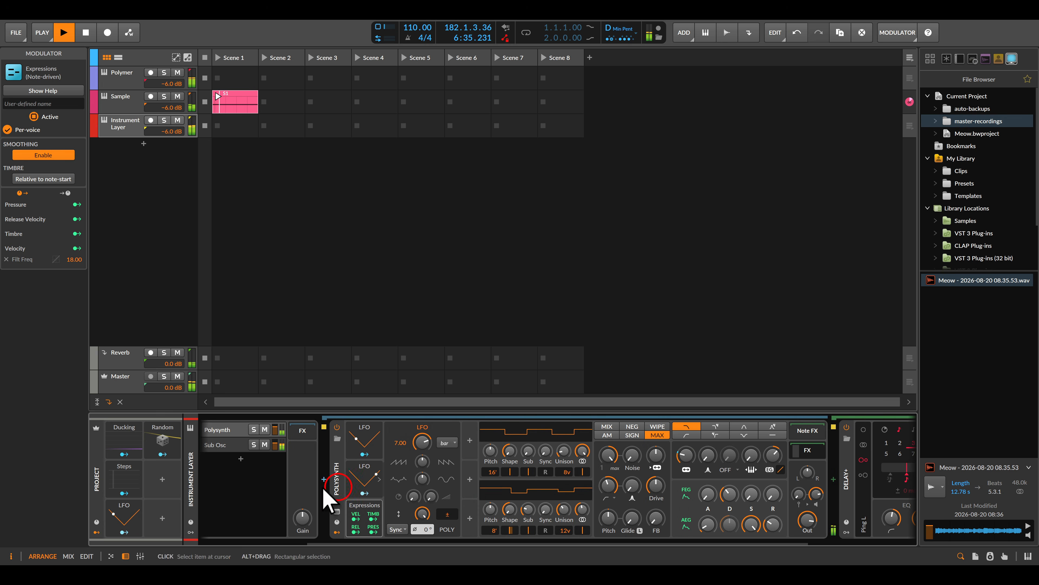
{"action": "left_click_drag", "start_coordinate": [128, 514], "coordinate": [532, 445]}
{"action": "left_click", "coordinate": [495, 437]}
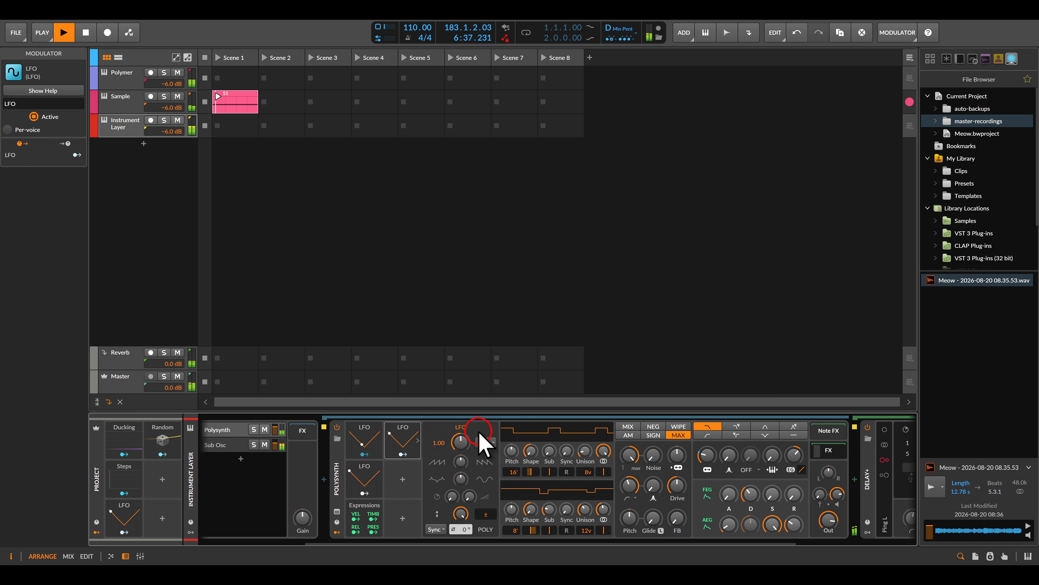
{"action": "triple_click", "coordinate": [438, 443]}
{"action": "type", "text": "1"}
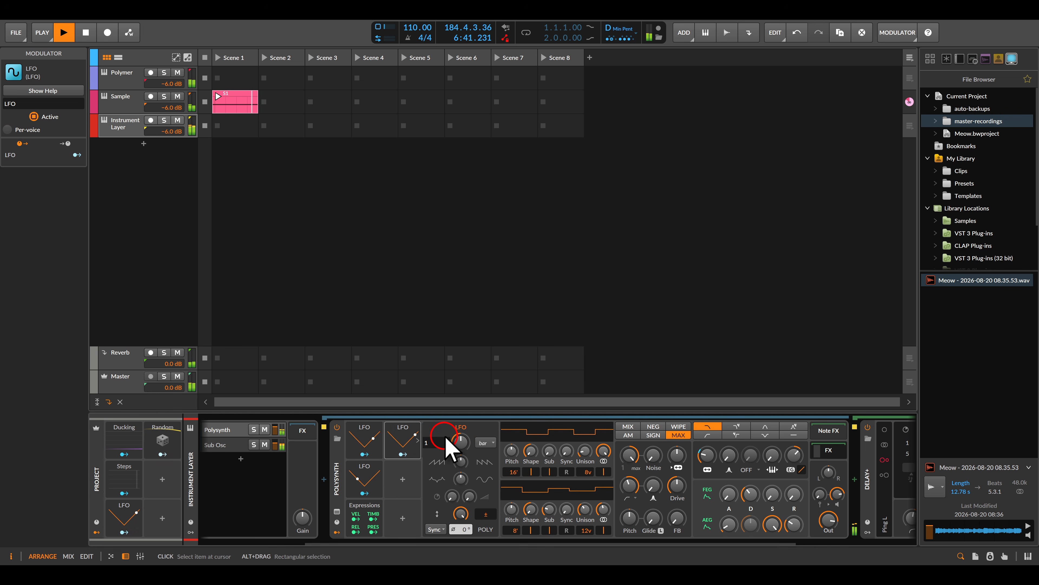
{"action": "type", "text": "6"}
{"action": "key", "text": "Return"}
{"action": "left_click", "coordinate": [476, 514]}
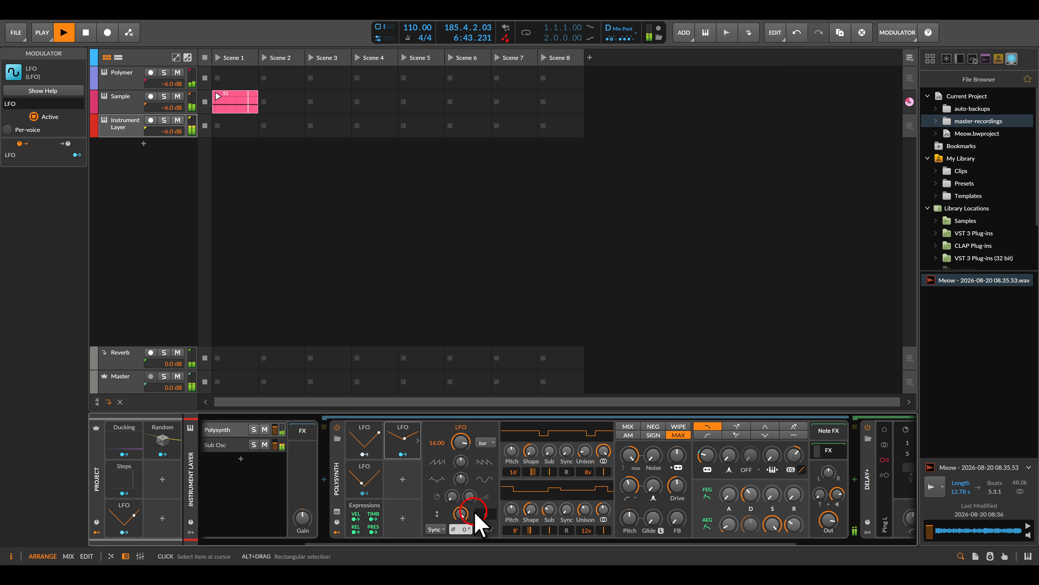
Map the 16-bar LFO to Polysynth's filter frequency with an amount of 23
{"action": "left_click", "coordinate": [406, 461]}
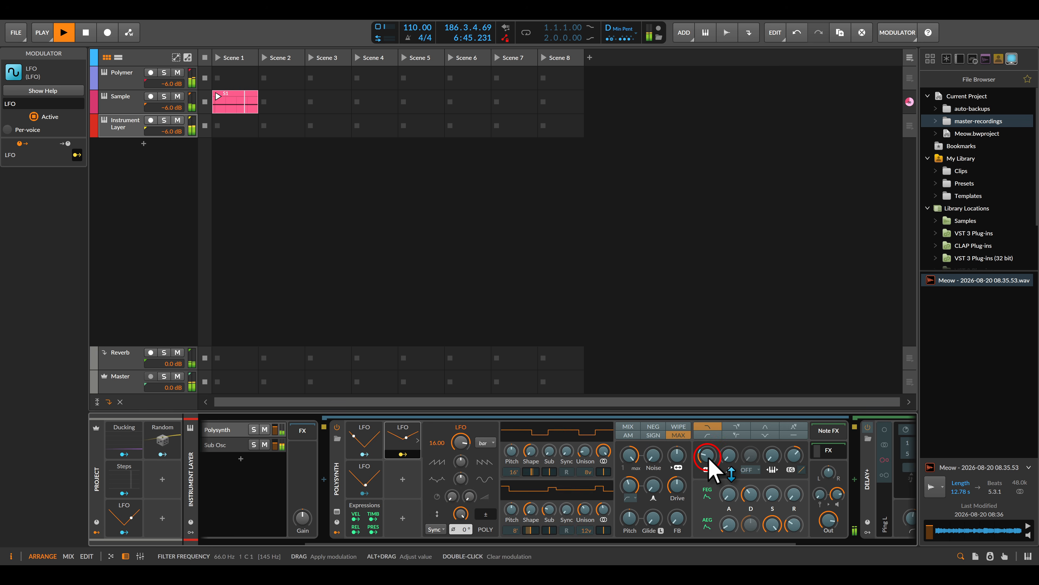
{"action": "left_click_drag", "start_coordinate": [707, 454], "coordinate": [707, 453]}
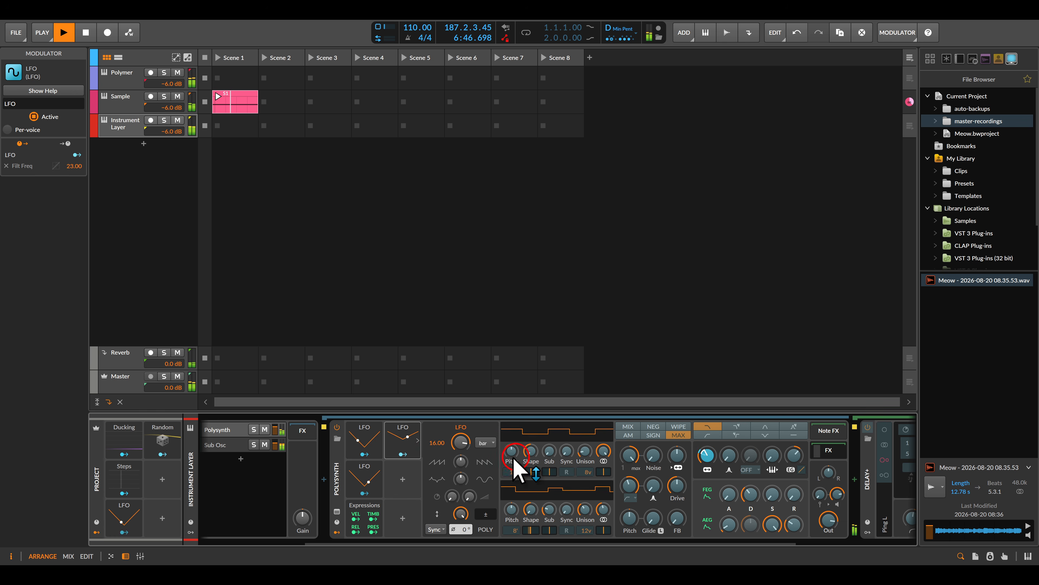
{"action": "left_click", "coordinate": [411, 459]}
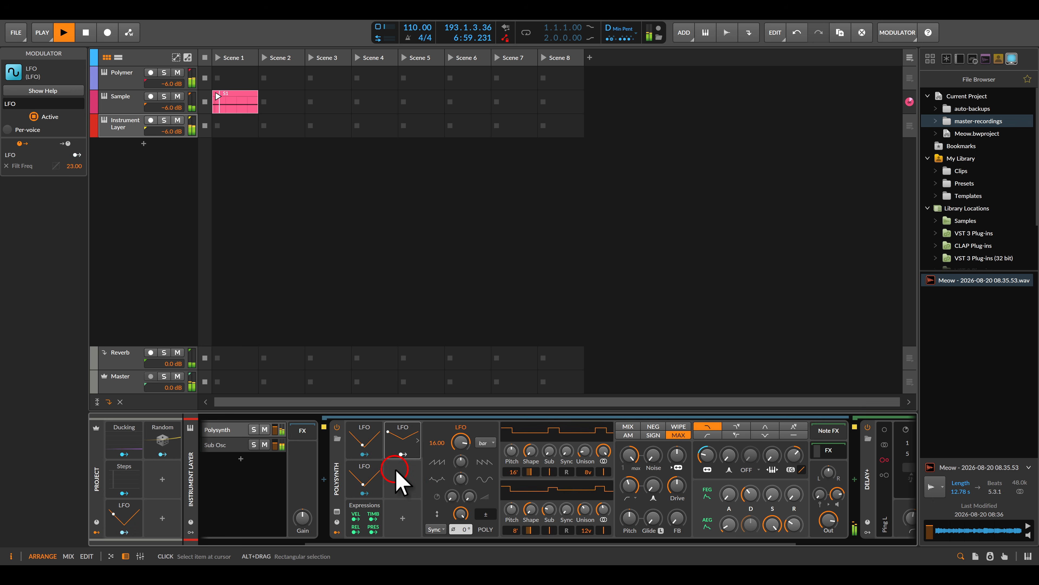
In the Instrument Layer's Meow Seq, copy pitch note pattern 1 and paste it into note pattern 2
{"action": "left_click_drag", "start_coordinate": [384, 481], "coordinate": [580, 478]}
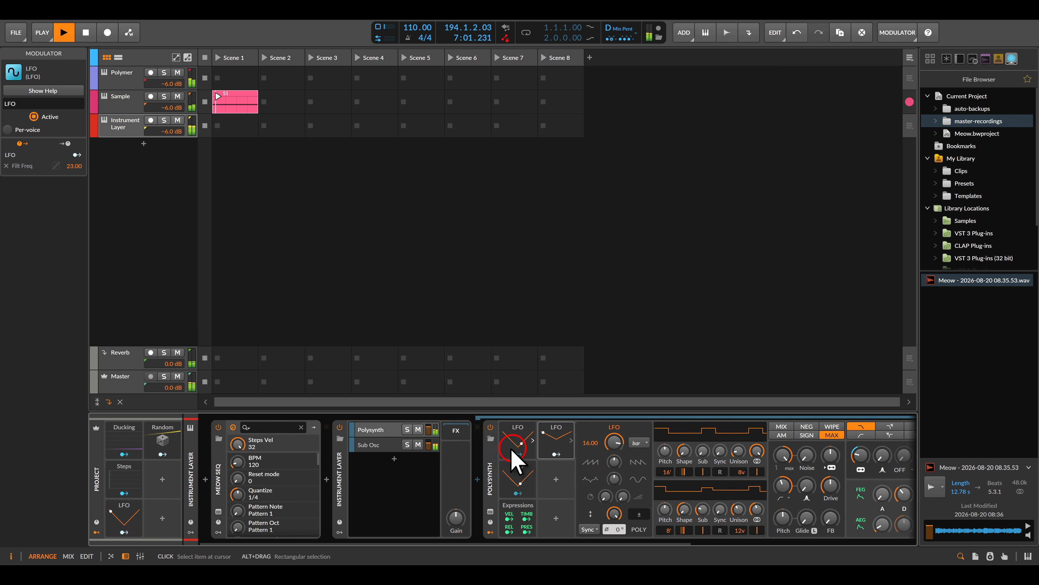
{"action": "left_click", "coordinate": [217, 512]}
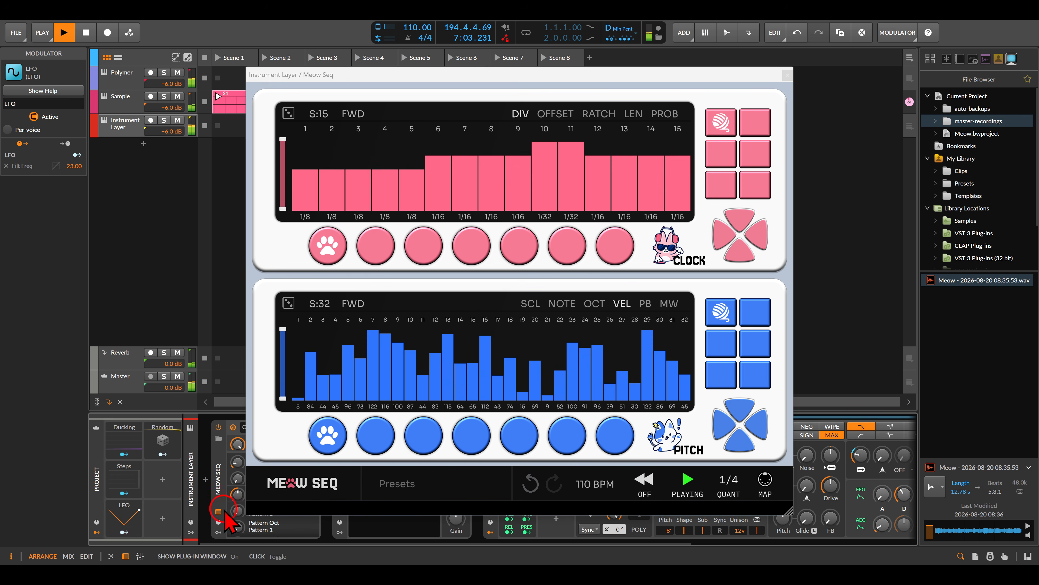
{"action": "left_click", "coordinate": [561, 305]}
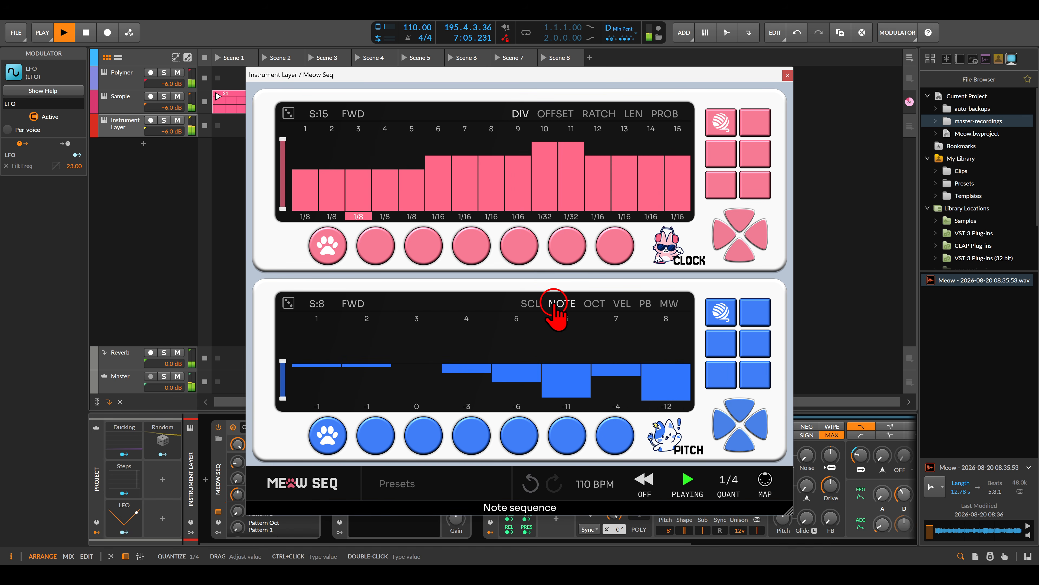
{"action": "right_click", "coordinate": [330, 432]}
{"action": "left_click", "coordinate": [350, 316]}
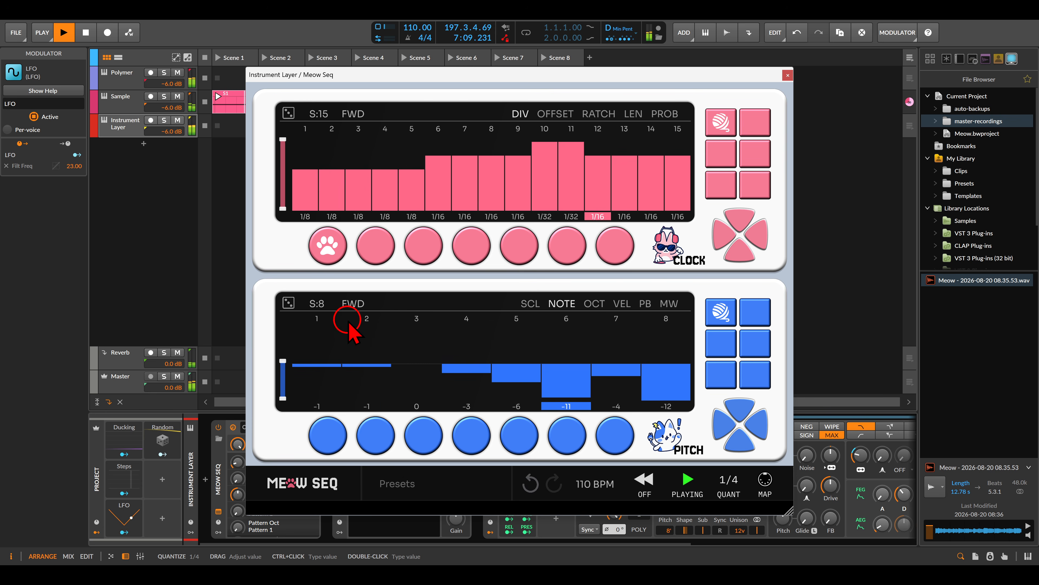
{"action": "left_click", "coordinate": [379, 440]}
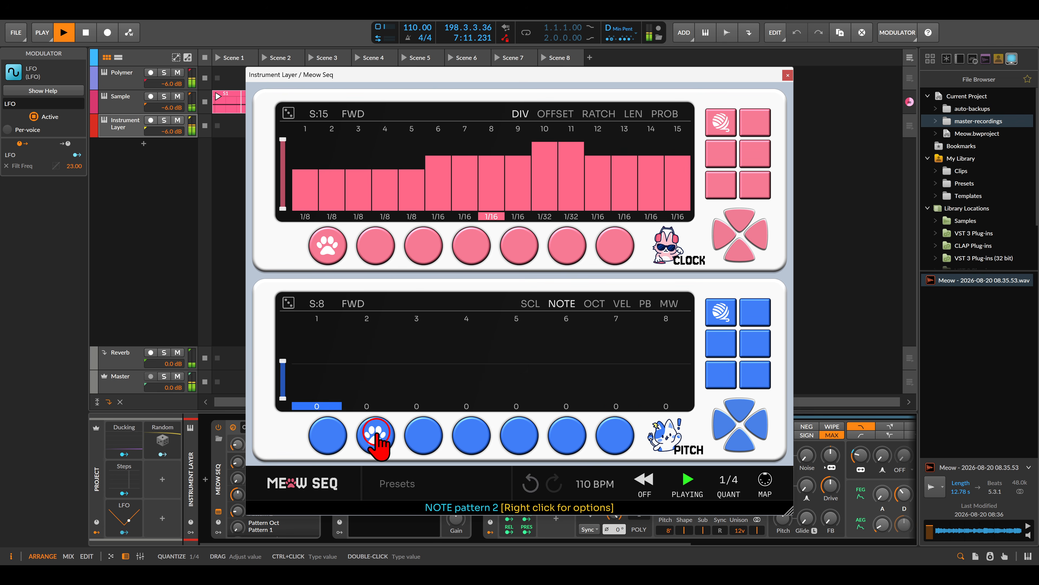
{"action": "right_click", "coordinate": [377, 440]}
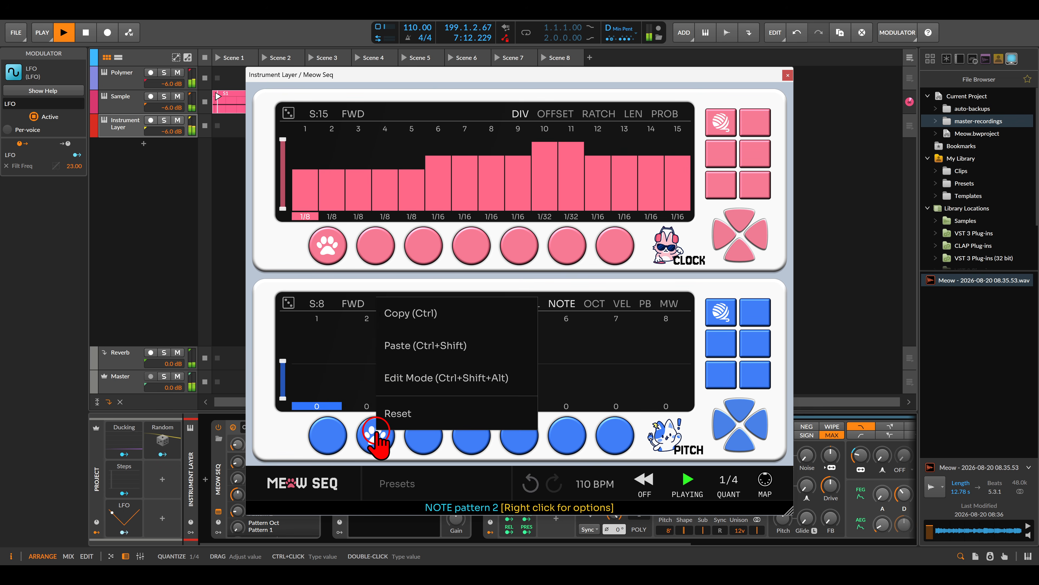
{"action": "left_click", "coordinate": [394, 347]}
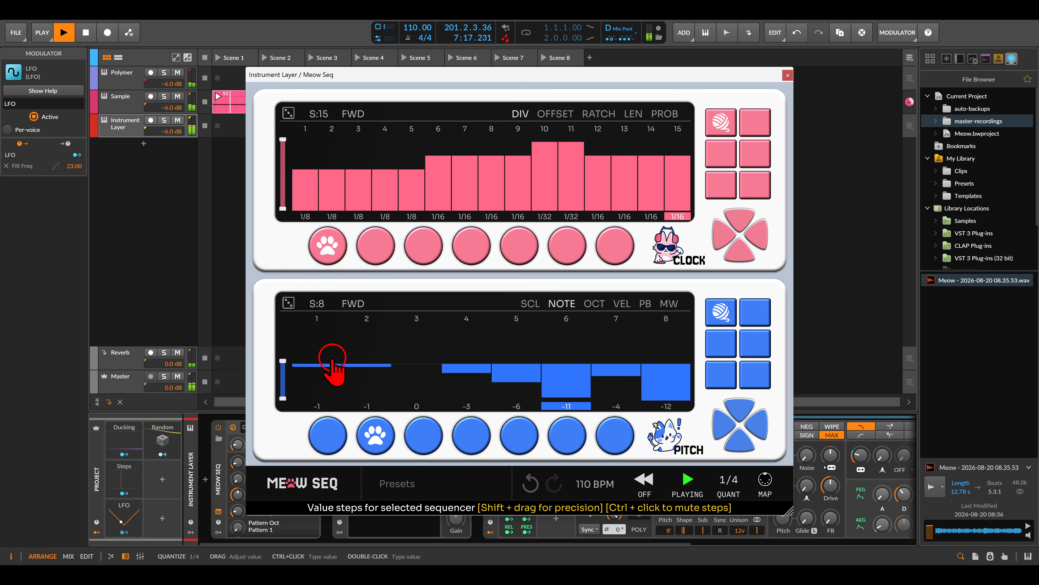
In note pattern 2, set steps 1 and 6 to +3 and step 8 to +6, and compare it with pattern 1
{"action": "left_click_drag", "start_coordinate": [332, 364], "coordinate": [332, 353]}
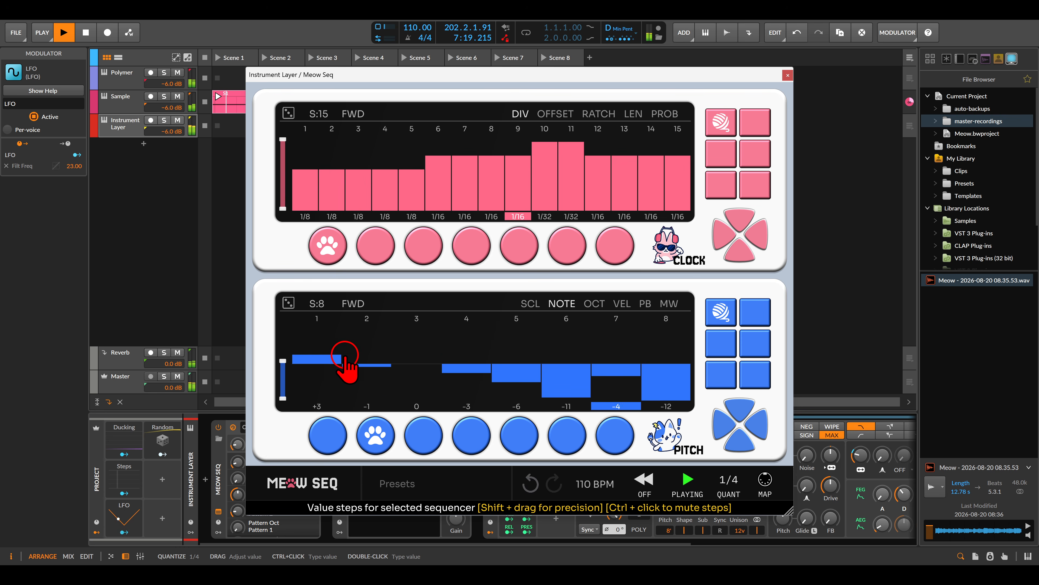
{"action": "left_click_drag", "start_coordinate": [567, 385], "coordinate": [578, 352]}
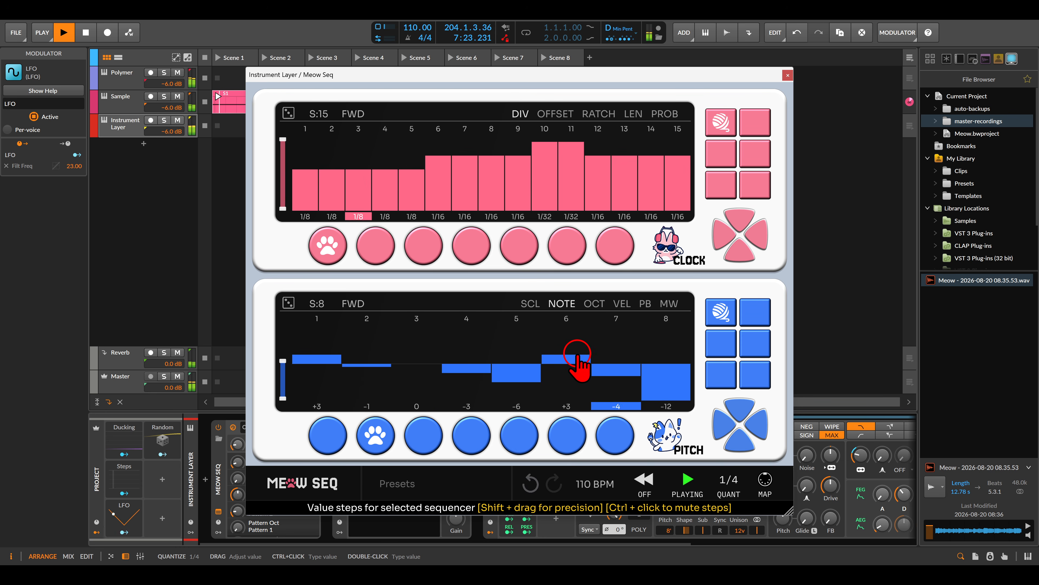
{"action": "left_click_drag", "start_coordinate": [660, 383], "coordinate": [666, 348]}
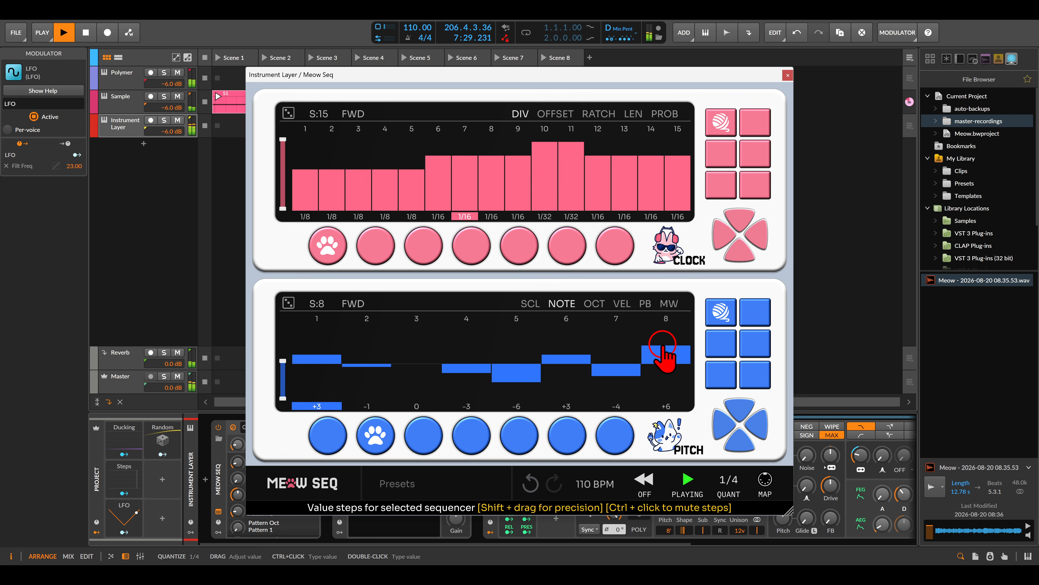
{"action": "left_click", "coordinate": [327, 434]}
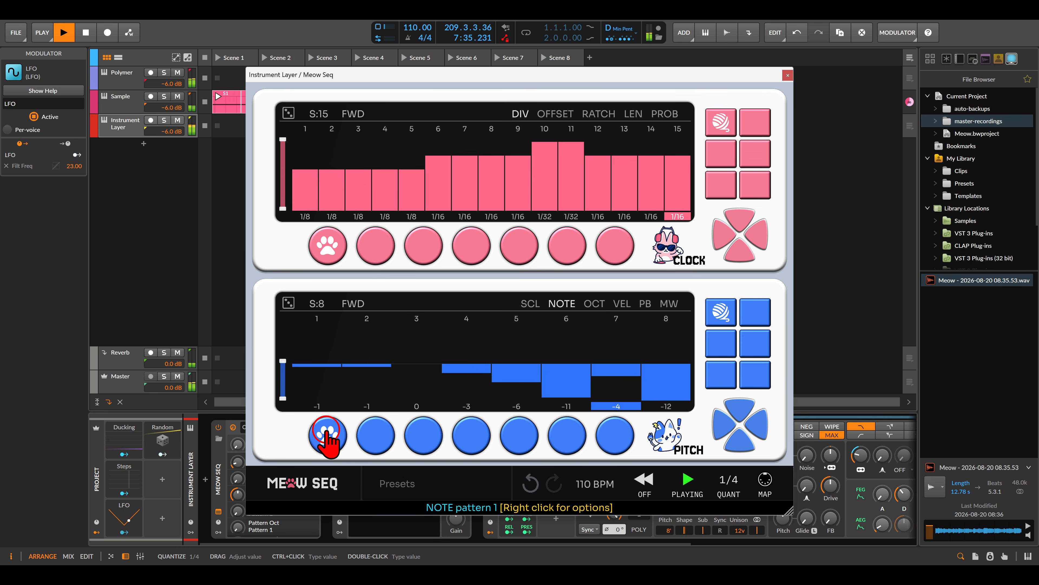
{"action": "left_click", "coordinate": [367, 438]}
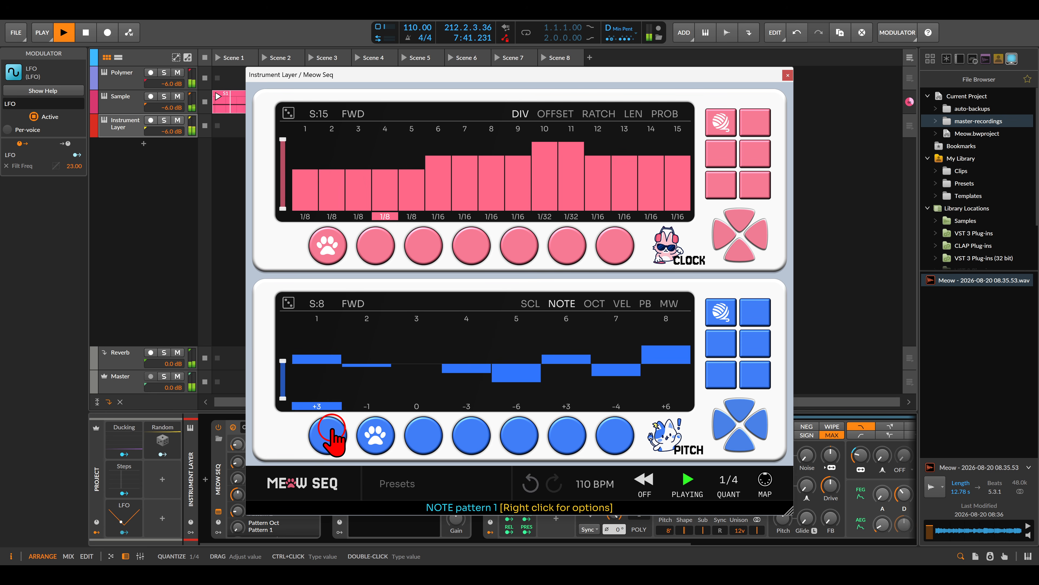
Solo the Instrument Layer track and raise the 16-bar LFO's modulation of Polysynth's filter frequency to 41.25
{"action": "left_click", "coordinate": [165, 120]}
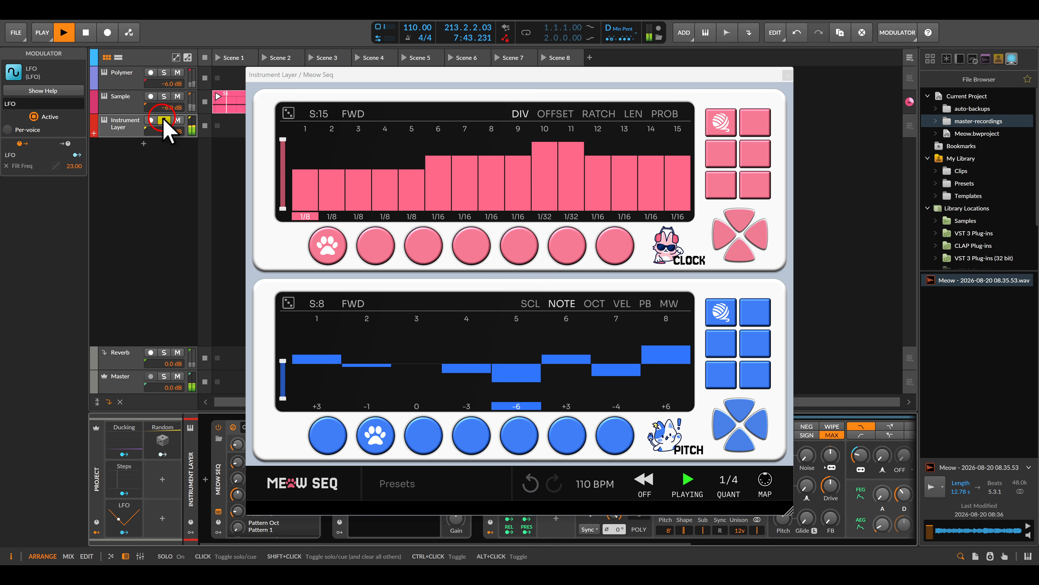
{"action": "left_click", "coordinate": [787, 75]}
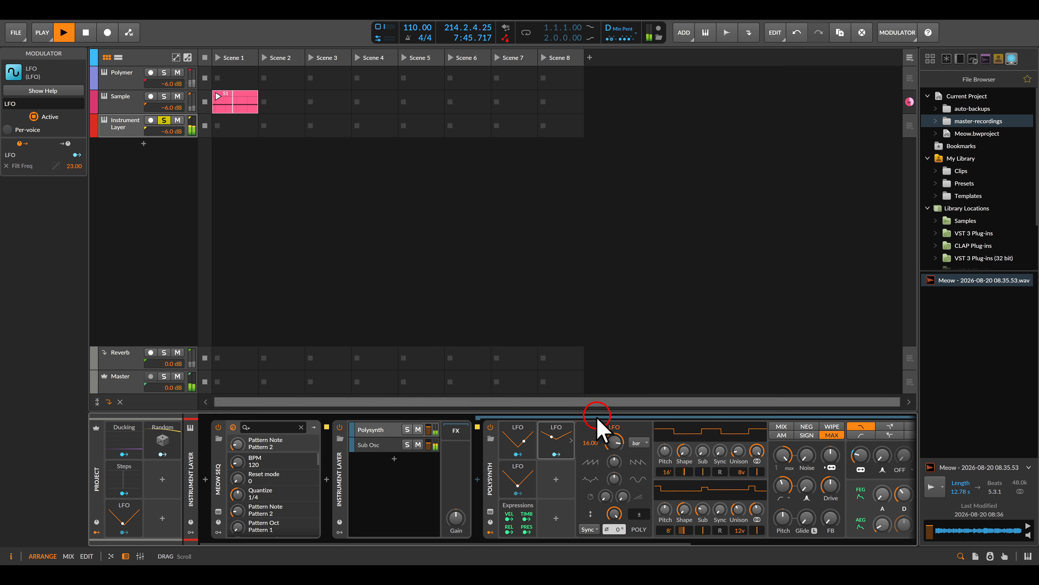
{"action": "left_click", "coordinate": [555, 454]}
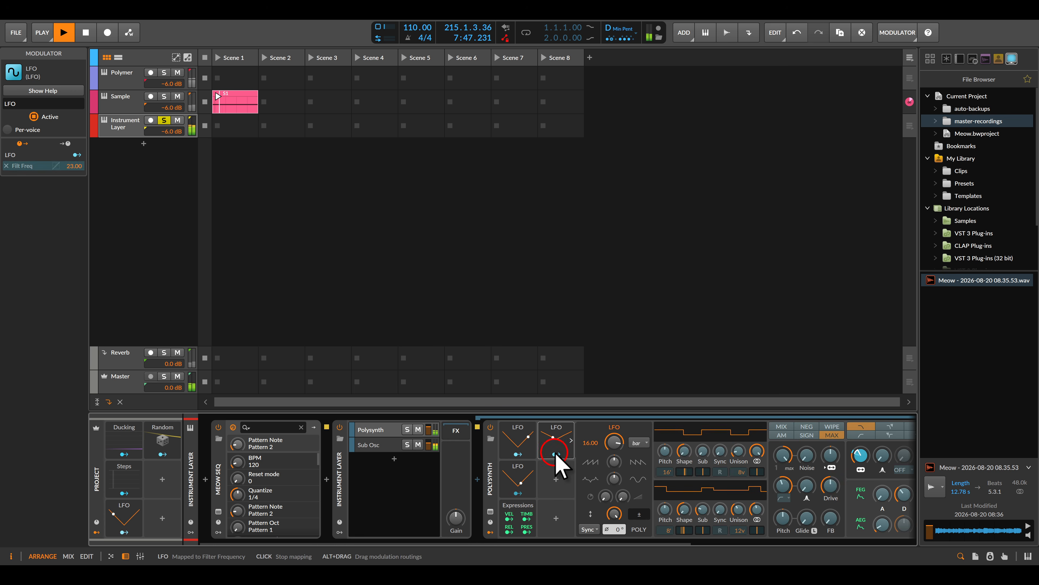
{"action": "left_click_drag", "start_coordinate": [859, 456], "coordinate": [863, 452]}
{"action": "left_click", "coordinate": [559, 453]}
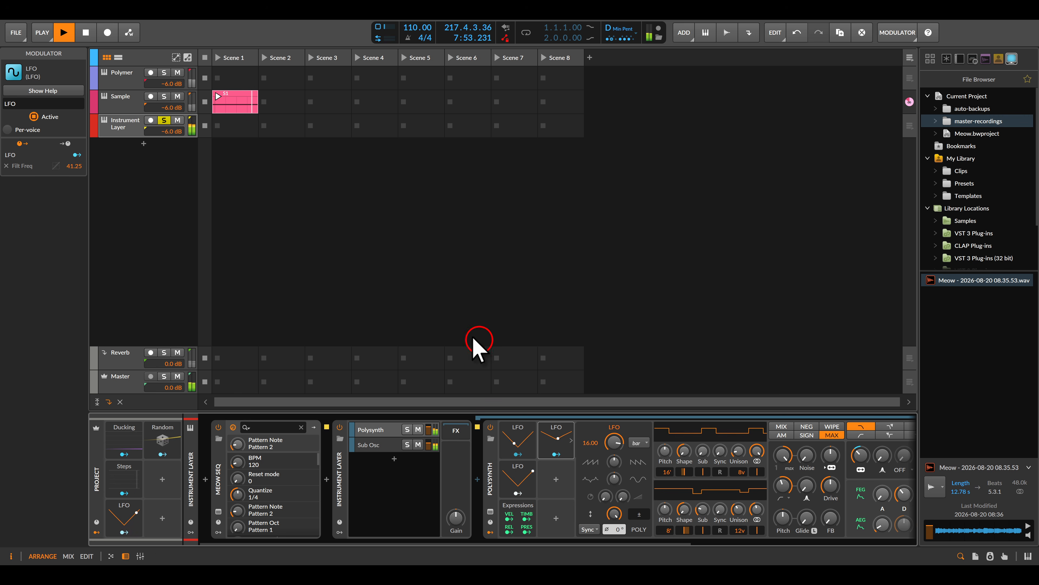
Reopen Meow Seq and audition quantized switching between note patterns 1 and 2
{"action": "left_click", "coordinate": [218, 511]}
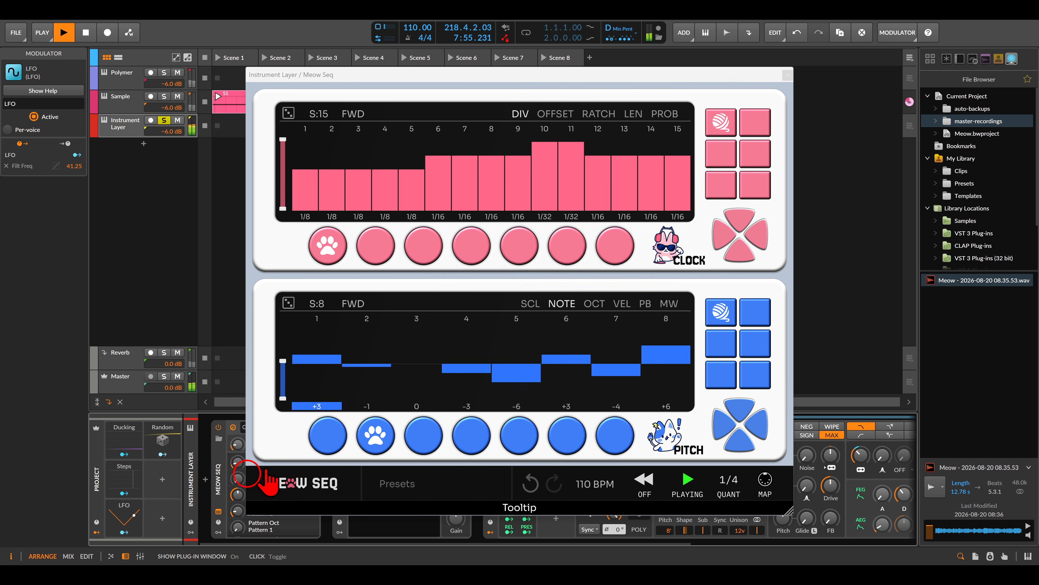
{"action": "left_click", "coordinate": [327, 436]}
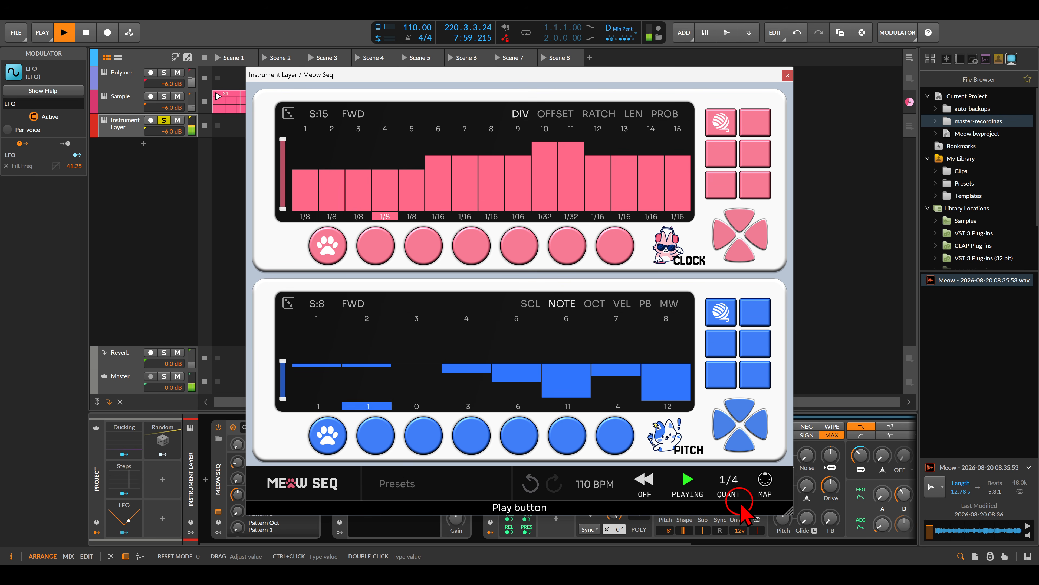
{"action": "left_click", "coordinate": [731, 480]}
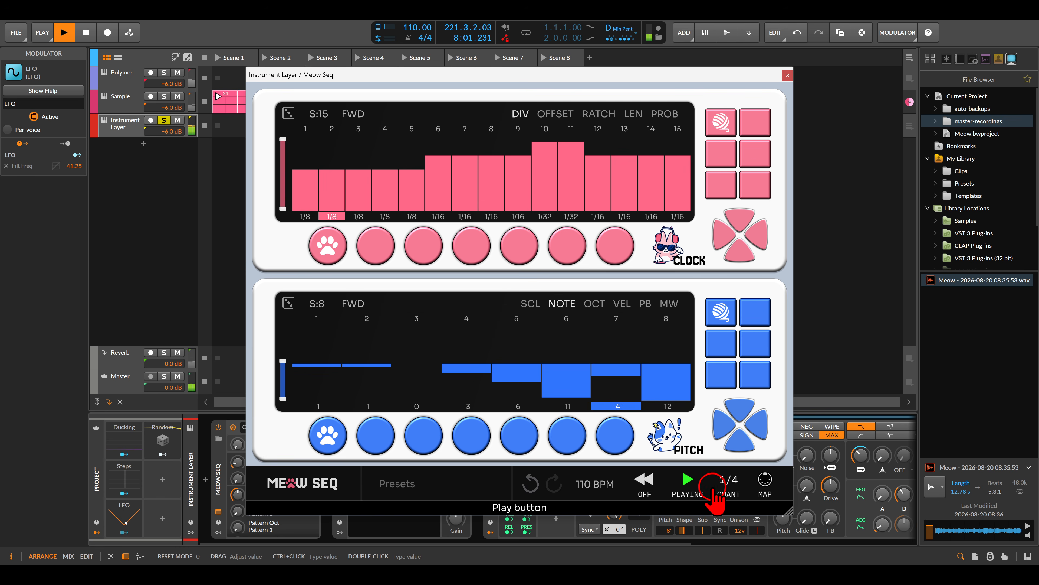
{"action": "left_click", "coordinate": [382, 439]}
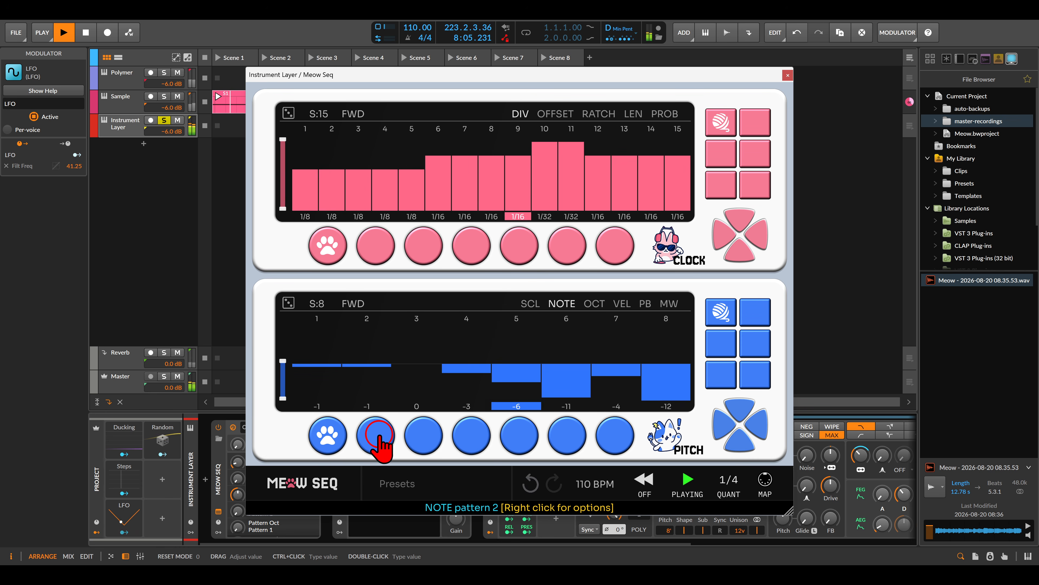
{"action": "left_click", "coordinate": [327, 434]}
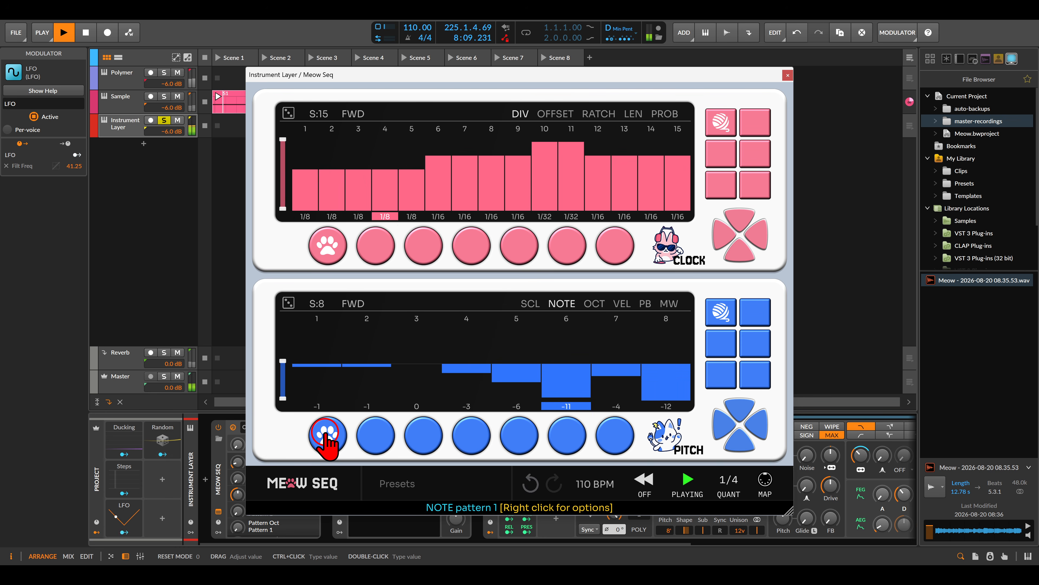
Paste the copied note sequence into note pattern 3 and shorten it to 7 steps
{"action": "left_click", "coordinate": [421, 437]}
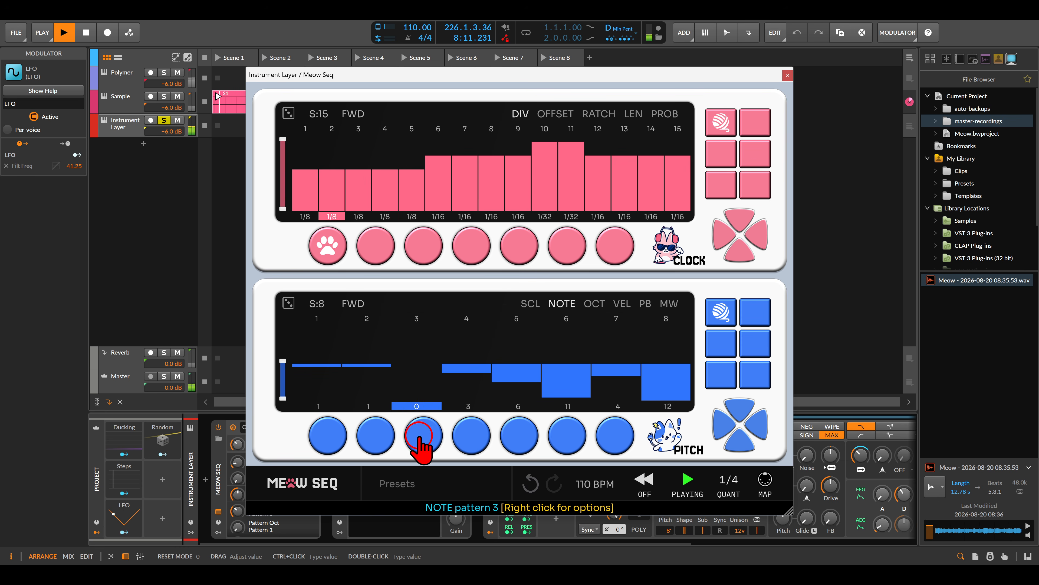
{"action": "right_click", "coordinate": [420, 437]}
{"action": "left_click", "coordinate": [438, 380]}
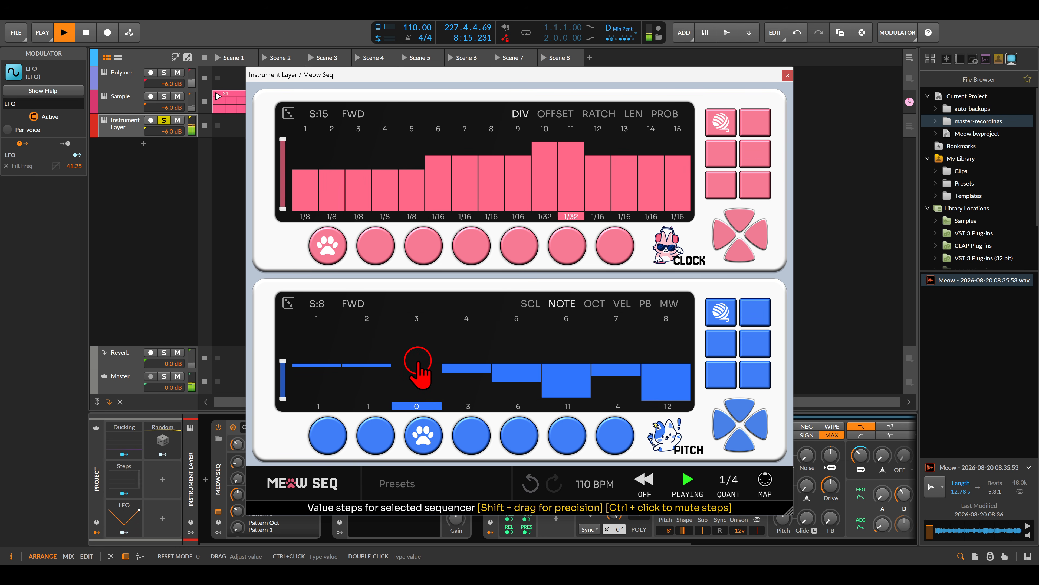
{"action": "left_click_drag", "start_coordinate": [322, 304], "coordinate": [323, 309]}
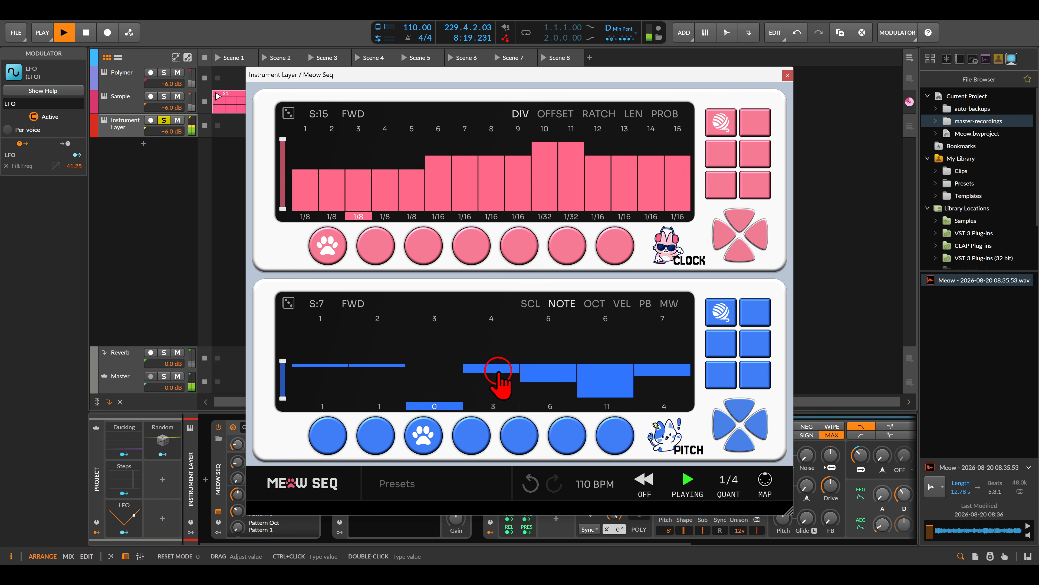
In note pattern 3, set step 5 to +6 and step 6 to +4, and return to note pattern 1
{"action": "left_click_drag", "start_coordinate": [610, 399], "coordinate": [611, 352]}
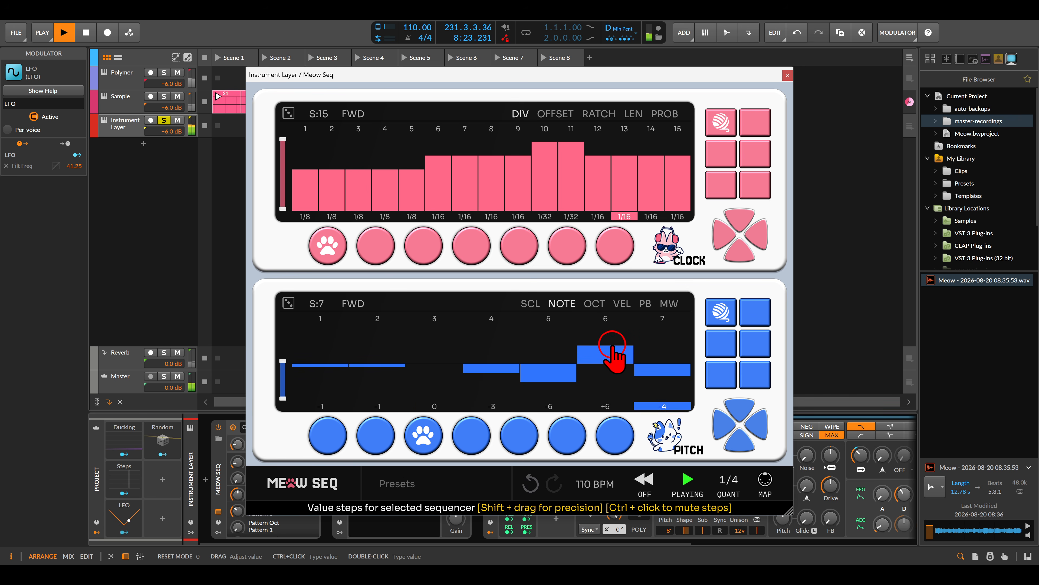
{"action": "left_click_drag", "start_coordinate": [555, 370], "coordinate": [558, 347]}
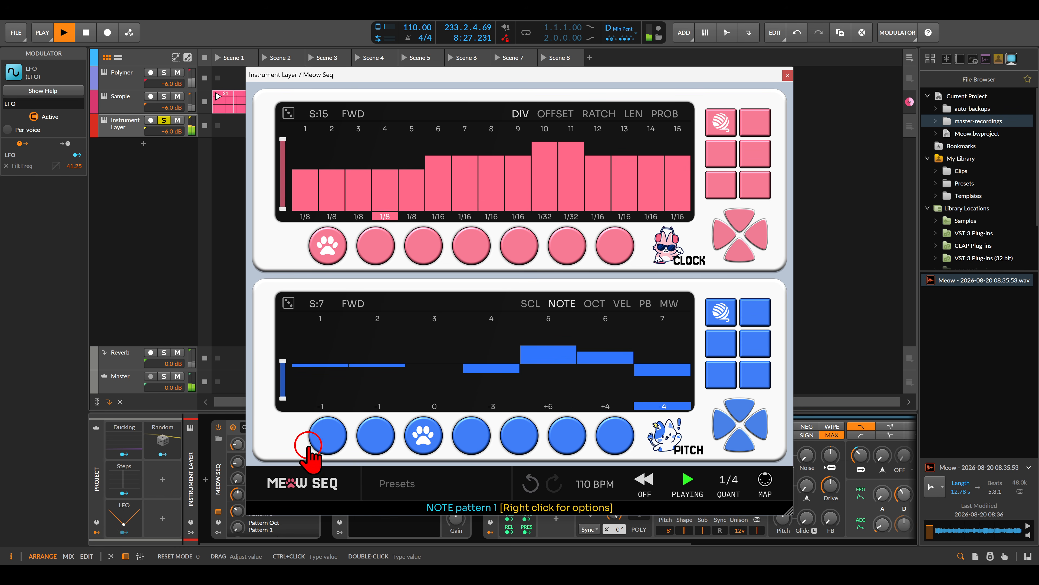
{"action": "left_click", "coordinate": [321, 439]}
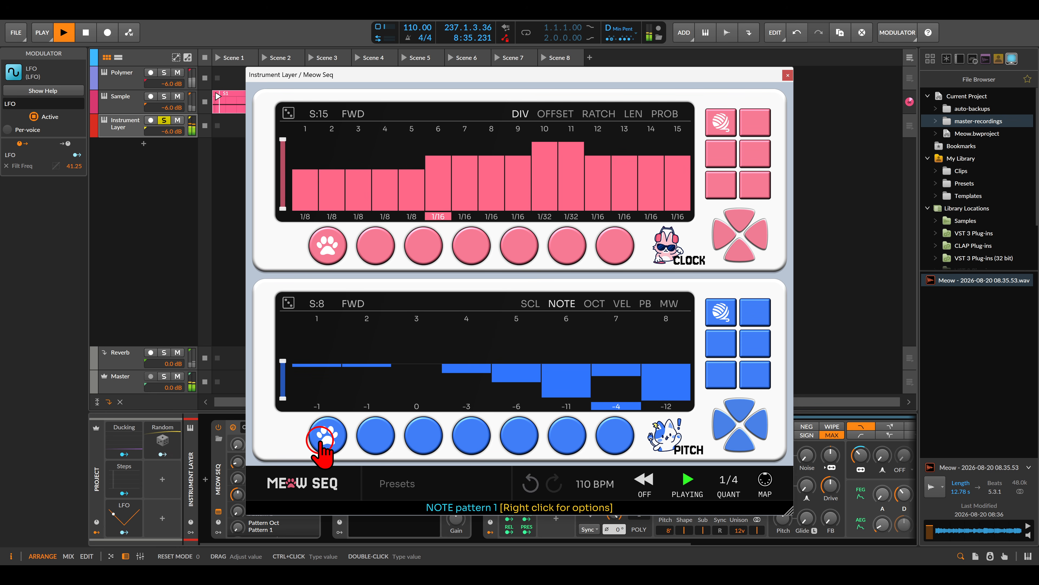
Set step 1 of the clock's ratchet sequence to 3
{"action": "left_click", "coordinate": [599, 114]}
{"action": "left_click", "coordinate": [316, 185]}
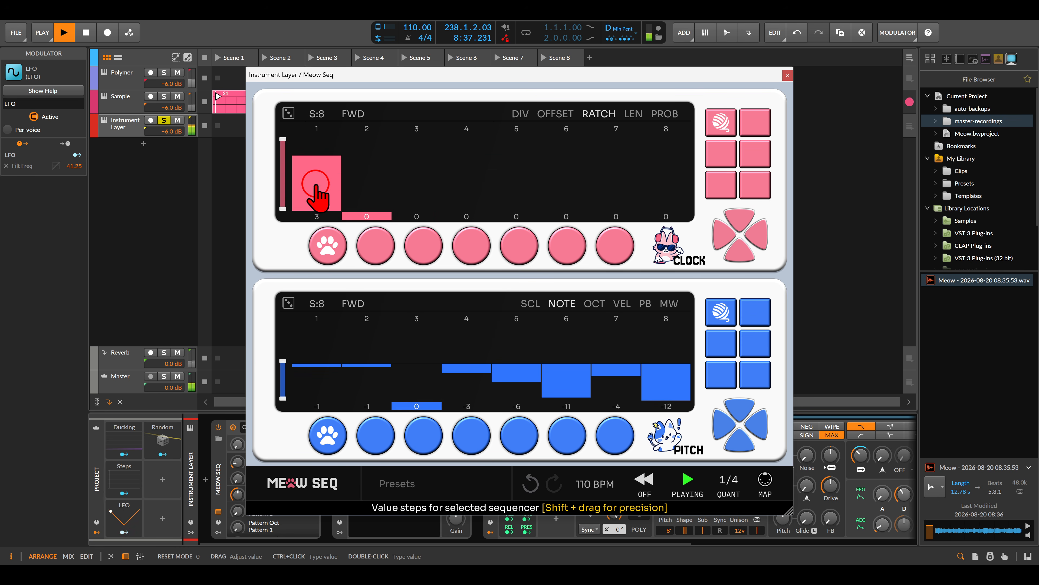
Set the ratchet of clock step 1 to 1 and return the clock sequencer to the DIV lane
{"action": "left_click_drag", "start_coordinate": [317, 185], "coordinate": [318, 190]}
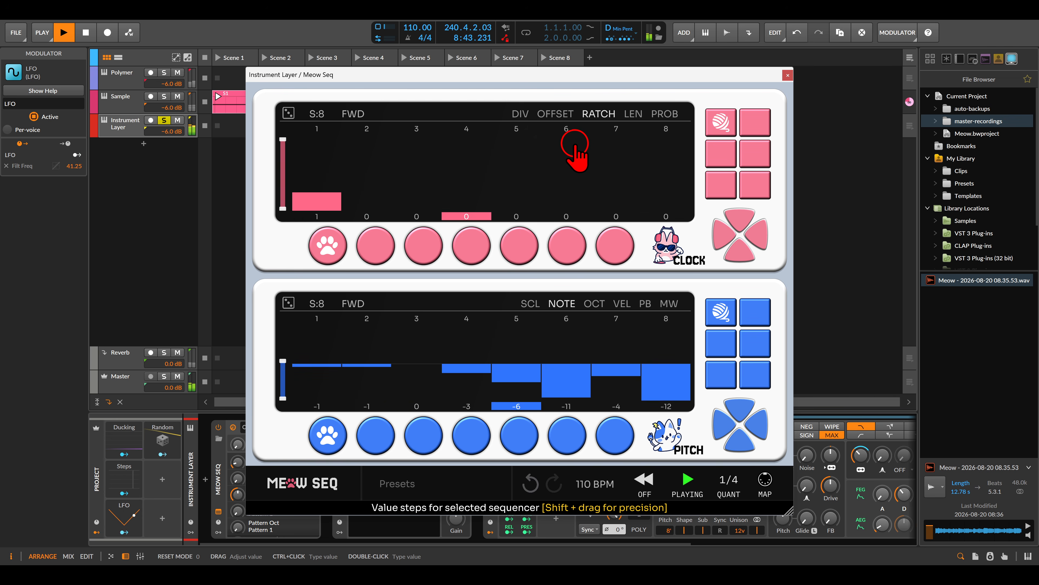
{"action": "left_click", "coordinate": [522, 119]}
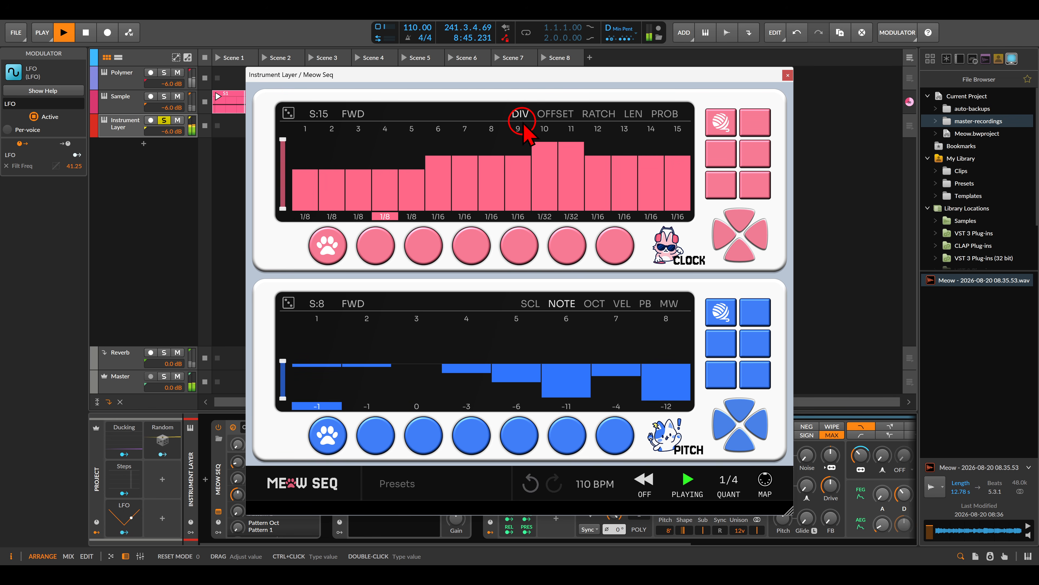
Audition NOTE patterns 2 and 3 of the pitch sequencer, return to pattern 1 and close the Meow Seq window
{"action": "left_click", "coordinate": [374, 435]}
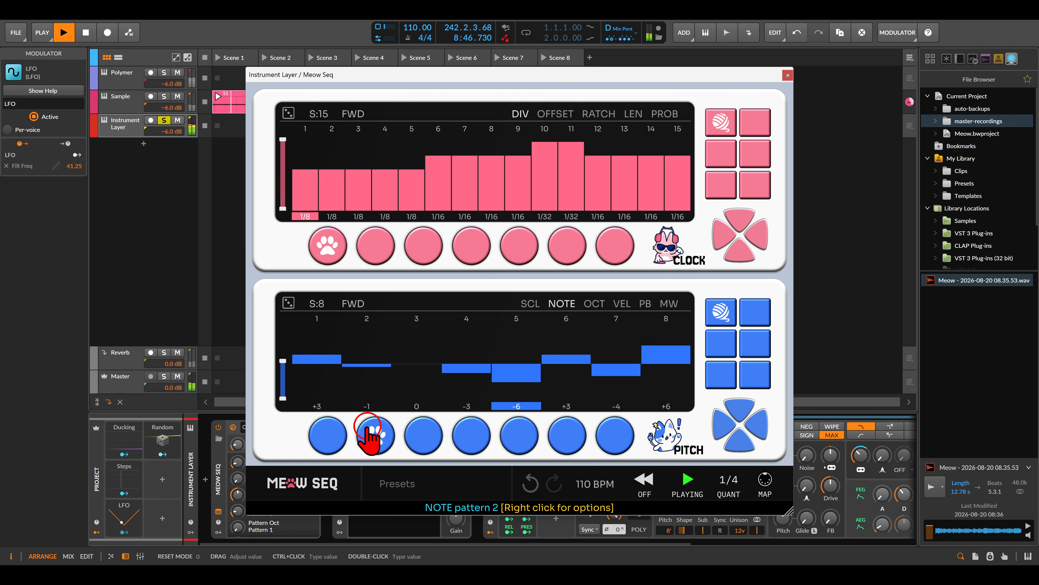
{"action": "left_click", "coordinate": [336, 437]}
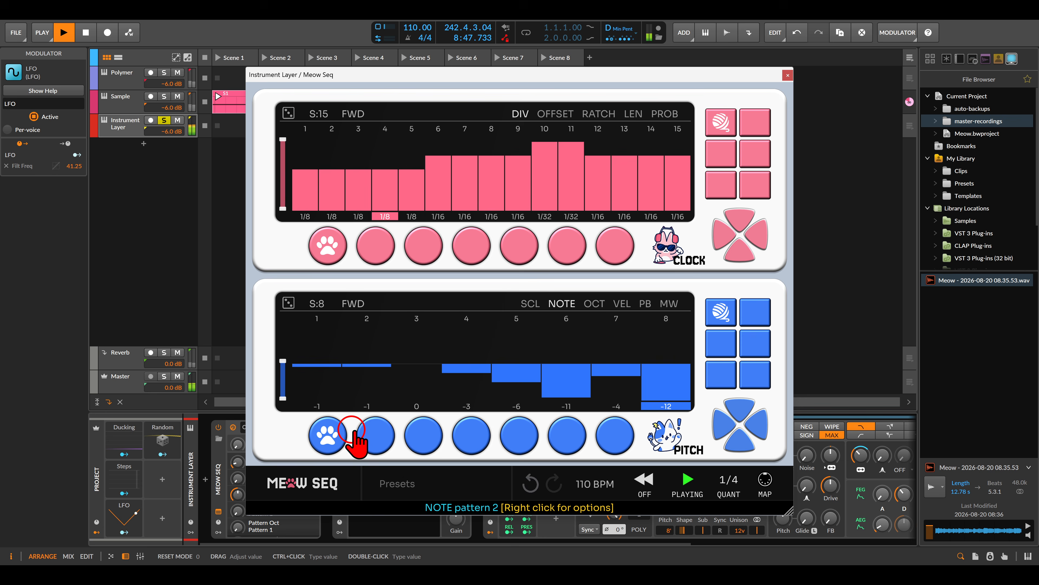
{"action": "left_click", "coordinate": [426, 437]}
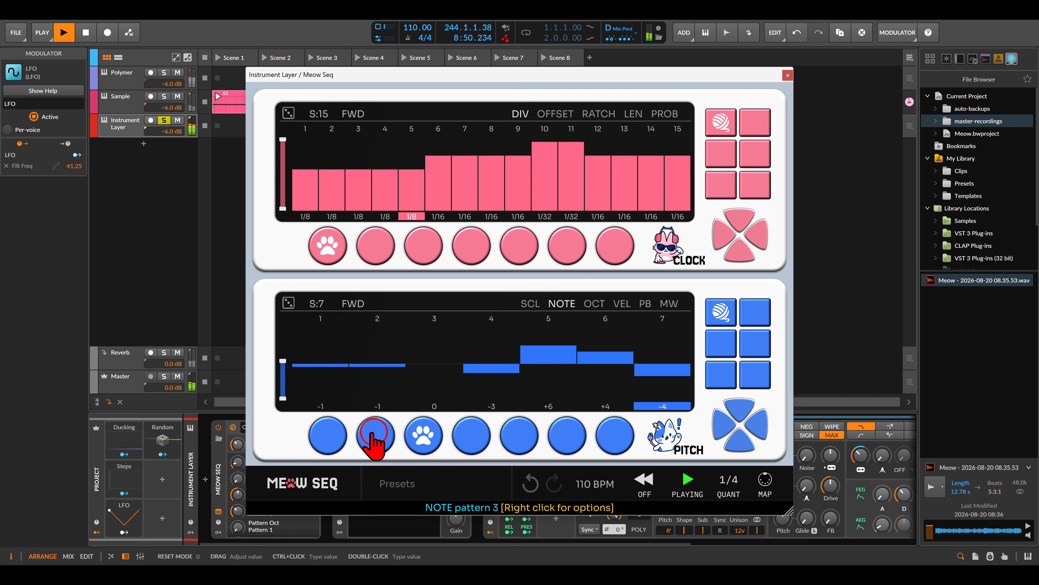
{"action": "left_click", "coordinate": [335, 431]}
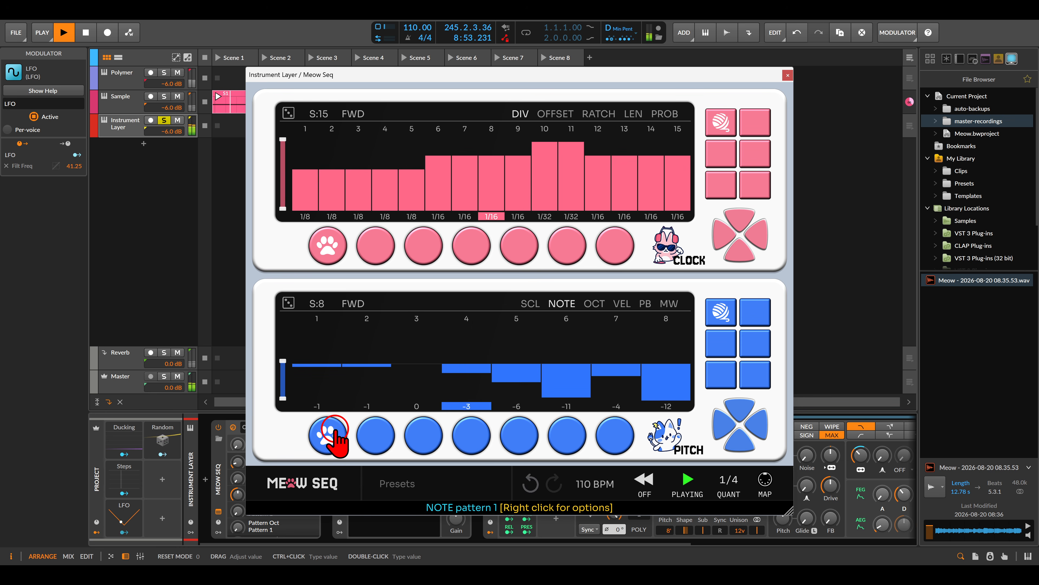
{"action": "left_click", "coordinate": [359, 427]}
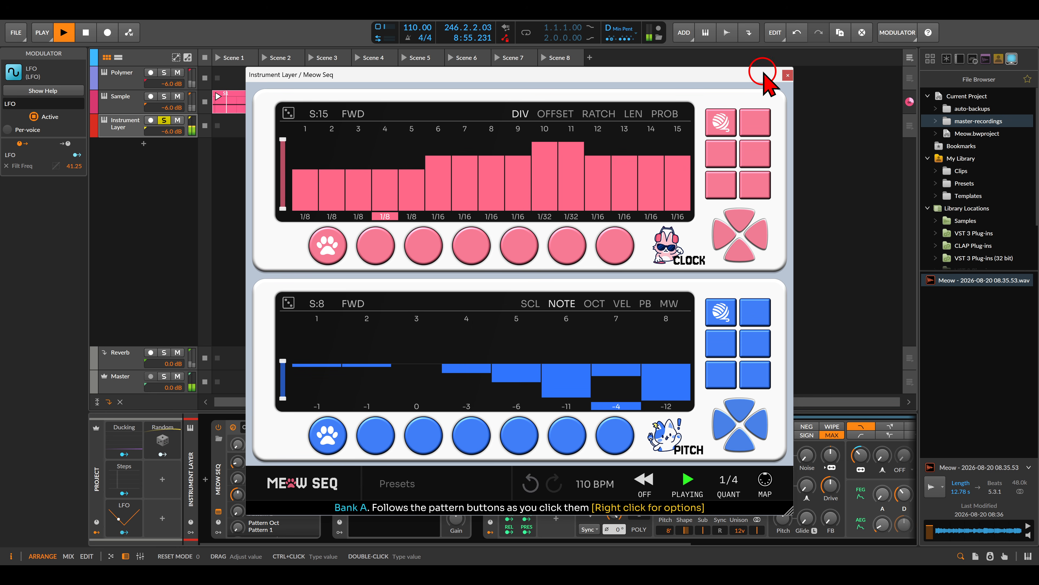
{"action": "left_click", "coordinate": [788, 75]}
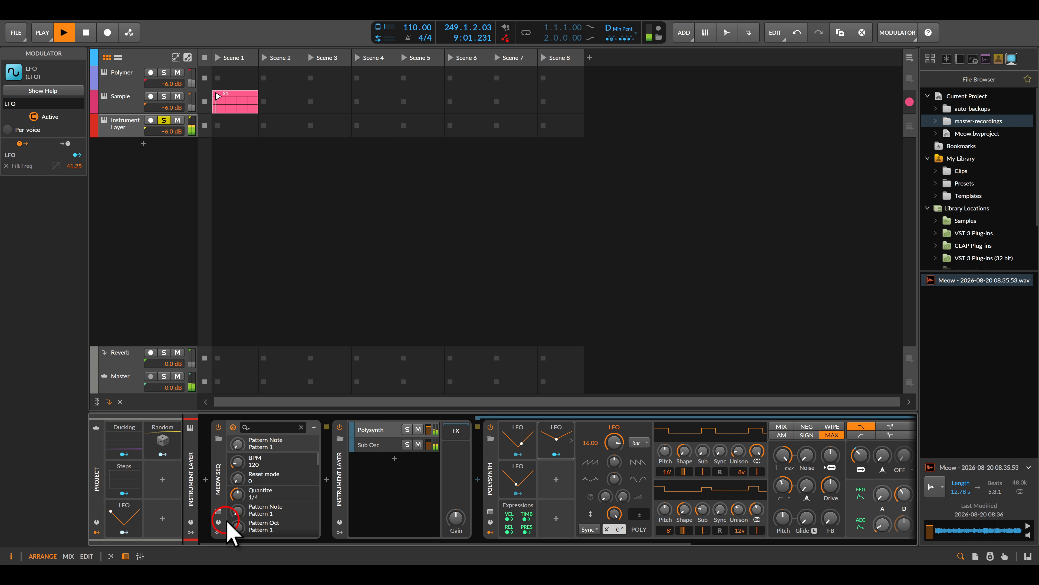
Add a Steps modulator to the Meow Seq device and set its timebase to Quarter note
{"action": "left_click", "coordinate": [225, 522]}
{"action": "left_click", "coordinate": [235, 441]}
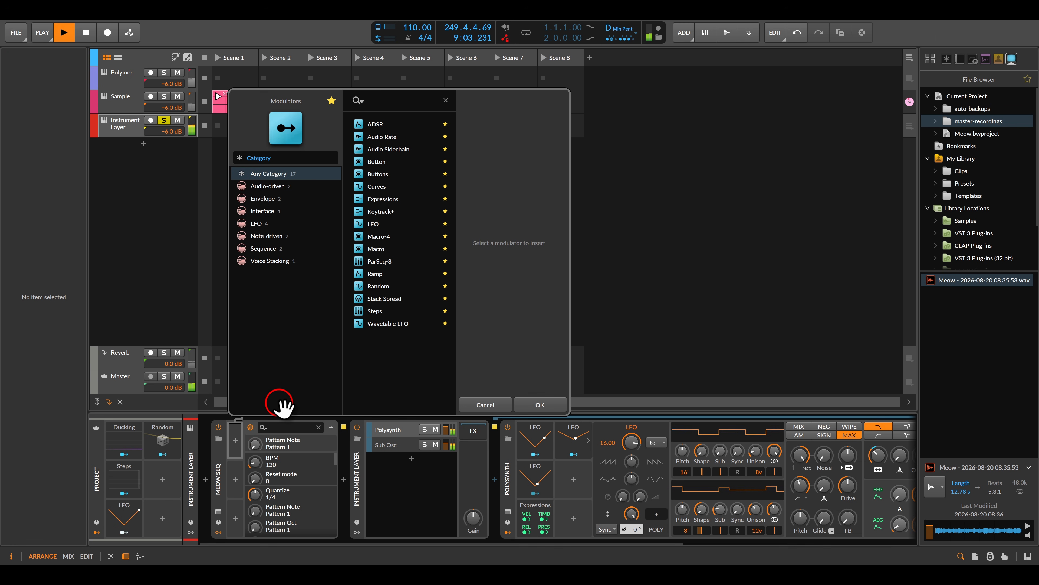
{"action": "left_click_drag", "start_coordinate": [282, 403], "coordinate": [246, 441]}
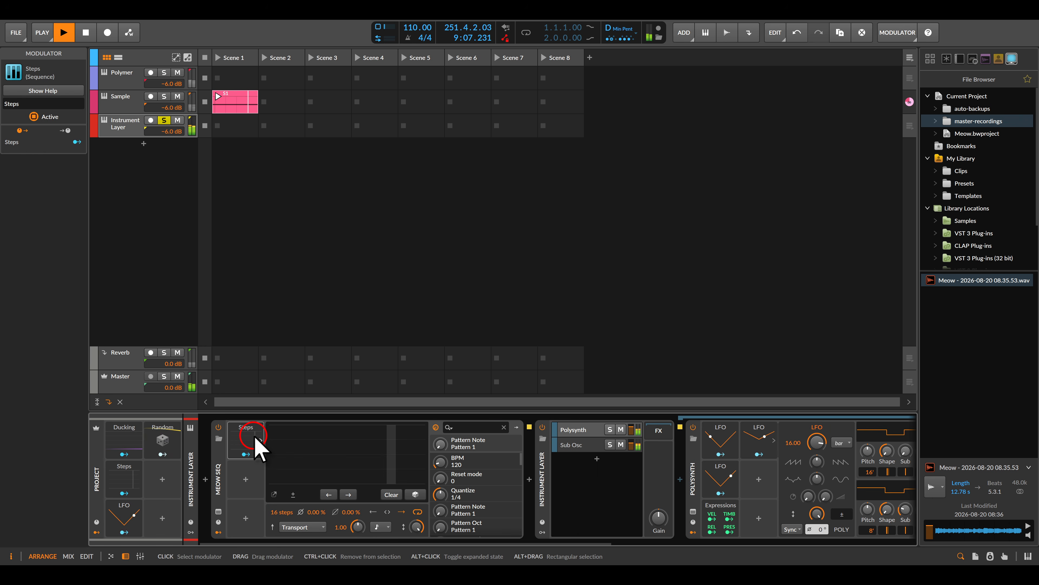
{"action": "left_click", "coordinate": [380, 527]}
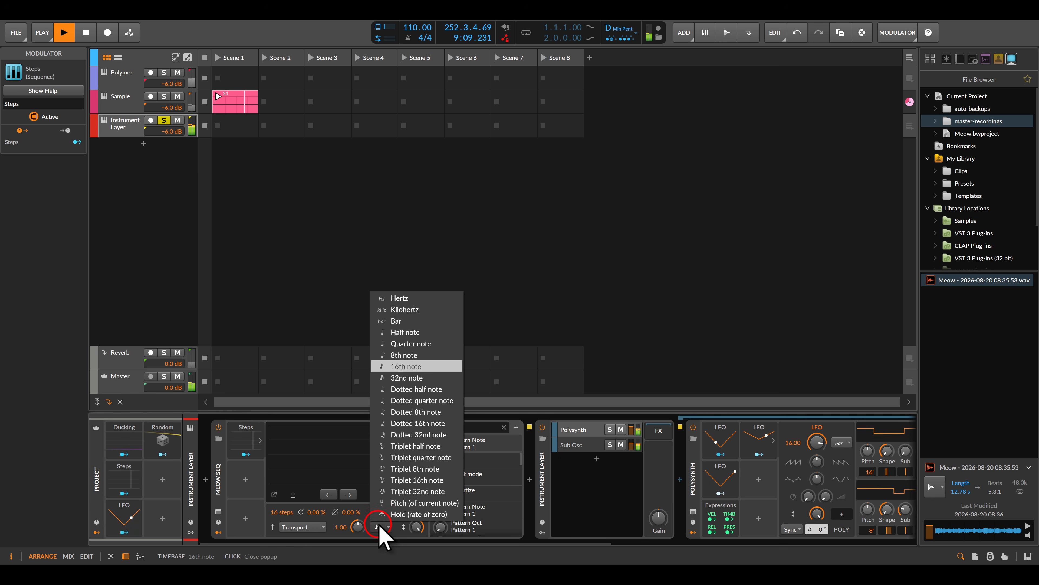
{"action": "left_click", "coordinate": [391, 355]}
{"action": "left_click", "coordinate": [256, 466]}
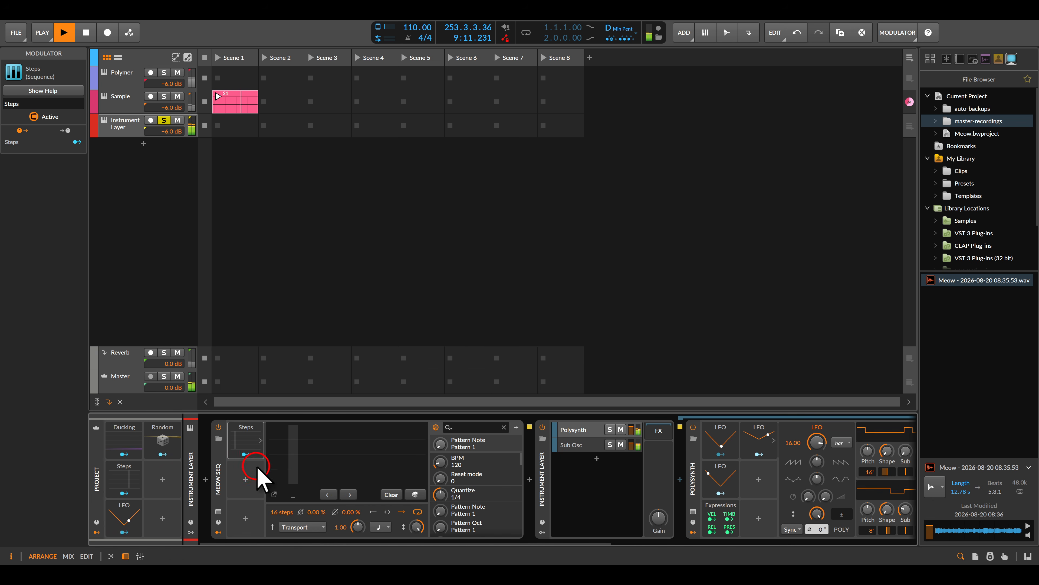
Map the Steps modulator to Meow Seq's Pattern Note parameter with a modulation amount of 0.520
{"action": "left_click", "coordinate": [246, 455]}
{"action": "mouse_move", "coordinate": [446, 445]}
{"action": "left_mouse_down"}
{"action": "mouse_move", "coordinate": [445, 434]}
{"action": "mouse_move", "coordinate": [441, 443]}
{"action": "left_mouse_up"}
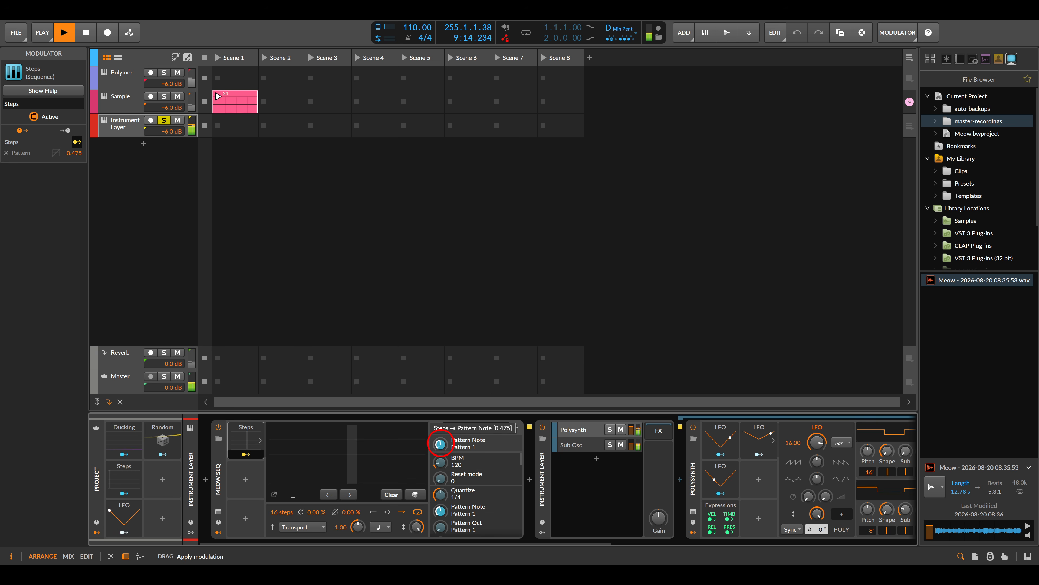
{"action": "left_click", "coordinate": [257, 455]}
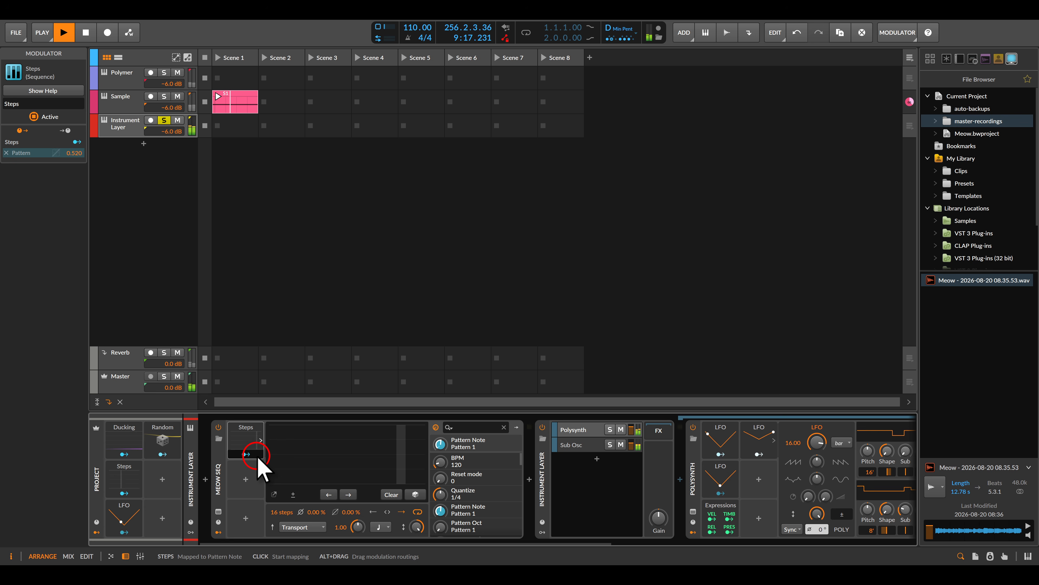
Draw steps 6 to 8 in the Steps modulator at about 36%
{"action": "left_click", "coordinate": [323, 463]}
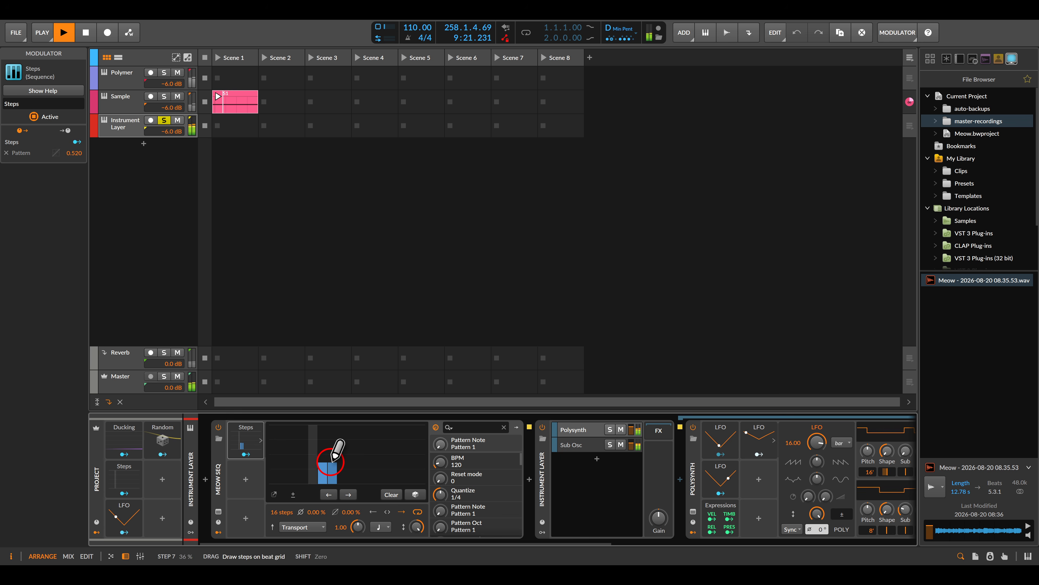
{"action": "left_click", "coordinate": [334, 461]}
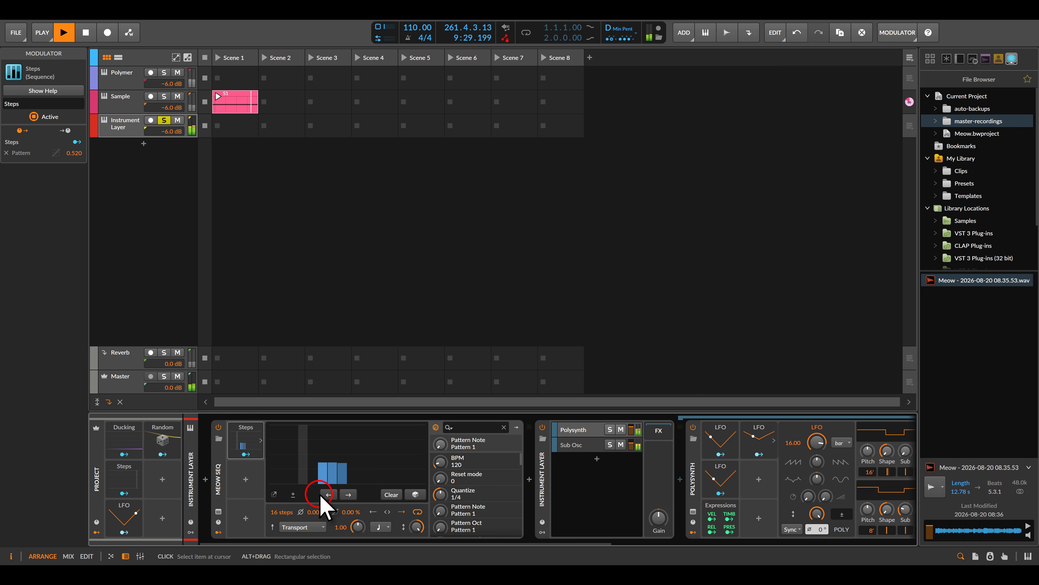
{"action": "left_click", "coordinate": [357, 492]}
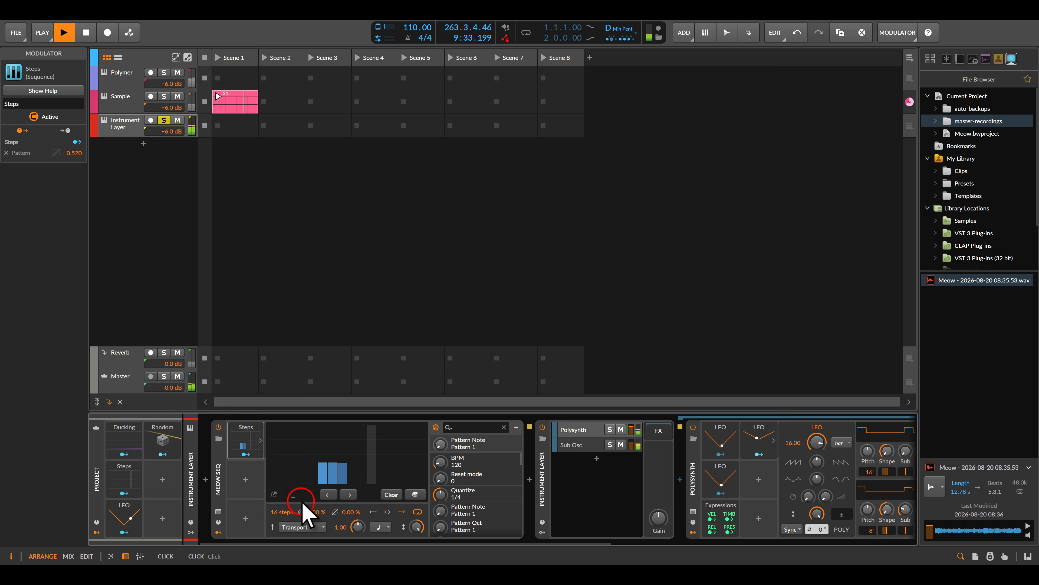
Watch how the Steps modulation affects the pitch pattern selection in the Meow Seq window, then close the window
{"action": "left_click", "coordinate": [218, 510]}
{"action": "left_click", "coordinate": [365, 455]}
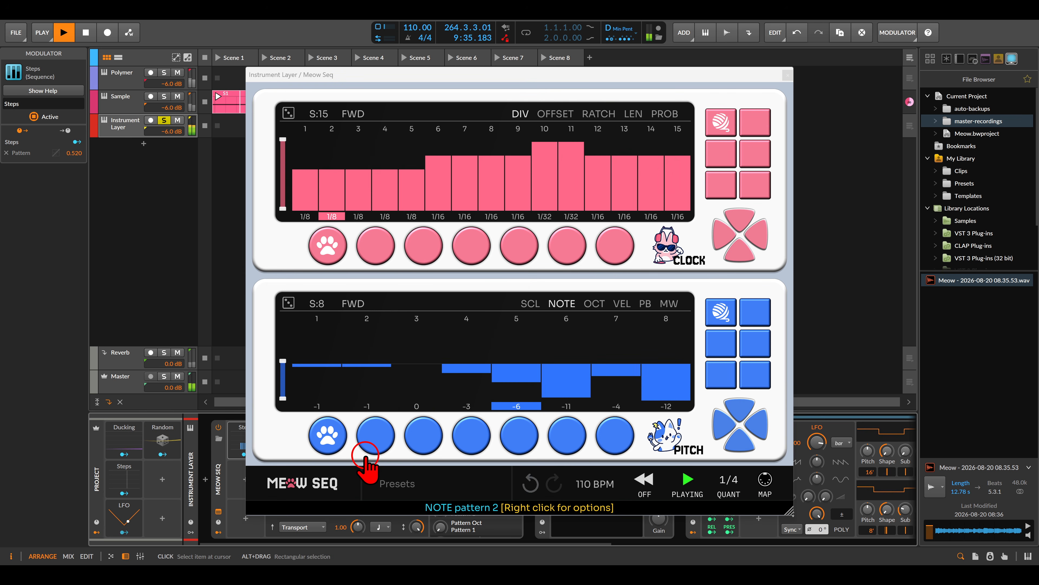
{"action": "left_click", "coordinate": [271, 439]}
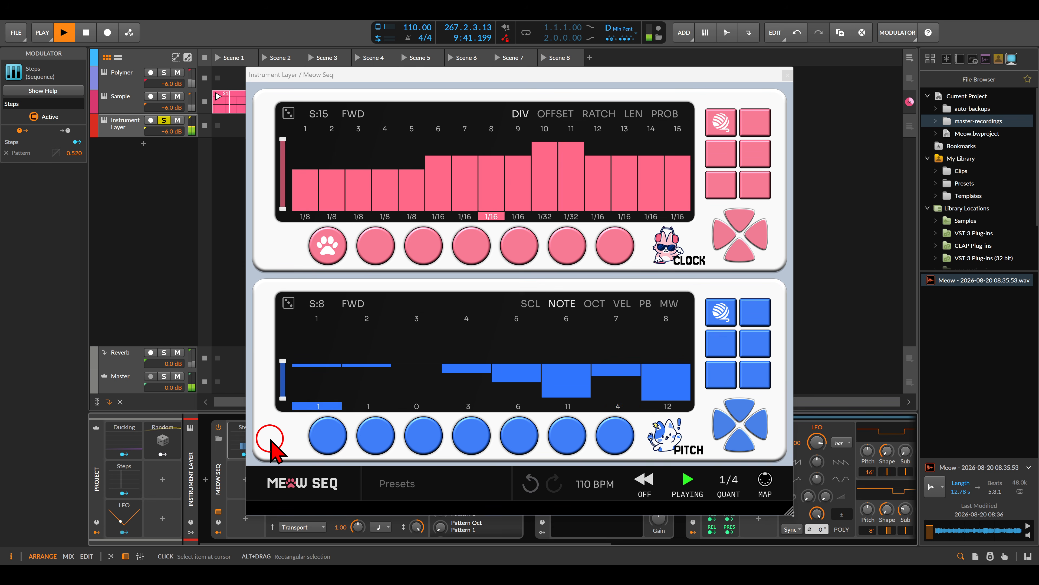
{"action": "left_click", "coordinate": [786, 75]}
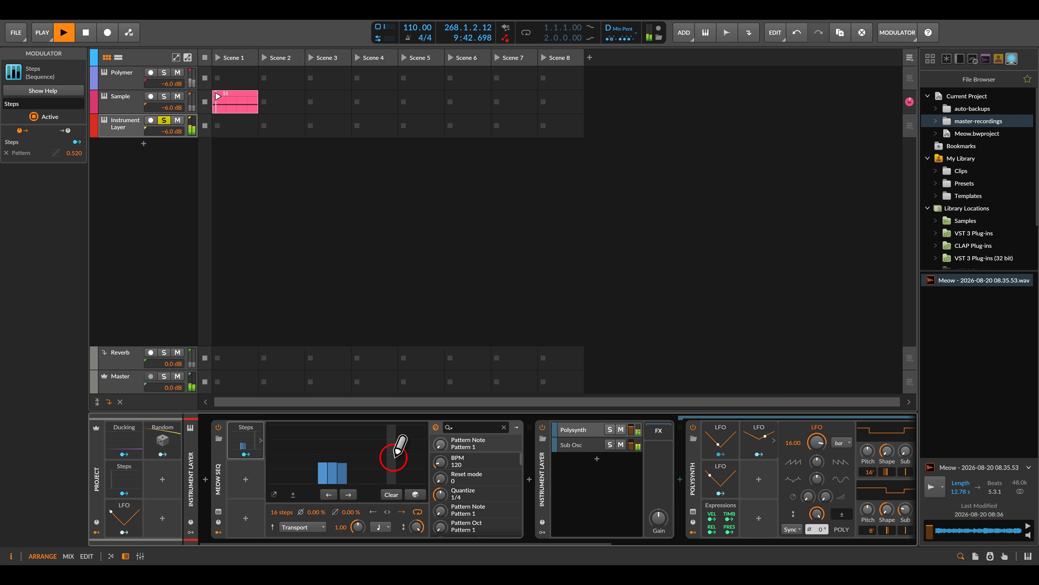
Set the Steps timebase to Bar and redraw the grid with step 8 empty and steps 13 and 14 at about 72%
{"action": "left_click", "coordinate": [383, 527]}
{"action": "left_click", "coordinate": [422, 323]}
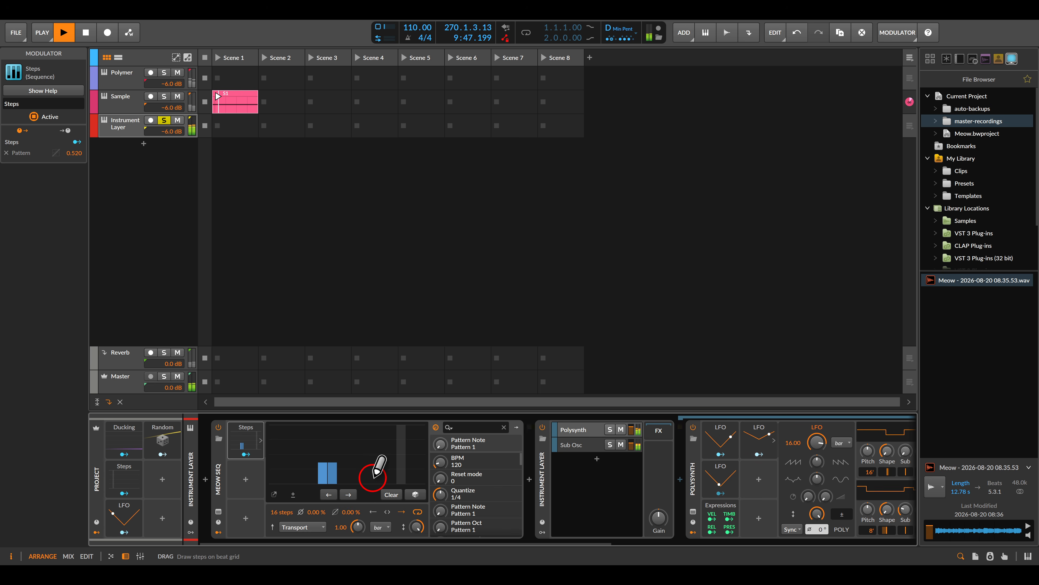
{"action": "left_click_drag", "start_coordinate": [388, 445], "coordinate": [389, 441]}
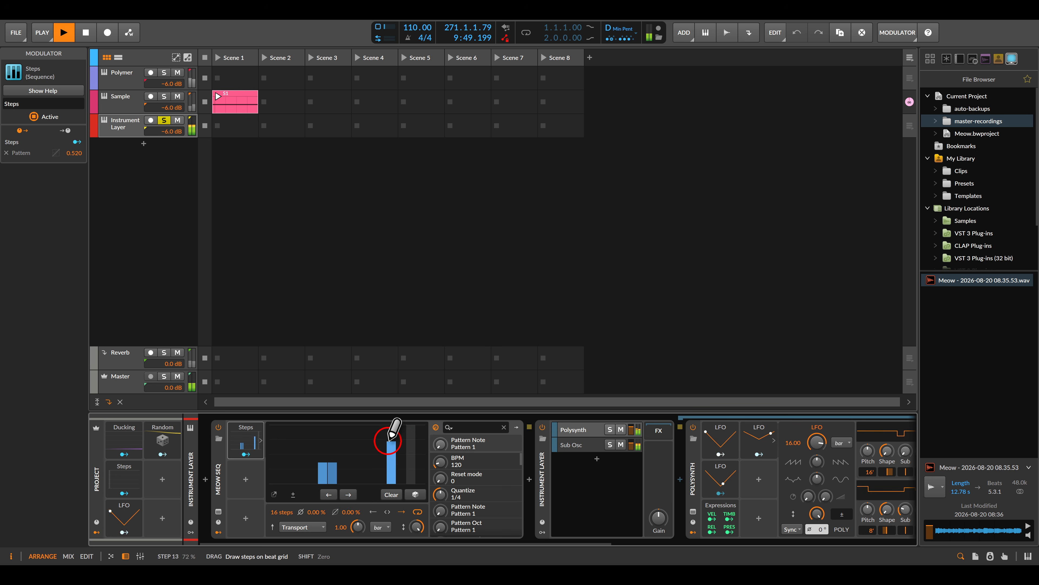
Unsolo the Instrument Layer track and check the pattern playback in the Meow Seq window alongside the other tracks
{"action": "left_click", "coordinate": [219, 511]}
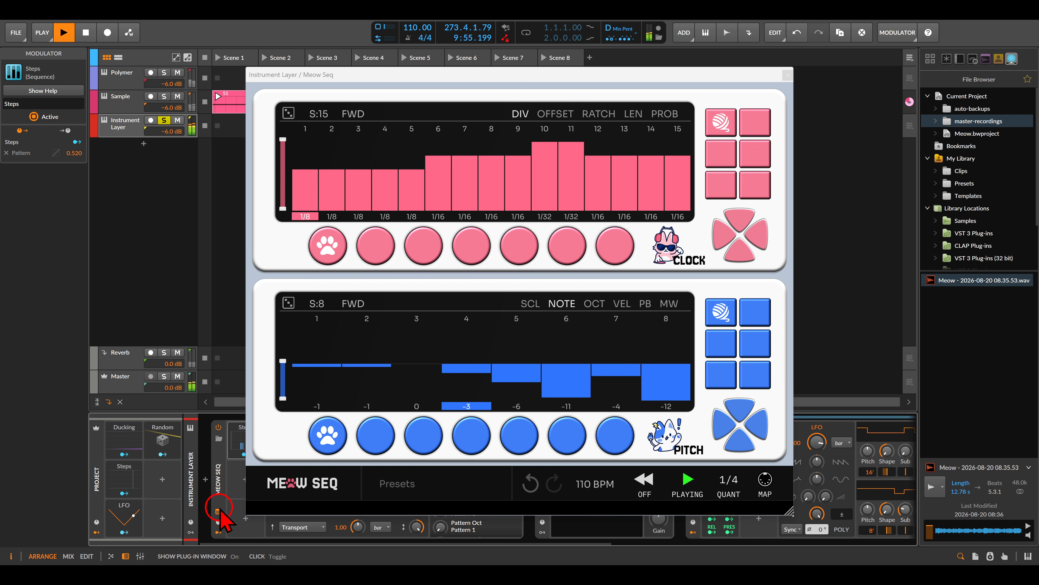
{"action": "left_click_drag", "start_coordinate": [476, 74], "coordinate": [610, 74]}
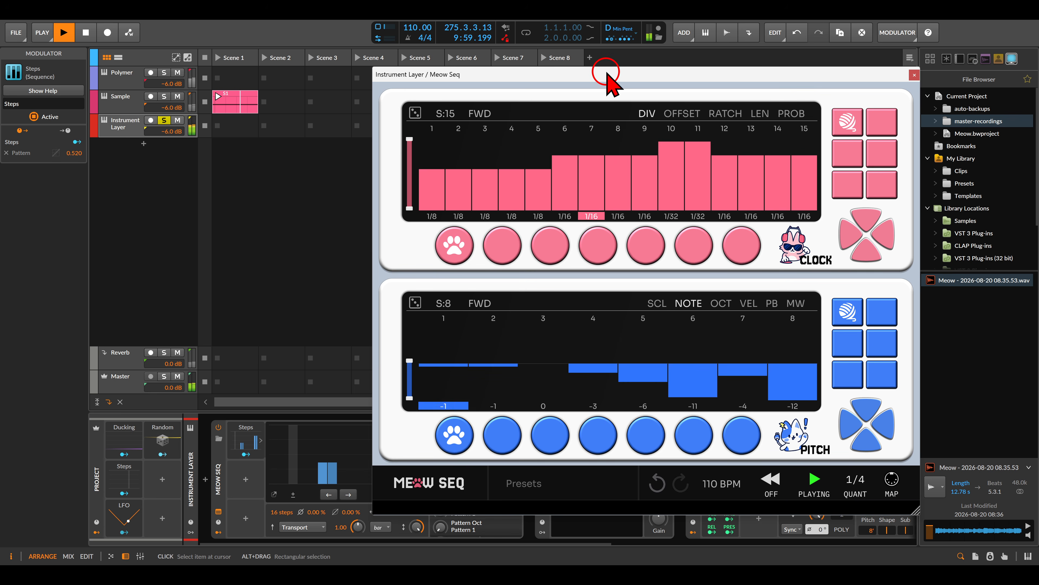
{"action": "left_click", "coordinate": [164, 121]}
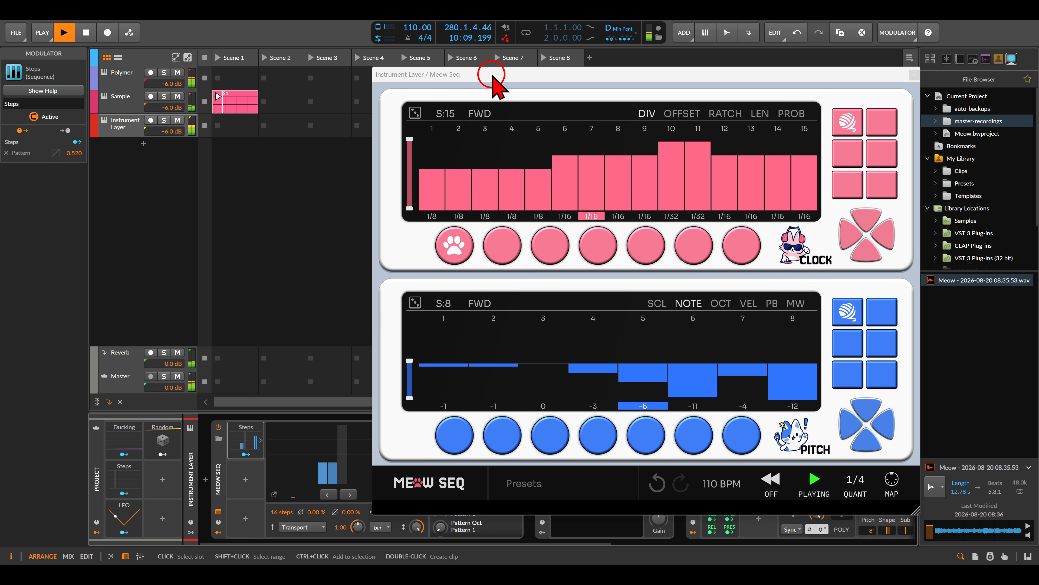
{"action": "left_click_drag", "start_coordinate": [492, 74], "coordinate": [532, 73]}
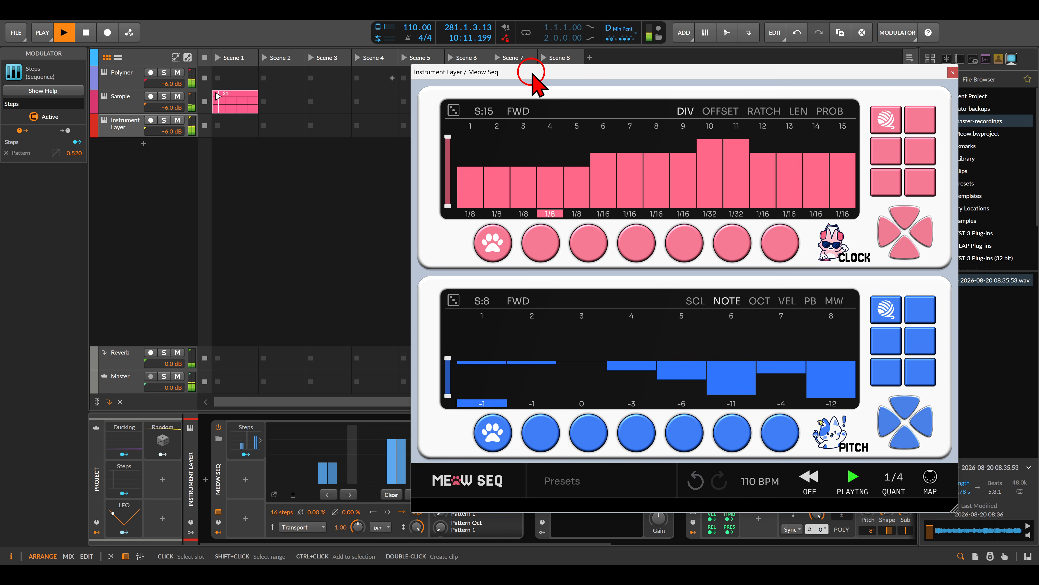
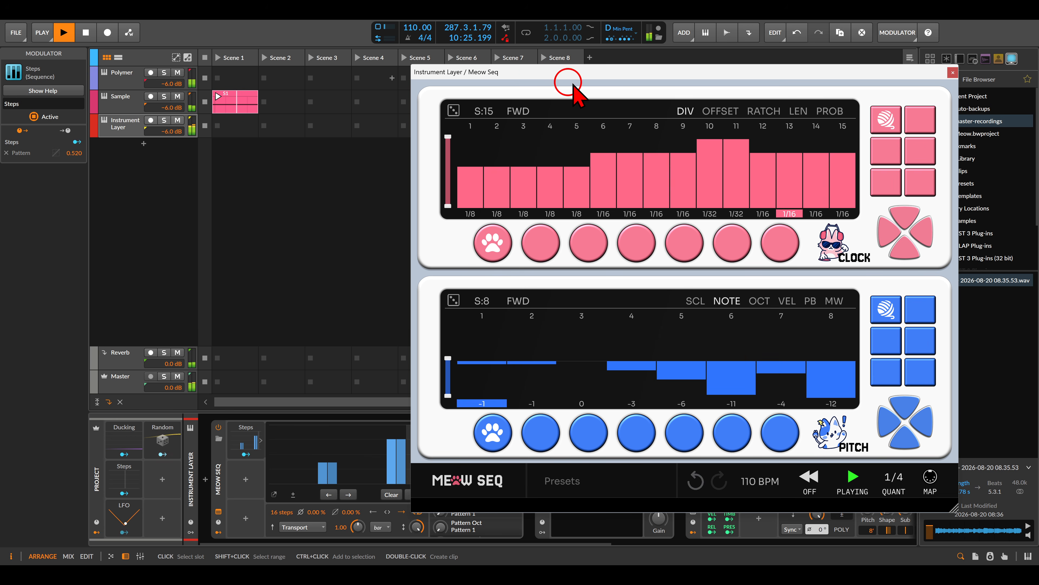
{"action": "left_click", "coordinate": [953, 73]}
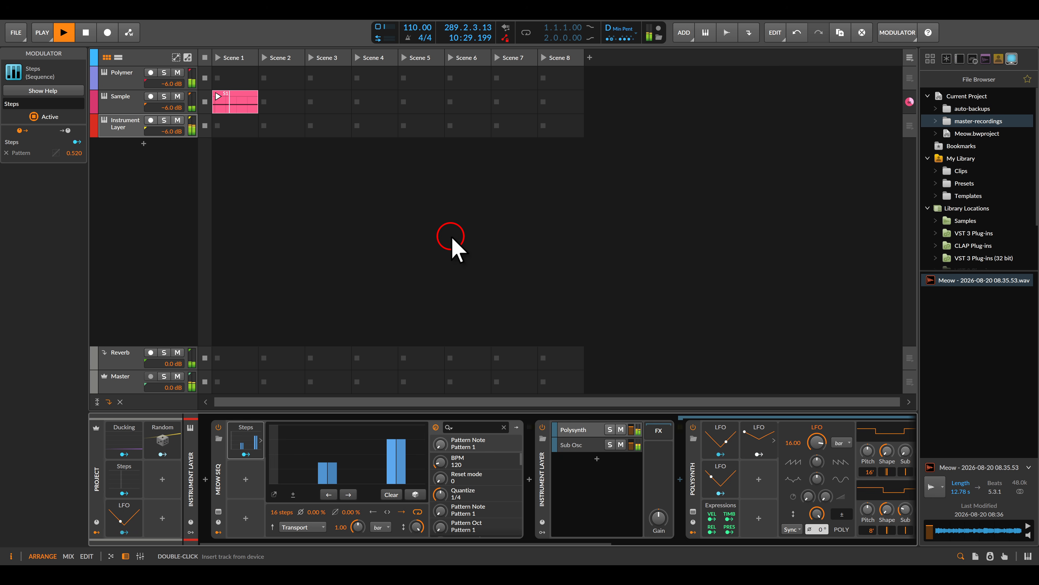
Rename the Instrument Layer track to "Bass"
{"action": "double_click", "coordinate": [119, 124]}
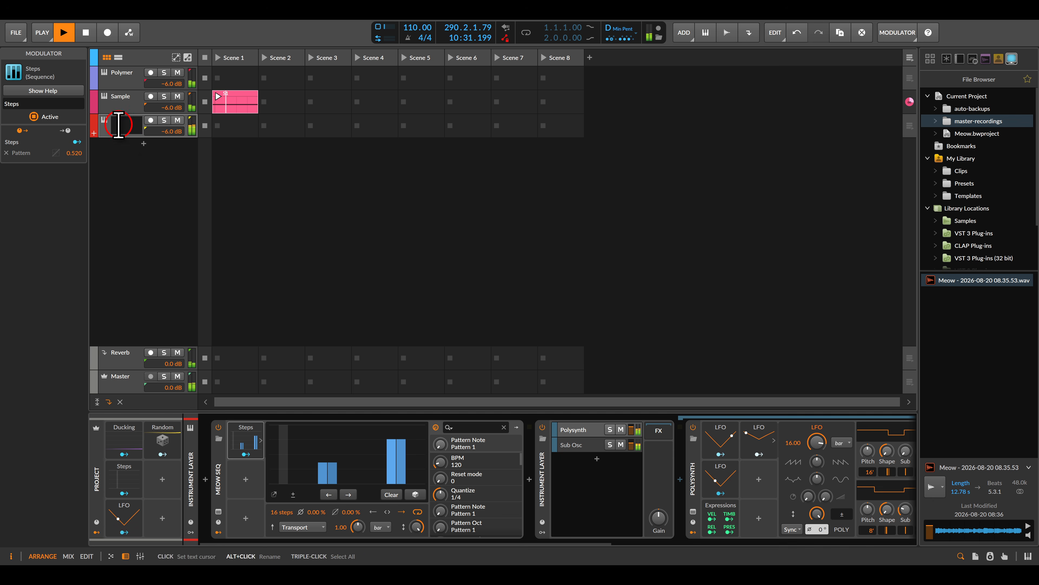
{"action": "type", "text": "Bass"}
{"action": "key", "text": "Return"}
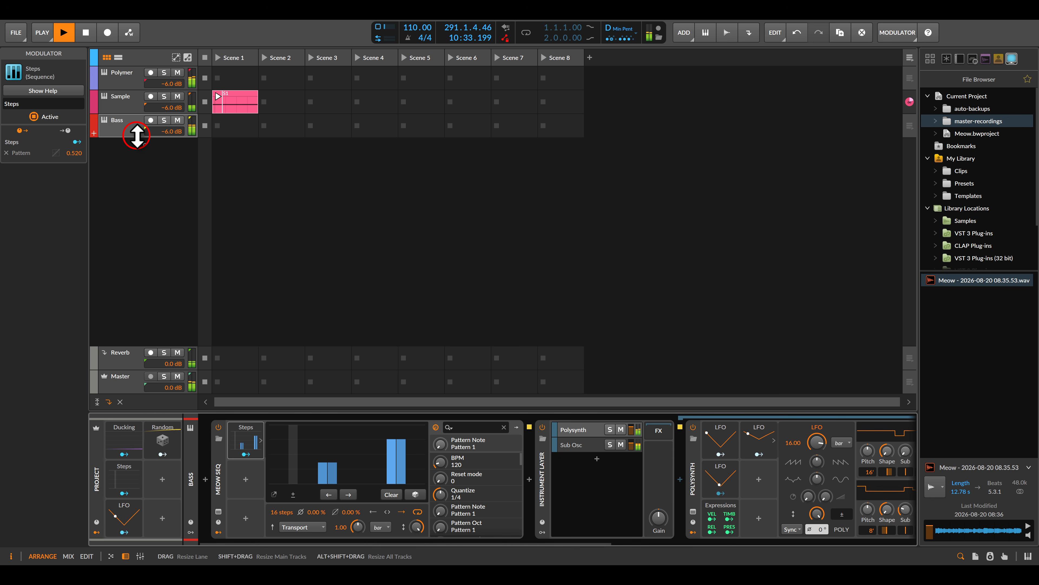
Hide the modulator sections of the Meow Seq and Polysynth devices on the Bass track
{"action": "left_click", "coordinate": [218, 532]}
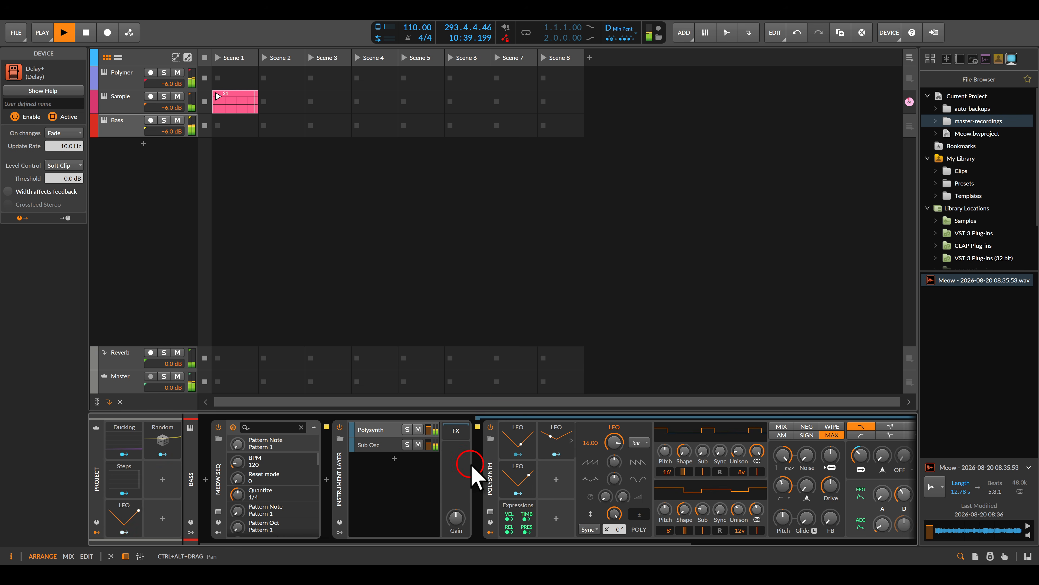
{"action": "left_click_drag", "start_coordinate": [470, 475], "coordinate": [318, 479]}
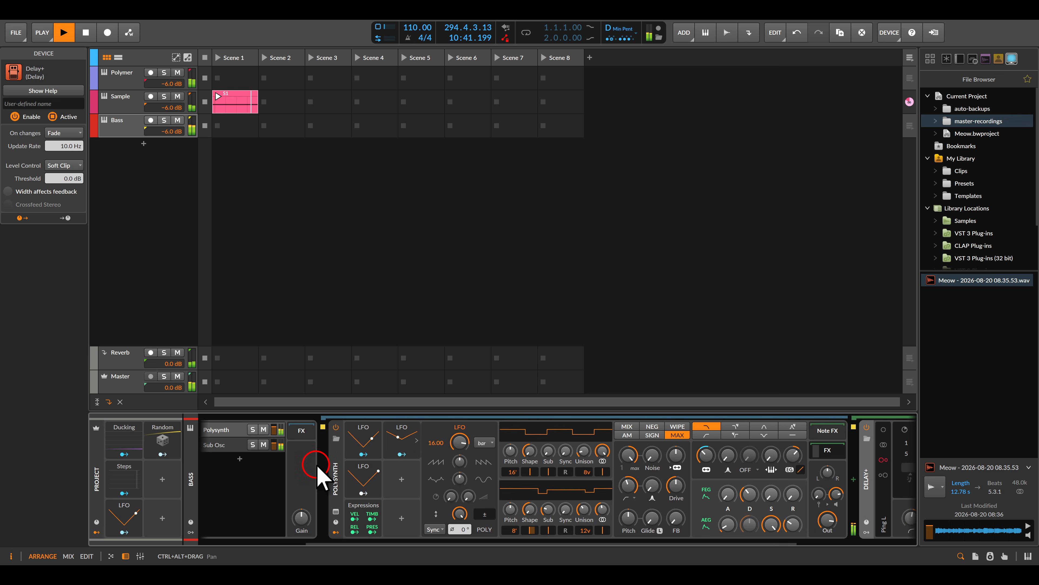
{"action": "left_click", "coordinate": [335, 532]}
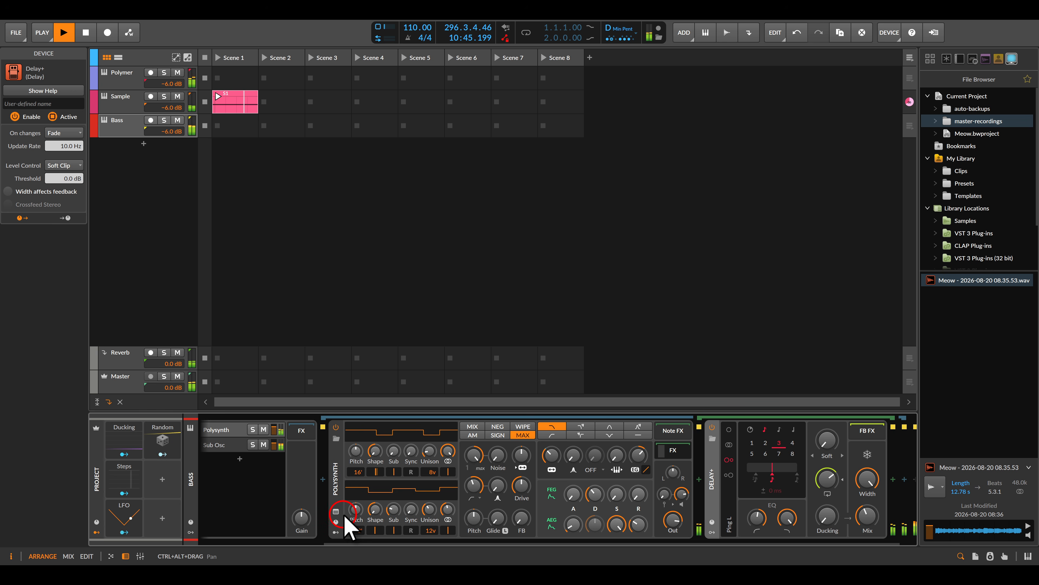
{"action": "left_click_drag", "start_coordinate": [333, 470], "coordinate": [546, 466]}
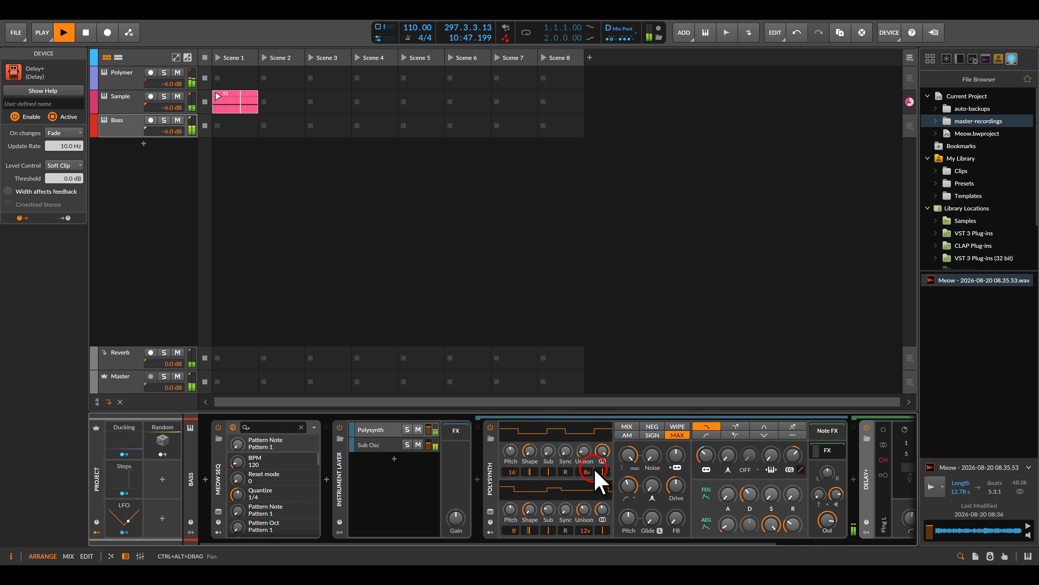
{"action": "left_click", "coordinate": [489, 458]}
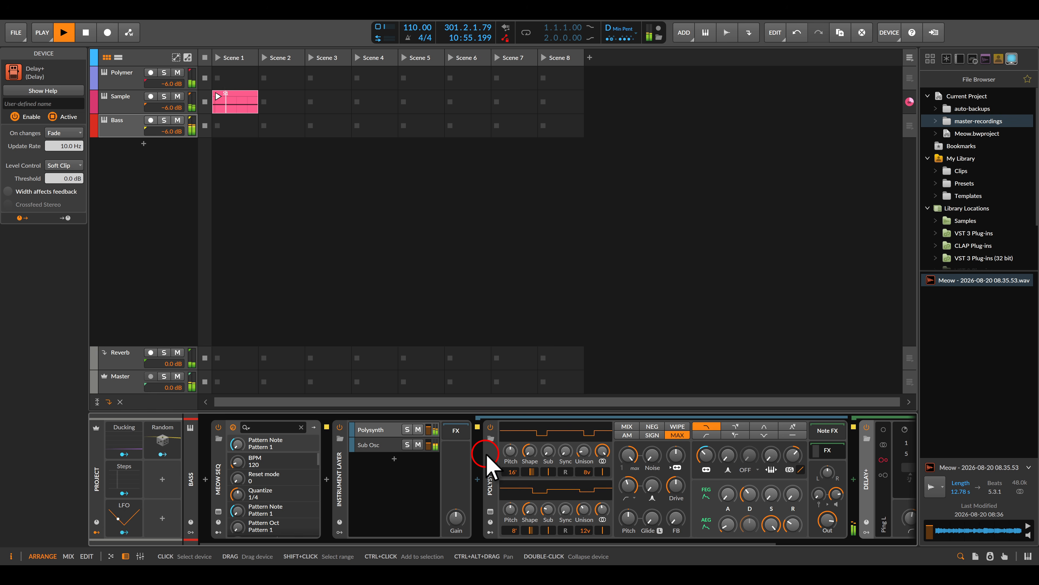
Set the Polysynth's pre-filter drive to about +2.3 dB and its output to about -4.2 dB
{"action": "left_click_drag", "start_coordinate": [489, 466], "coordinate": [285, 455]}
{"action": "left_click", "coordinate": [631, 435]}
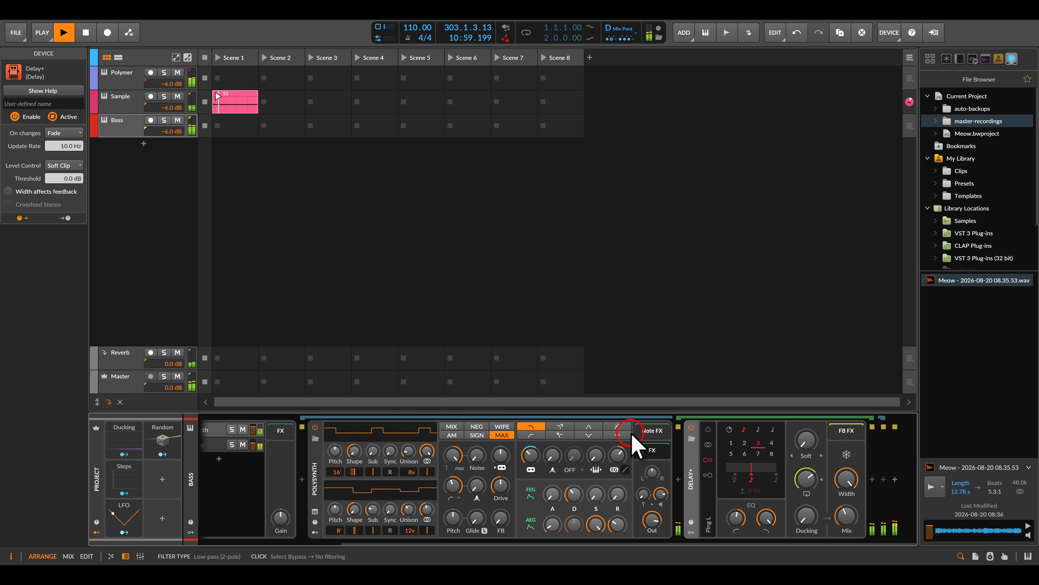
{"action": "left_click_drag", "start_coordinate": [497, 490], "coordinate": [497, 483]}
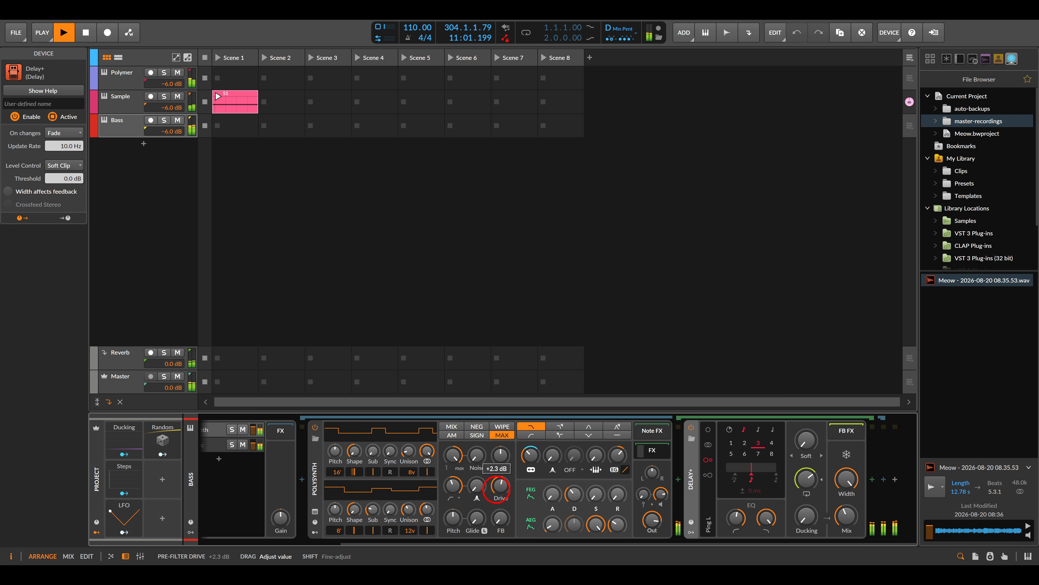
{"action": "left_click", "coordinate": [642, 517]}
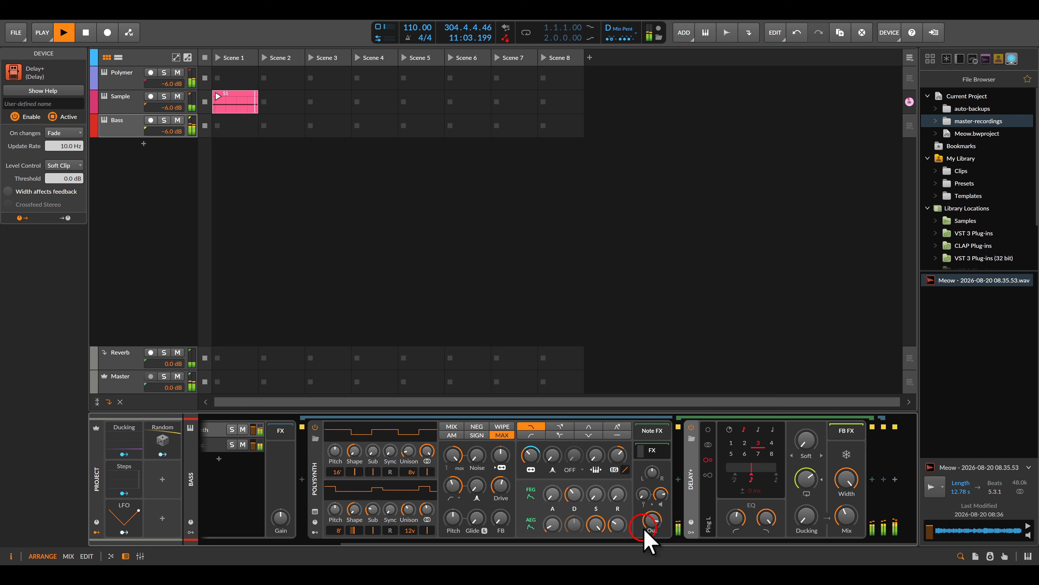
{"action": "left_click_drag", "start_coordinate": [645, 529], "coordinate": [653, 520]}
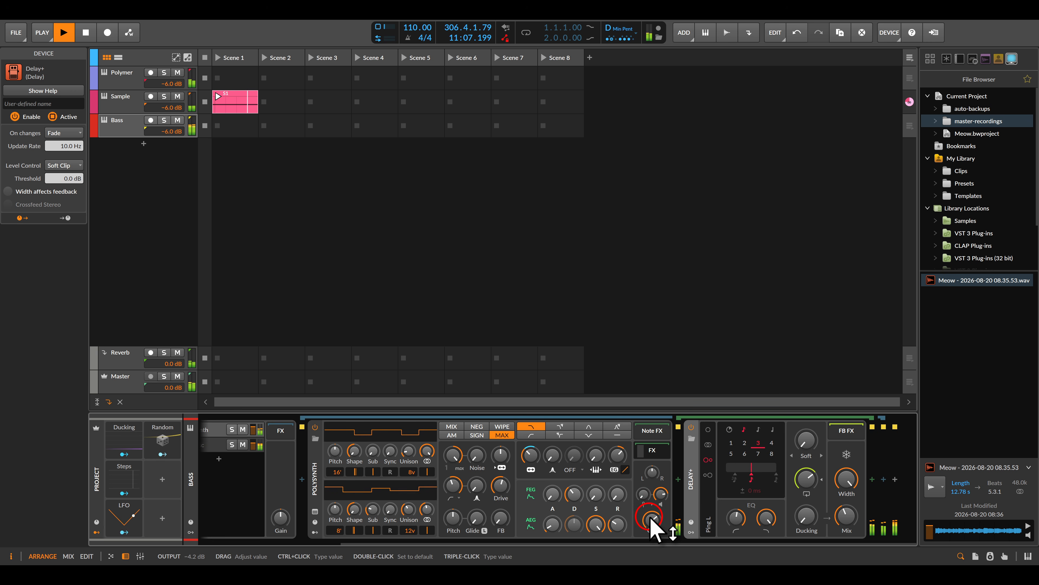
{"action": "left_click", "coordinate": [301, 279]}
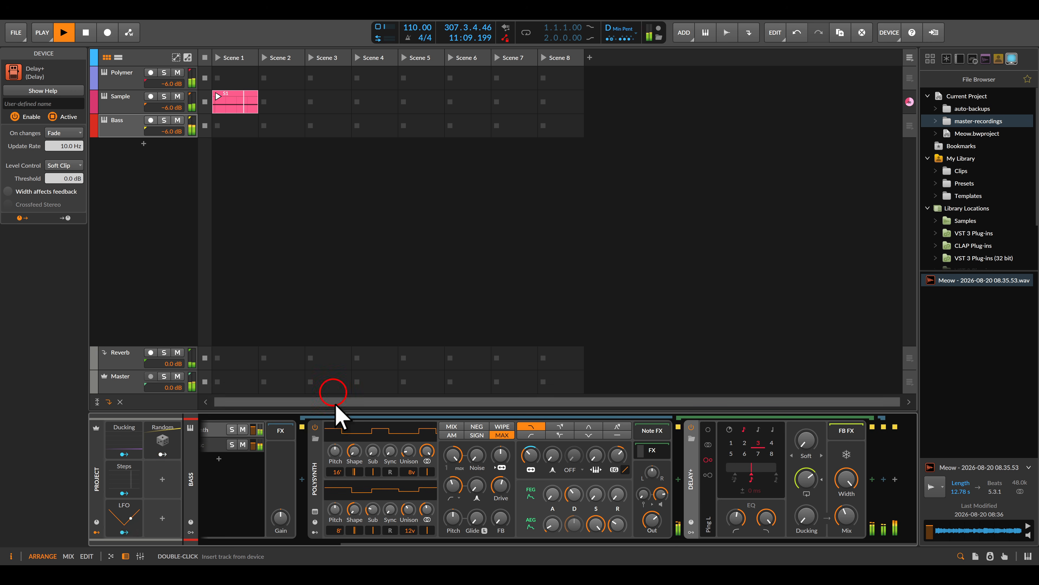
{"action": "scroll", "coordinate": [352, 458], "scroll_direction": "left", "scroll_amount": 3}
Add a new instrument track with a Polymer synth and switch its oscillator to Phase-1
{"action": "double_click", "coordinate": [170, 193]}
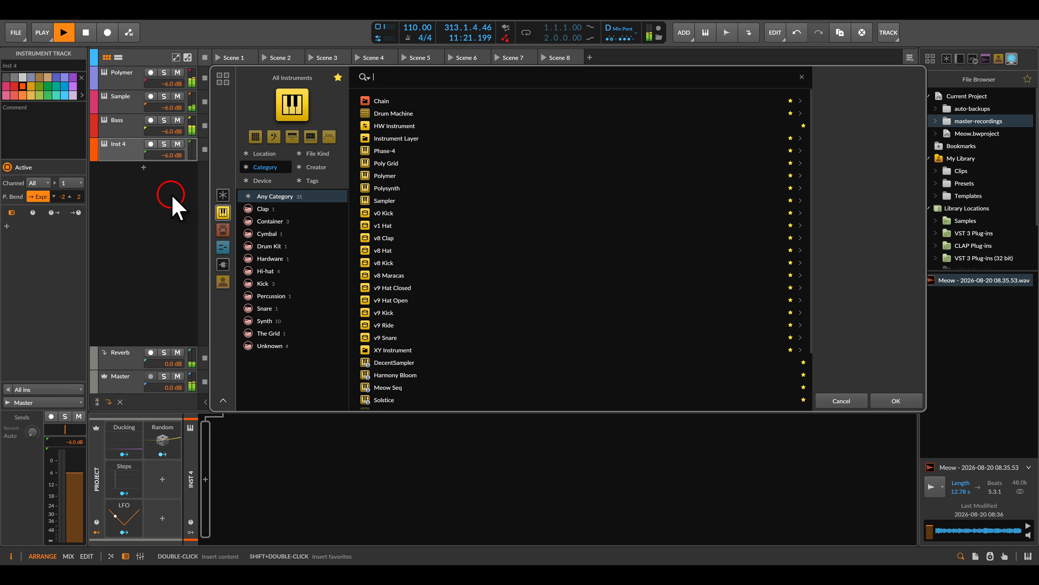
{"action": "double_click", "coordinate": [385, 176]}
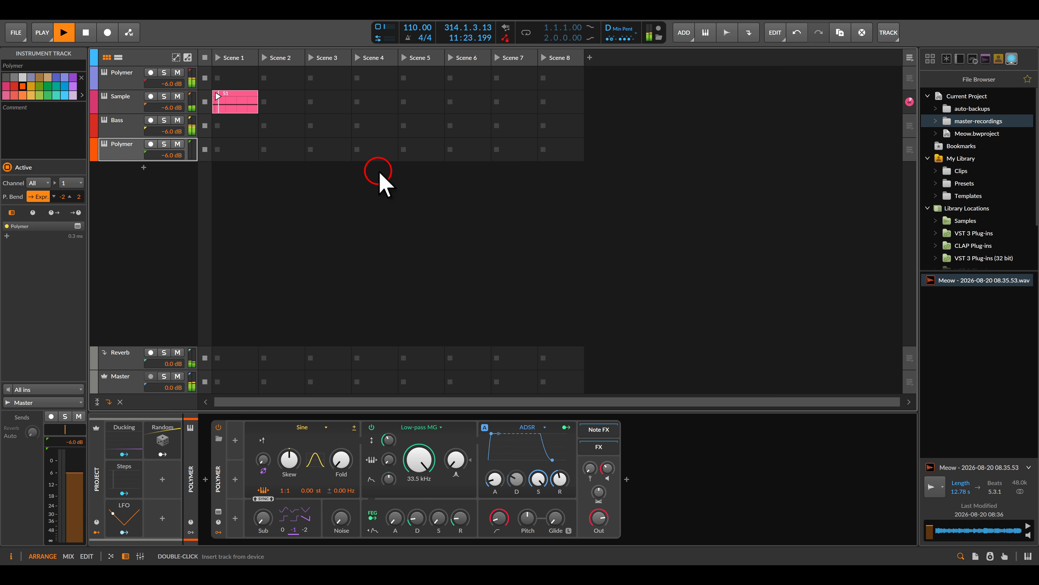
{"action": "left_click", "coordinate": [303, 426]}
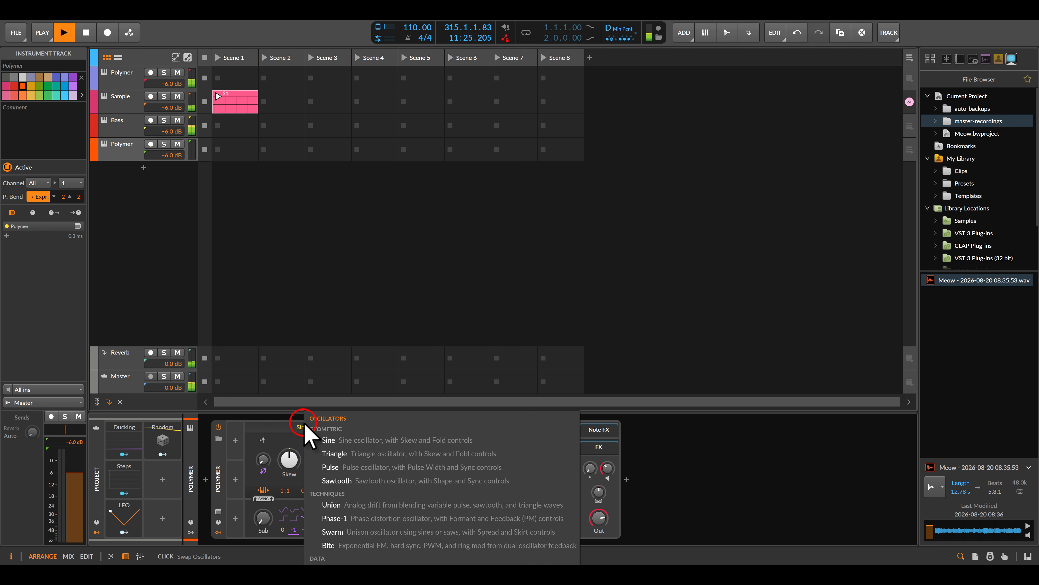
{"action": "left_click", "coordinate": [352, 519]}
{"action": "left_click", "coordinate": [202, 254]}
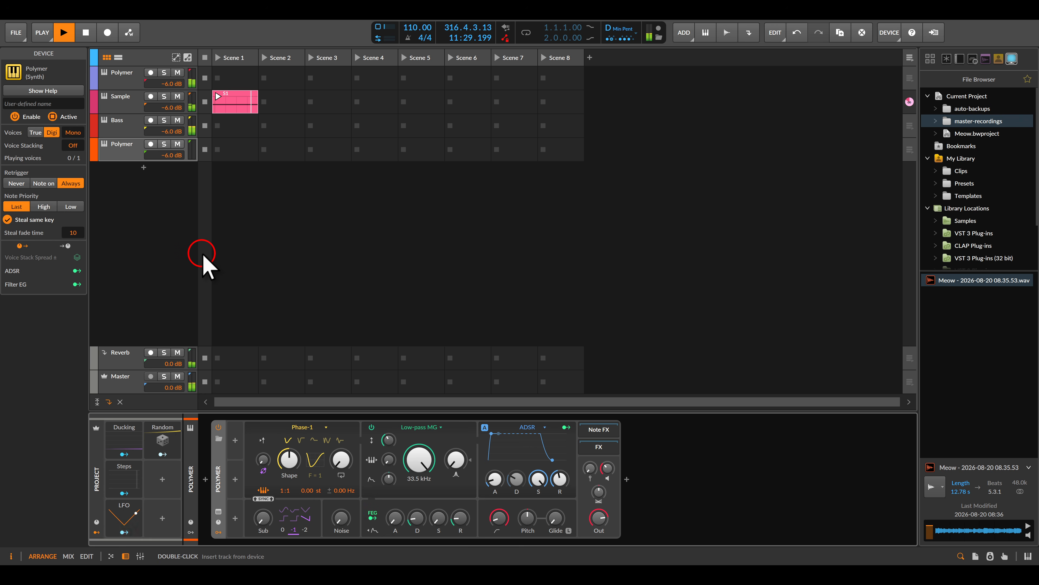
Insert a Meow Seq device in front of Polymer on the new track
{"action": "left_click", "coordinate": [205, 480]}
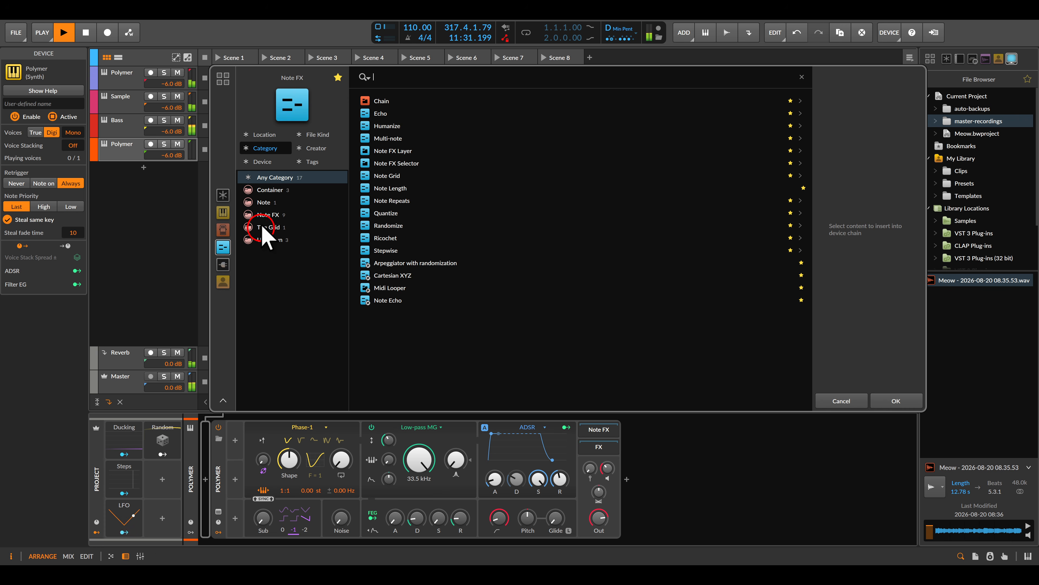
{"action": "left_click", "coordinate": [223, 212]}
{"action": "double_click", "coordinate": [391, 387]}
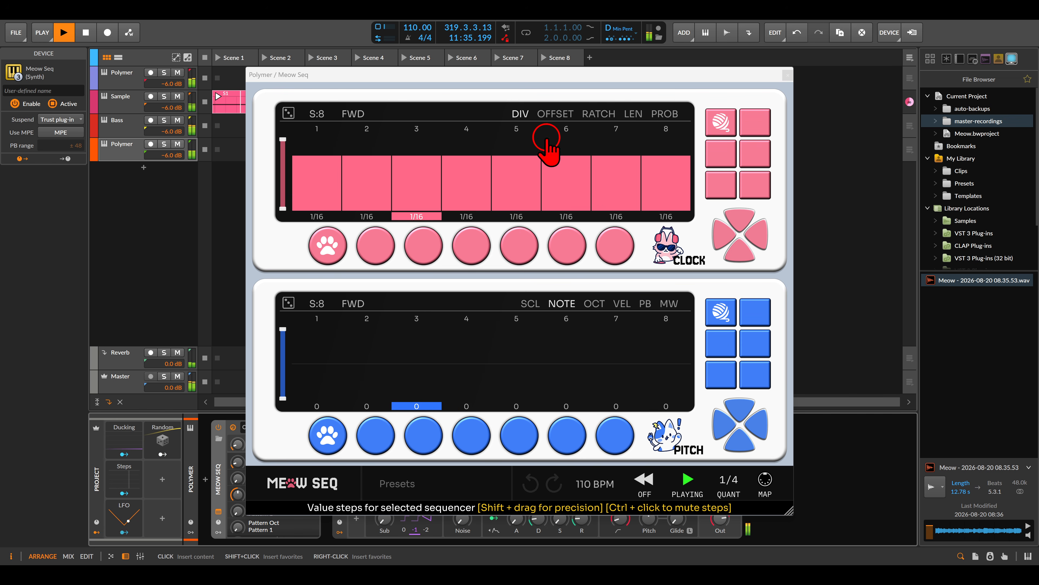
Stop playback, solo the new Polymer track and start playback again
{"action": "key", "text": "space"}
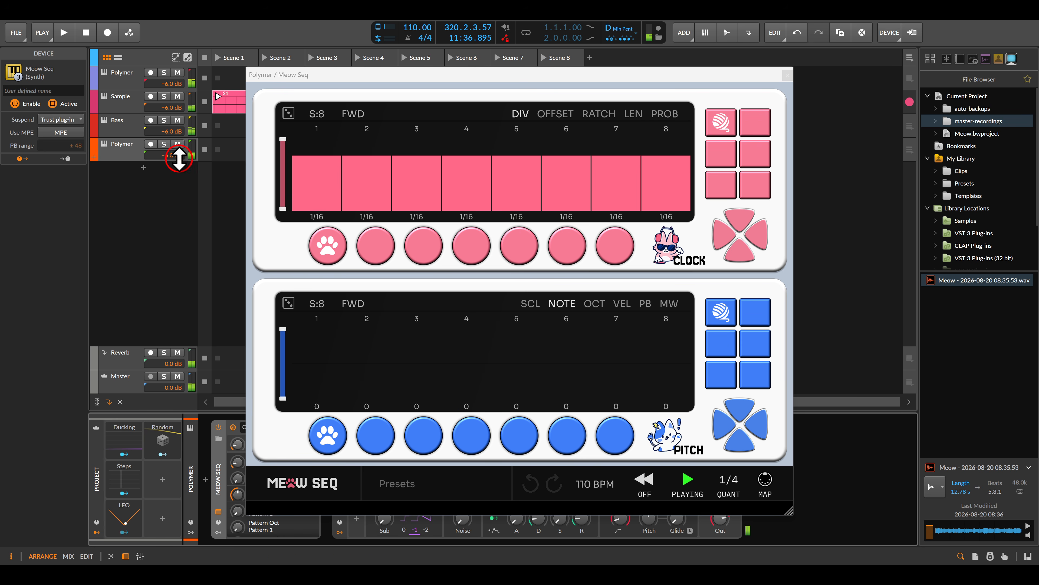
{"action": "left_click", "coordinate": [164, 144]}
{"action": "key", "text": "space"}
{"action": "left_click", "coordinate": [385, 246]}
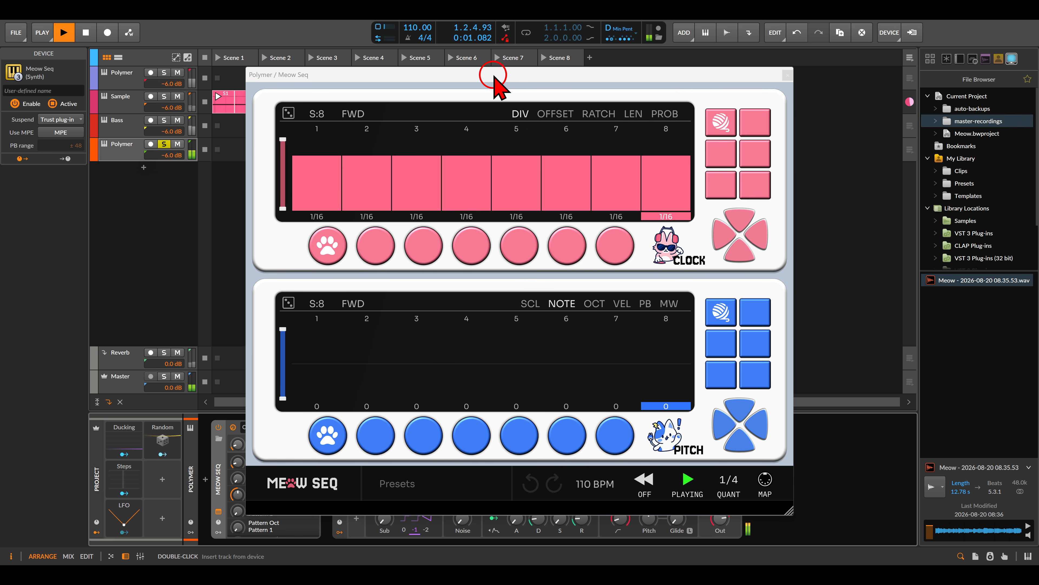
Lower the upper random limit of the clock DIV sequence, extend it to 16 steps and randomize it
{"action": "left_click_drag", "start_coordinate": [495, 76], "coordinate": [568, 32]}
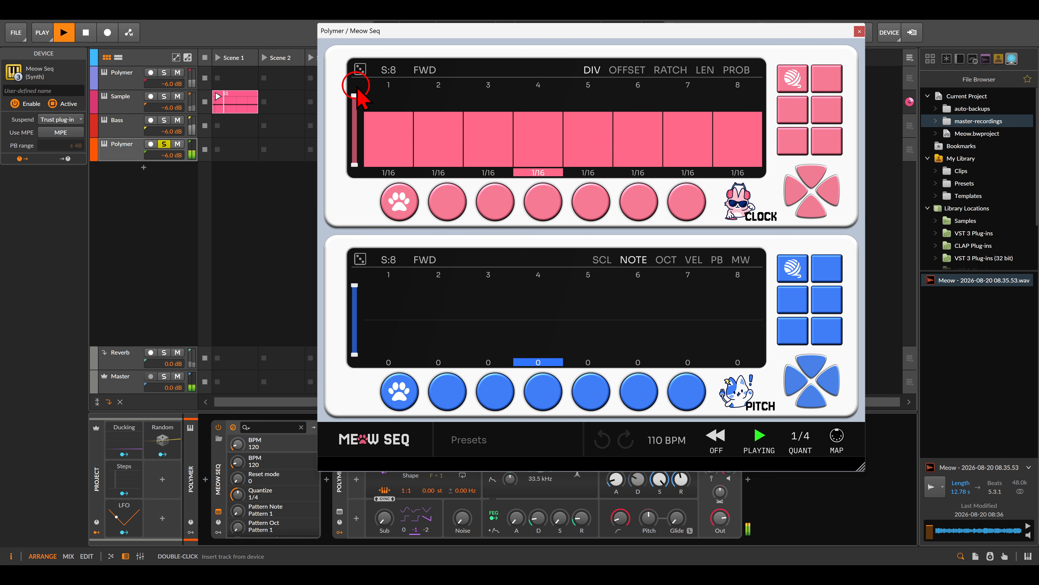
{"action": "mouse_move", "coordinate": [354, 94]}
{"action": "left_click_drag", "start_coordinate": [354, 94], "coordinate": [354, 116]}
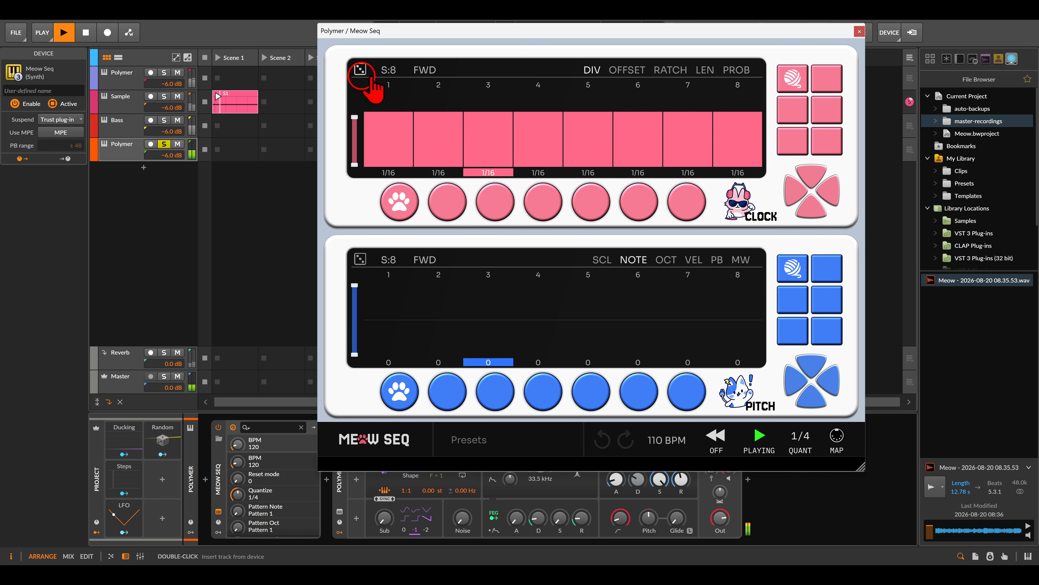
{"action": "left_click", "coordinate": [360, 69]}
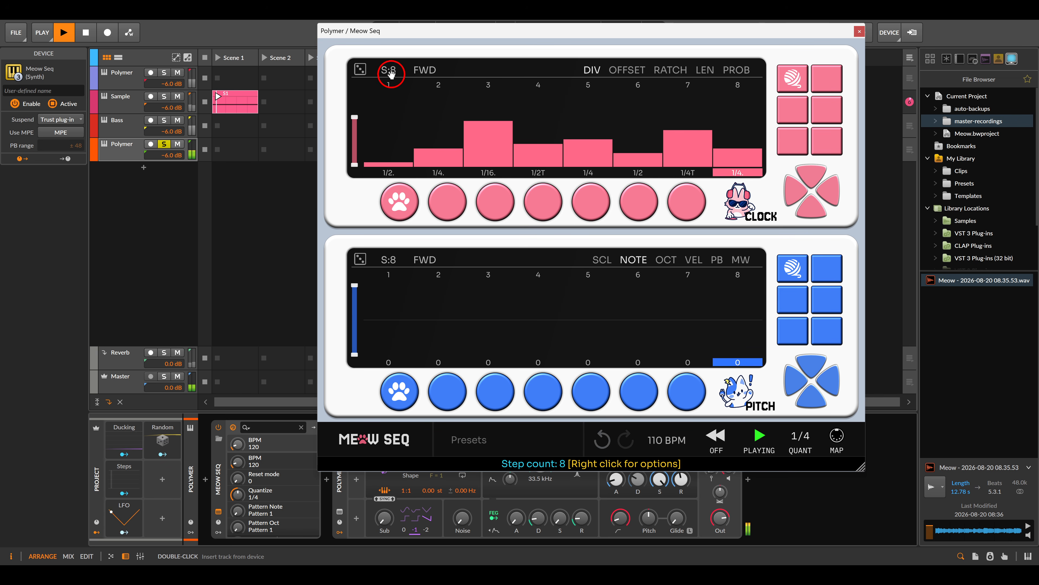
{"action": "left_click_drag", "start_coordinate": [388, 70], "coordinate": [396, 29]}
{"action": "left_click", "coordinate": [360, 69]}
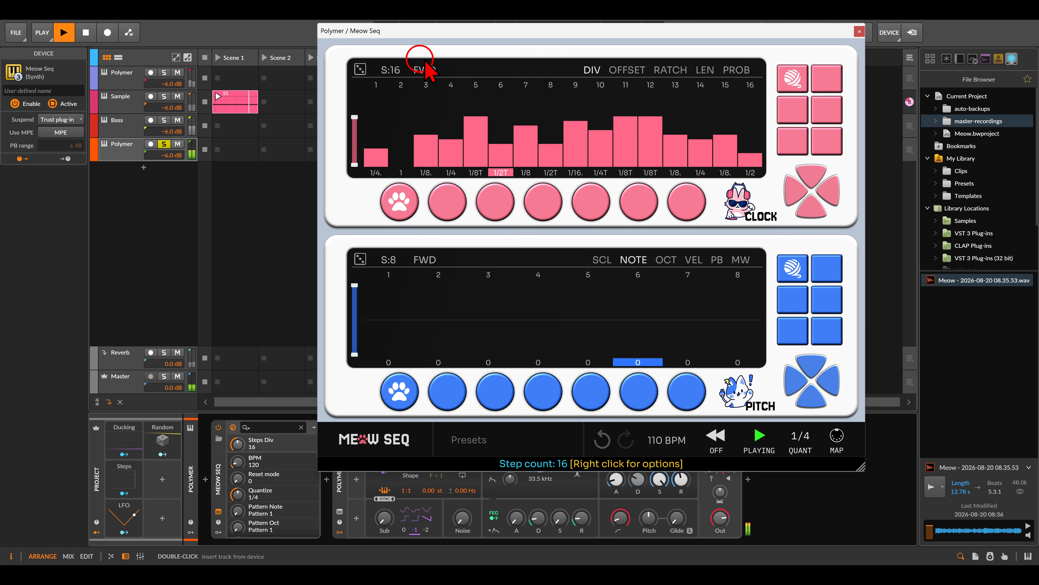
Set the pitch sequencer's scale to Minor Pentatonic with root note D
{"action": "mouse_move", "coordinate": [471, 31]}
{"action": "left_mouse_down"}
{"action": "mouse_move", "coordinate": [654, 47]}
{"action": "mouse_move", "coordinate": [483, 48]}
{"action": "mouse_move", "coordinate": [454, 28]}
{"action": "left_mouse_up"}
{"action": "left_click", "coordinate": [571, 257]}
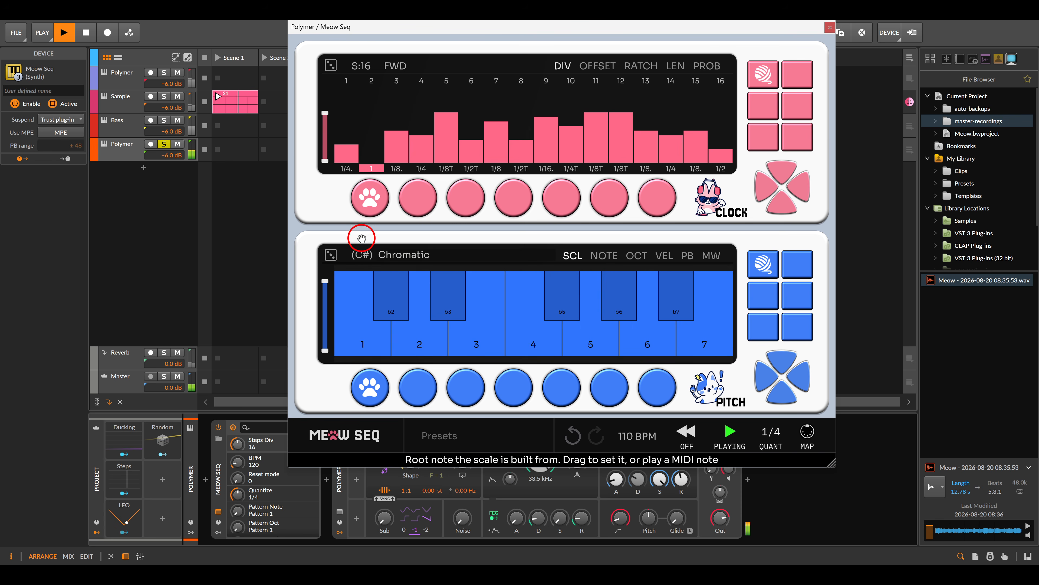
{"action": "left_click", "coordinate": [399, 256]}
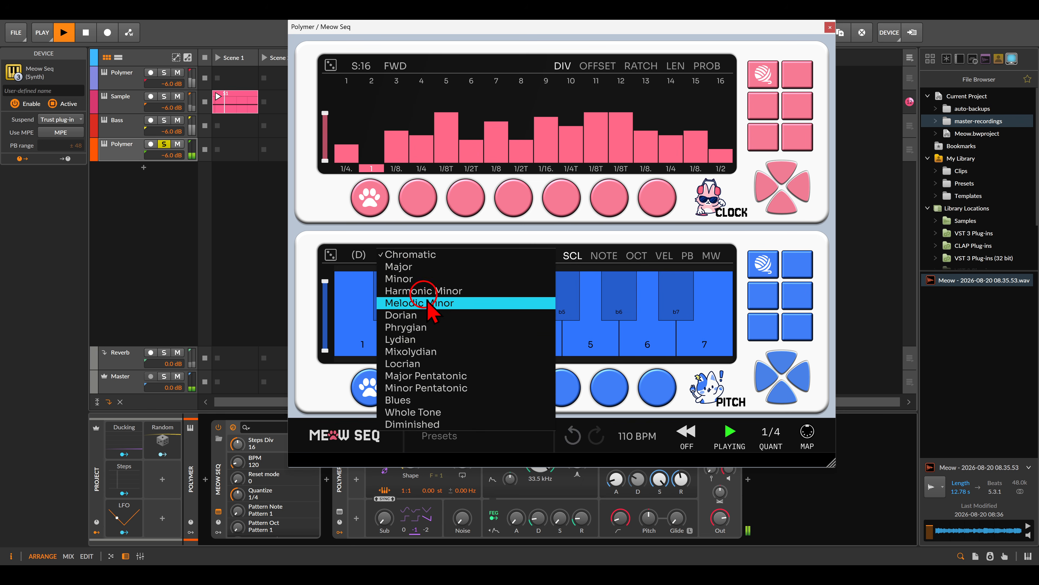
{"action": "left_click", "coordinate": [444, 388]}
Extend the NOTE sequence to 32 steps, limit its random range to -1 to 12 and randomize it
{"action": "left_click", "coordinate": [604, 256]}
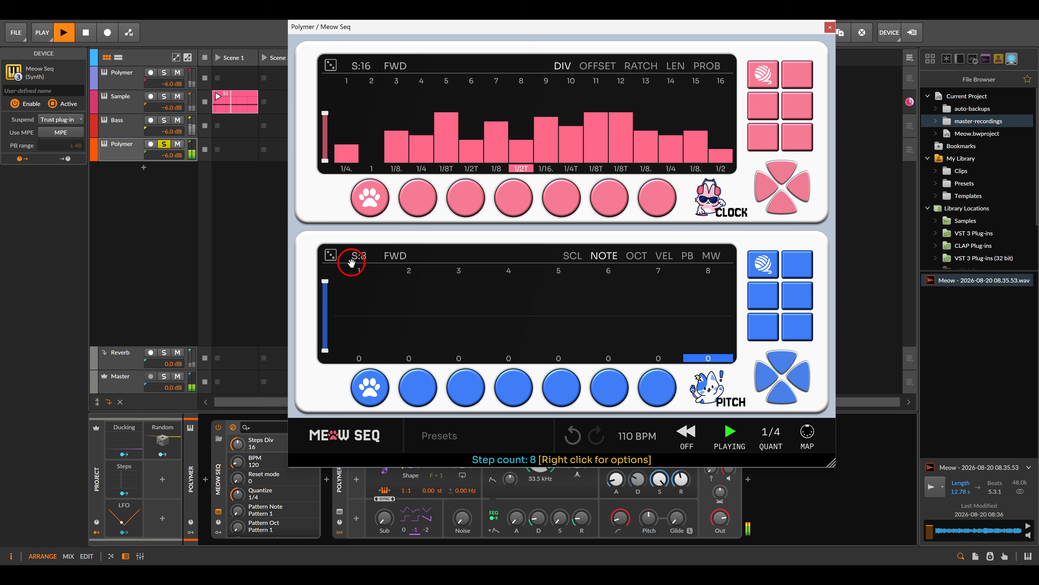
{"action": "left_click_drag", "start_coordinate": [360, 255], "coordinate": [367, 68]}
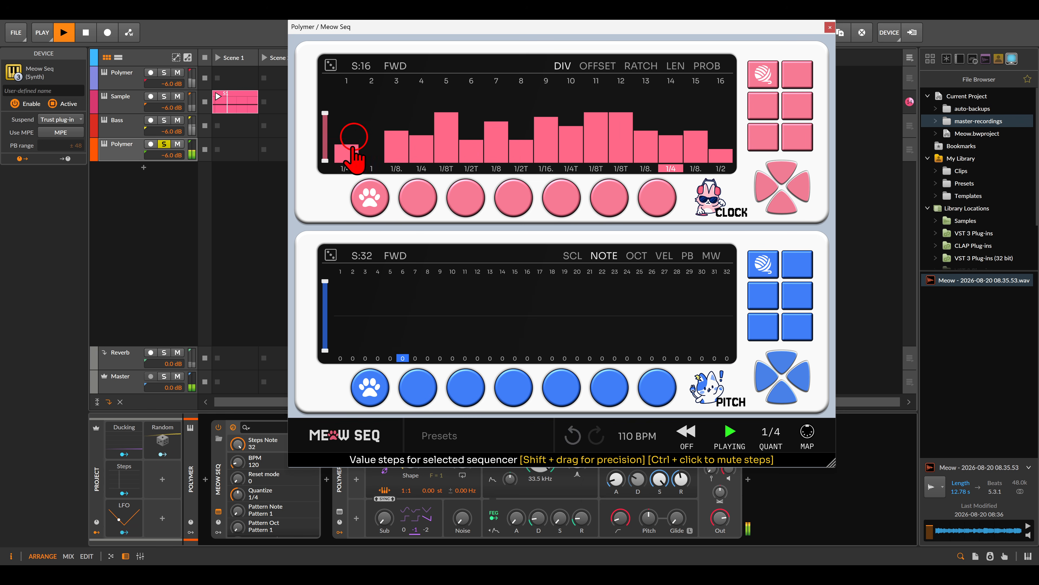
{"action": "left_click", "coordinate": [333, 257]}
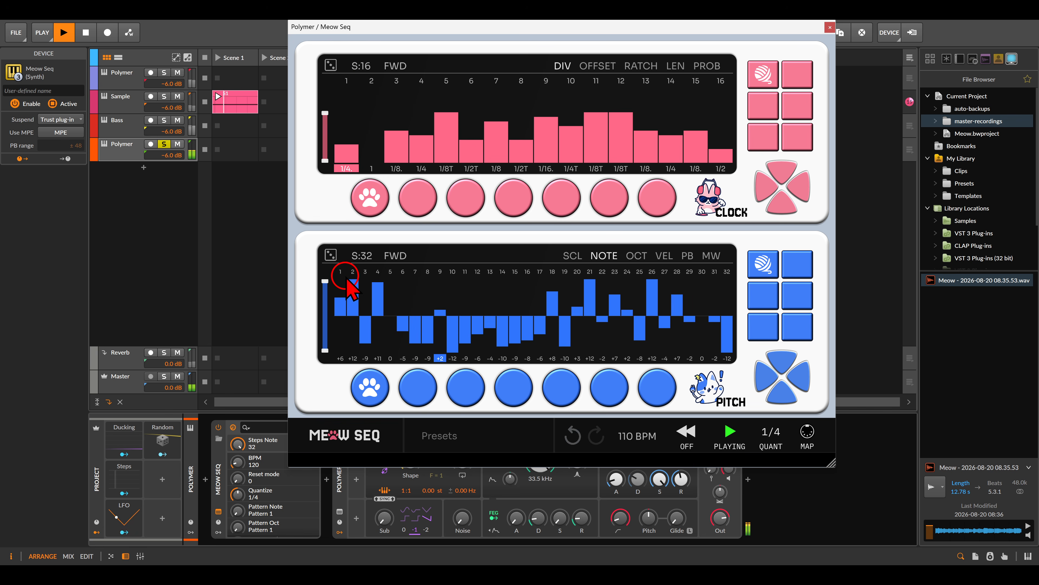
{"action": "left_click_drag", "start_coordinate": [325, 351], "coordinate": [336, 318]}
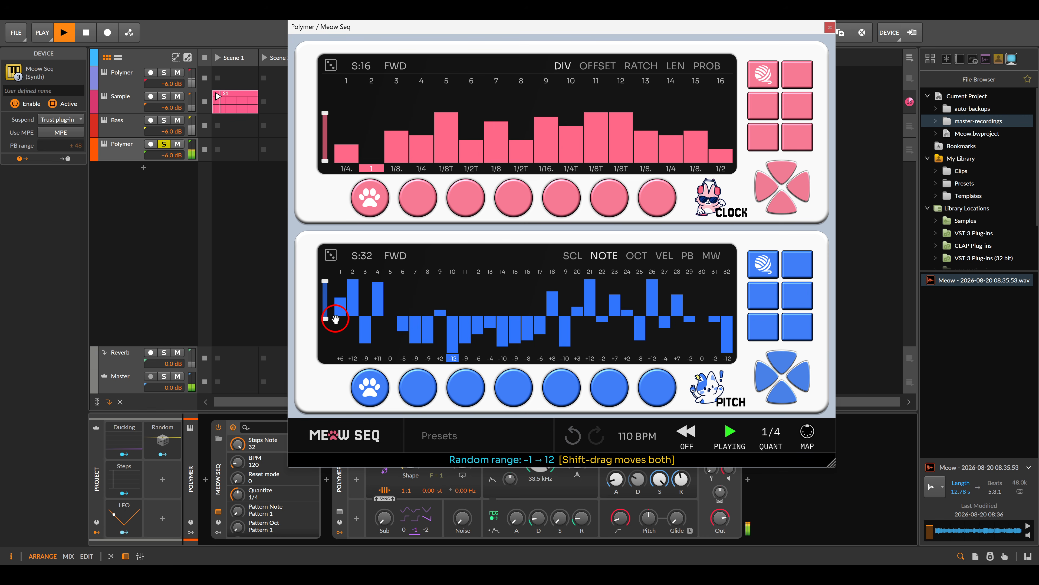
{"action": "left_click", "coordinate": [330, 255]}
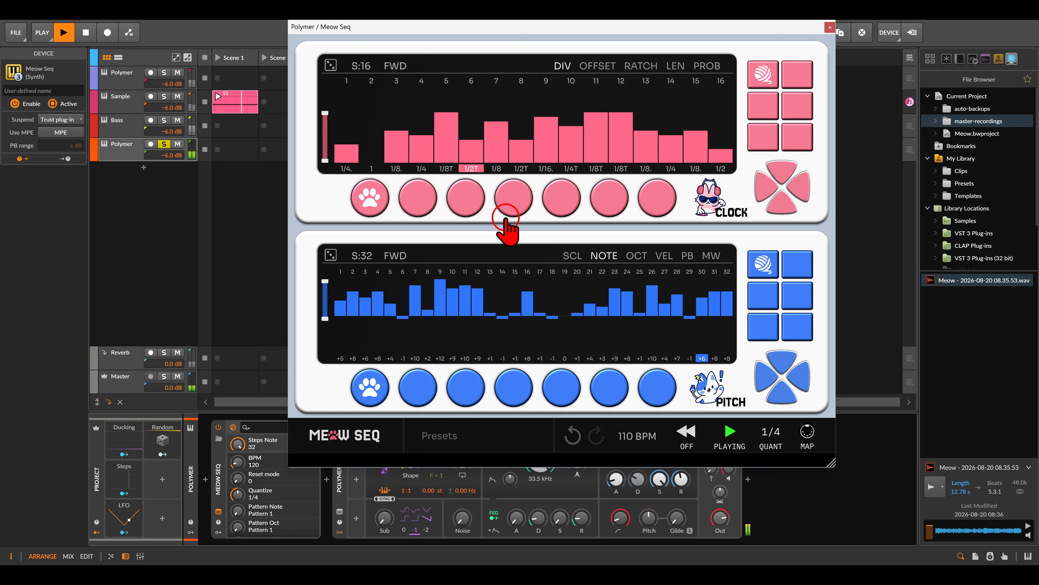
Extend the clock DIV sequence to 32 steps and randomize its divisions
{"action": "mouse_move", "coordinate": [360, 65]}
{"action": "left_mouse_down"}
{"action": "mouse_move", "coordinate": [360, 41]}
{"action": "mouse_move", "coordinate": [351, 47]}
{"action": "left_mouse_up"}
{"action": "left_click", "coordinate": [332, 67]}
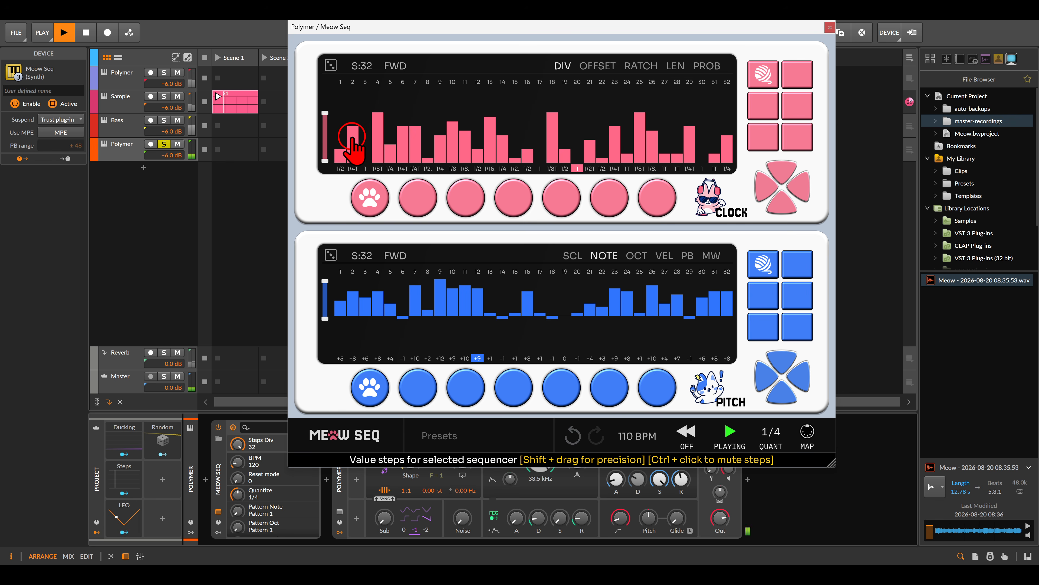
{"action": "left_click", "coordinate": [400, 143]}
Extend the clock OFFSET sequence to 32 steps and randomize its values
{"action": "left_click", "coordinate": [593, 66]}
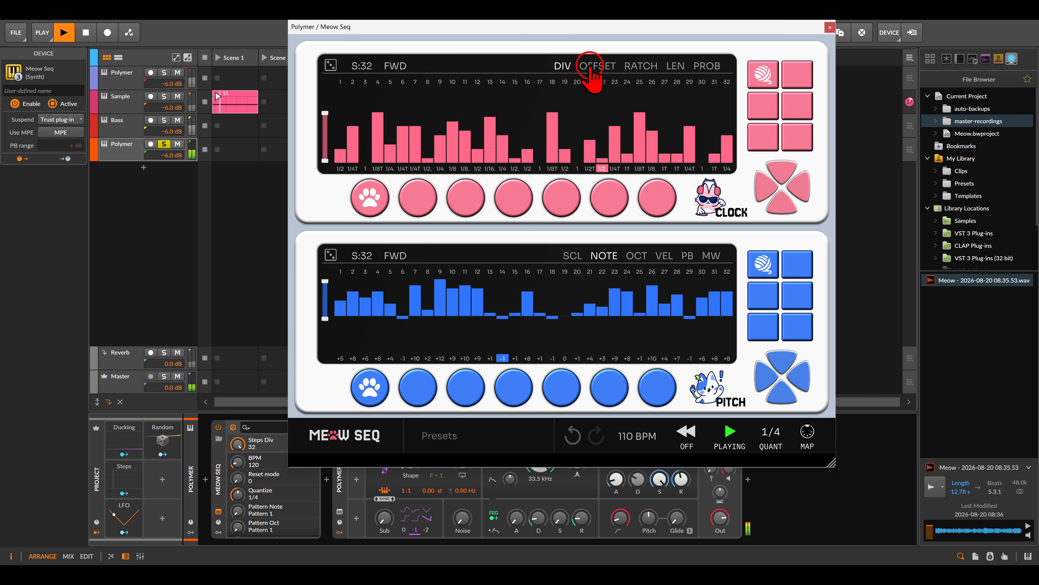
{"action": "left_click", "coordinate": [352, 66]}
{"action": "left_click_drag", "start_coordinate": [351, 65], "coordinate": [360, 15]}
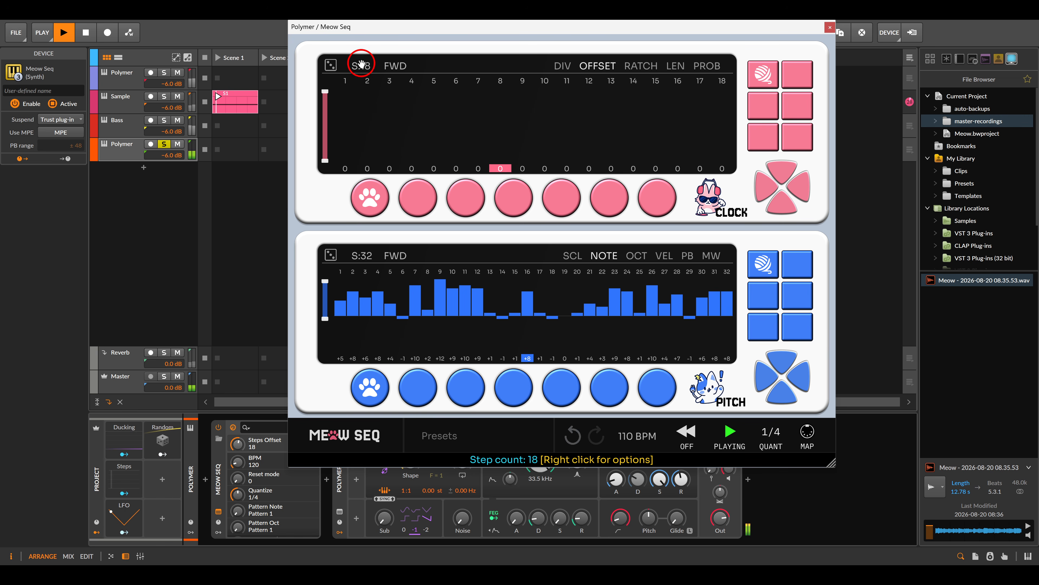
{"action": "left_click_drag", "start_coordinate": [362, 64], "coordinate": [361, 18]}
{"action": "left_click", "coordinate": [331, 65]}
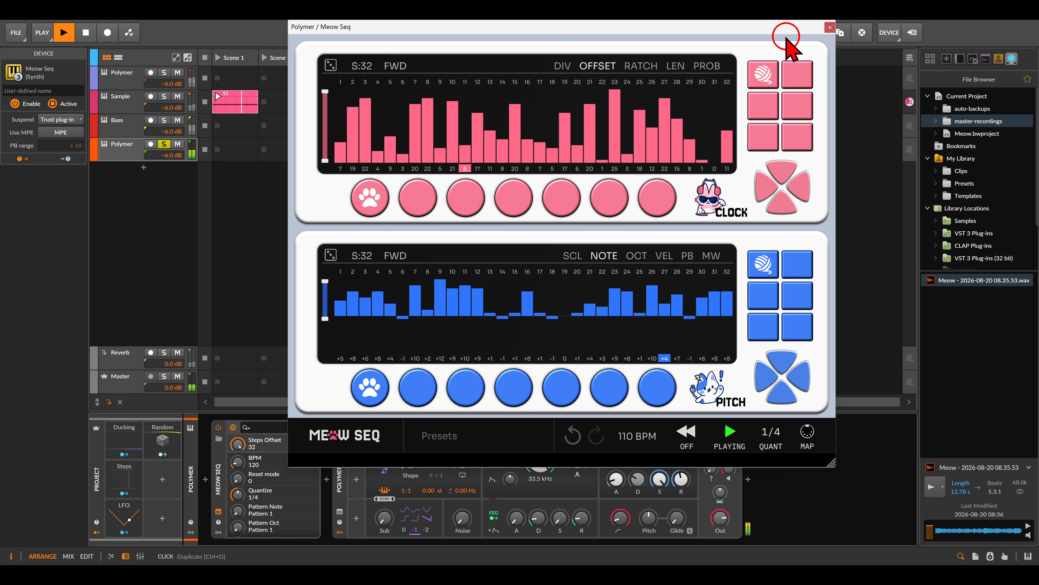
Extend the clock PROB sequence to 15 steps, draw probabilities between about 51 and 77, and close the Meow Seq window
{"action": "left_click", "coordinate": [712, 66]}
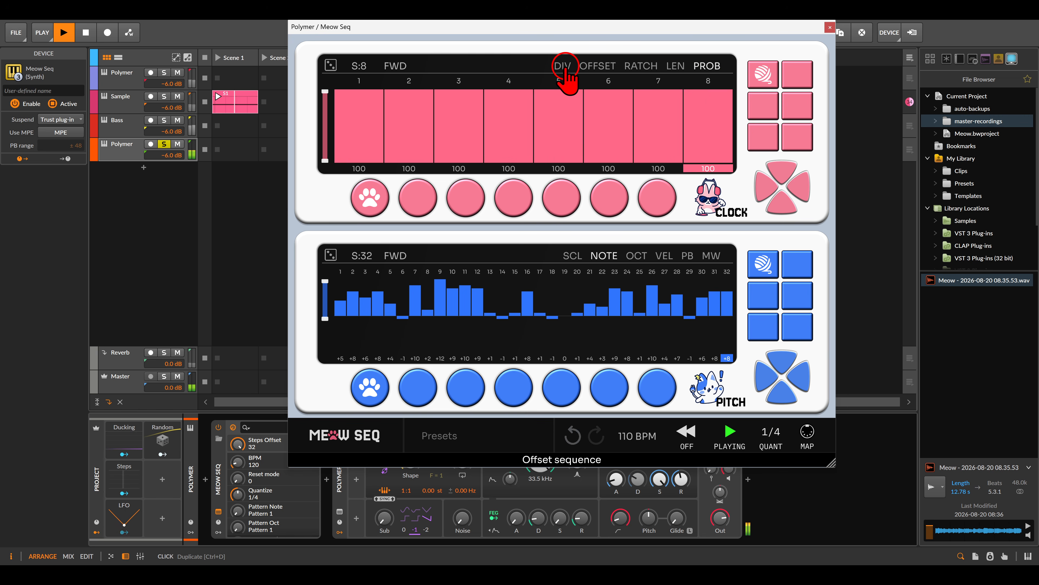
{"action": "left_click", "coordinate": [563, 67]}
{"action": "left_click", "coordinate": [707, 68]}
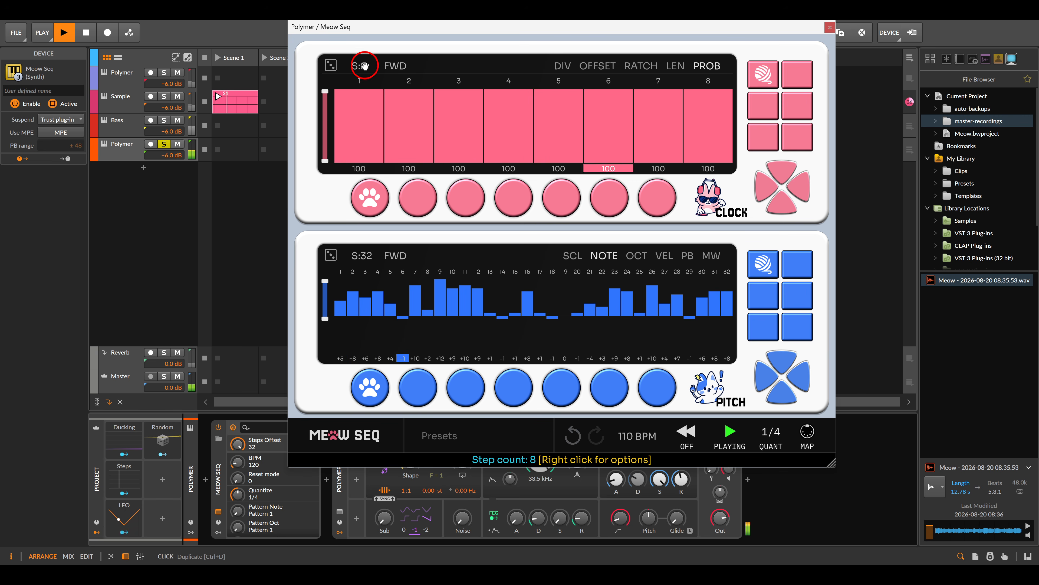
{"action": "mouse_move", "coordinate": [359, 65]}
{"action": "left_mouse_down"}
{"action": "mouse_move", "coordinate": [360, 35]}
{"action": "mouse_move", "coordinate": [360, 52]}
{"action": "left_mouse_up"}
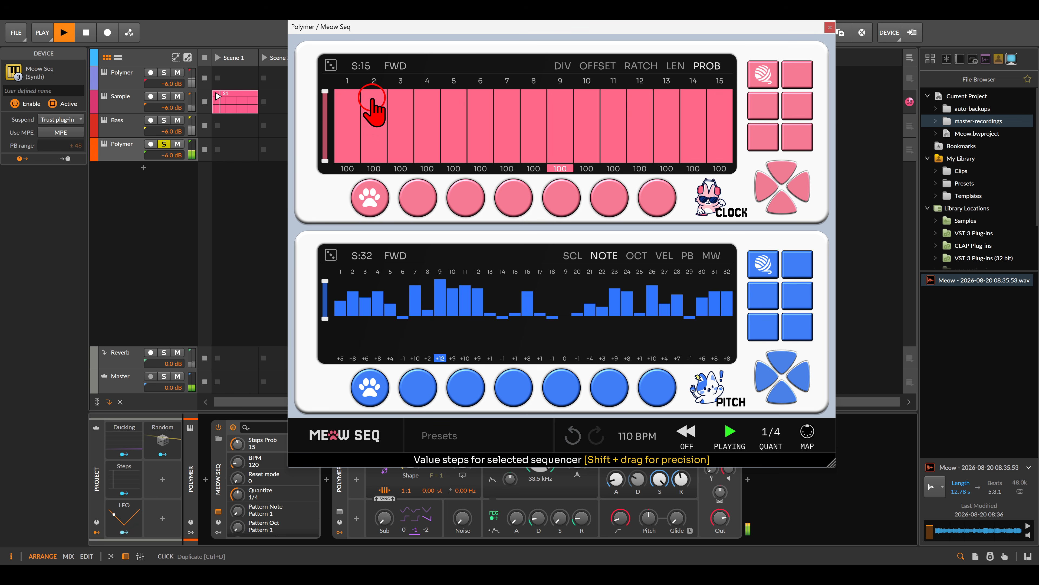
{"action": "mouse_move", "coordinate": [374, 101]}
{"action": "left_mouse_down"}
{"action": "mouse_move", "coordinate": [348, 109]}
{"action": "mouse_move", "coordinate": [360, 137]}
{"action": "mouse_move", "coordinate": [568, 116]}
{"action": "mouse_move", "coordinate": [697, 128]}
{"action": "mouse_move", "coordinate": [722, 110]}
{"action": "left_mouse_up"}
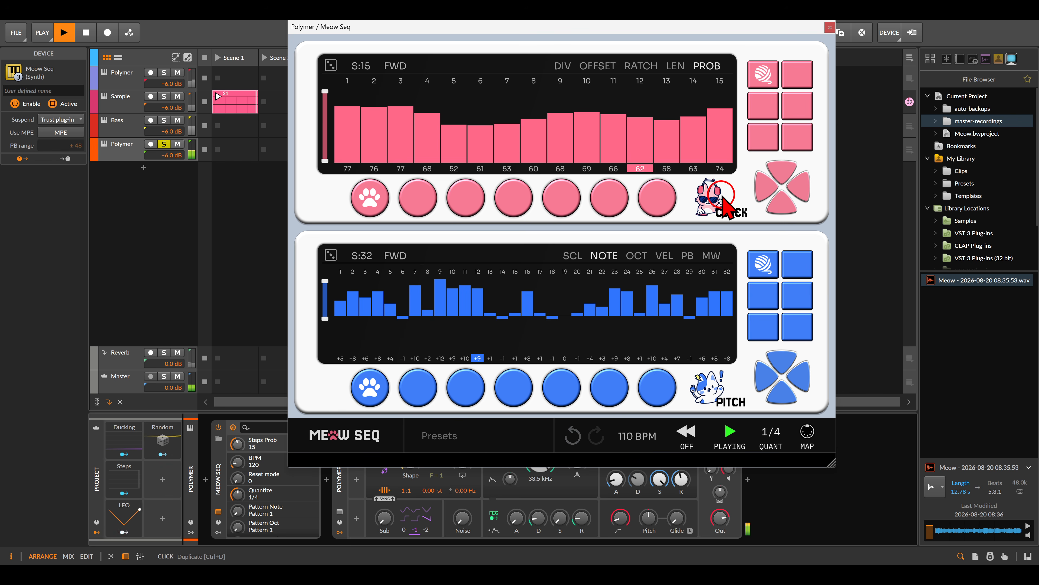
{"action": "left_click", "coordinate": [829, 27]}
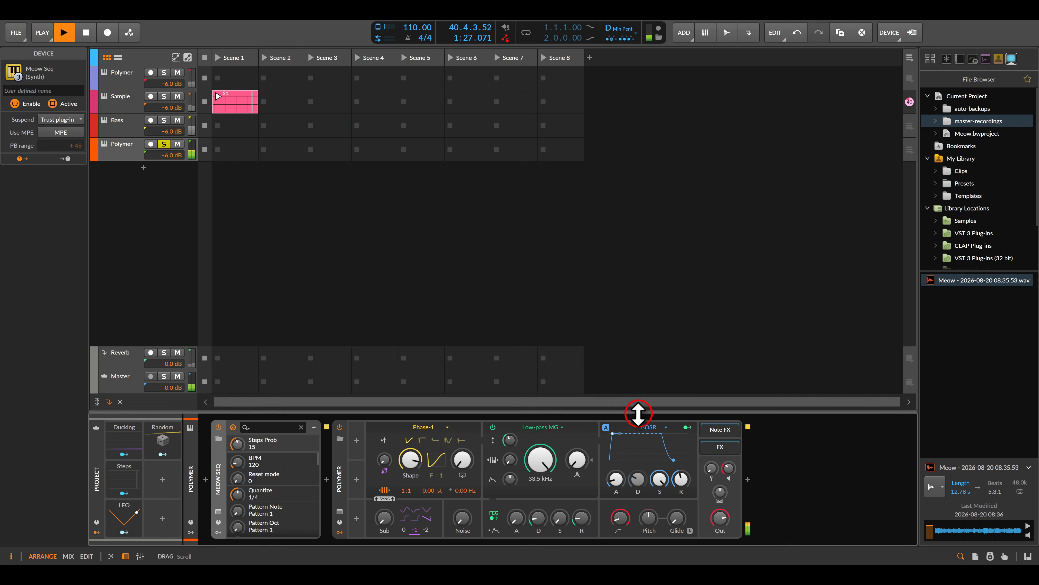
Set Polymer's oscillator Shape to about 49.5% and copy the project's Random modulator onto Polymer
{"action": "left_click_drag", "start_coordinate": [412, 461], "coordinate": [417, 454]}
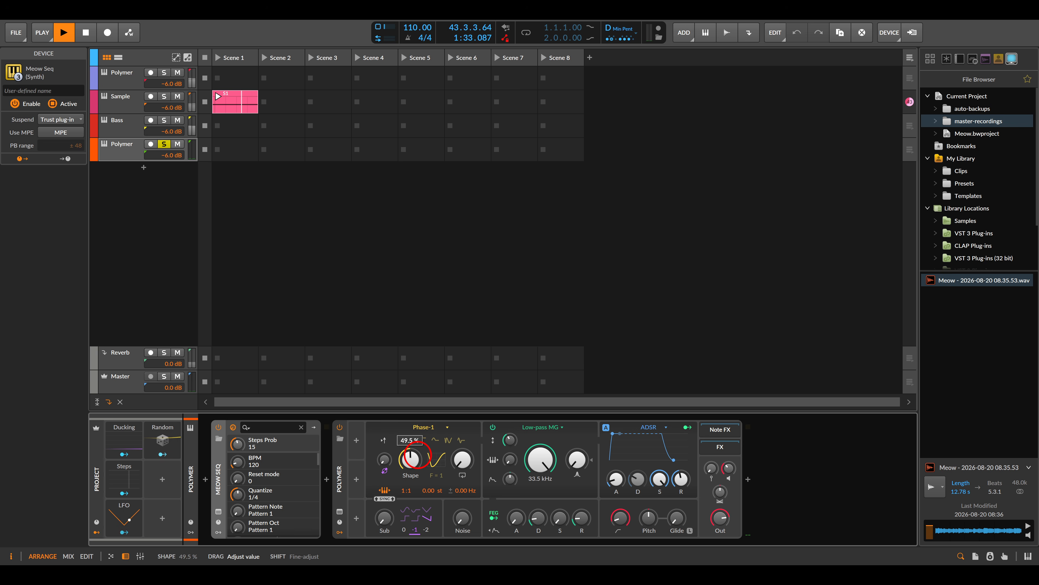
{"action": "left_click_drag", "start_coordinate": [163, 440], "coordinate": [376, 443]}
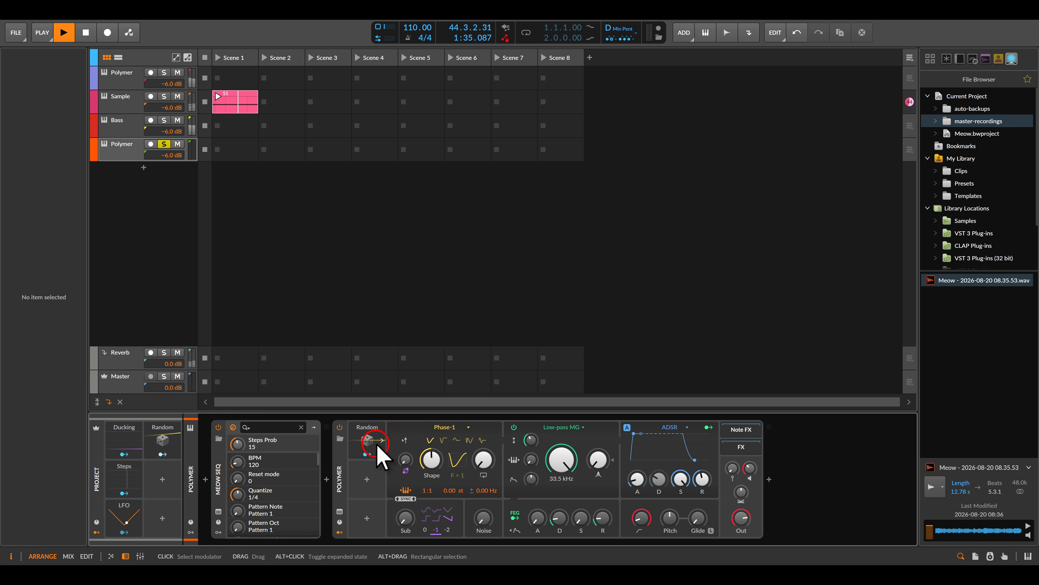
Map Polymer's Random modulator to the oscillator Shape
{"action": "left_click", "coordinate": [367, 455]}
{"action": "left_click_drag", "start_coordinate": [436, 459], "coordinate": [436, 437]}
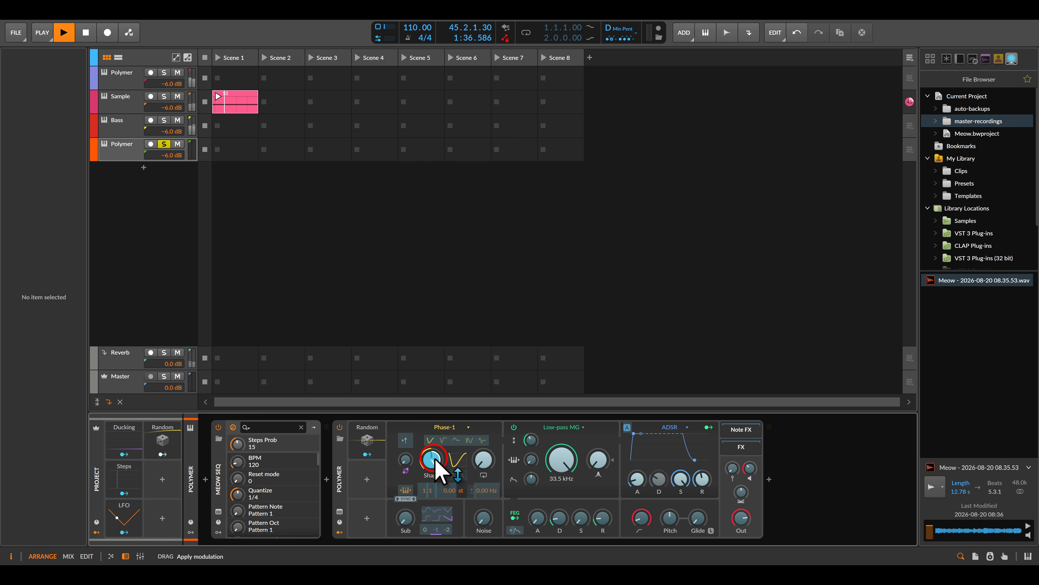
{"action": "left_click", "coordinate": [367, 454]}
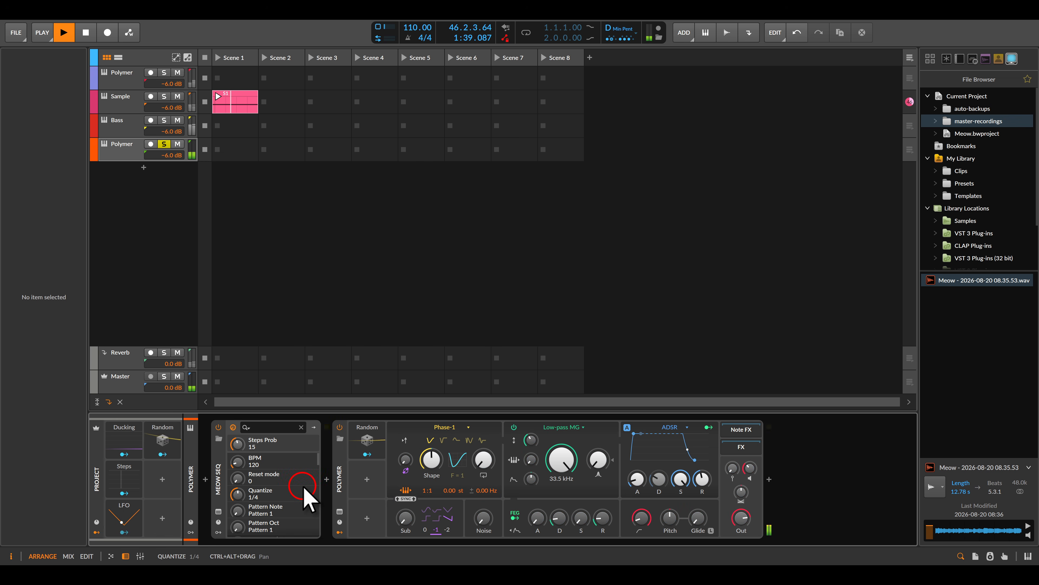
Shape Polymer's amplitude envelope with a longer release and attack, a lower sustain and a decay of about 1.09 s
{"action": "left_click_drag", "start_coordinate": [697, 492], "coordinate": [699, 485]}
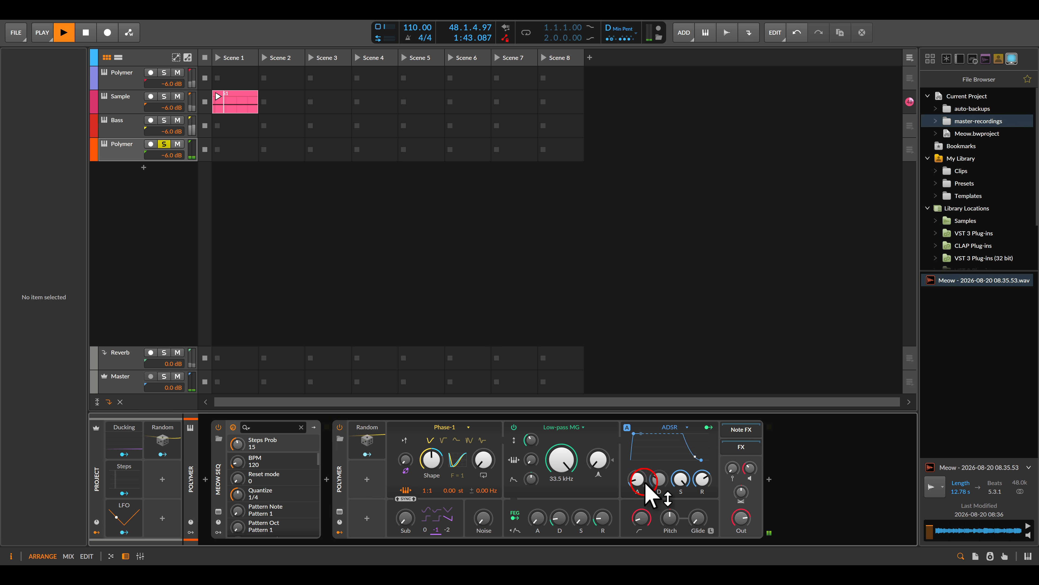
{"action": "left_click_drag", "start_coordinate": [642, 490], "coordinate": [642, 481]}
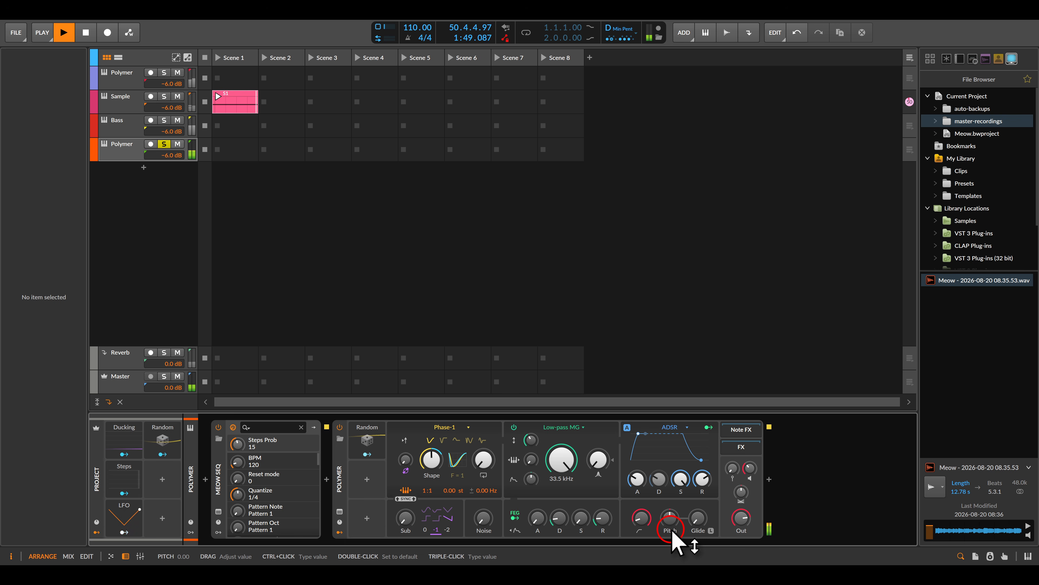
{"action": "left_click_drag", "start_coordinate": [681, 479], "coordinate": [657, 479]}
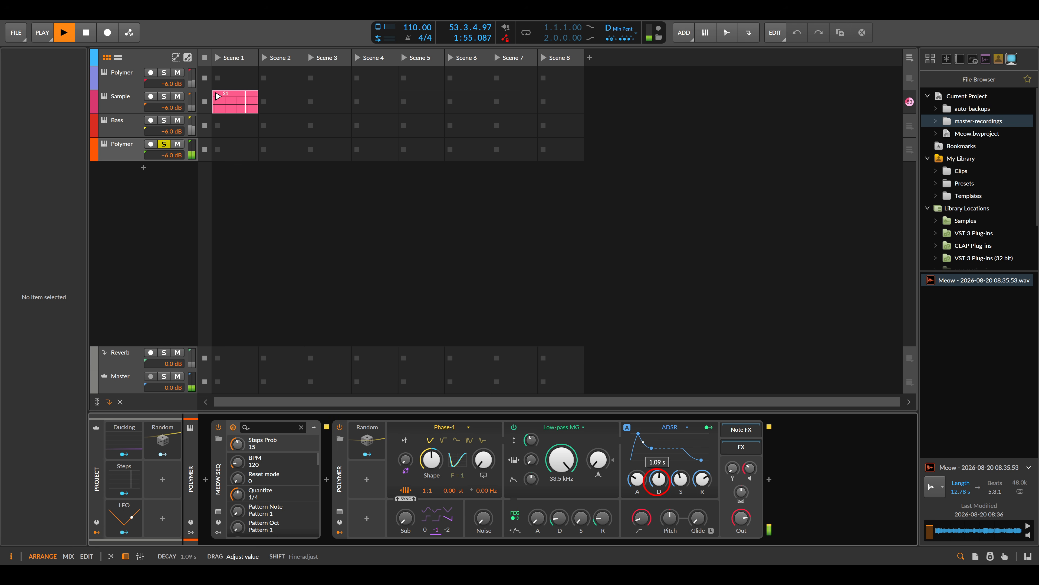
Switch Polymer's filter to XP in Notch mode and lower its cutoff to about 988 Hz
{"action": "left_click", "coordinate": [553, 429]}
{"action": "left_click", "coordinate": [589, 518]}
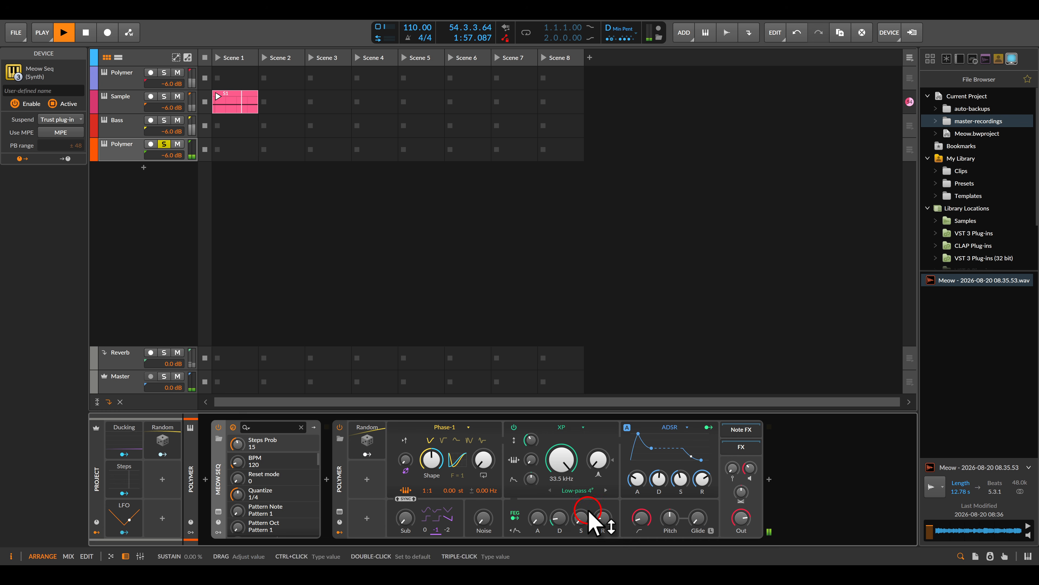
{"action": "left_click", "coordinate": [578, 491]}
{"action": "left_click", "coordinate": [564, 443]}
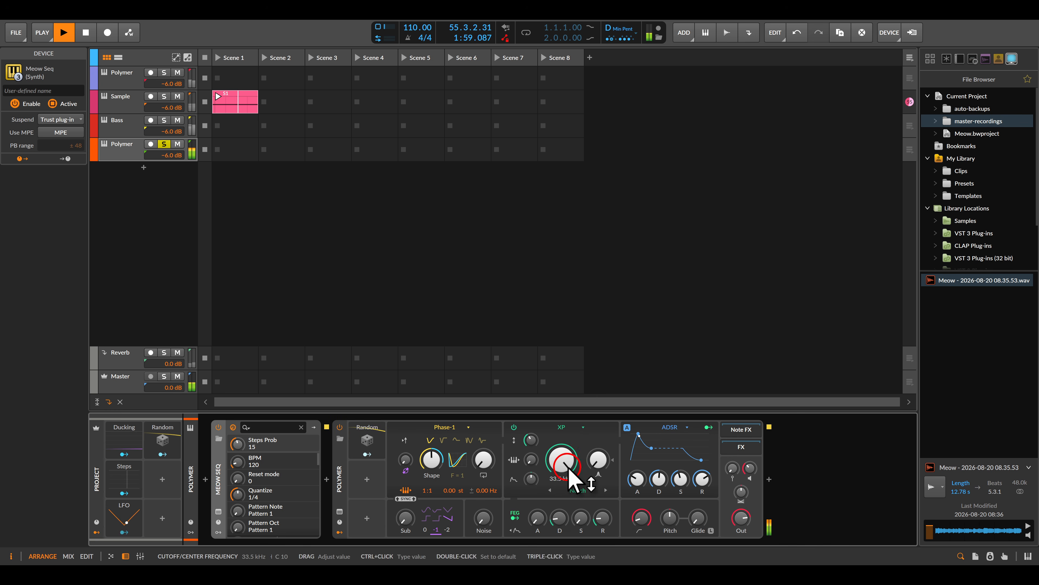
Copy the project's LFO modulator onto Polymer and map it to the filter cutoff with an amount of about 61.25
{"action": "left_click_drag", "start_coordinate": [131, 508], "coordinate": [374, 476]}
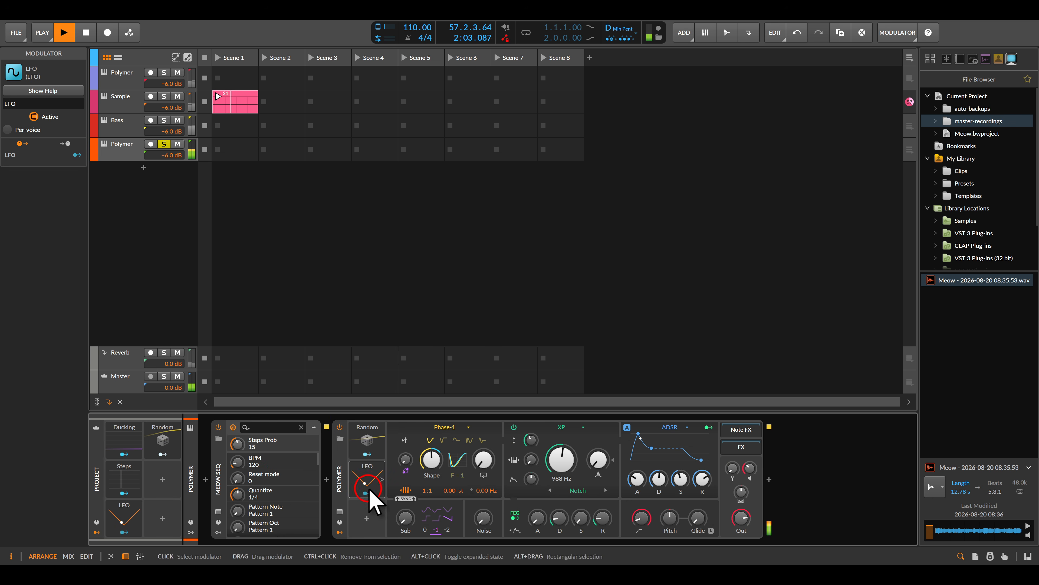
{"action": "left_click", "coordinate": [368, 493]}
{"action": "left_click_drag", "start_coordinate": [567, 458], "coordinate": [559, 459]}
{"action": "left_click", "coordinate": [373, 490]}
Set the rate of Polymer's LFO modulator to 6 bars
{"action": "left_click", "coordinate": [369, 481]}
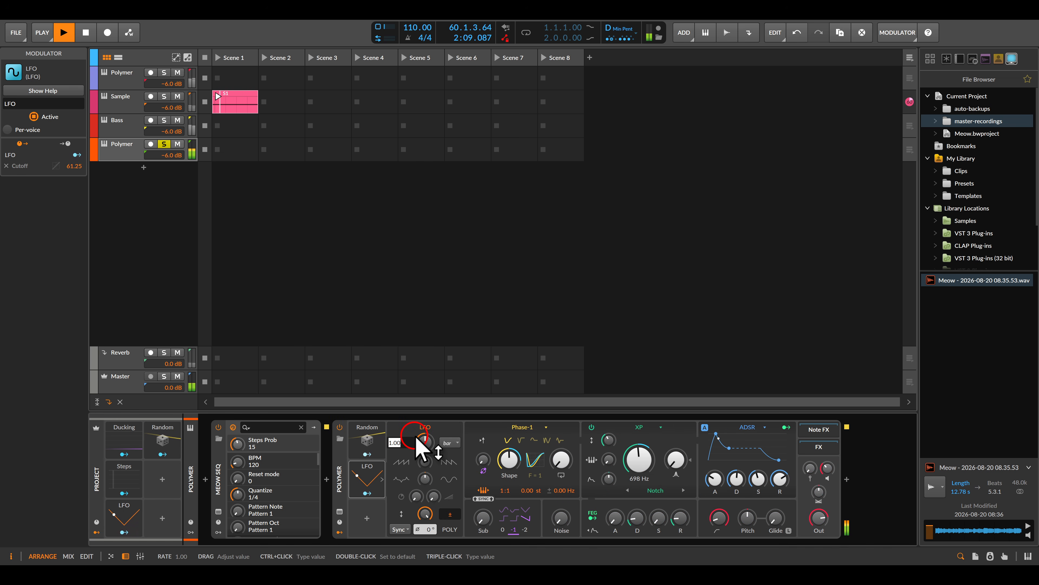
{"action": "type", "text": "6"}
{"action": "key", "text": "Return"}
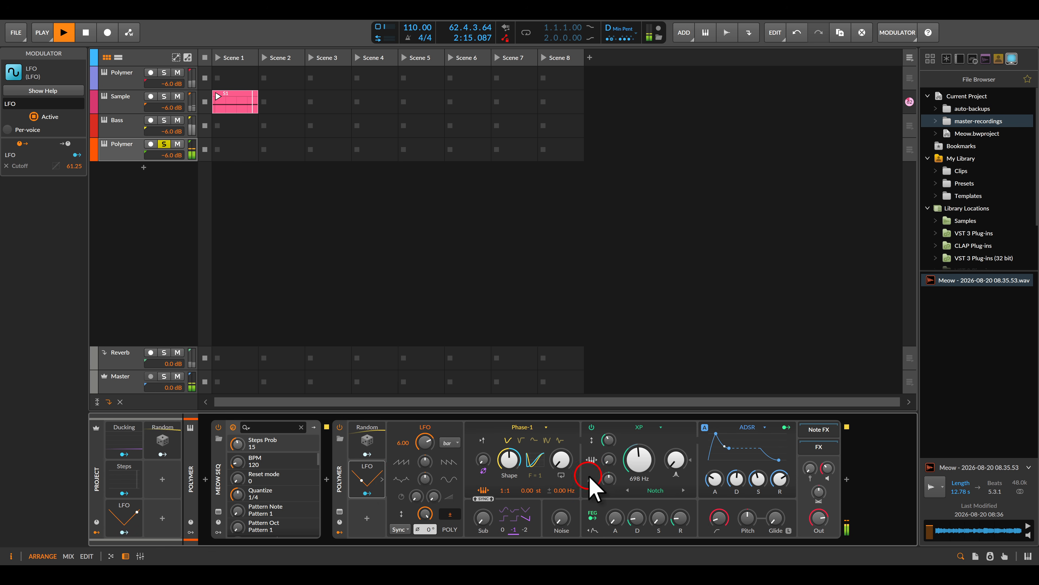
Try raising Polymer's oscillator Noise level to about 39.5%
{"action": "left_click", "coordinate": [563, 517]}
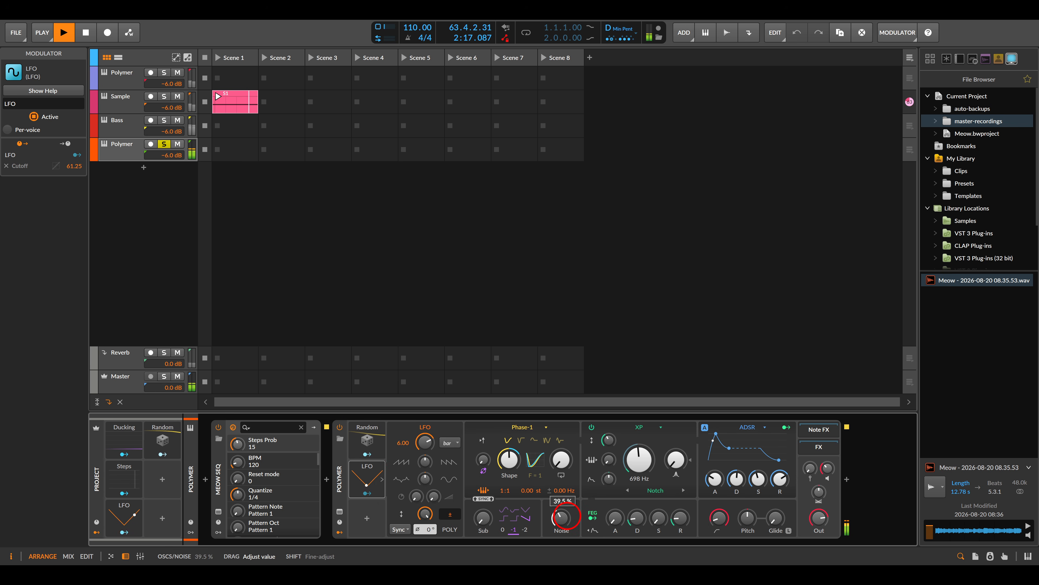
{"action": "left_click_drag", "start_coordinate": [567, 517], "coordinate": [568, 517]}
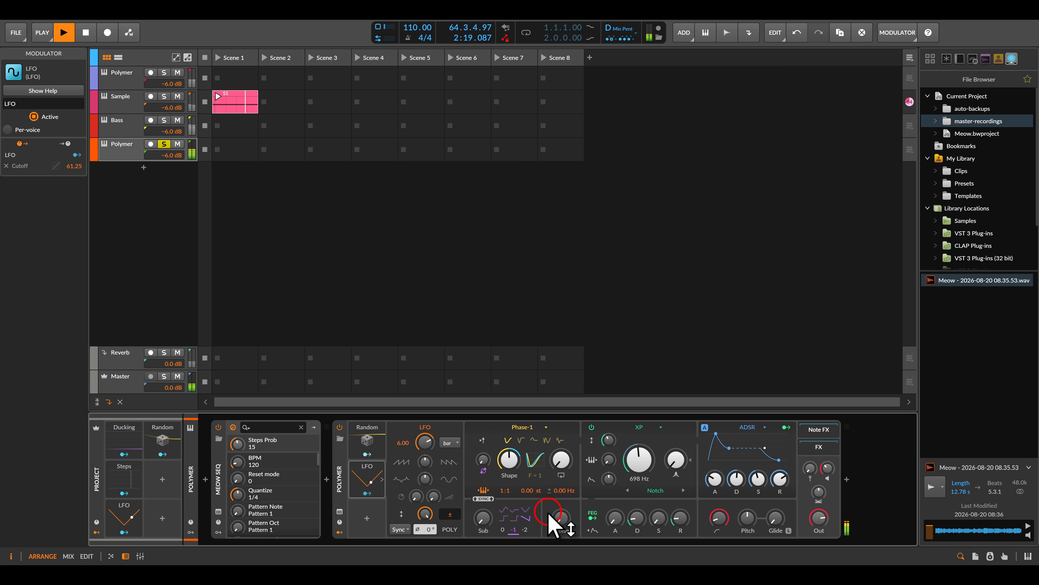
Set Polymer's sub oscillator to octave 0 and raise the Sub level to about 25.5%
{"action": "left_click_drag", "start_coordinate": [504, 525], "coordinate": [525, 505]}
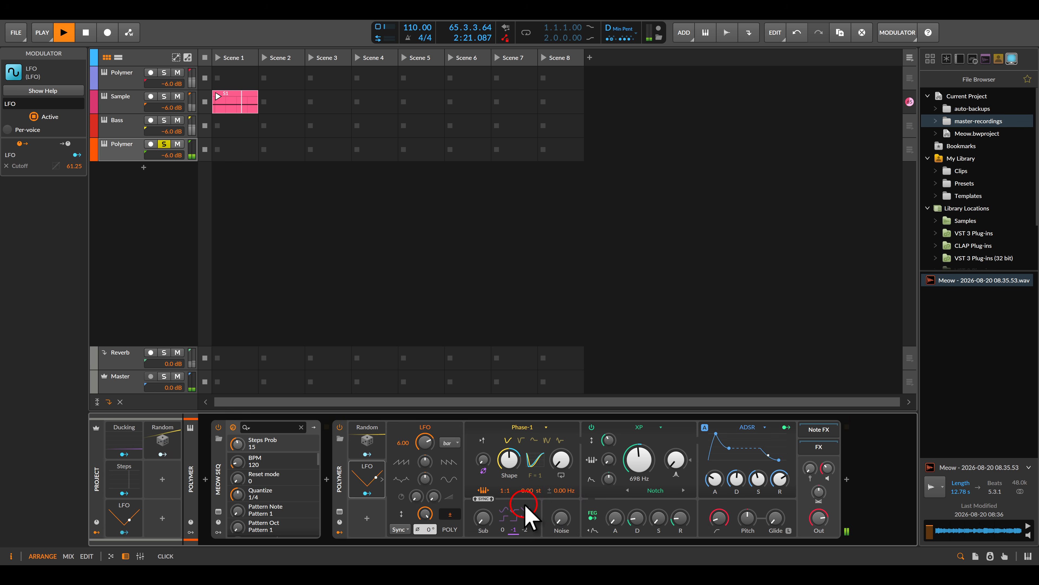
{"action": "key", "text": "Left"}
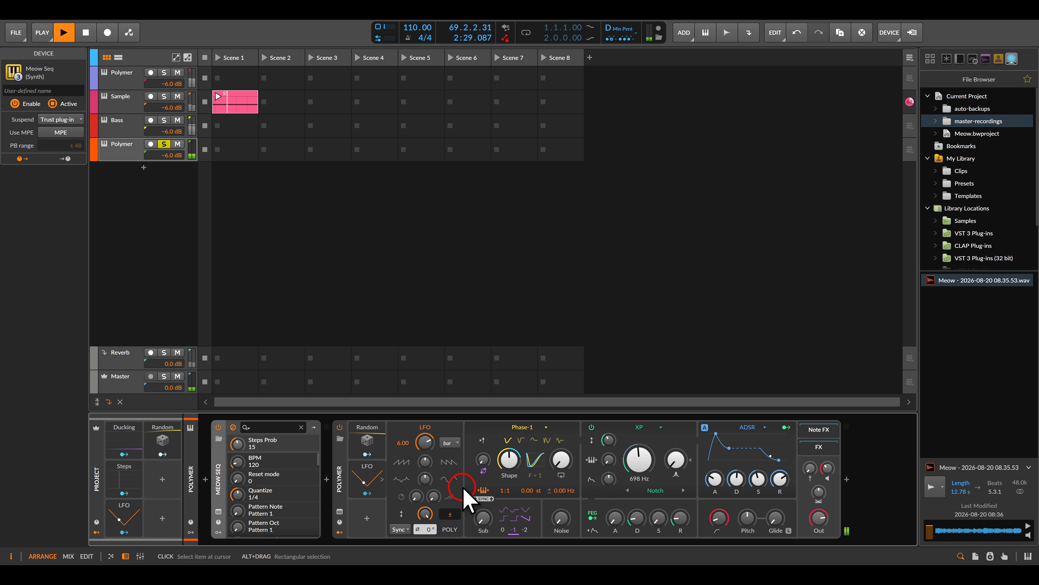
{"action": "left_click", "coordinate": [503, 530]}
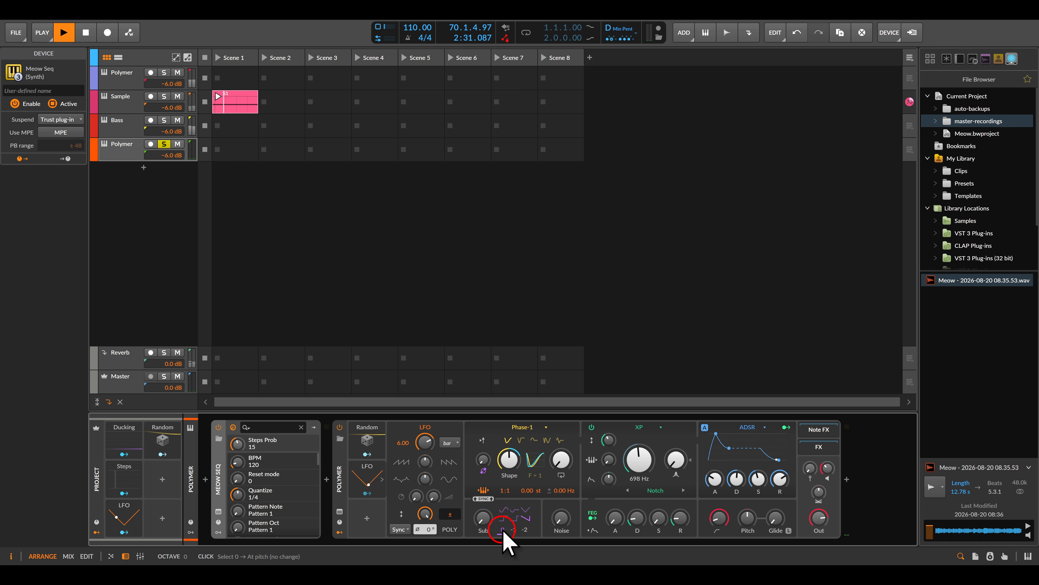
{"action": "left_click_drag", "start_coordinate": [488, 519], "coordinate": [481, 516]}
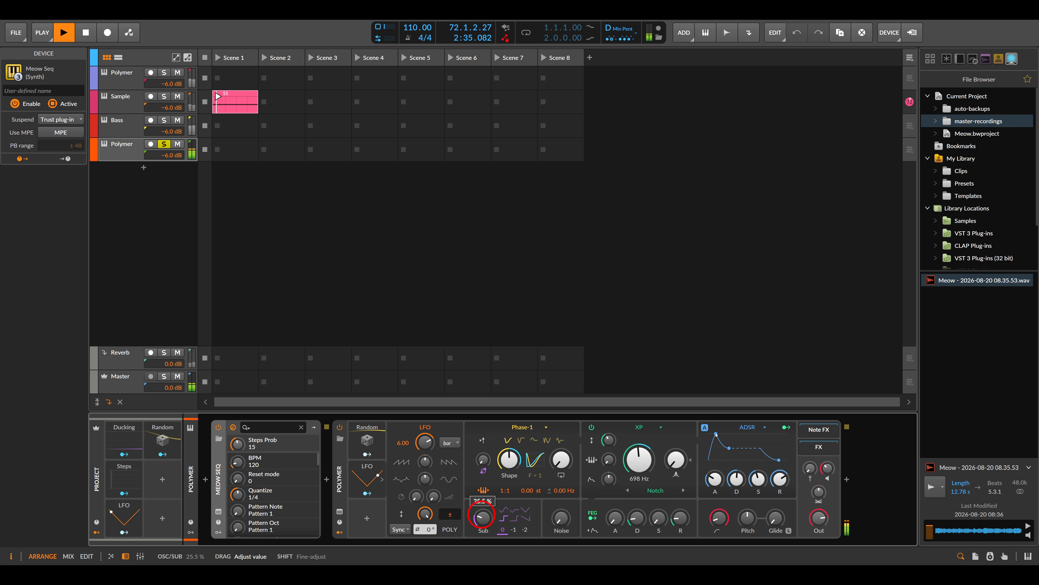
Copy a second Random modulator onto Polymer, map it to Osc/Sub by about 0.375, and set the oscillator's pitch ratio to 1:2
{"action": "left_click_drag", "start_coordinate": [163, 441], "coordinate": [394, 506]}
{"action": "left_click", "coordinate": [366, 517]}
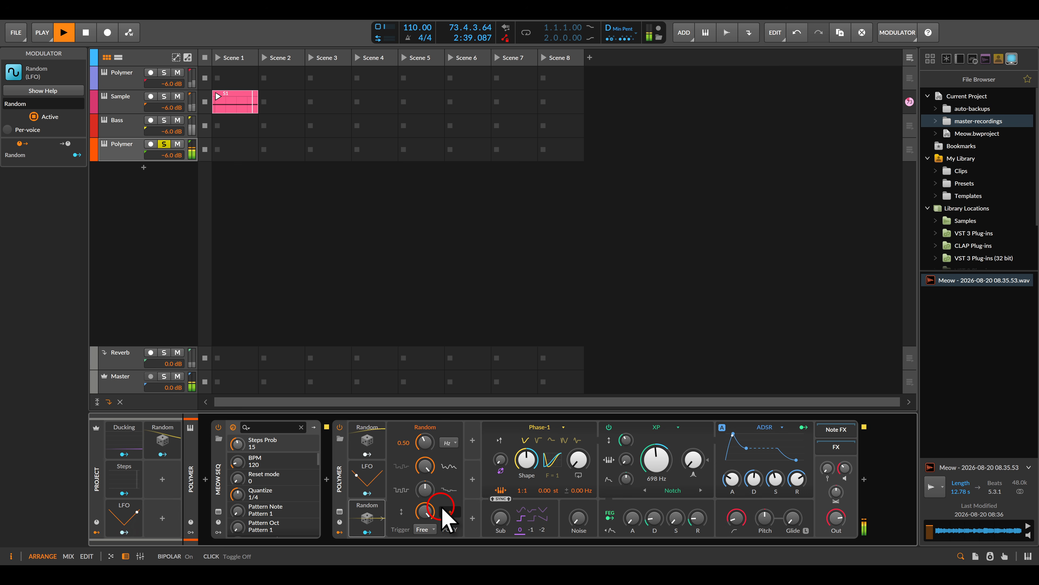
{"action": "left_click", "coordinate": [367, 531]}
{"action": "left_click_drag", "start_coordinate": [495, 529], "coordinate": [500, 516]}
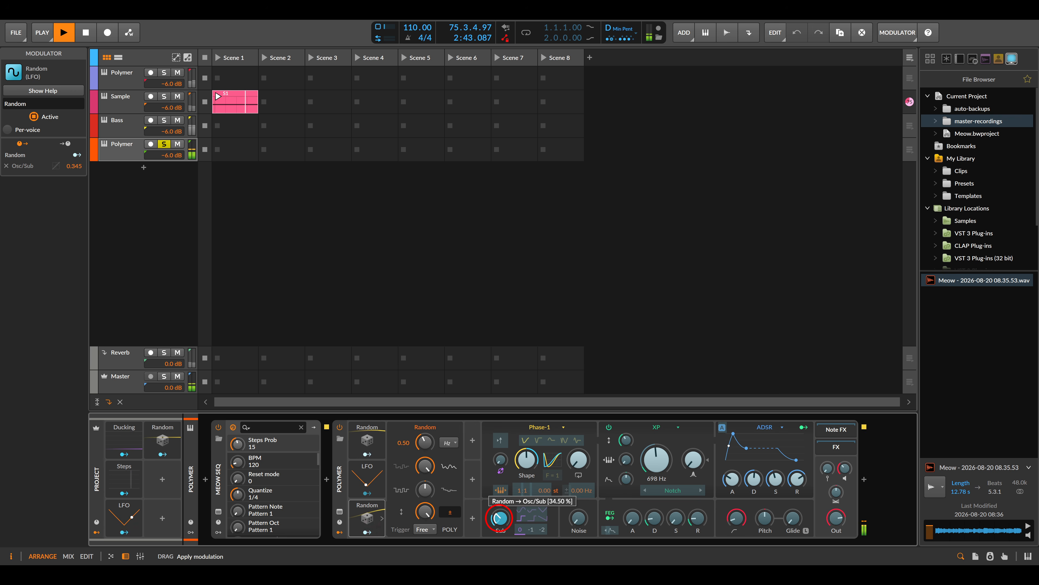
{"action": "left_click", "coordinate": [367, 532]}
{"action": "left_click", "coordinate": [367, 532]}
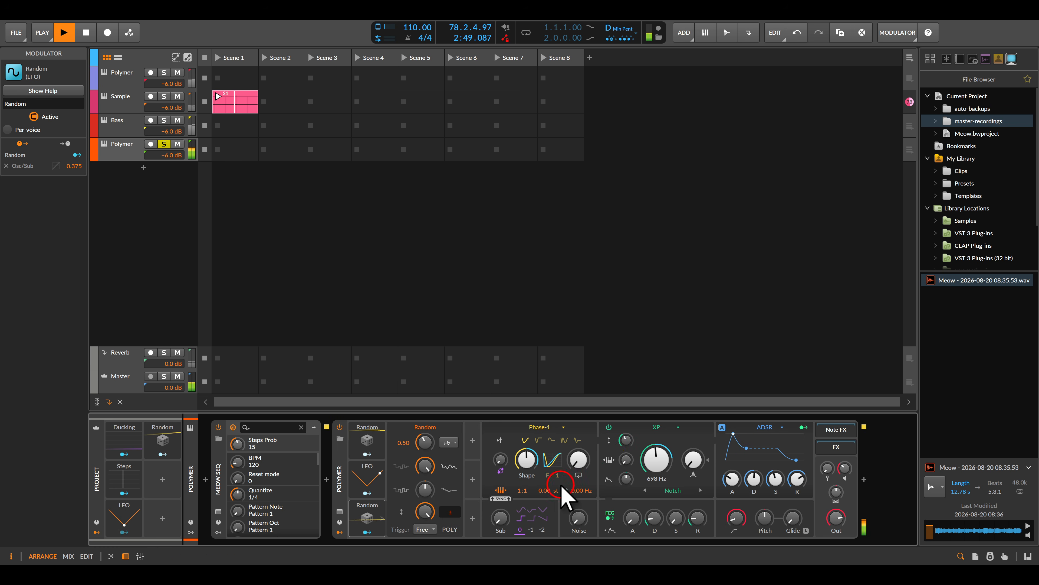
{"action": "left_click_drag", "start_coordinate": [524, 491], "coordinate": [523, 487]}
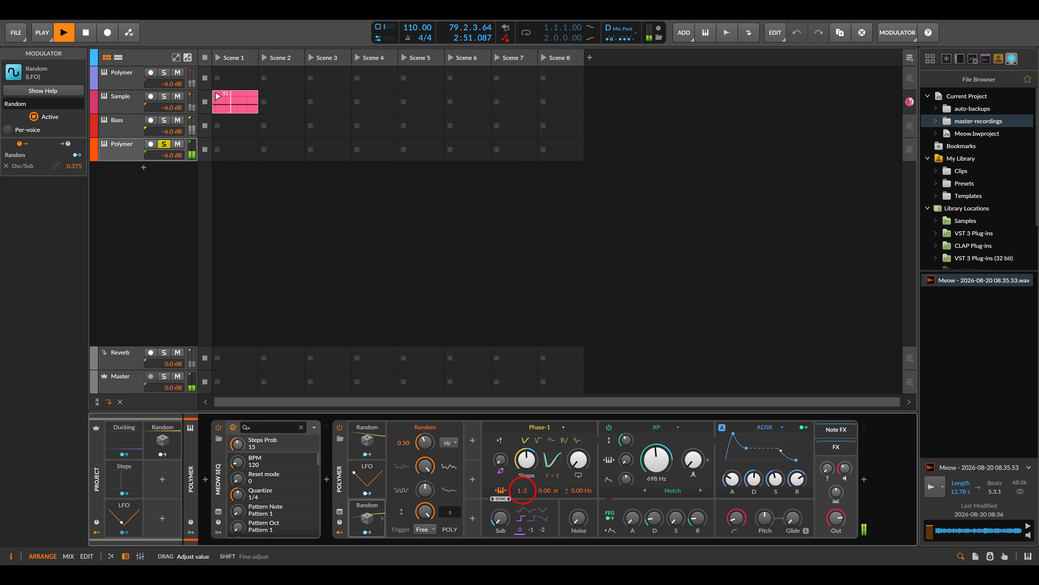
In Meow Seq, extend the pitch OCT sequence to 20 steps and set steps 3, 10 and 16 to +1
{"action": "left_click", "coordinate": [218, 512]}
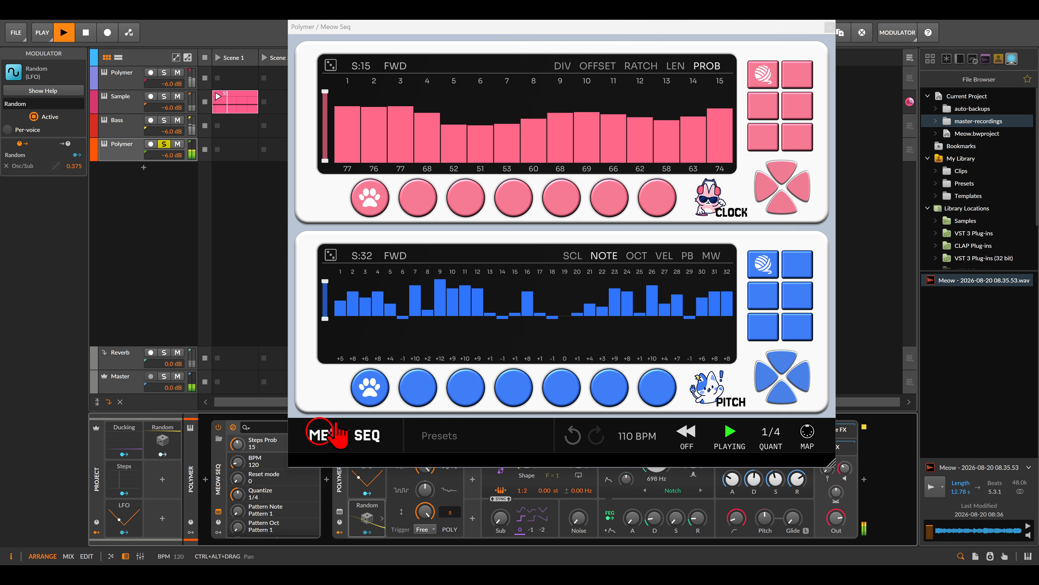
{"action": "left_click", "coordinate": [637, 257]}
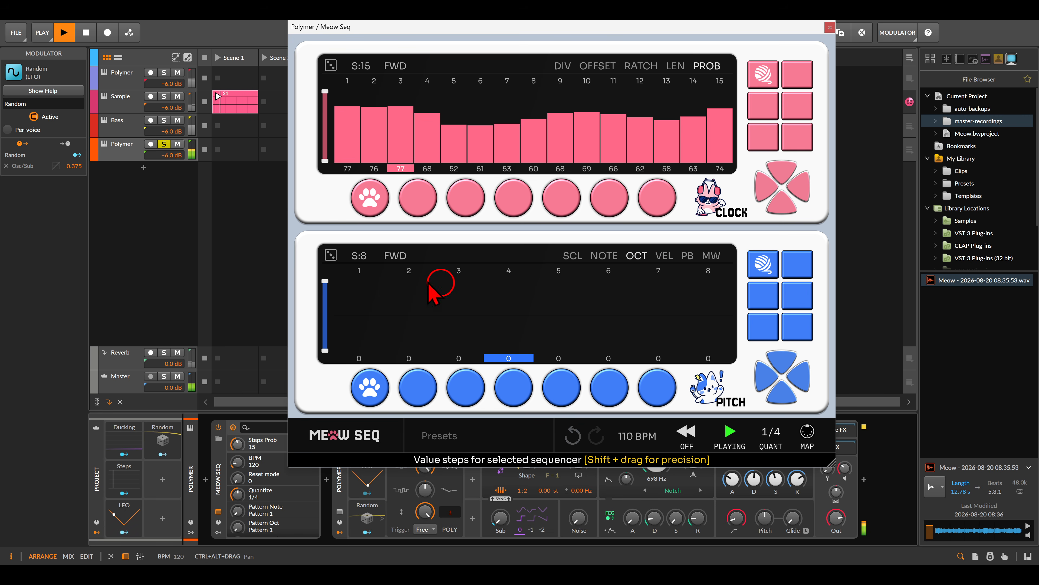
{"action": "left_click_drag", "start_coordinate": [363, 258], "coordinate": [360, 196]}
{"action": "left_click", "coordinate": [524, 311]}
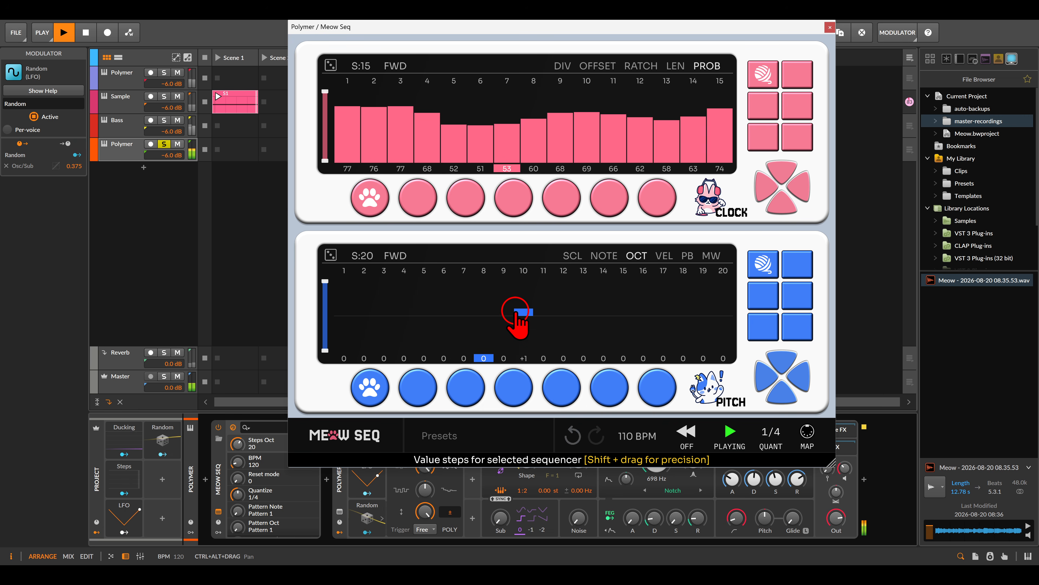
{"action": "left_click", "coordinate": [644, 311]}
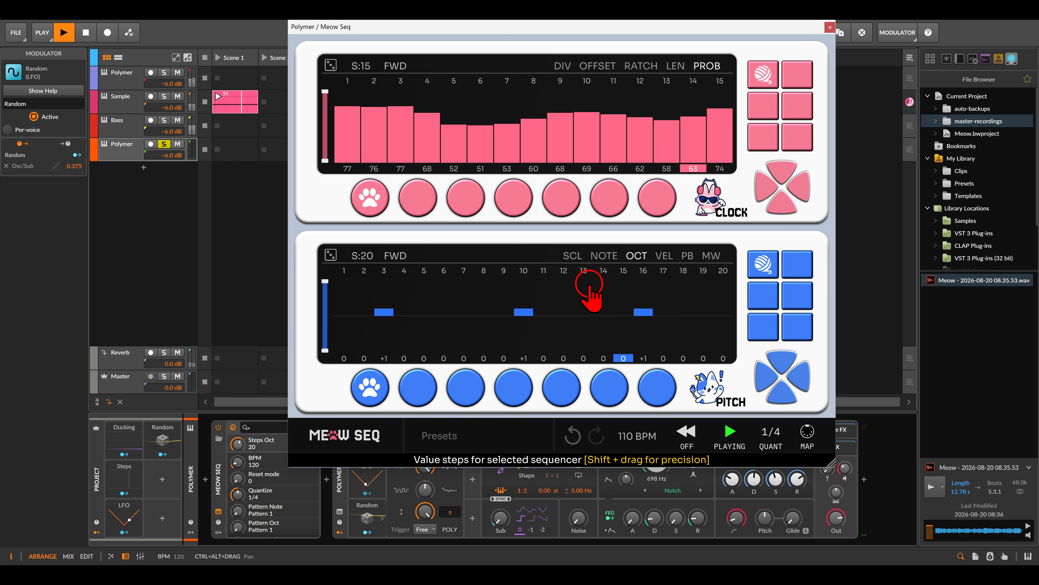
Extend NOTE pattern 2 to 32 steps, randomize its notes, and close the Meow Seq window after viewing the scale
{"action": "left_click", "coordinate": [604, 257]}
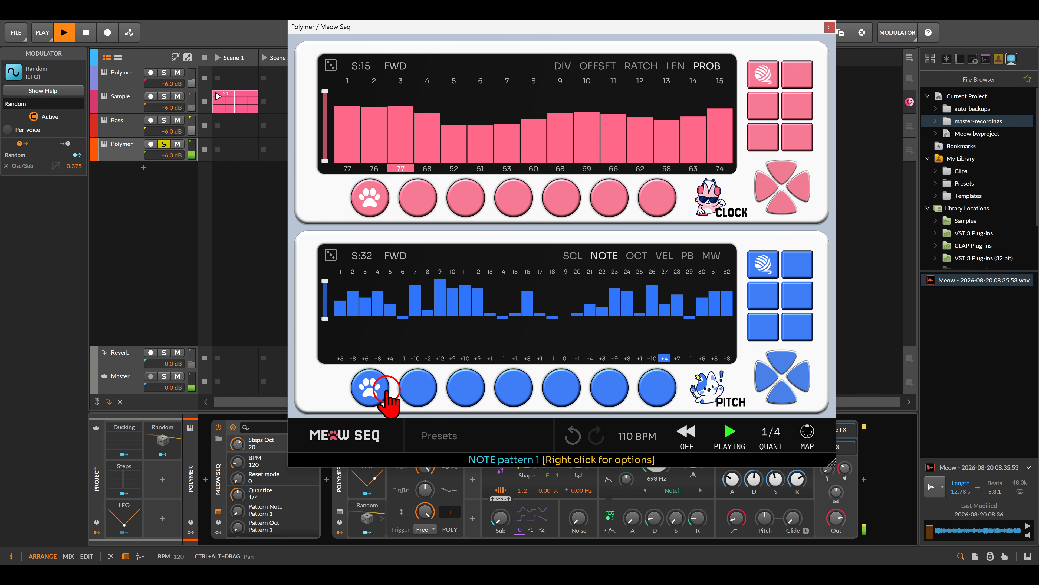
{"action": "left_click", "coordinate": [414, 387]}
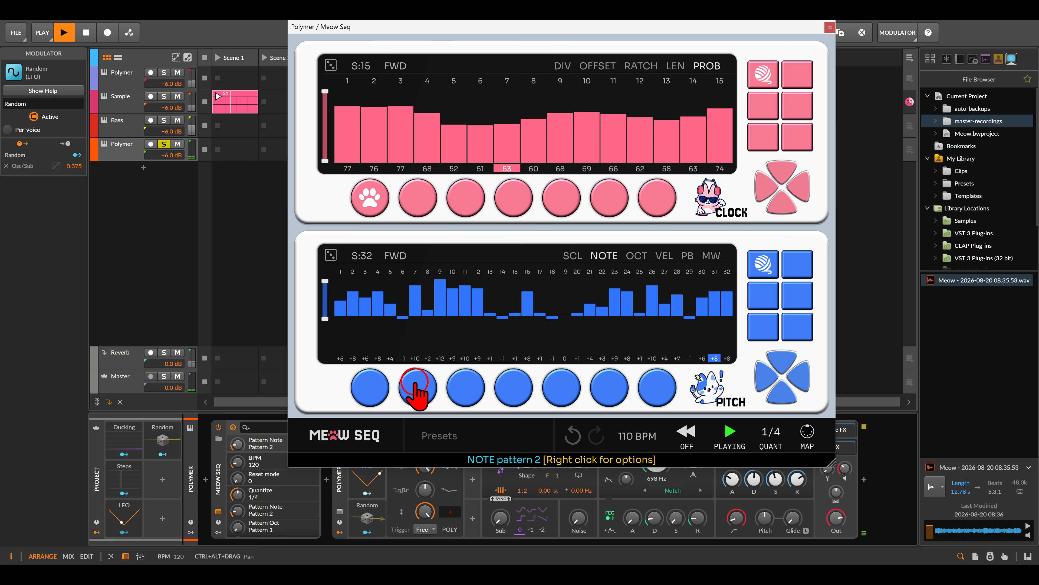
{"action": "left_click_drag", "start_coordinate": [359, 256], "coordinate": [355, 63]}
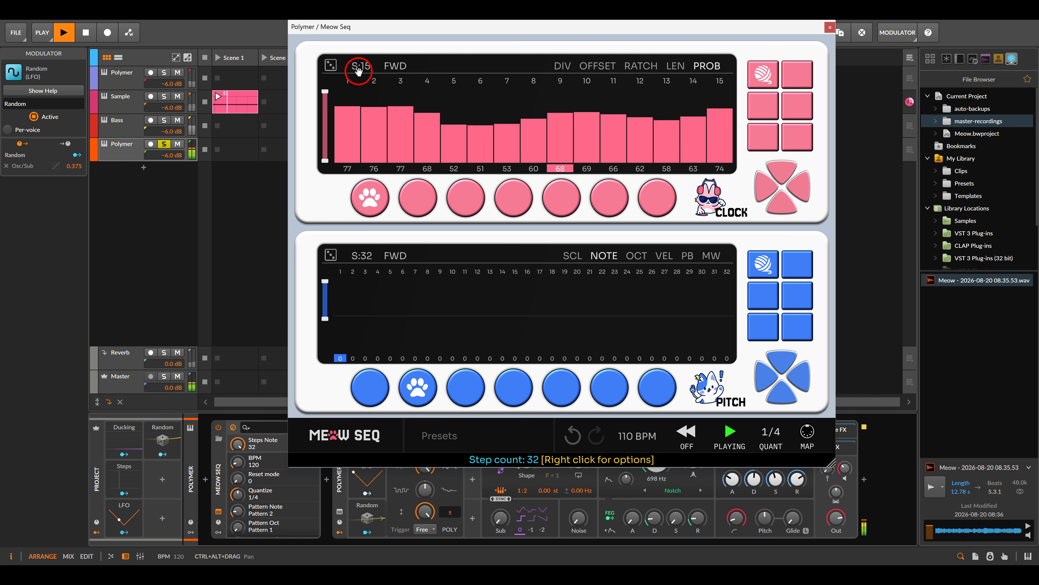
{"action": "left_click", "coordinate": [331, 255]}
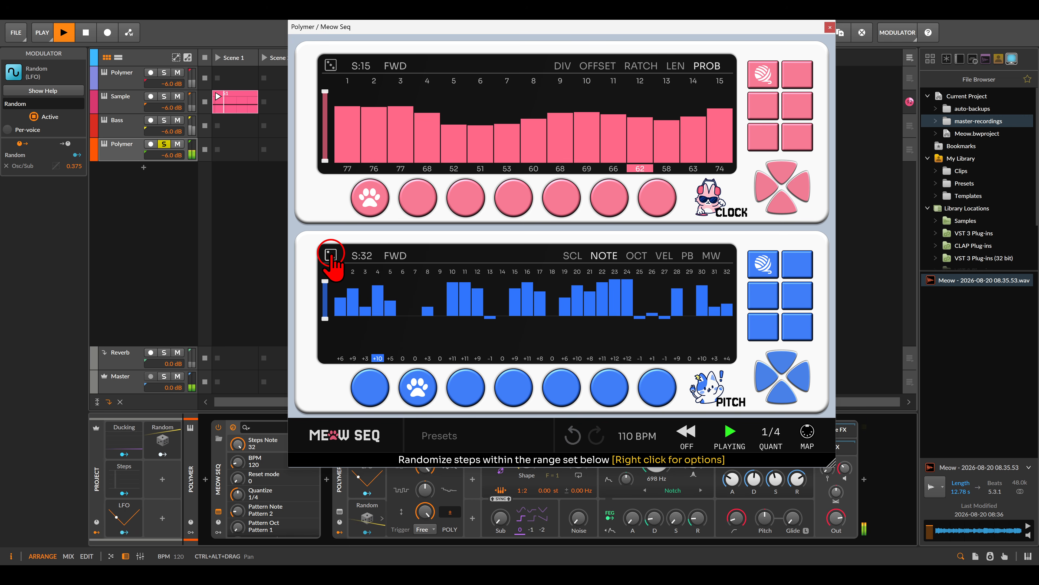
{"action": "left_click", "coordinate": [572, 255]}
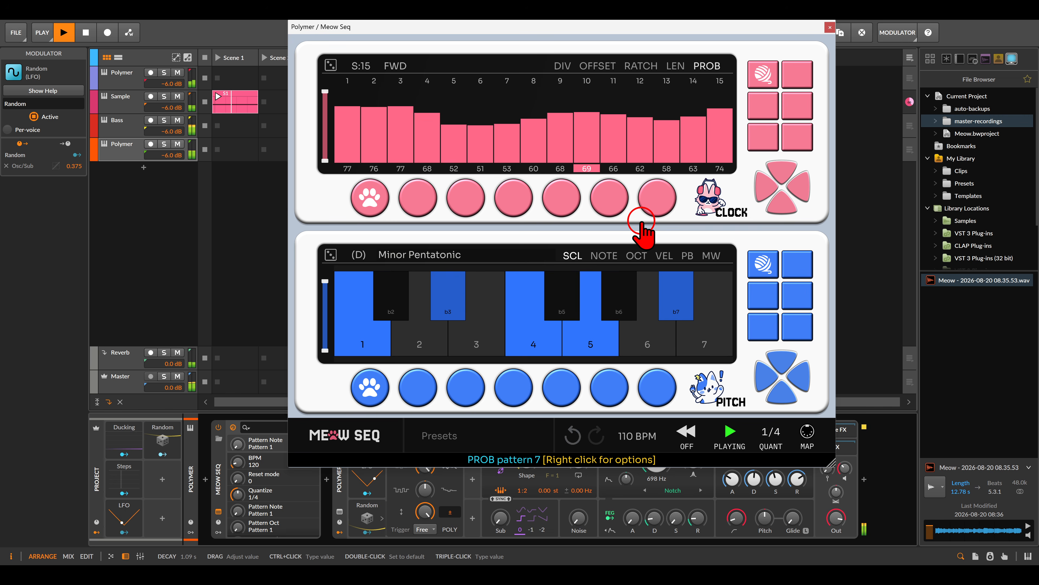
{"action": "left_click", "coordinate": [830, 31]}
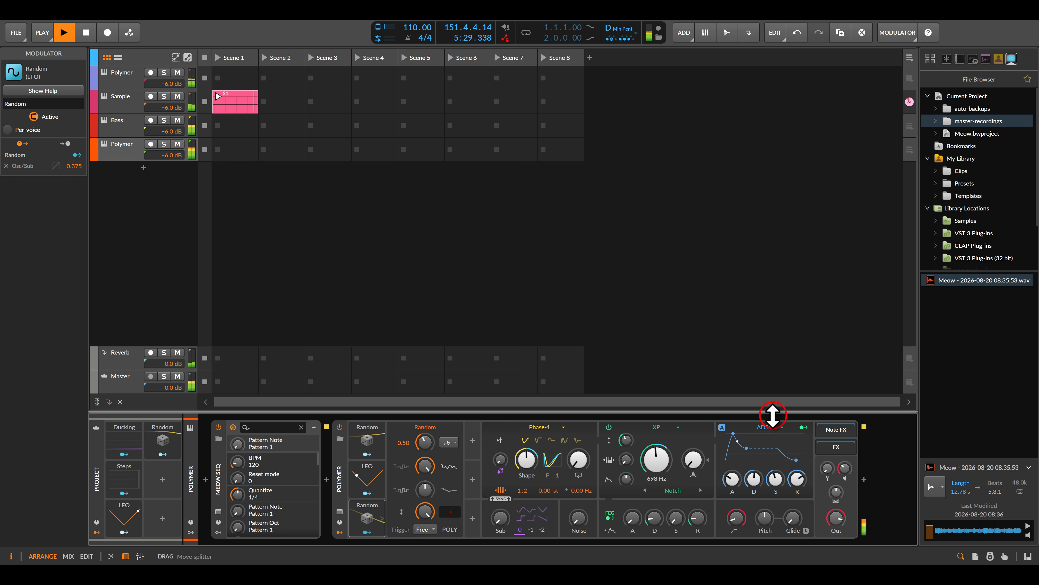
Add a Pitch Shifter after Polymer, set its pitch to 12.00 st and raise its Mix
{"action": "left_click", "coordinate": [863, 479]}
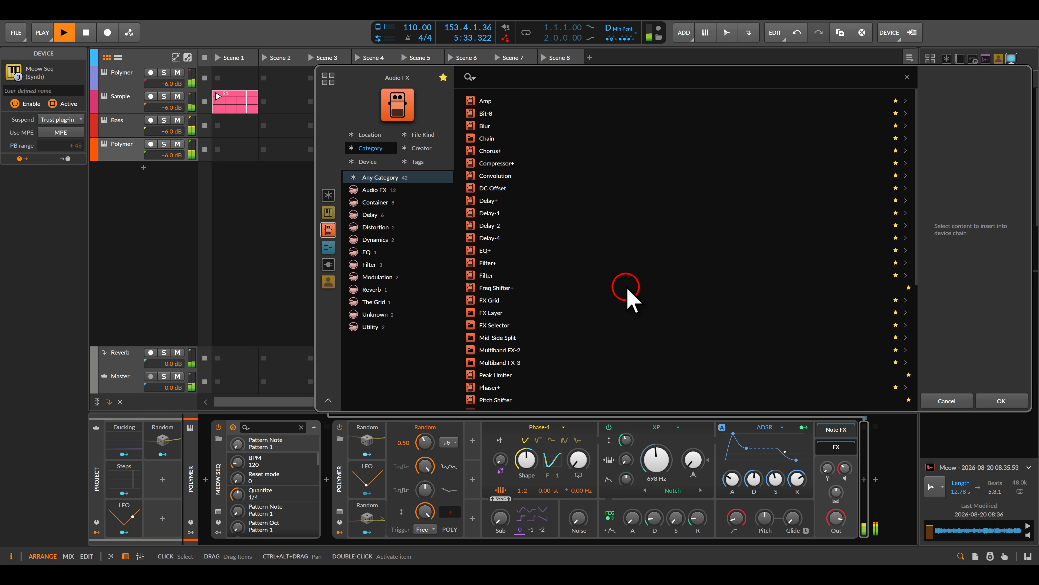
{"action": "scroll", "coordinate": [576, 291], "scroll_direction": "down", "scroll_amount": 4}
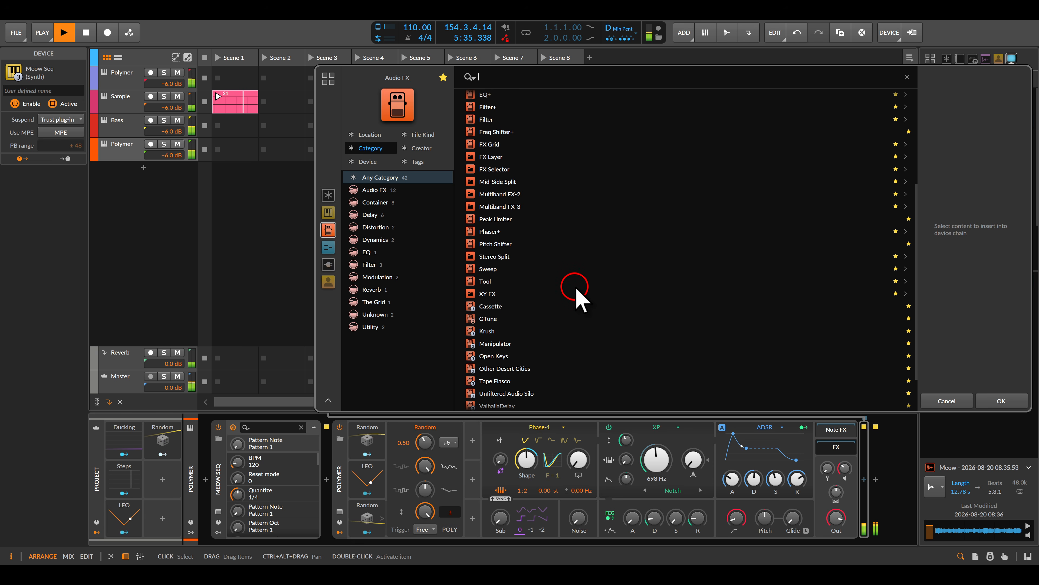
{"action": "double_click", "coordinate": [509, 245]}
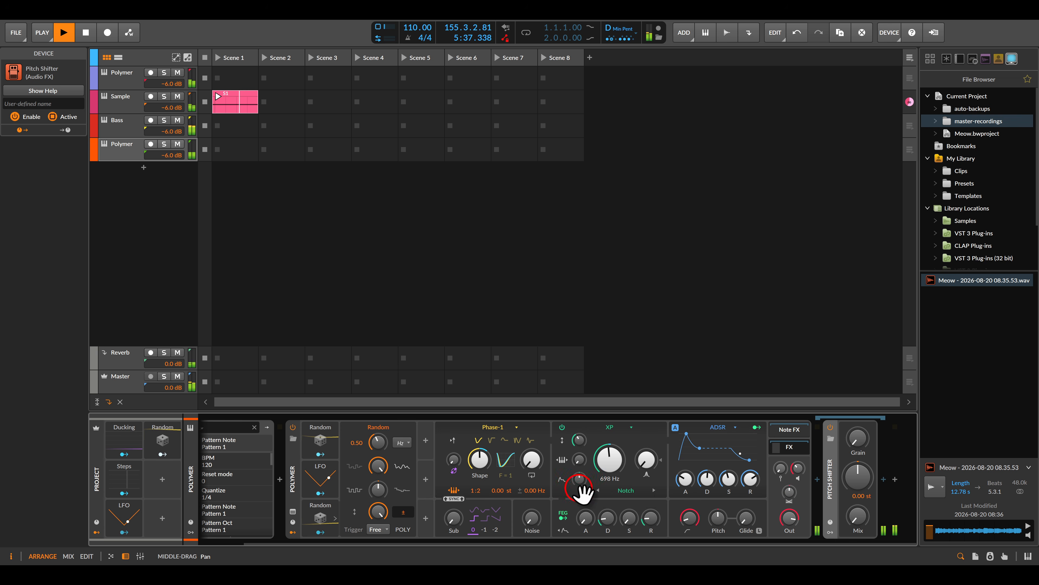
{"action": "left_click_drag", "start_coordinate": [858, 477], "coordinate": [861, 480]}
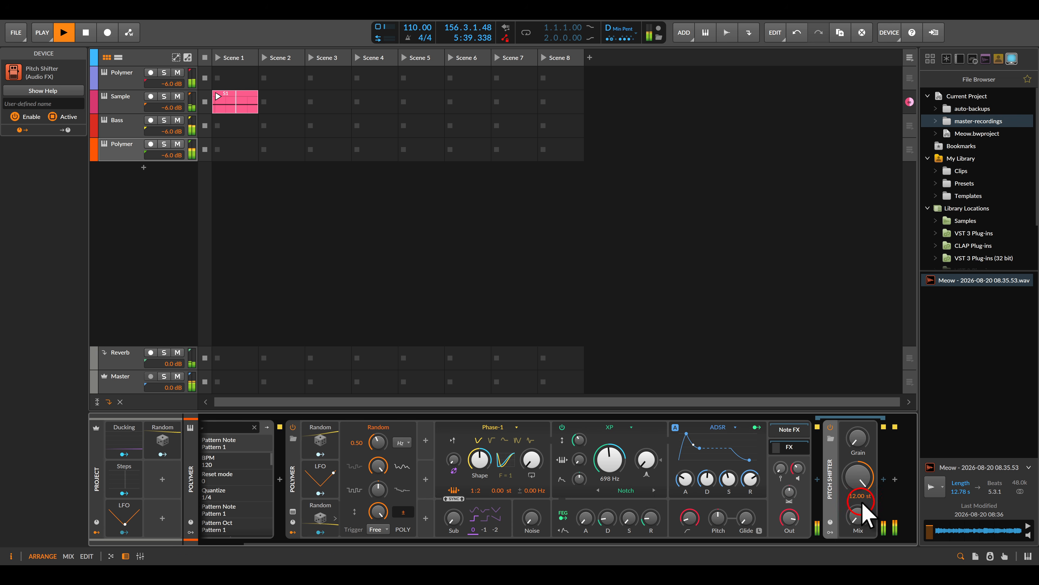
{"action": "left_click_drag", "start_coordinate": [858, 517], "coordinate": [859, 518]}
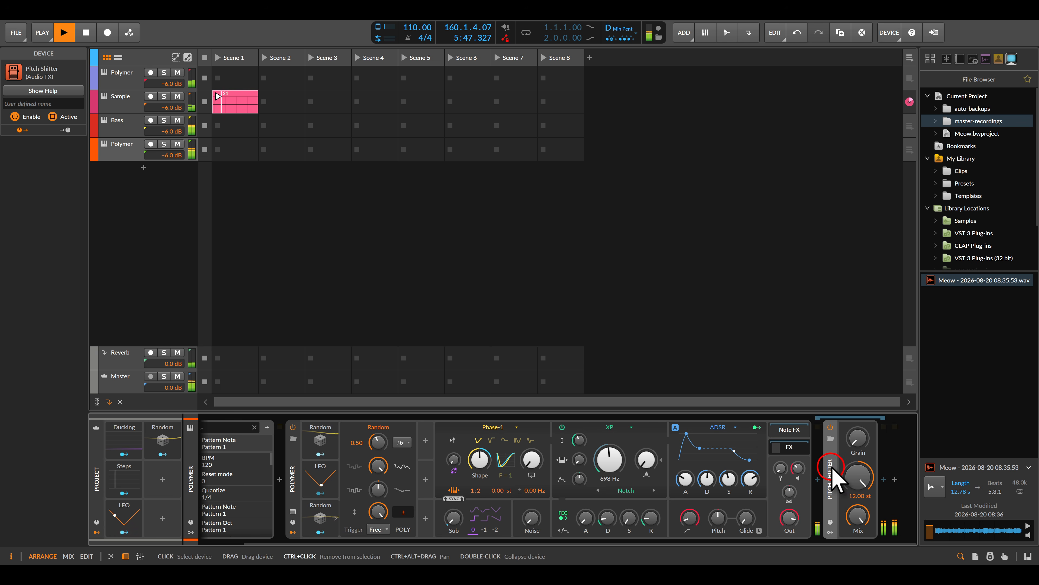
Duplicate the Pitch Shifter, set the copy's pitch to -12.00 st and solo the melody track
{"action": "key", "text": "ctrl+d"}
{"action": "left_click_drag", "start_coordinate": [856, 476], "coordinate": [856, 541]}
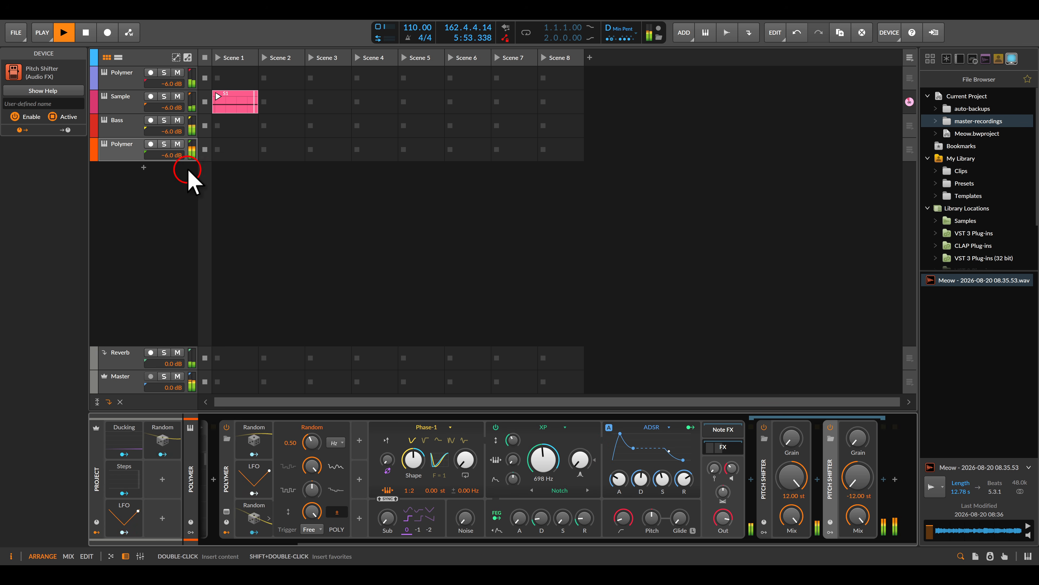
{"action": "left_click", "coordinate": [164, 144]}
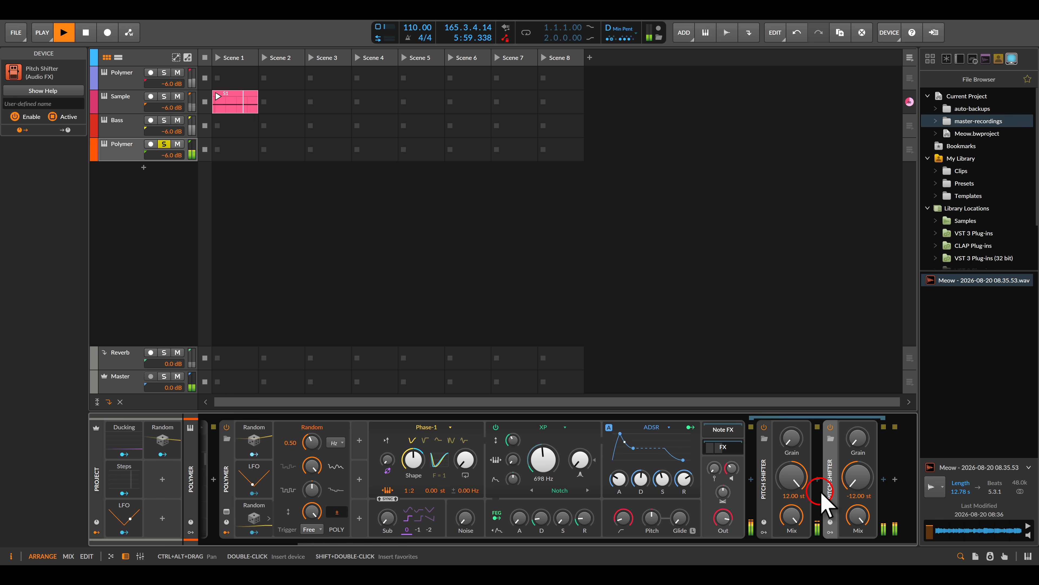
Lower the Mix of the 12.00 st Pitch Shifter to about 65 %
{"action": "left_click", "coordinate": [791, 517]}
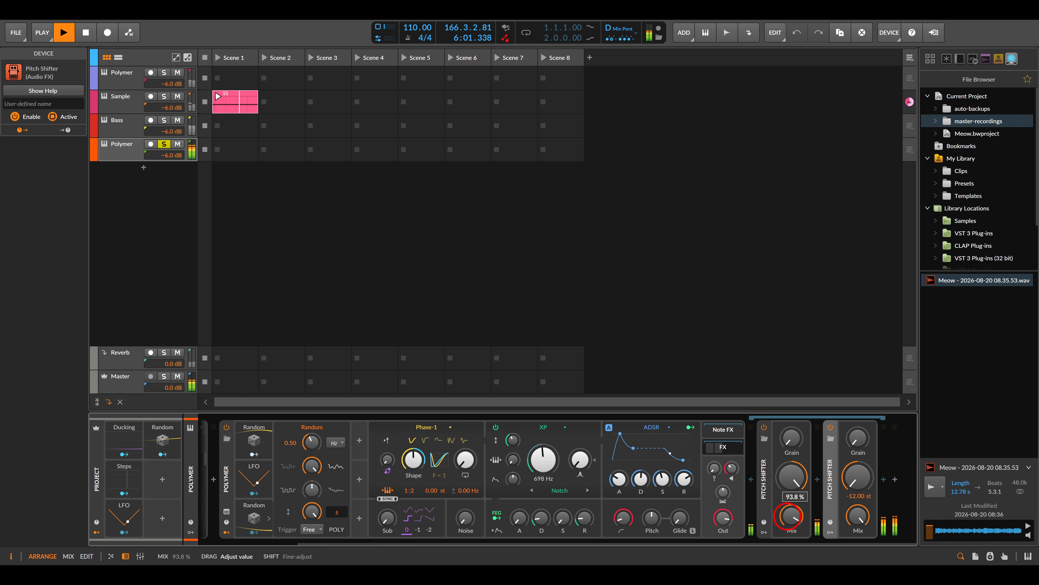
{"action": "left_click_drag", "start_coordinate": [791, 517], "coordinate": [792, 533]}
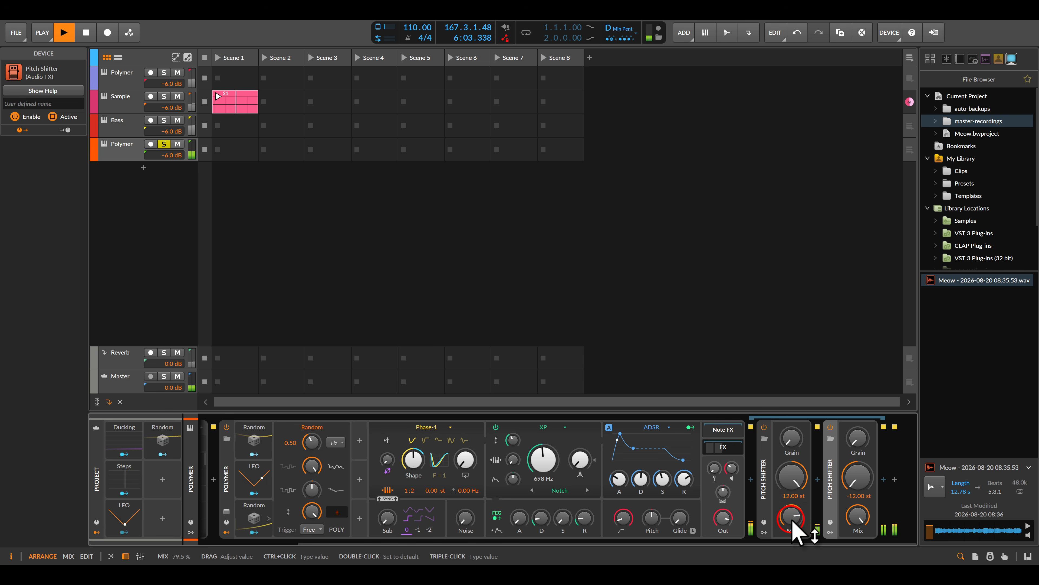
{"action": "left_click", "coordinate": [792, 524]}
{"action": "left_click_drag", "start_coordinate": [793, 524], "coordinate": [795, 525]}
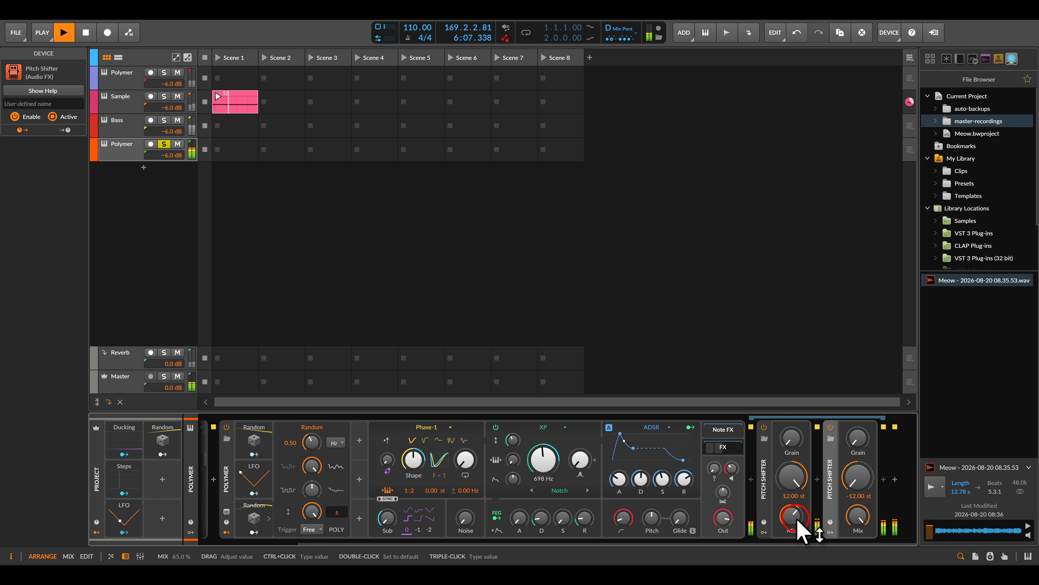
Add a Delay+ after the Pitch Shifters, raise the track's Reverb send to about -12 dB and unsolo the track
{"action": "left_click", "coordinate": [884, 479]}
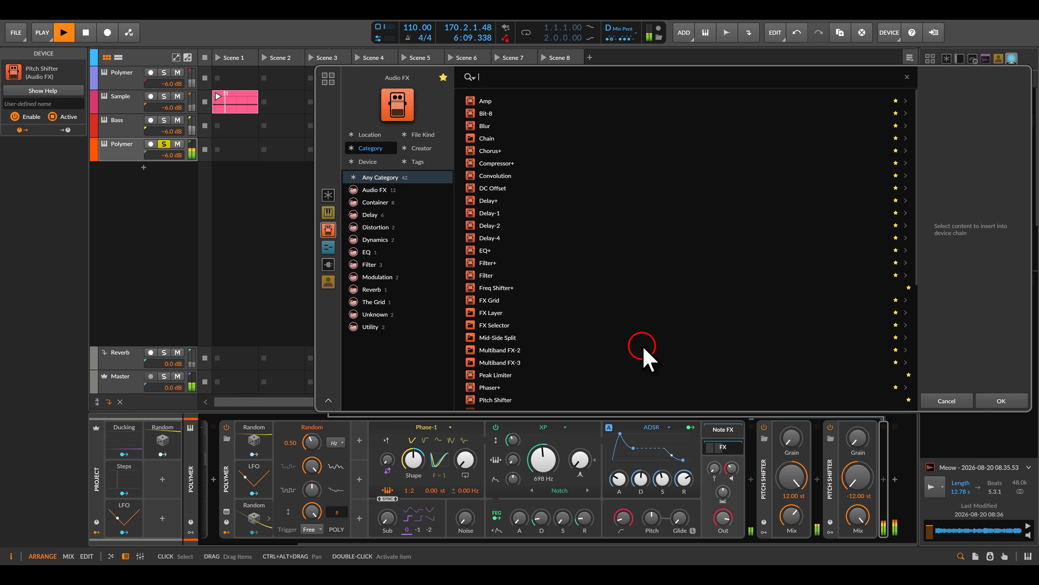
{"action": "double_click", "coordinate": [488, 205]}
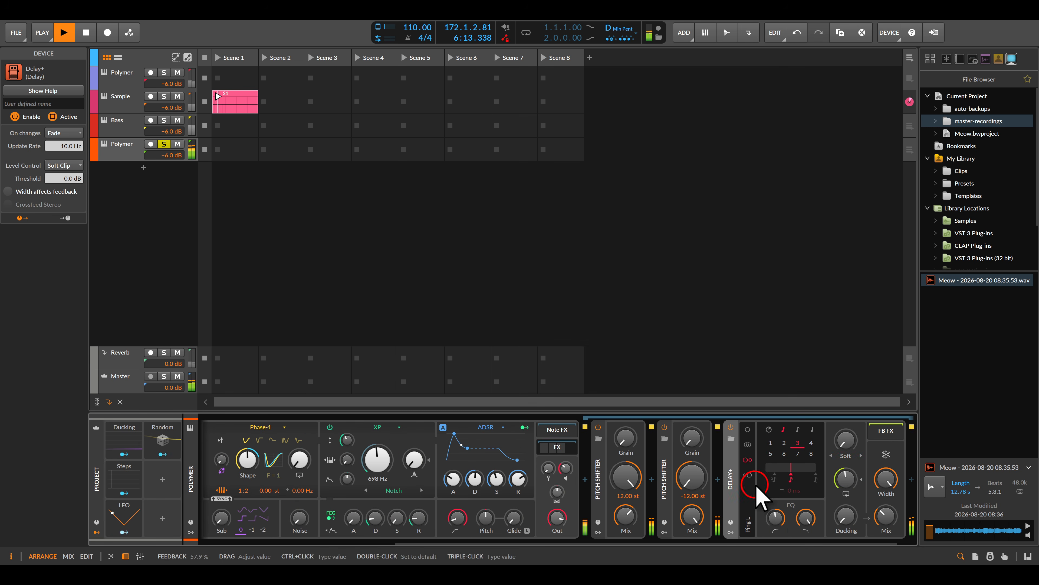
{"action": "left_click", "coordinate": [123, 157]}
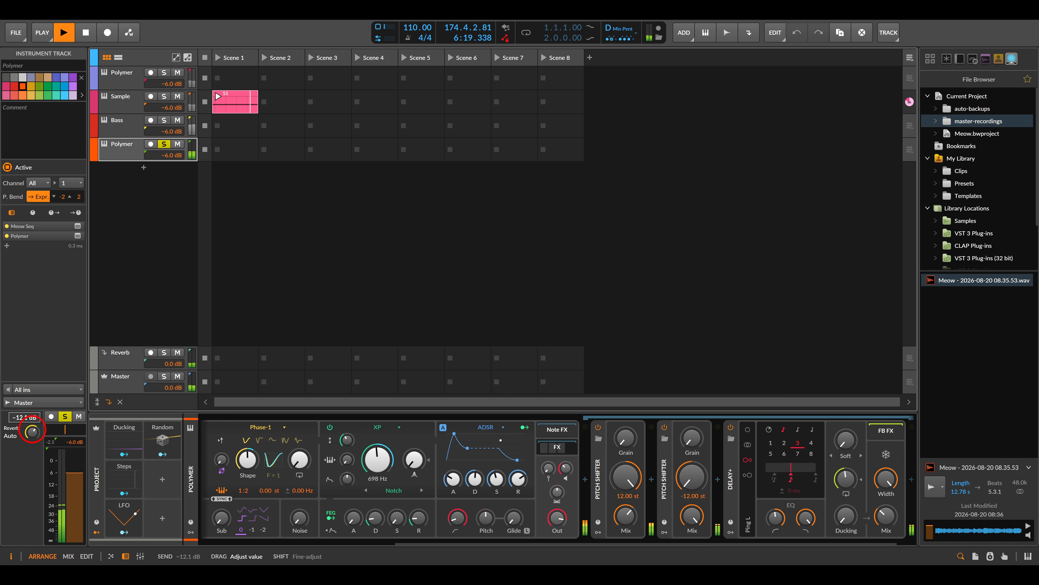
{"action": "left_click_drag", "start_coordinate": [32, 429], "coordinate": [32, 429]}
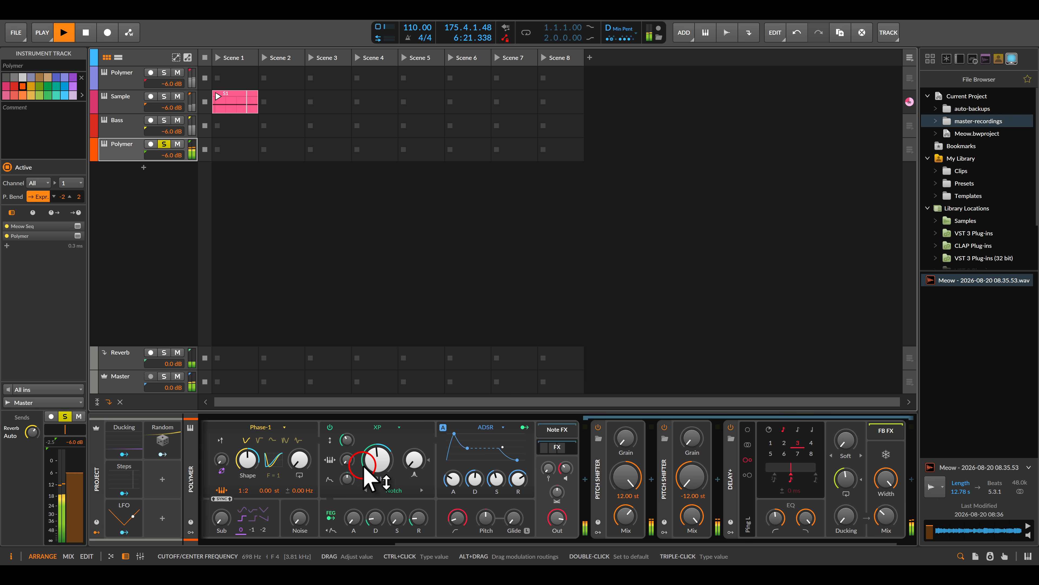
{"action": "left_click_drag", "start_coordinate": [336, 475], "coordinate": [674, 475]}
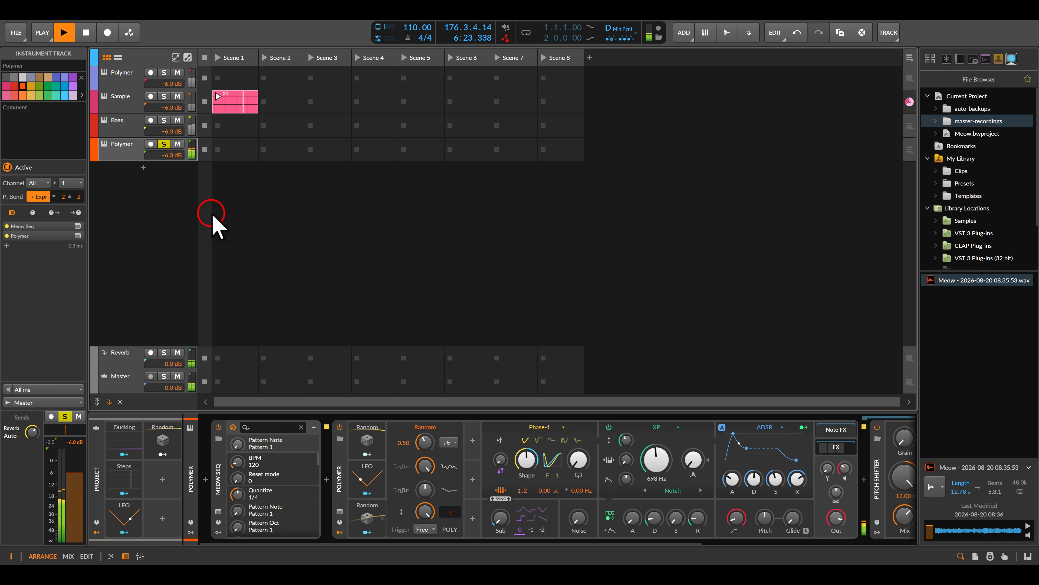
{"action": "left_click", "coordinate": [164, 144]}
Copy the project's Random modulator into a free Polymer modulator slot and solo the track
{"action": "left_click", "coordinate": [599, 508]}
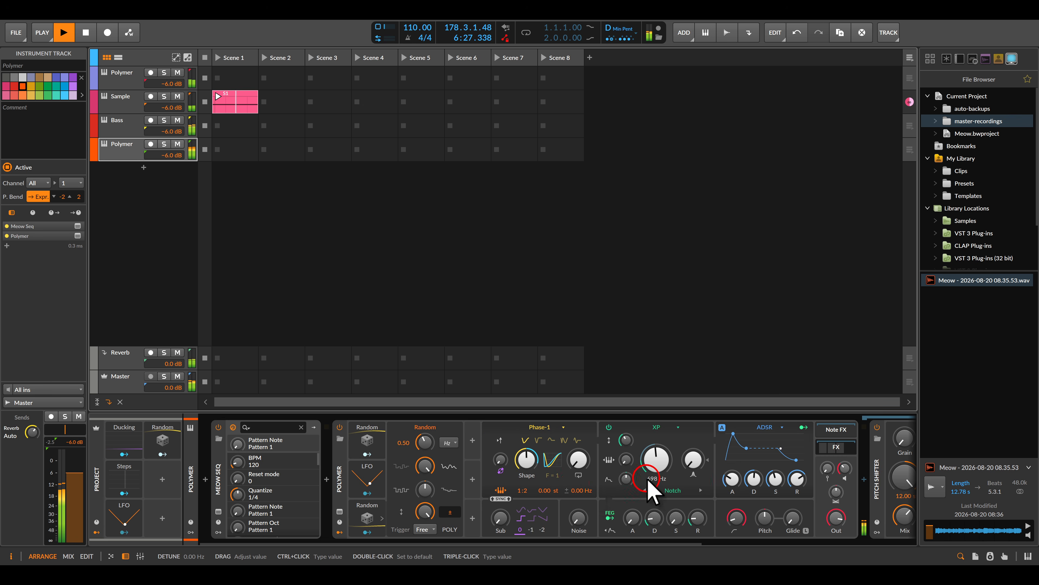
{"action": "left_click_drag", "start_coordinate": [650, 487], "coordinate": [581, 475]}
{"action": "left_click", "coordinate": [281, 493]}
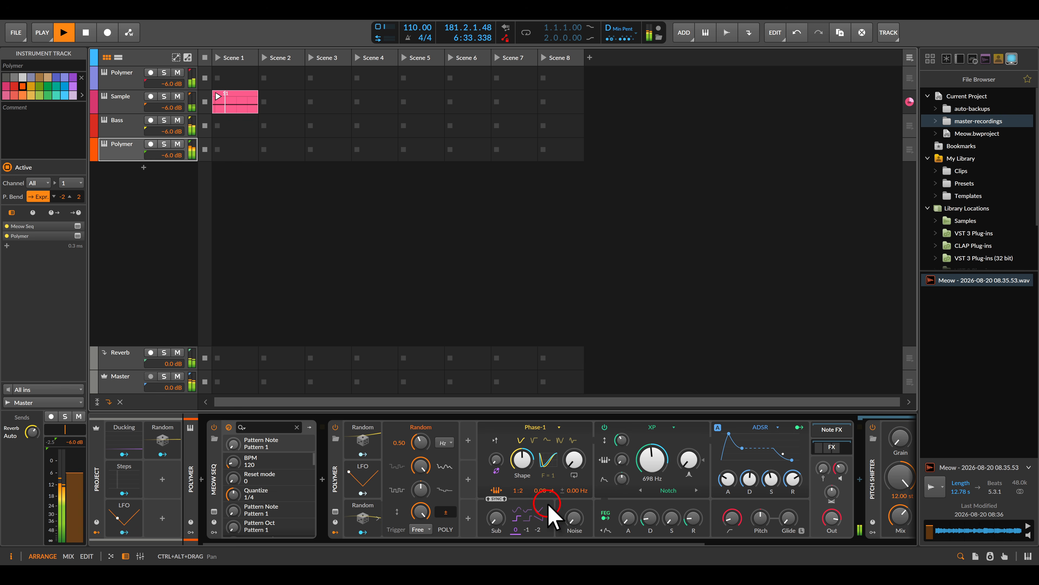
{"action": "left_click_drag", "start_coordinate": [166, 444], "coordinate": [398, 447]}
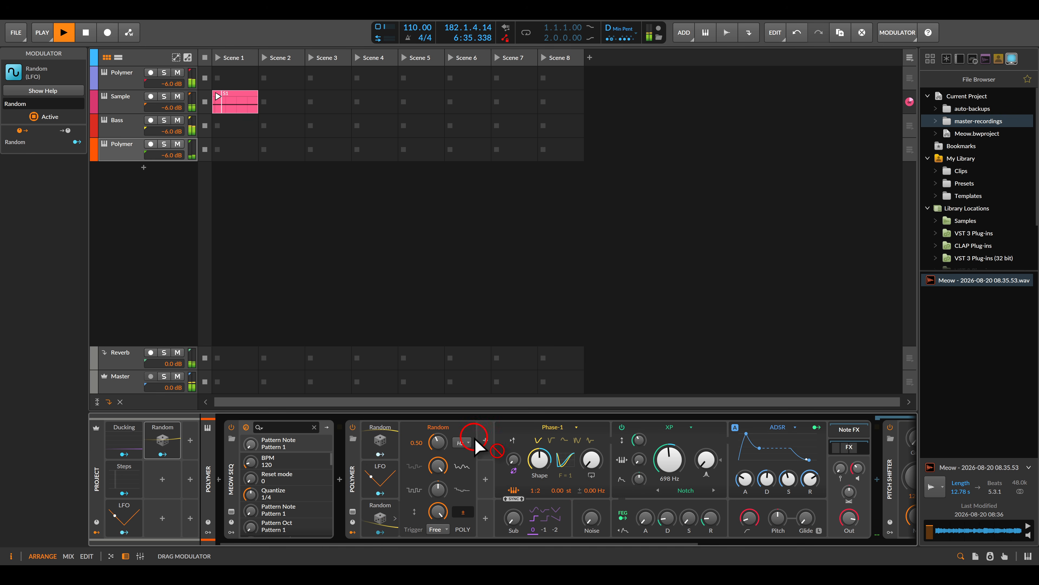
{"action": "left_click_drag", "start_coordinate": [477, 444], "coordinate": [482, 441]}
{"action": "left_click", "coordinate": [164, 144]}
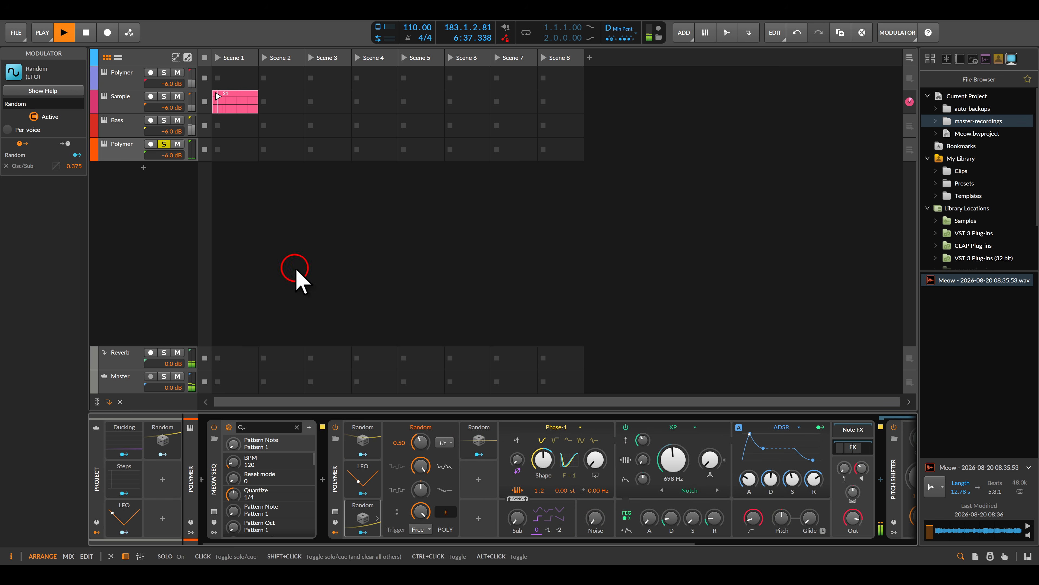
Map the newly copied Random modulator to Polymer's Pitch by 0.15 st and end the mapping
{"action": "left_click_drag", "start_coordinate": [711, 526], "coordinate": [438, 483]}
{"action": "left_click_drag", "start_coordinate": [300, 454], "coordinate": [325, 457]}
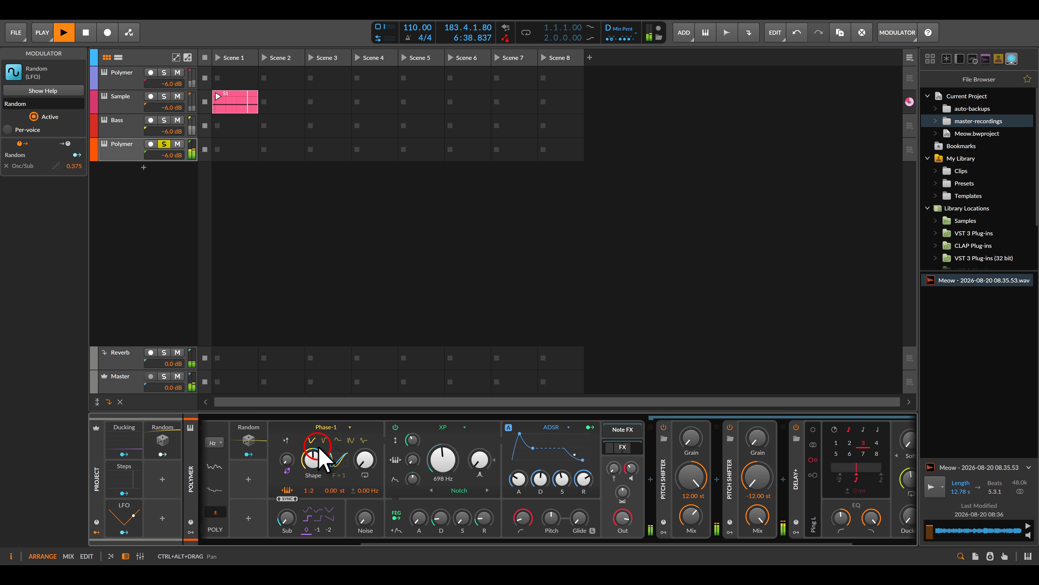
{"action": "left_click", "coordinate": [248, 453]}
{"action": "left_click_drag", "start_coordinate": [551, 519], "coordinate": [551, 517]}
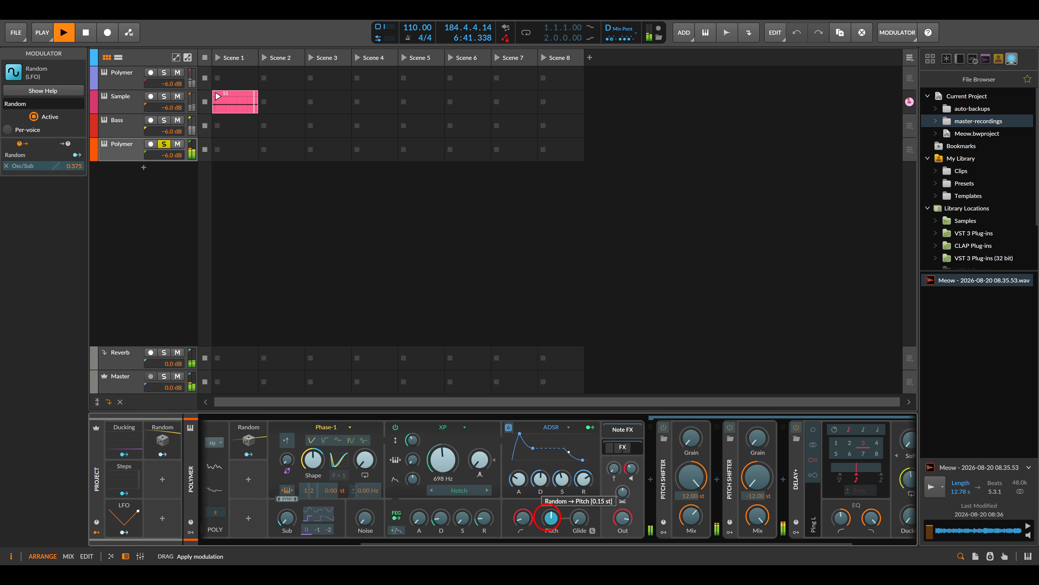
{"action": "left_click", "coordinate": [261, 456]}
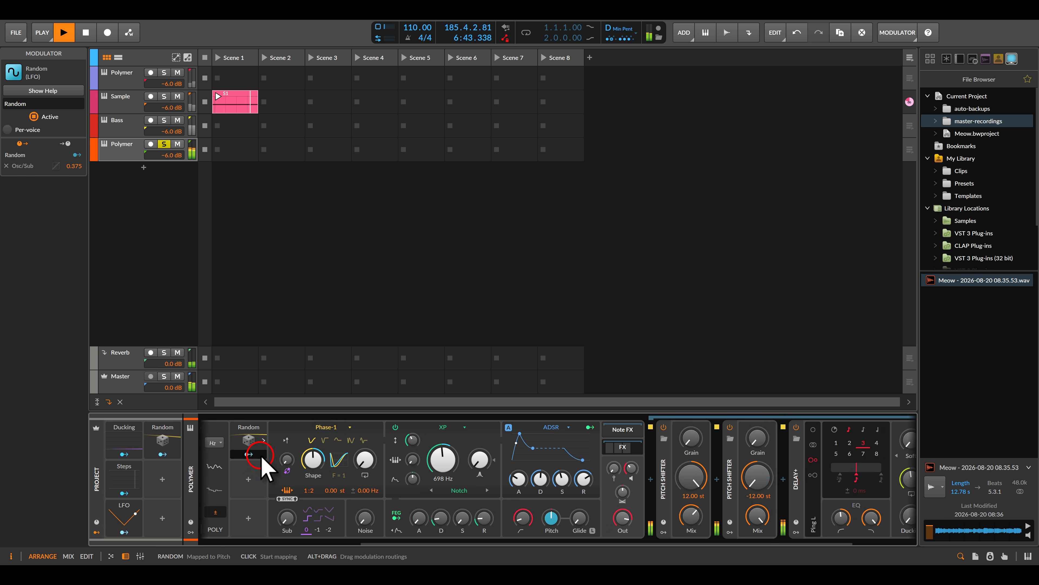
Group Polymer into an Instrument Layer and add a second layer containing a new Polymer
{"action": "left_click_drag", "start_coordinate": [267, 465], "coordinate": [357, 465]}
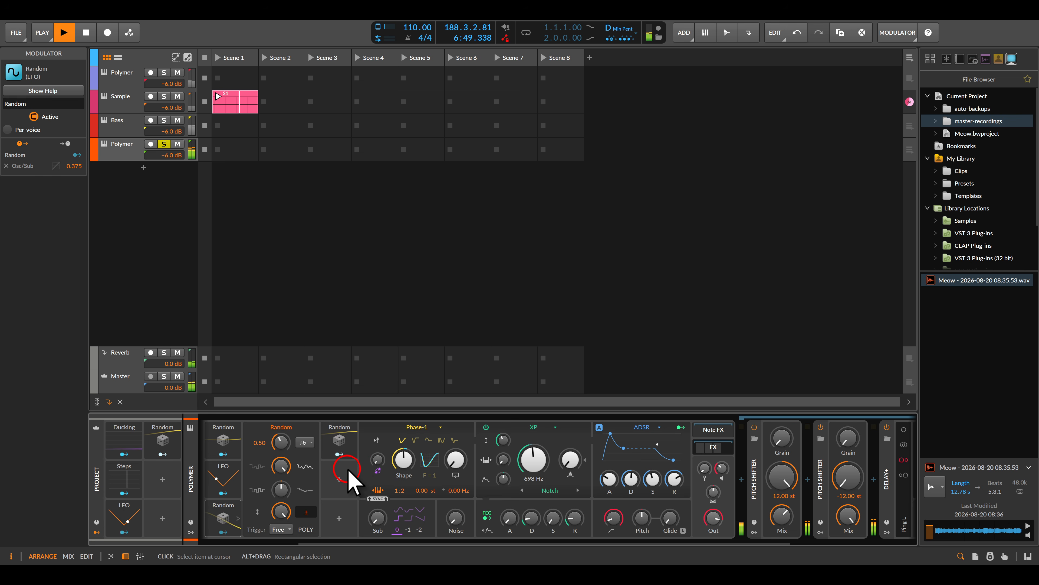
{"action": "left_click_drag", "start_coordinate": [349, 475], "coordinate": [489, 475]}
{"action": "left_click", "coordinate": [337, 457]}
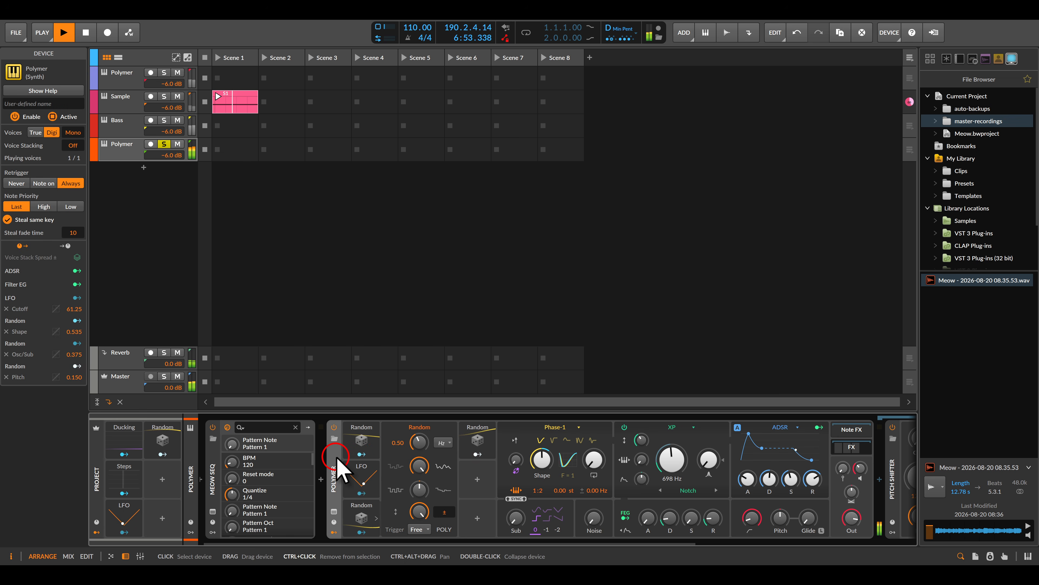
{"action": "key", "text": "ctrl+g"}
{"action": "left_click", "coordinate": [388, 444]}
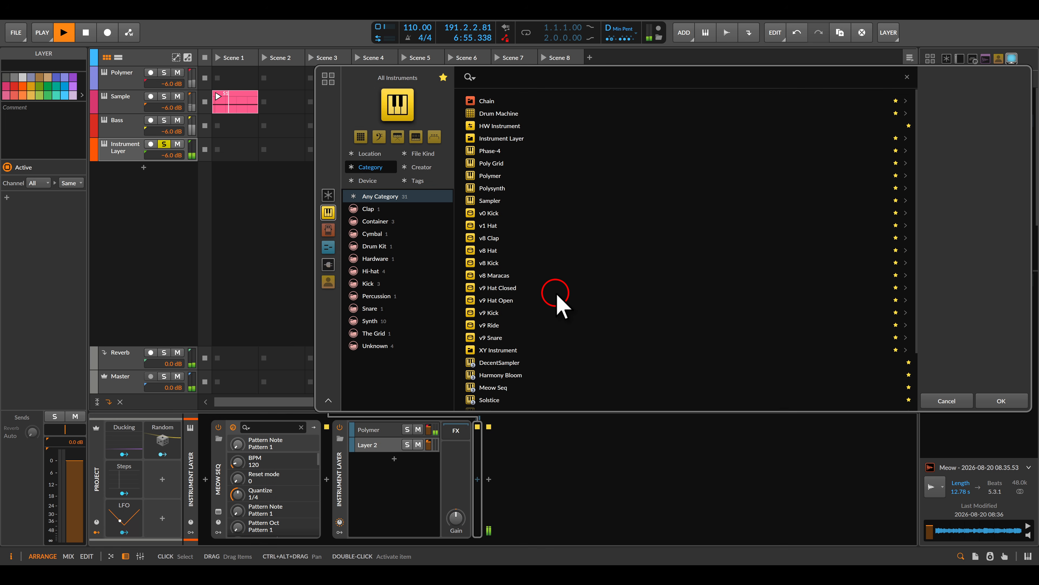
{"action": "double_click", "coordinate": [501, 177]}
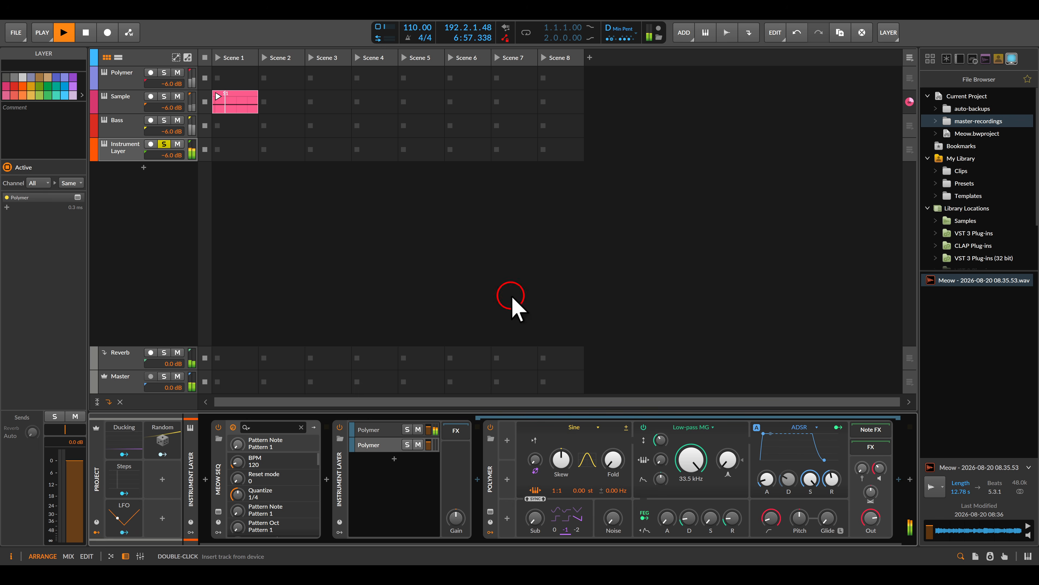
Switch the second Polymer's oscillator to Wavetable and load the Flute wavetable from the favorites
{"action": "left_click", "coordinate": [577, 428]}
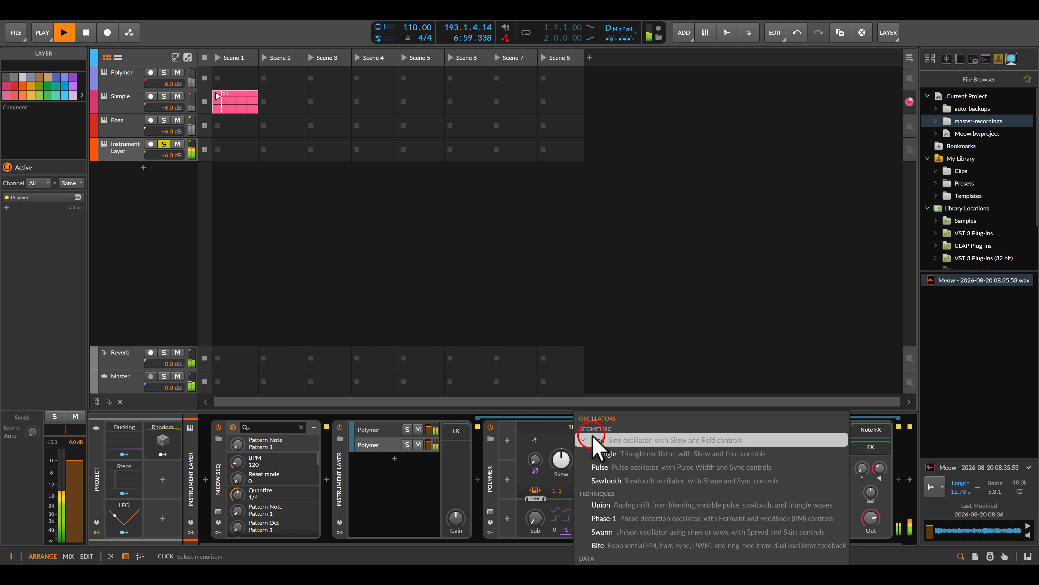
{"action": "left_click", "coordinate": [605, 561]}
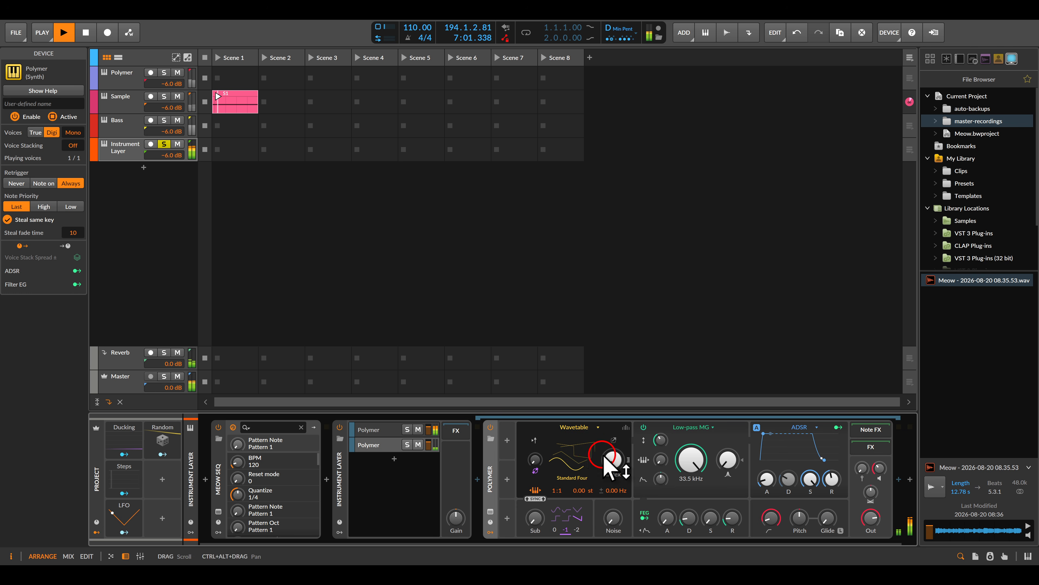
{"action": "left_click", "coordinate": [584, 469]}
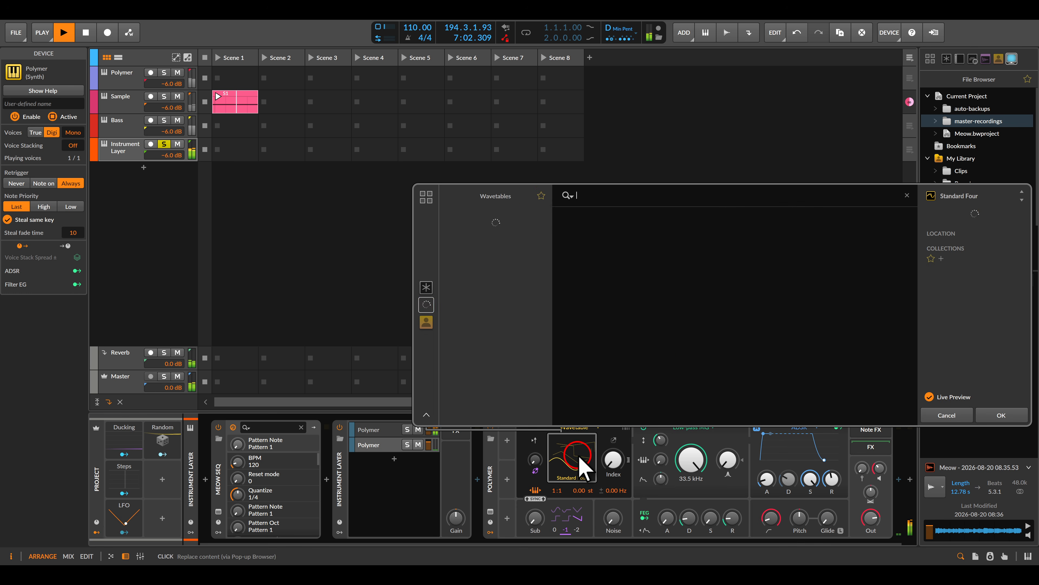
{"action": "left_click", "coordinate": [541, 196]}
{"action": "double_click", "coordinate": [707, 249]}
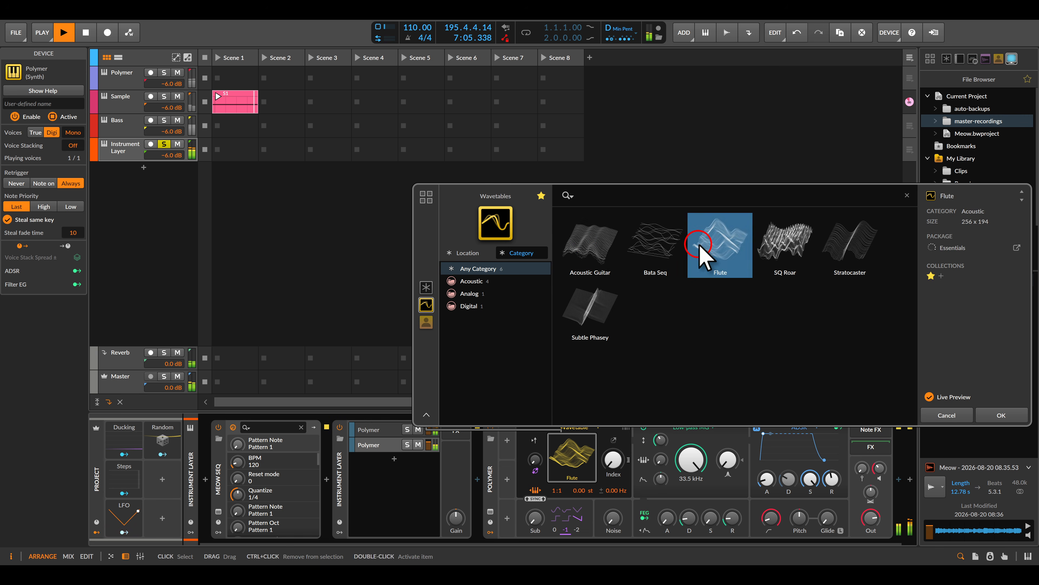
Set the Flute oscillator's pitch ratio to 2:1, its unison voices to 5 and its Index to about 35 %
{"action": "left_click_drag", "start_coordinate": [614, 459], "coordinate": [615, 461]}
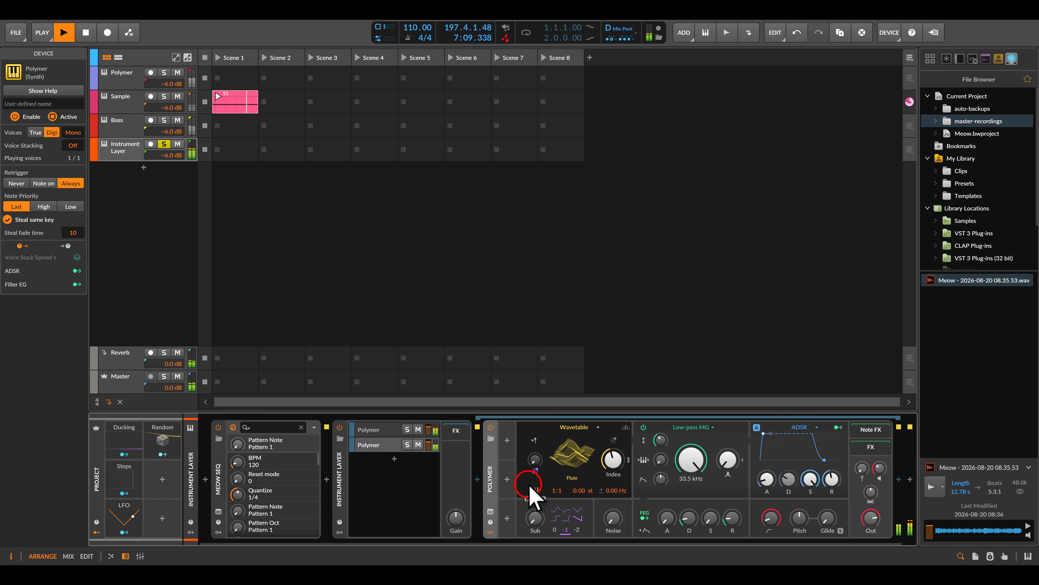
{"action": "left_click", "coordinate": [551, 489]}
{"action": "left_click_drag", "start_coordinate": [551, 489], "coordinate": [551, 479]}
{"action": "left_click_drag", "start_coordinate": [613, 460], "coordinate": [608, 468]}
{"action": "left_click", "coordinate": [626, 428]}
{"action": "left_click", "coordinate": [588, 441]}
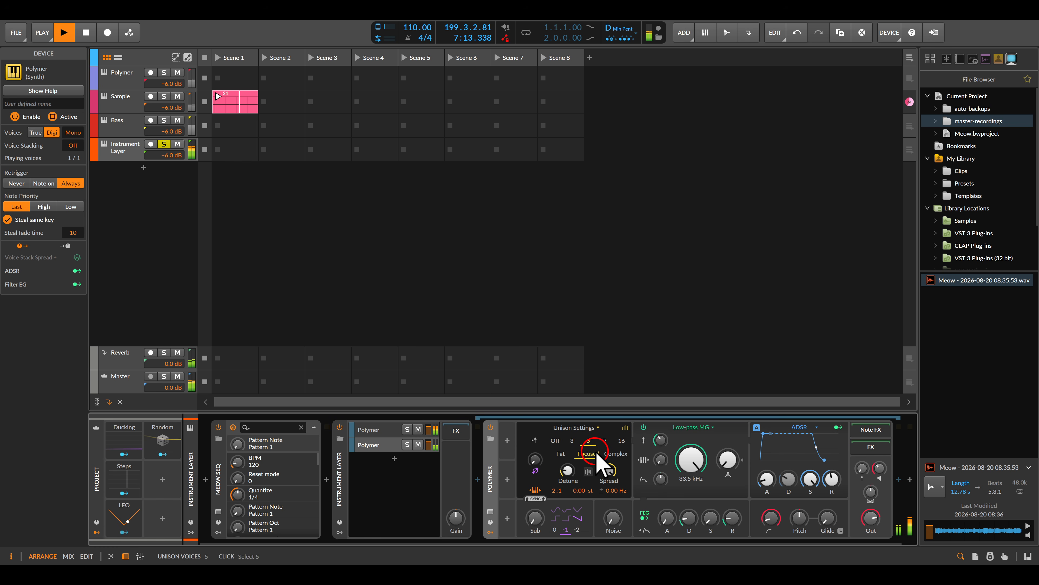
{"action": "left_click", "coordinate": [626, 427]}
{"action": "left_click_drag", "start_coordinate": [614, 460], "coordinate": [615, 467]}
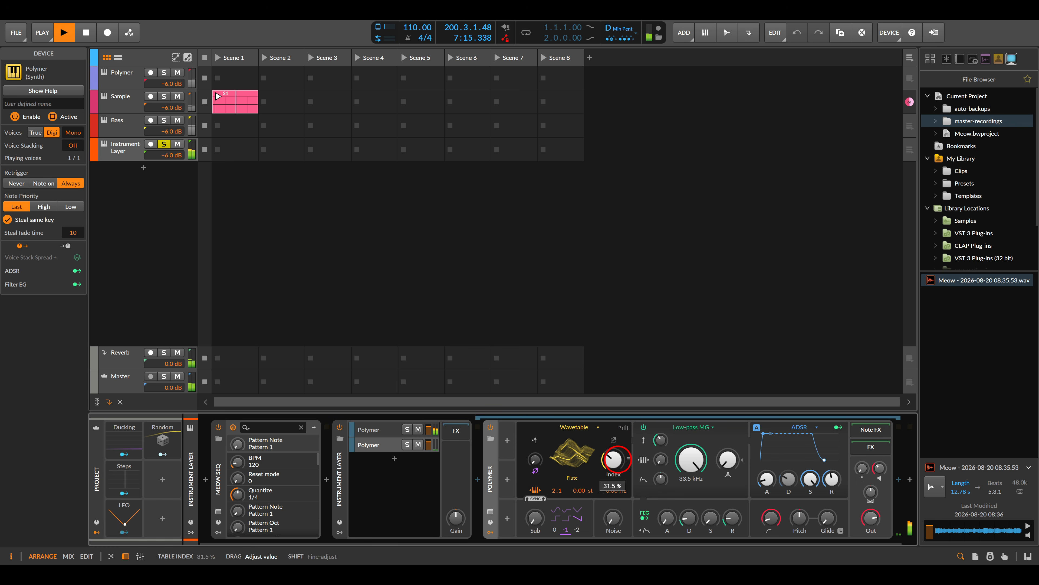
Raise the release and attack of the Flute Polymer's ADSR envelope slightly
{"action": "left_click", "coordinate": [831, 479]}
{"action": "left_click_drag", "start_coordinate": [831, 479], "coordinate": [831, 476]}
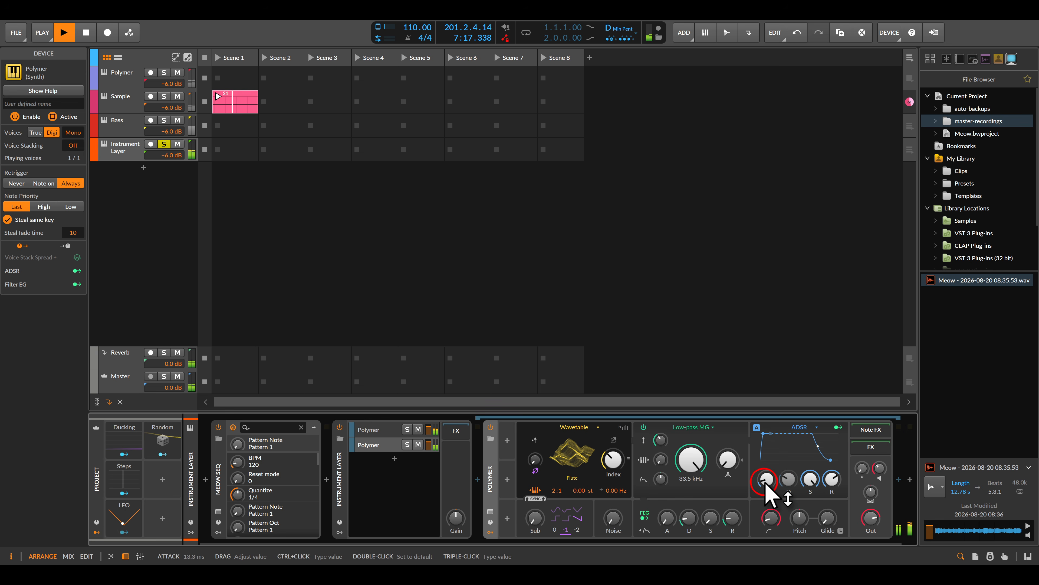
{"action": "left_click_drag", "start_coordinate": [765, 483], "coordinate": [765, 472]}
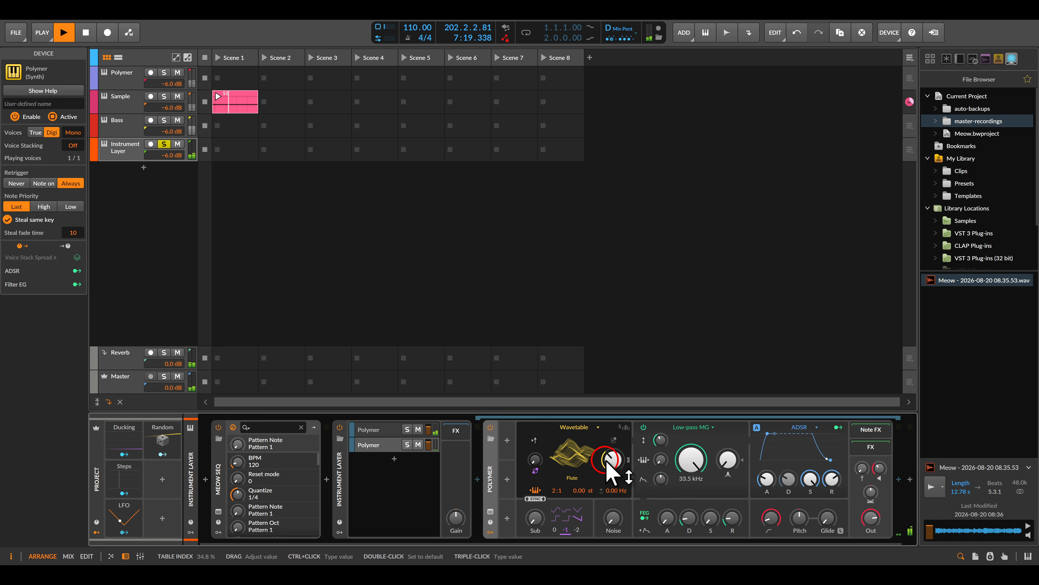
Copy the project's Random modulator onto the Flute Polymer and map it to the wavetable Index by 1.000
{"action": "left_click_drag", "start_coordinate": [166, 448], "coordinate": [638, 461]}
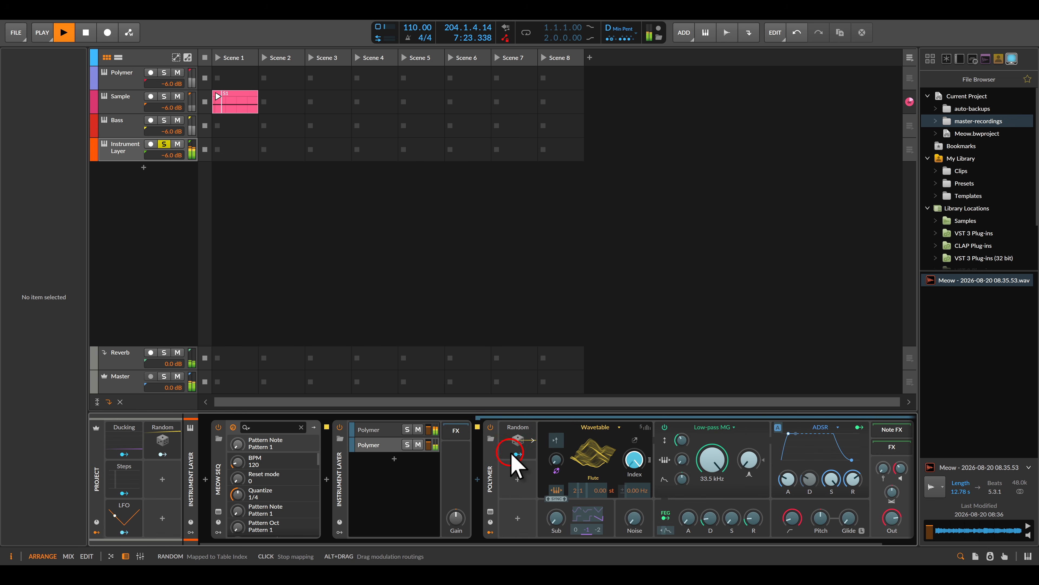
{"action": "left_click", "coordinate": [515, 454]}
{"action": "left_click_drag", "start_coordinate": [534, 471], "coordinate": [417, 470]}
{"action": "left_click", "coordinate": [597, 481]}
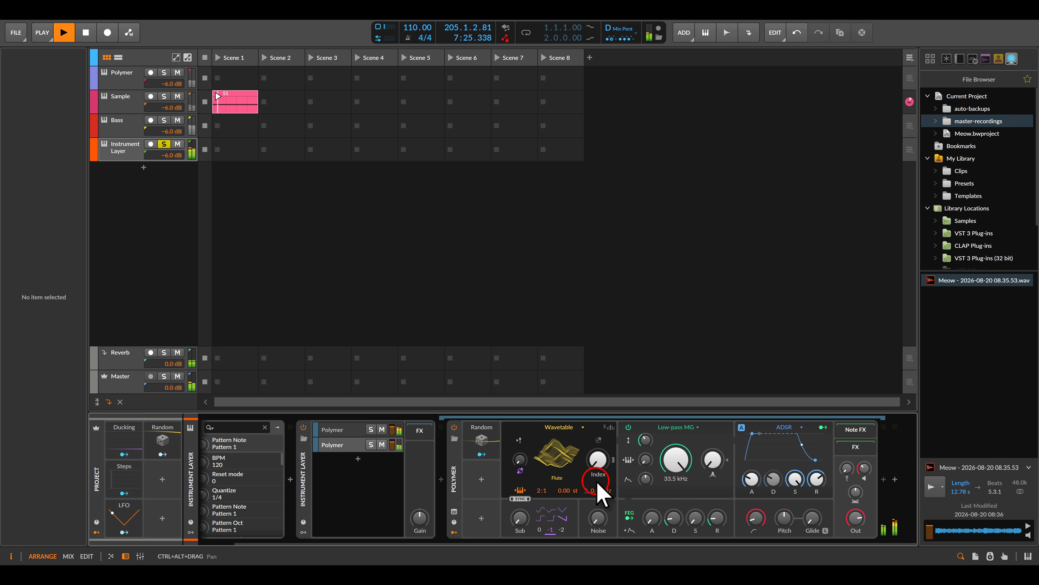
{"action": "left_click", "coordinate": [642, 445]}
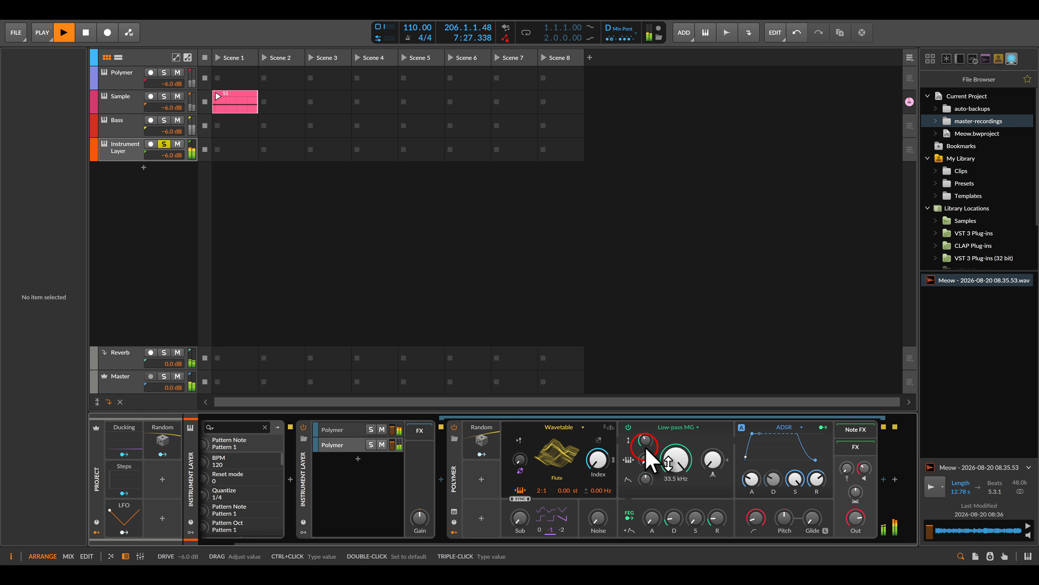
Add a Filter+ after the Flute Polymer in its layer
{"action": "left_click", "coordinate": [884, 479]}
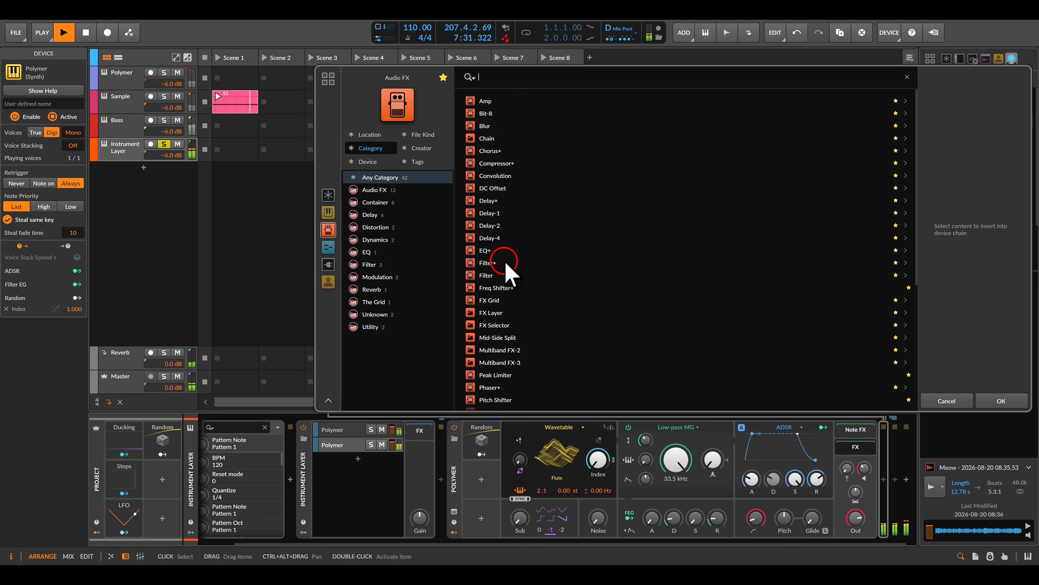
{"action": "double_click", "coordinate": [505, 263]}
{"action": "left_click", "coordinate": [729, 479]}
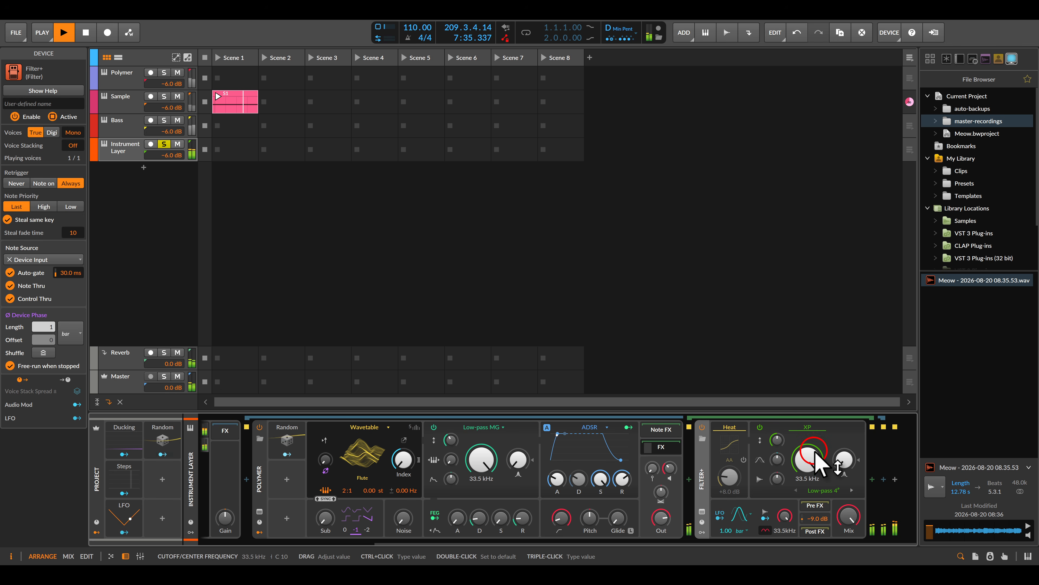
Set the Filter+ to Notch at about 762 Hz and its LFO rate to 8.00 bar
{"action": "left_click", "coordinate": [822, 491]}
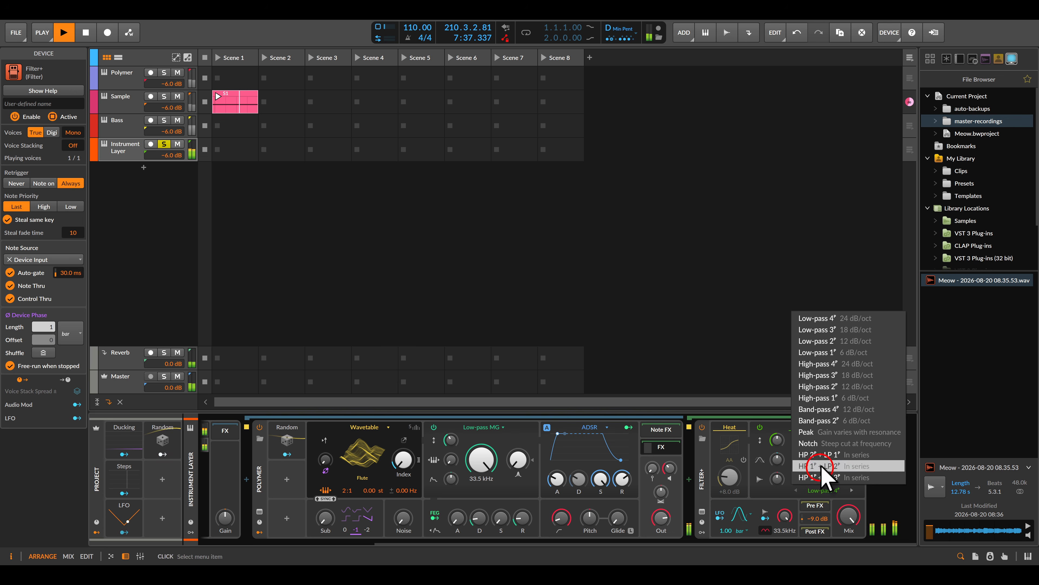
{"action": "left_click", "coordinate": [815, 443]}
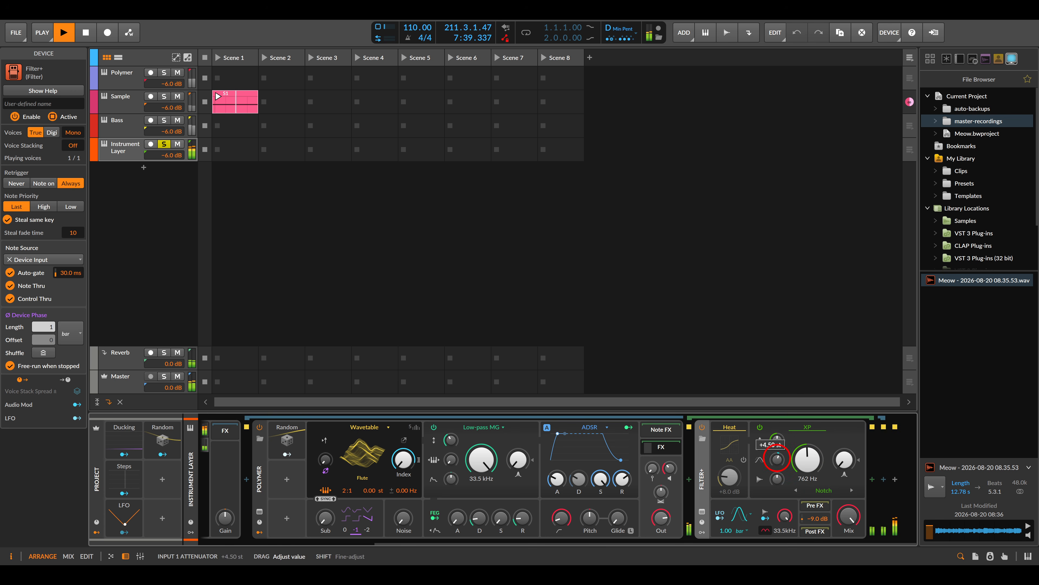
{"action": "mouse_move", "coordinate": [722, 531]}
{"action": "left_mouse_down"}
{"action": "mouse_move", "coordinate": [722, 508]}
{"action": "mouse_move", "coordinate": [719, 531]}
{"action": "left_mouse_up"}
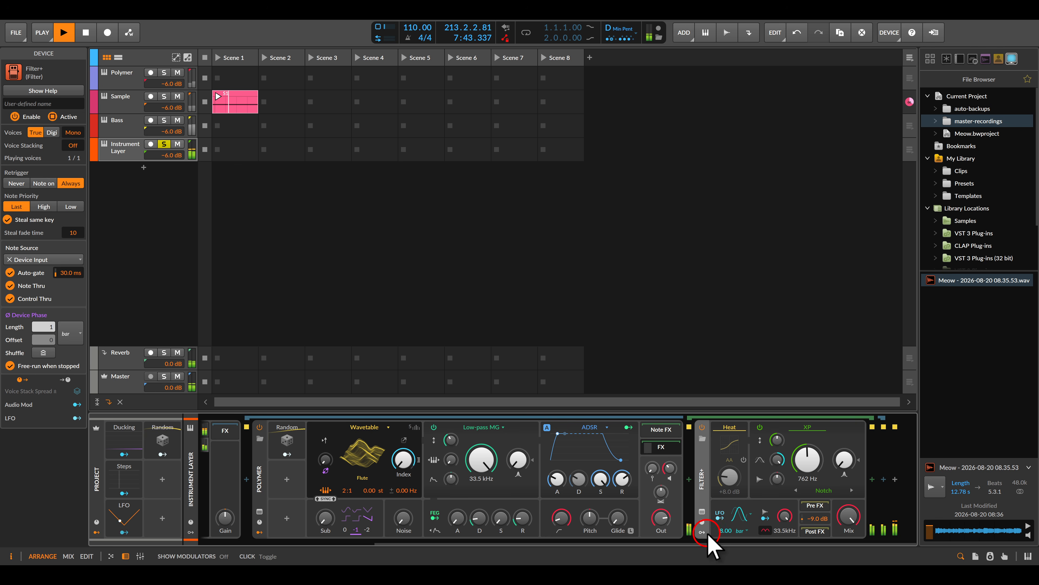
Add a Delay+ after the Filter+ in the Flute Polymer layer
{"action": "left_click_drag", "start_coordinate": [672, 495], "coordinate": [625, 484]}
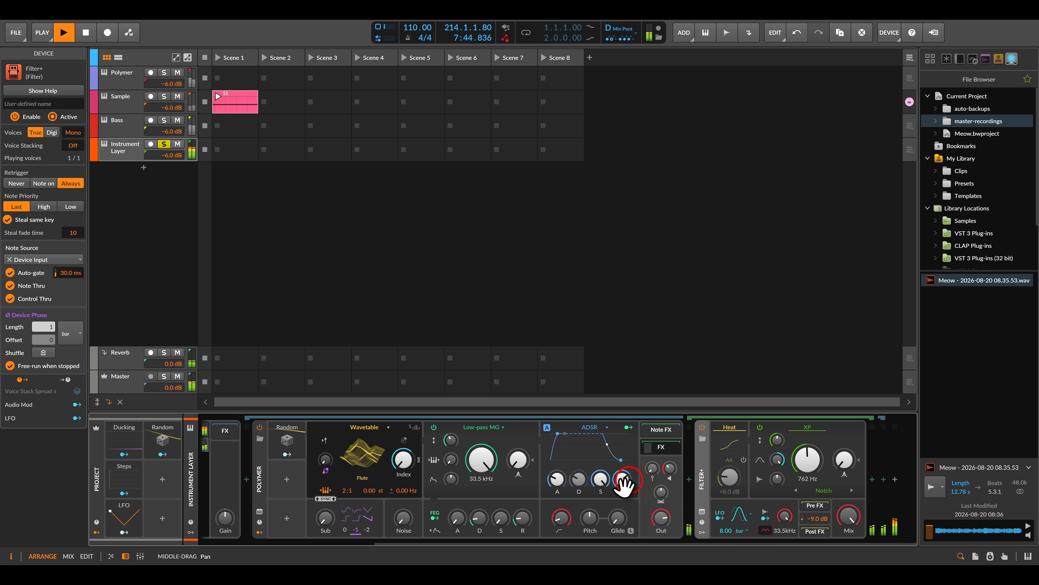
{"action": "left_click", "coordinate": [869, 479]}
{"action": "double_click", "coordinate": [499, 216]}
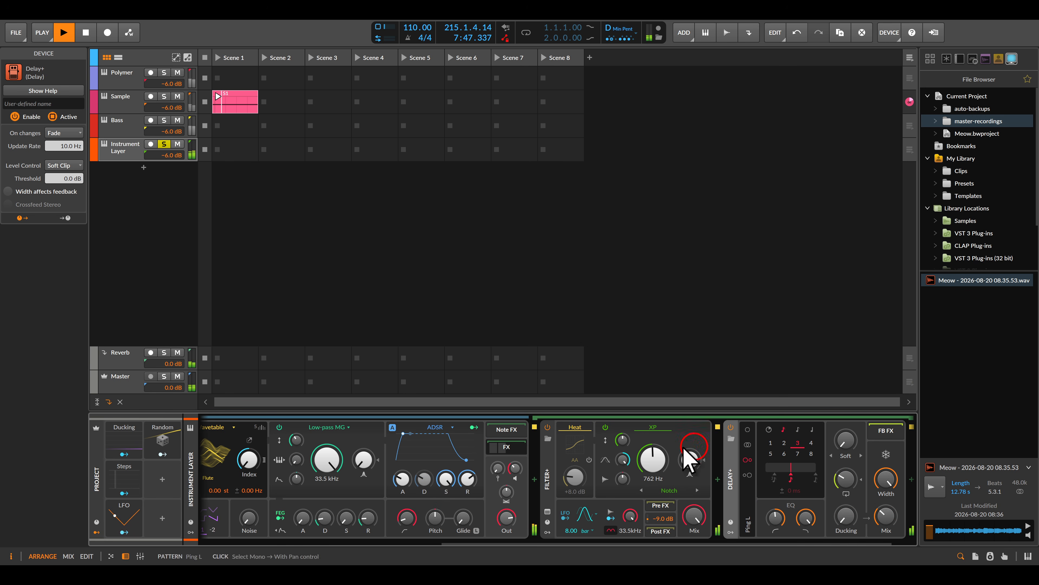
Add ValhallaSupermassive after the Delay+ and set its Mix to 28.0 %
{"action": "scroll", "coordinate": [712, 487], "scroll_direction": "right", "scroll_amount": 1}
{"action": "left_click", "coordinate": [873, 479]}
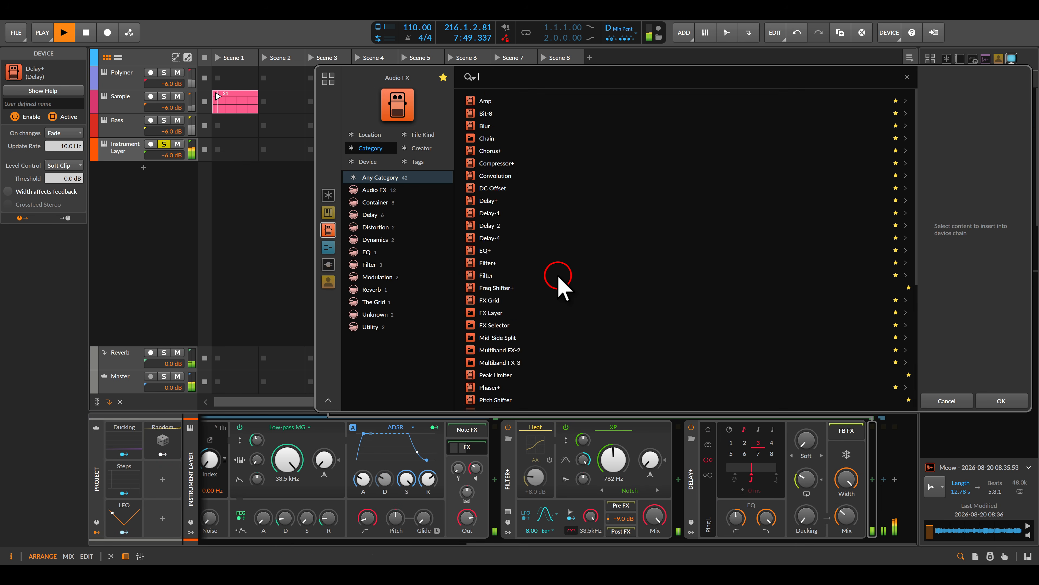
{"action": "scroll", "coordinate": [559, 283], "scroll_direction": "down", "scroll_amount": 5}
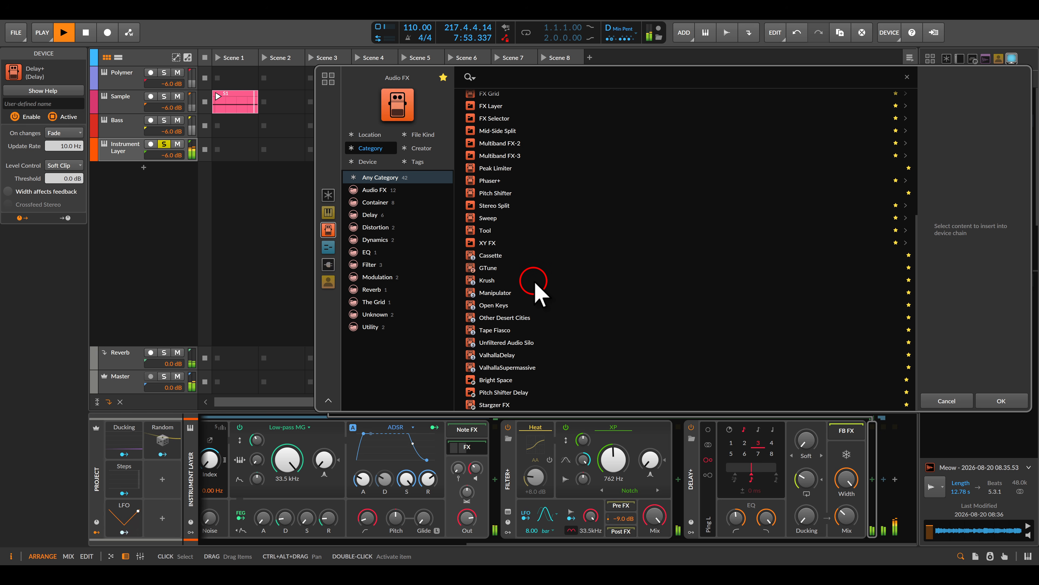
{"action": "double_click", "coordinate": [523, 369]}
{"action": "left_click", "coordinate": [335, 237]}
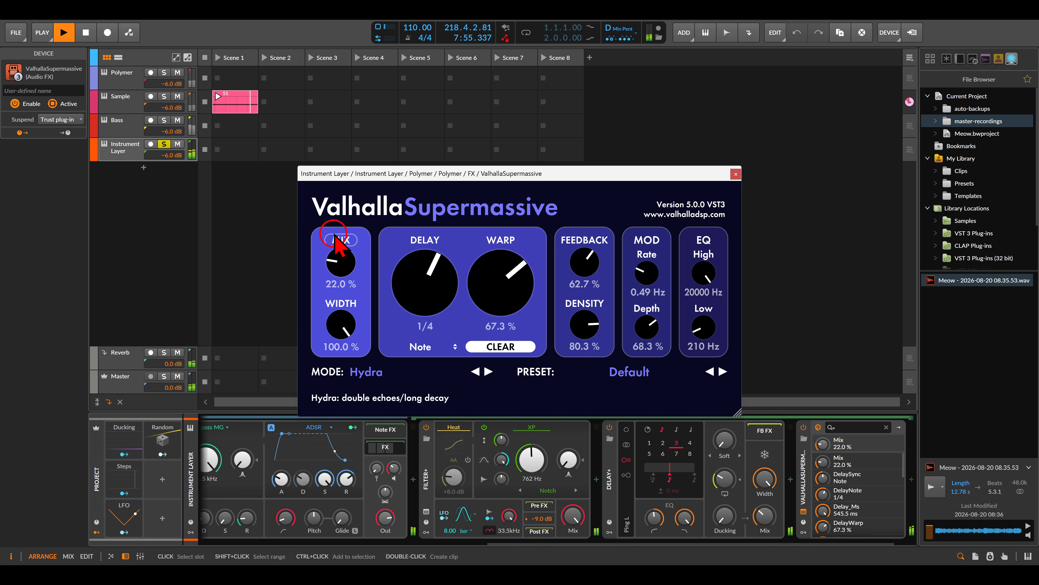
{"action": "left_click", "coordinate": [735, 174]}
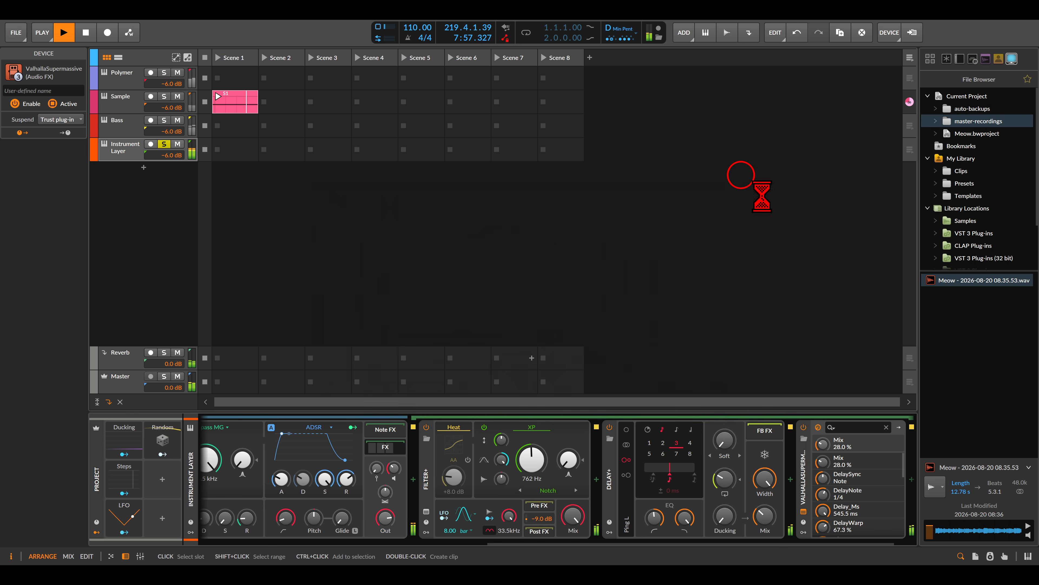
Unsolo the Instrument Layer track and rename it Lead
{"action": "left_click_drag", "start_coordinate": [285, 443], "coordinate": [604, 424]}
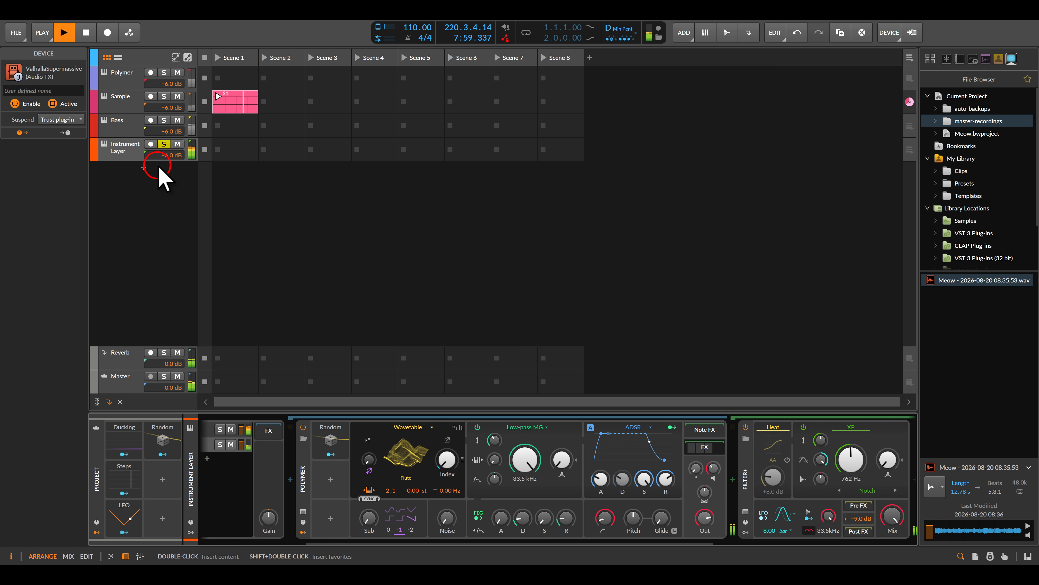
{"action": "left_click", "coordinate": [164, 144]}
{"action": "left_click", "coordinate": [124, 146], "text": "alt"}
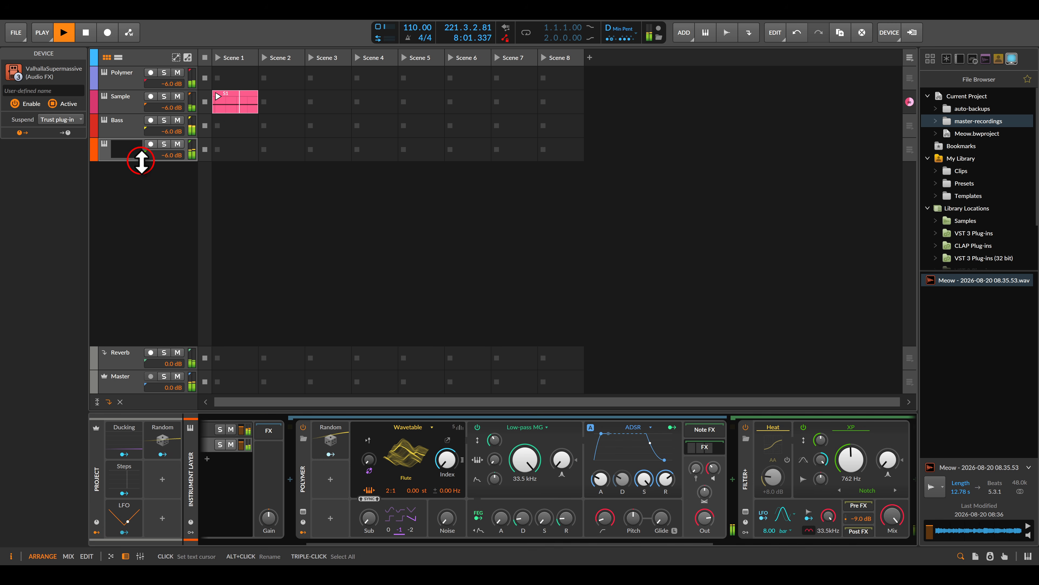
{"action": "type", "text": "Lead"}
{"action": "key", "text": "Return"}
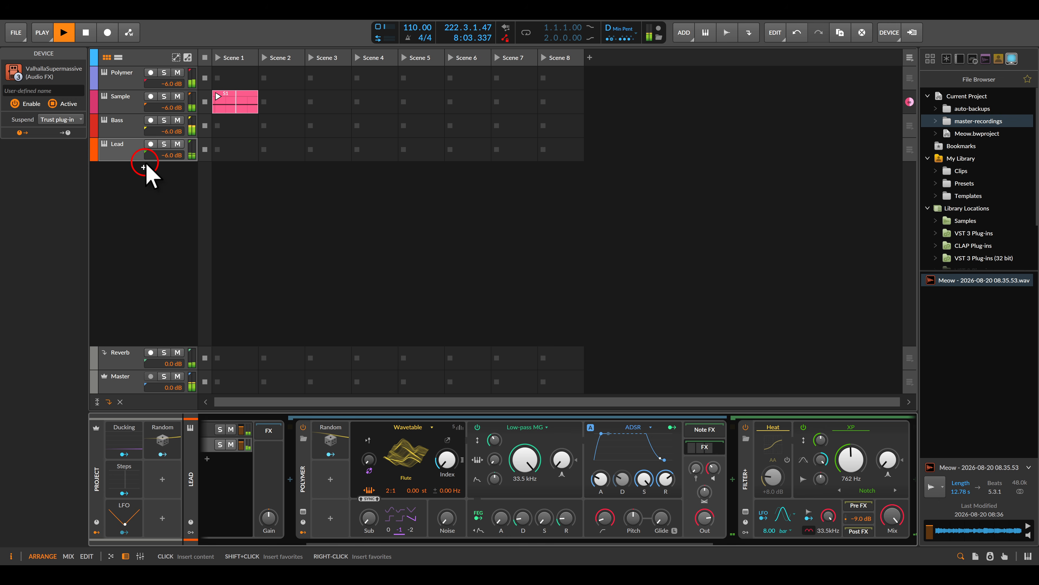
Lower the Gain of the Lead track's Instrument Layer to about -7.0 dB
{"action": "left_click", "coordinate": [132, 158]}
{"action": "left_click_drag", "start_coordinate": [330, 438], "coordinate": [513, 474]}
{"action": "left_click_drag", "start_coordinate": [458, 510], "coordinate": [458, 511]}
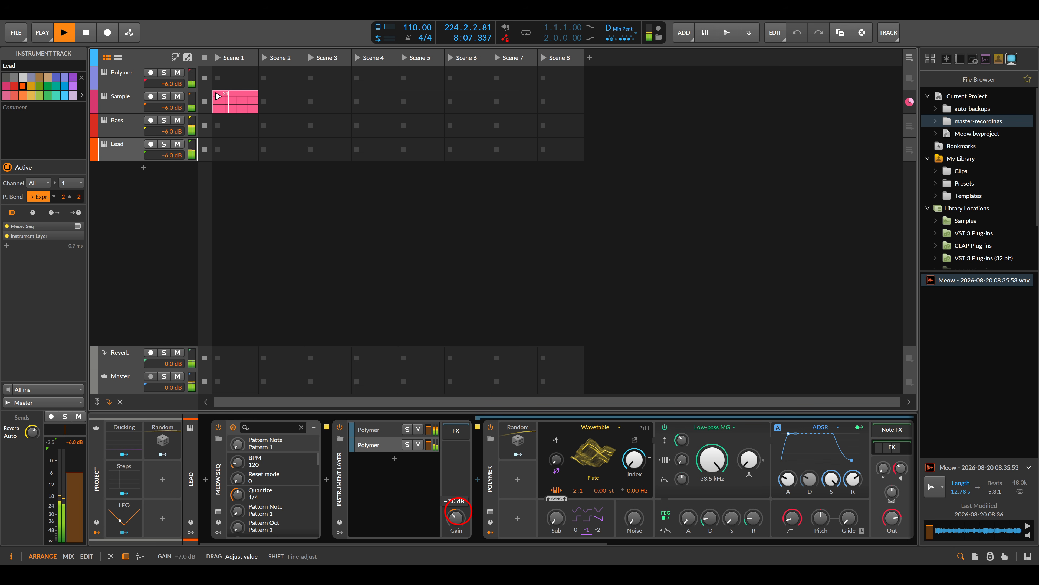
Inspect the Lead track's Meow Seq, including its pitch note sequence and clock divisions
{"action": "left_click", "coordinate": [219, 512]}
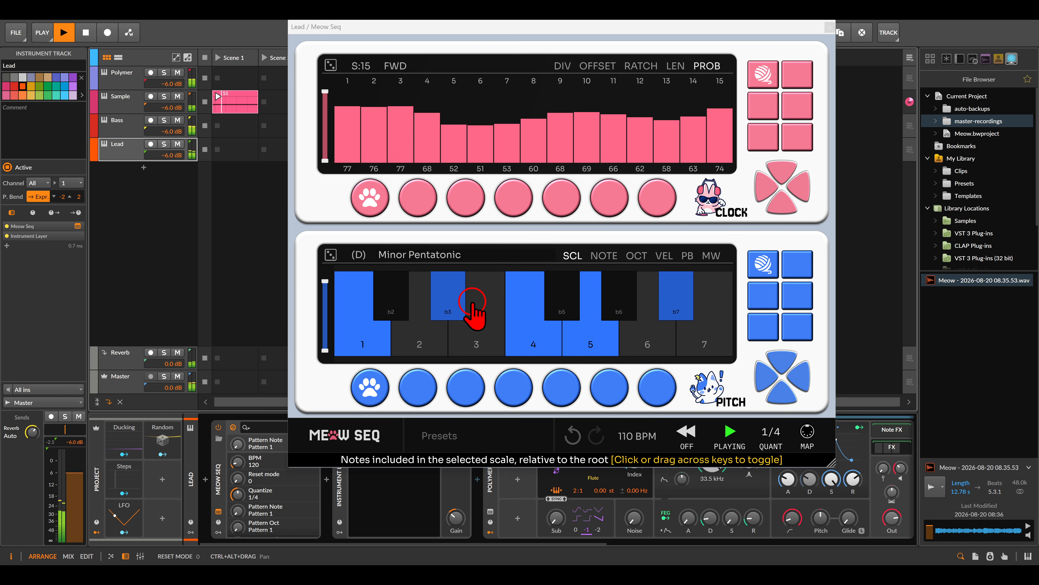
{"action": "left_click", "coordinate": [605, 256]}
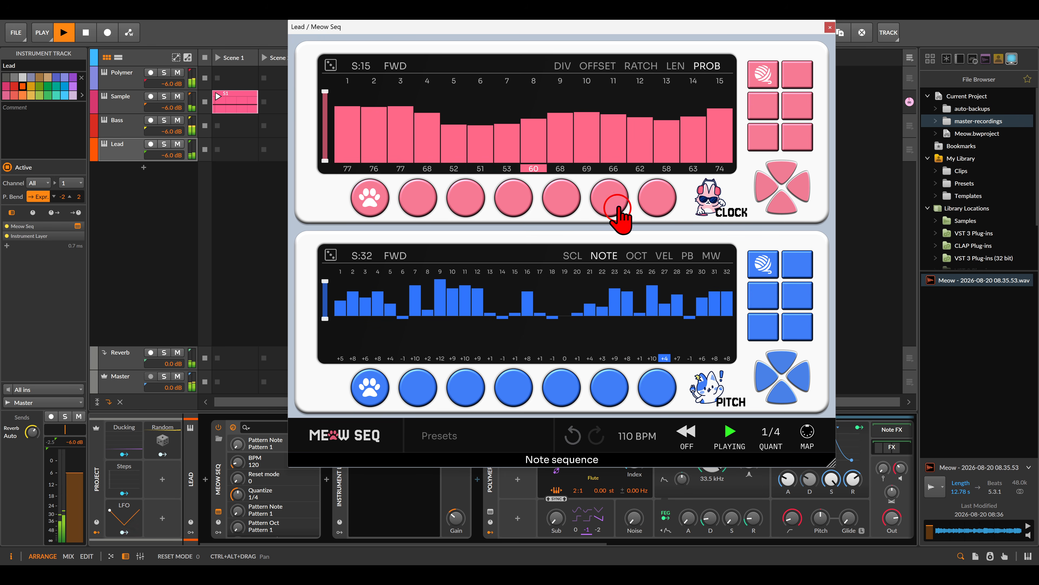
{"action": "left_click", "coordinate": [563, 66]}
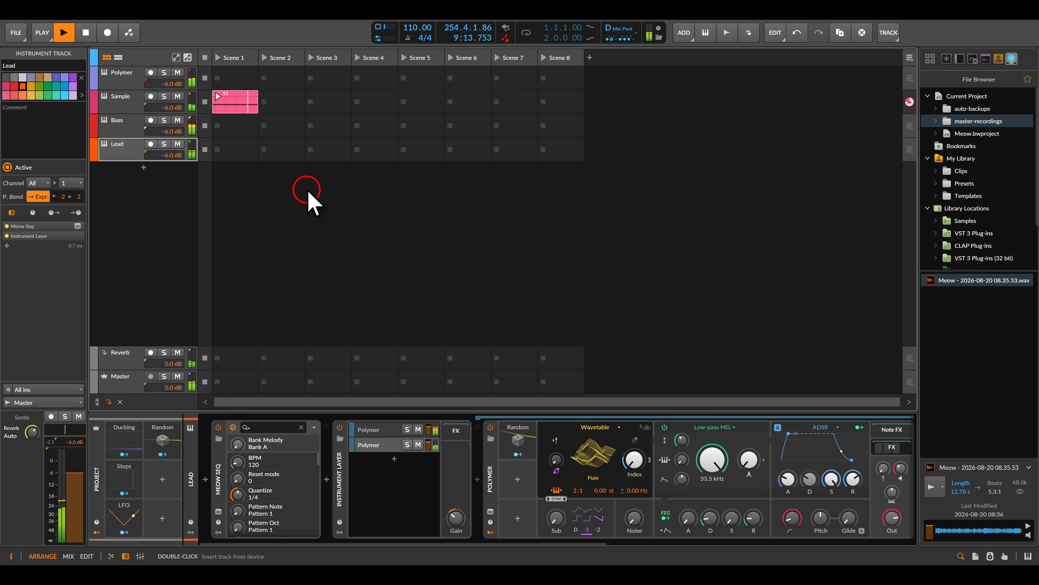
Add a new instrument track with Meow Seq below Lead and dismiss its plug-in window
{"action": "double_click", "coordinate": [147, 223]}
{"action": "double_click", "coordinate": [383, 389]}
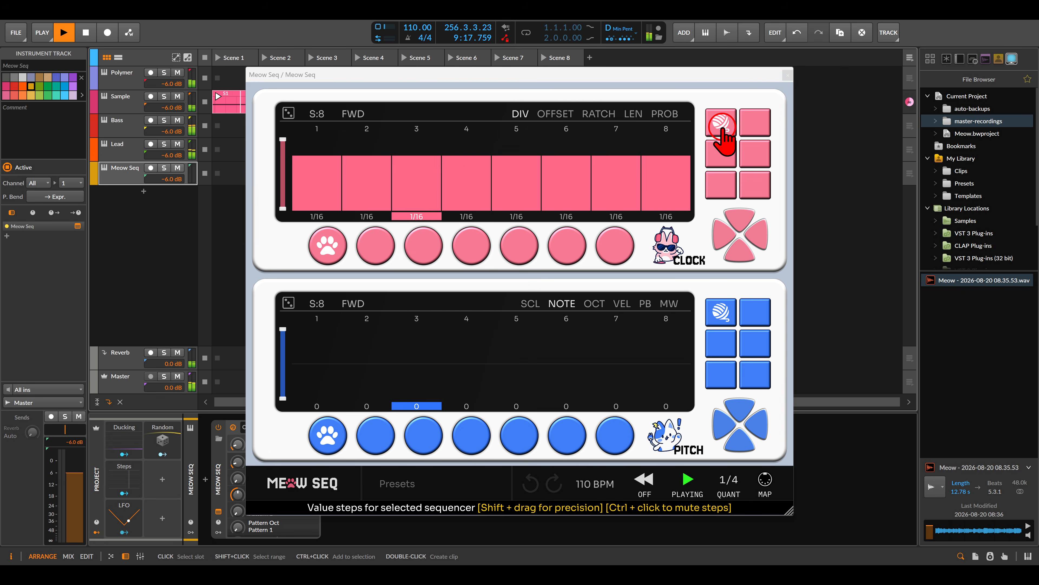
{"action": "left_click", "coordinate": [788, 75]}
Insert a Drum Machine after Meow Seq on the new track
{"action": "left_click", "coordinate": [412, 446]}
{"action": "double_click", "coordinate": [413, 447]}
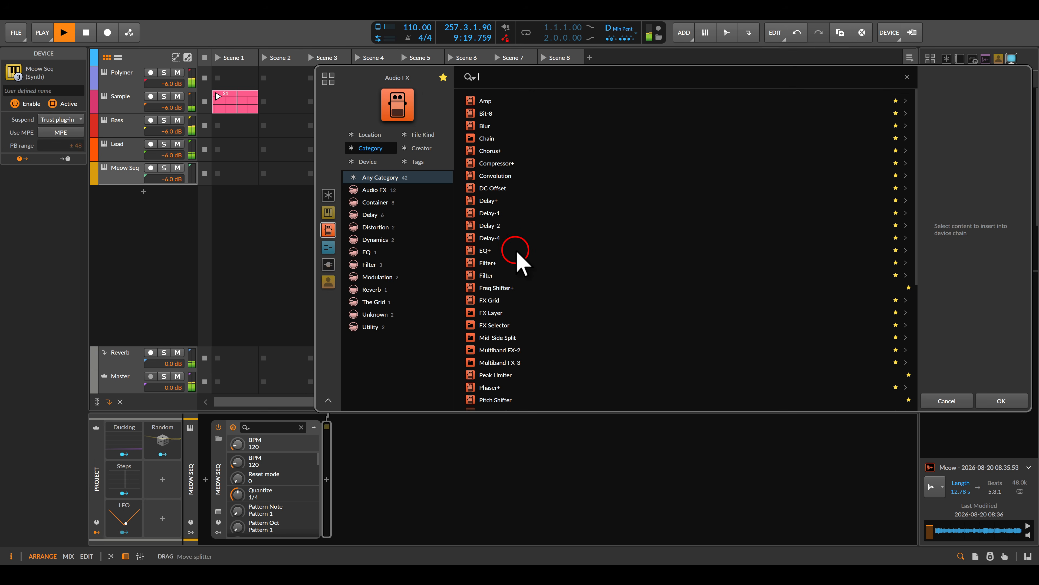
{"action": "left_click", "coordinate": [328, 212]}
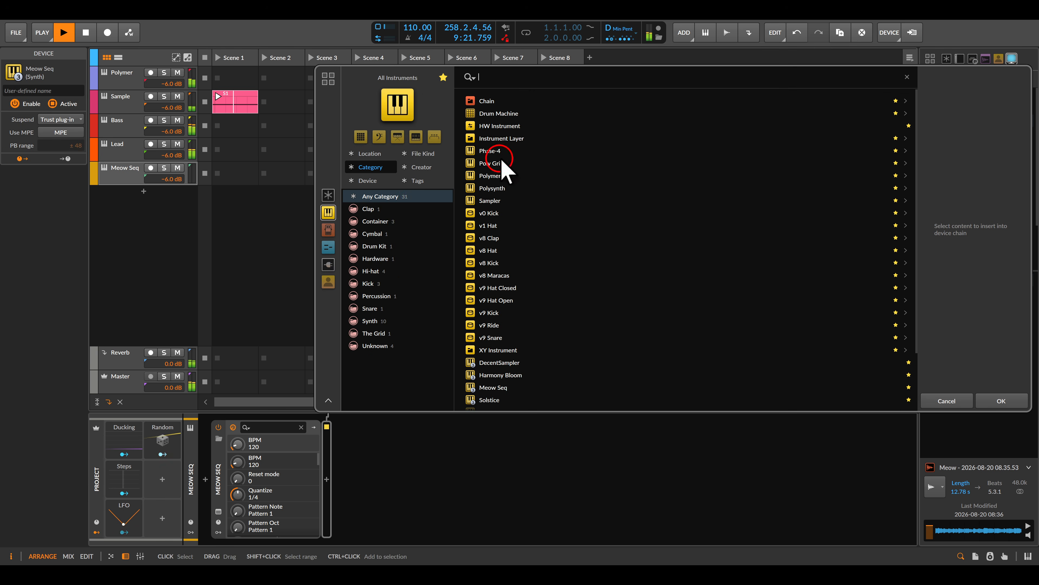
{"action": "double_click", "coordinate": [496, 117]}
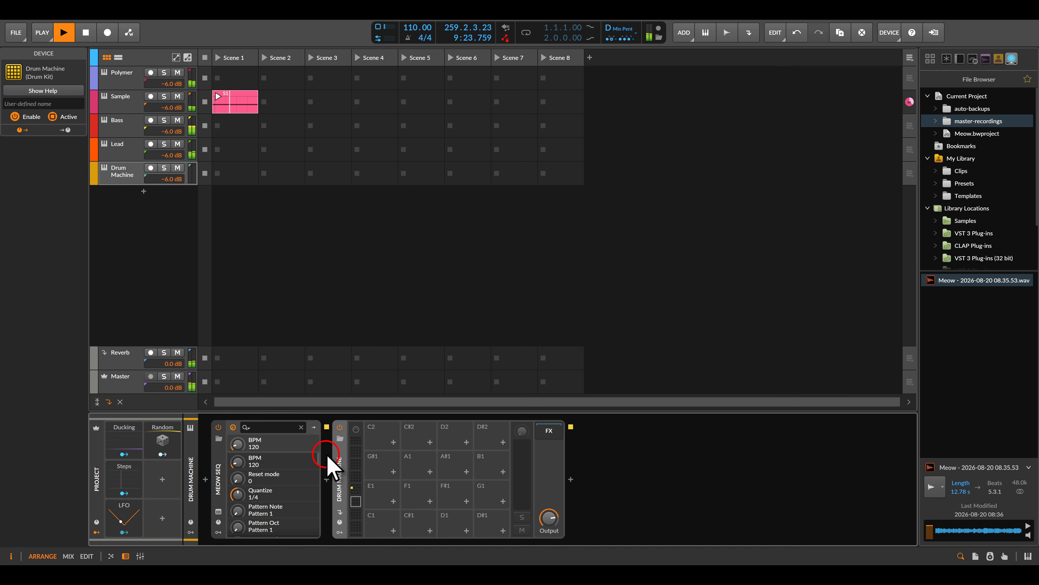
Search the Drum Machine presets for "berl" and load Berlin Firework Kit
{"action": "left_click", "coordinate": [340, 439]}
{"action": "left_click", "coordinate": [443, 77]}
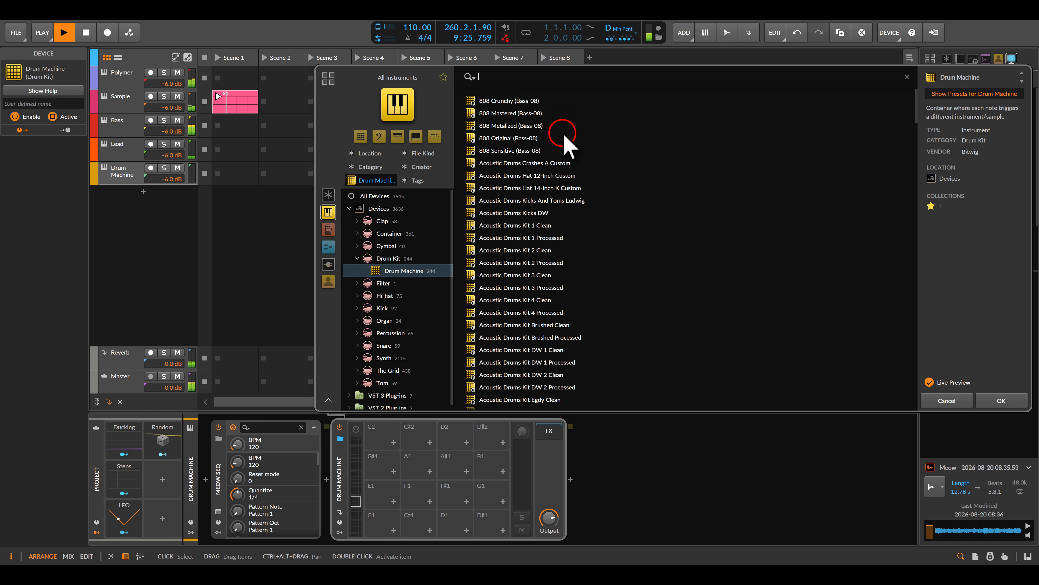
{"action": "scroll", "coordinate": [556, 201], "scroll_direction": "down", "scroll_amount": 10}
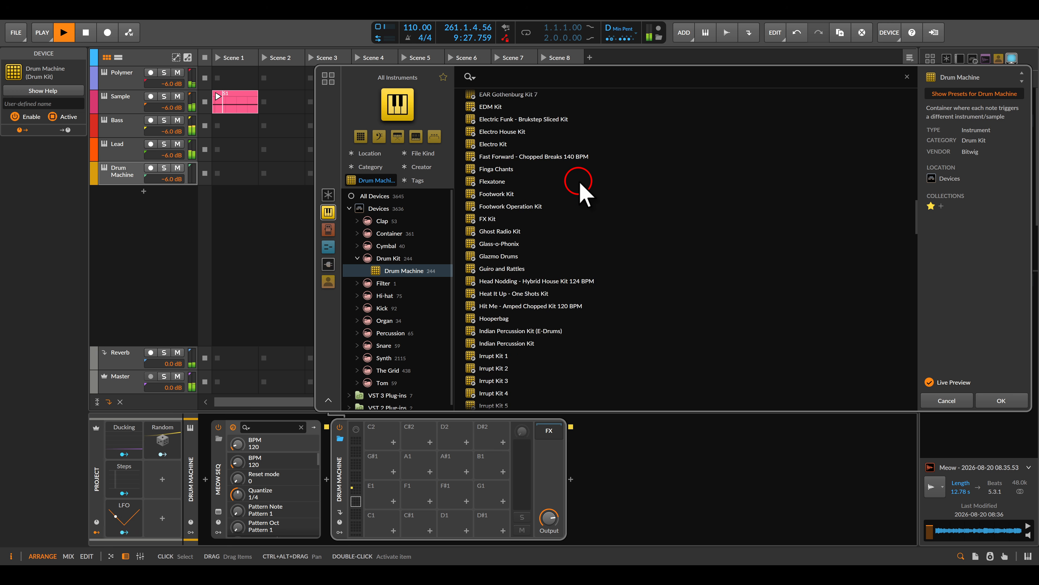
{"action": "scroll", "coordinate": [580, 185], "scroll_direction": "up", "scroll_amount": 7}
{"action": "type", "text": "berl"}
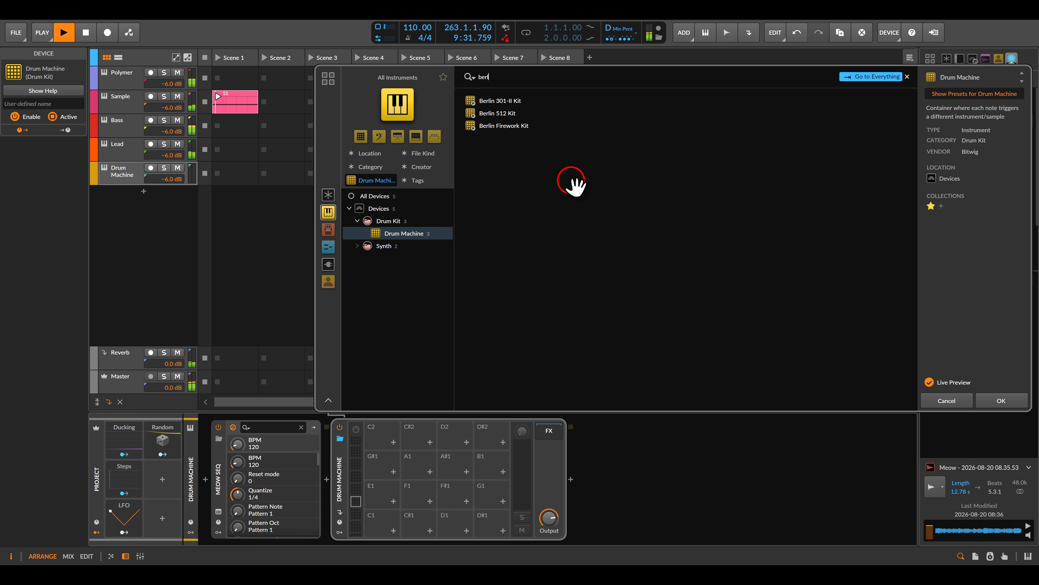
{"action": "double_click", "coordinate": [515, 127]}
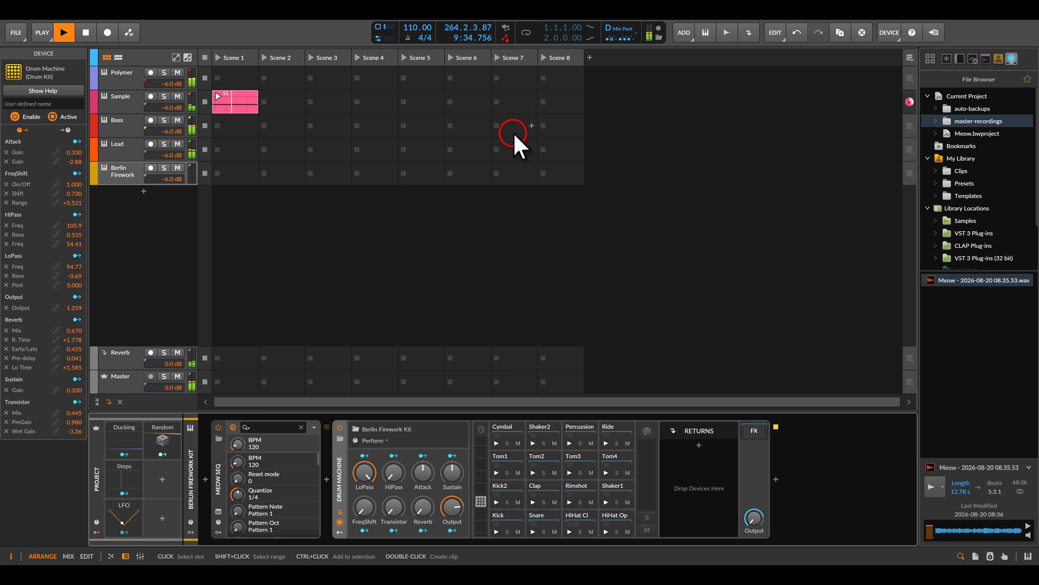
Solo the drum track and audition the kit's kick, clap, snare, closed hi-hat and rimshot pads
{"action": "left_click", "coordinate": [165, 168]}
{"action": "left_click", "coordinate": [495, 531]}
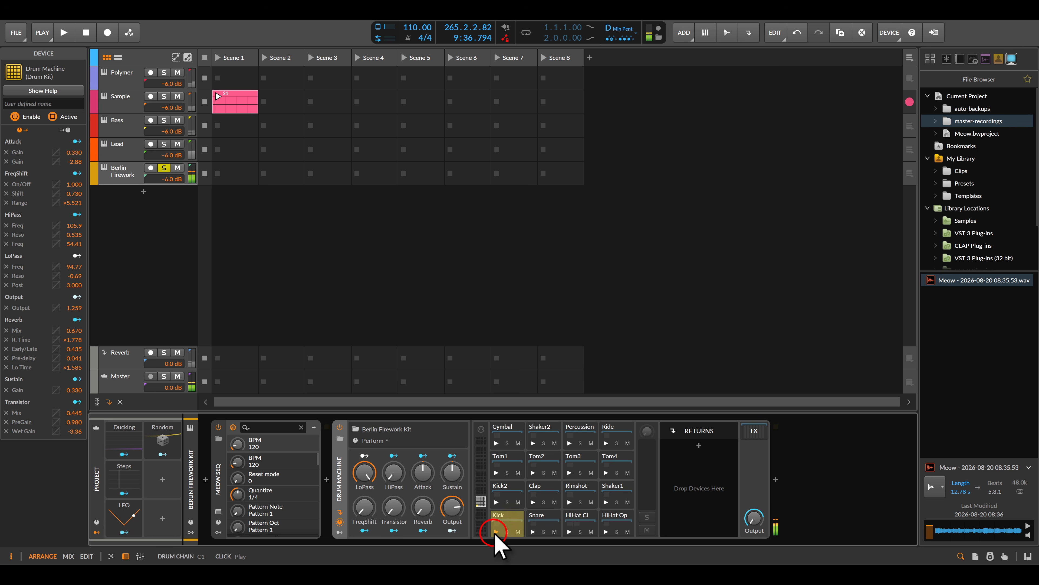
{"action": "left_click", "coordinate": [507, 497]}
{"action": "left_click", "coordinate": [533, 502]}
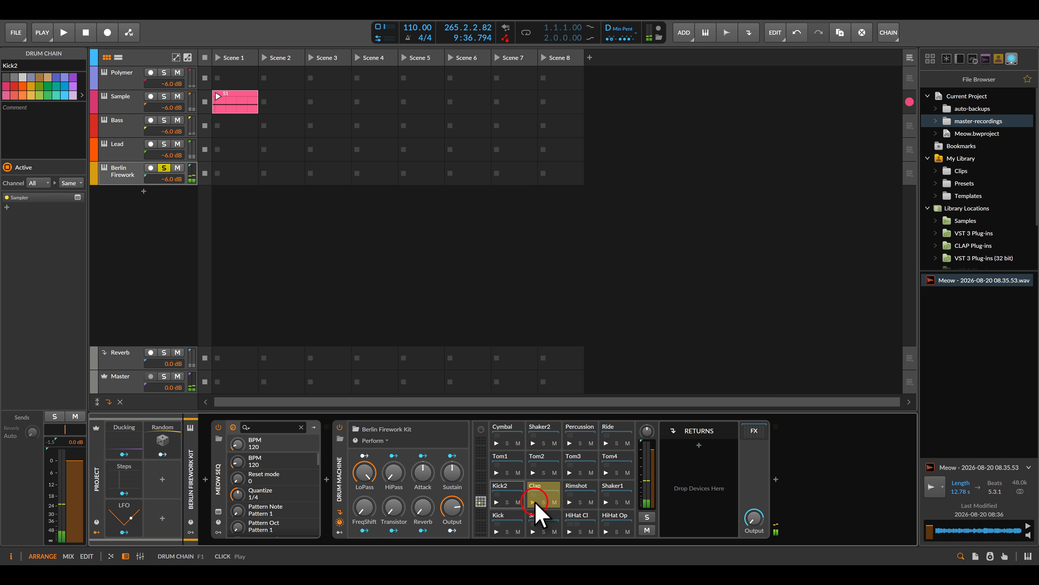
{"action": "left_click", "coordinate": [535, 528]}
{"action": "left_click", "coordinate": [569, 532]}
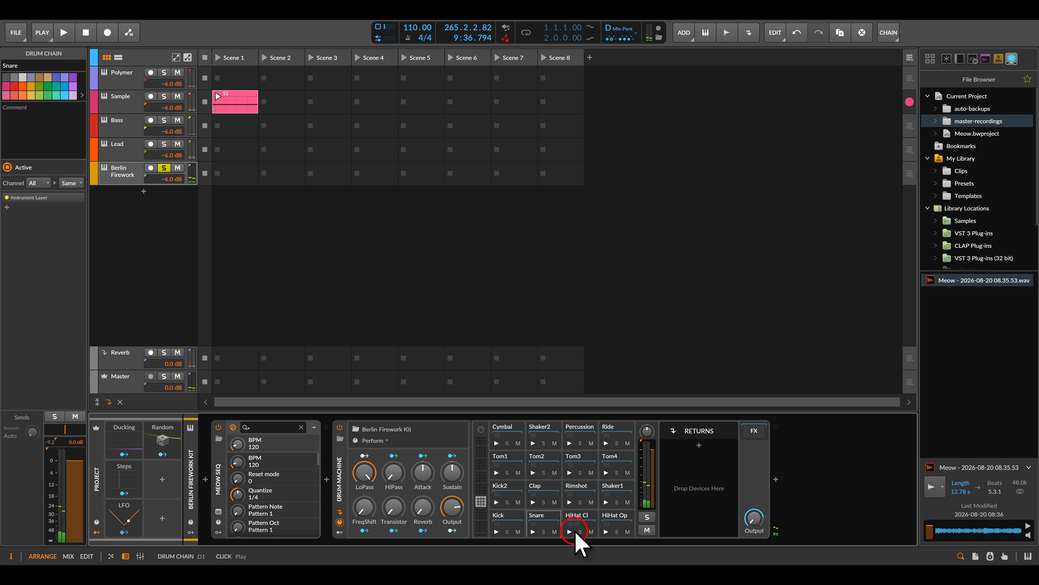
{"action": "left_click", "coordinate": [568, 506]}
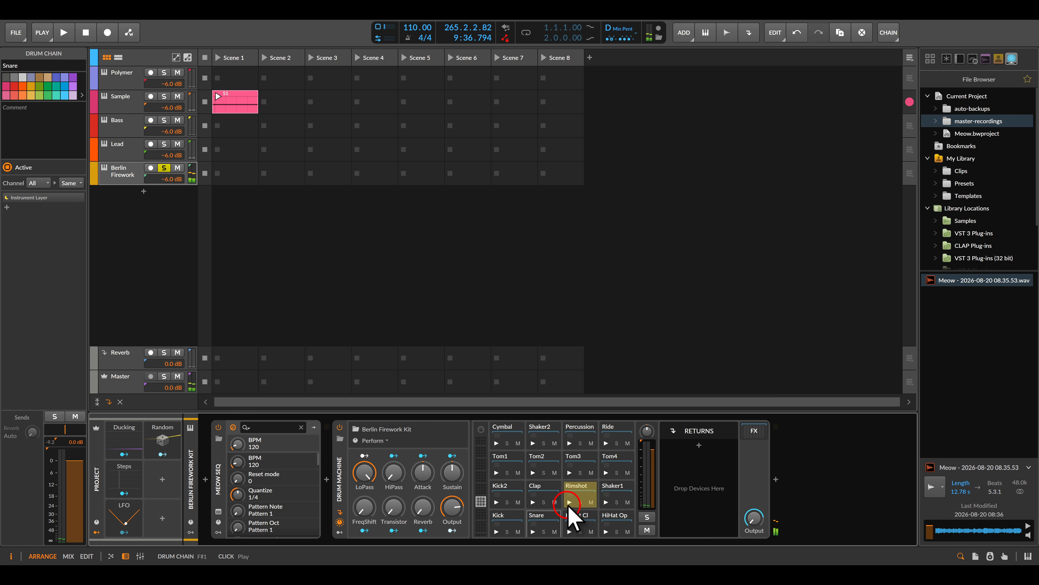
Randomize the eight pitch note steps in the drum track's Meow Seq and play the pattern
{"action": "key", "text": "space"}
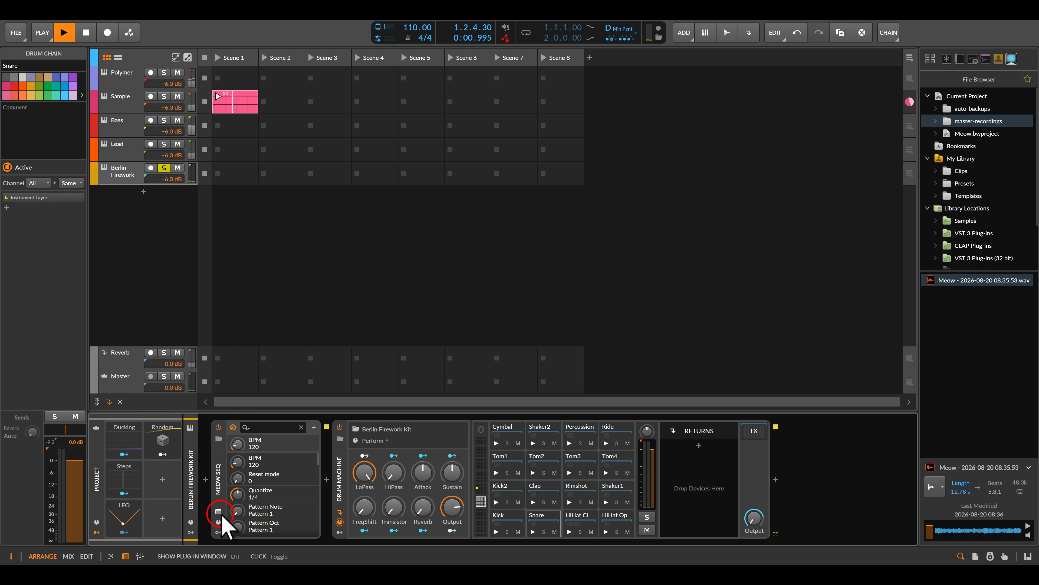
{"action": "left_click", "coordinate": [218, 511]}
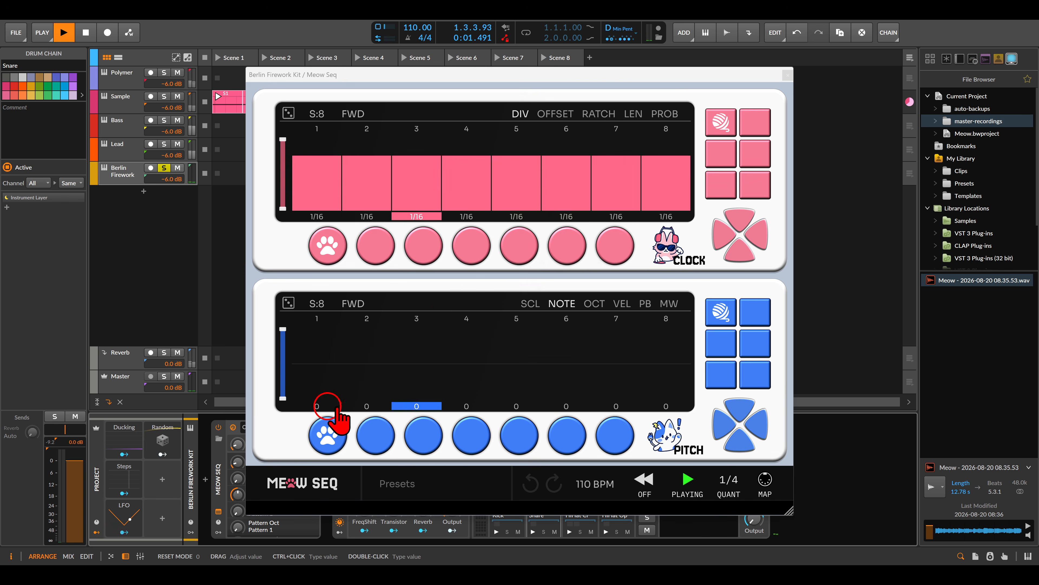
{"action": "left_click", "coordinate": [288, 302]}
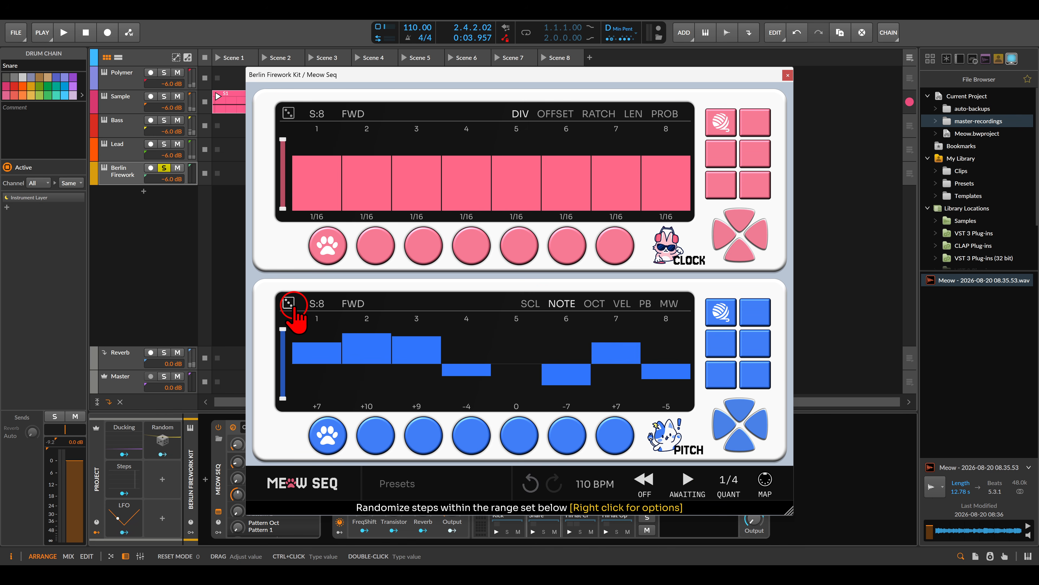
{"action": "key", "text": "space"}
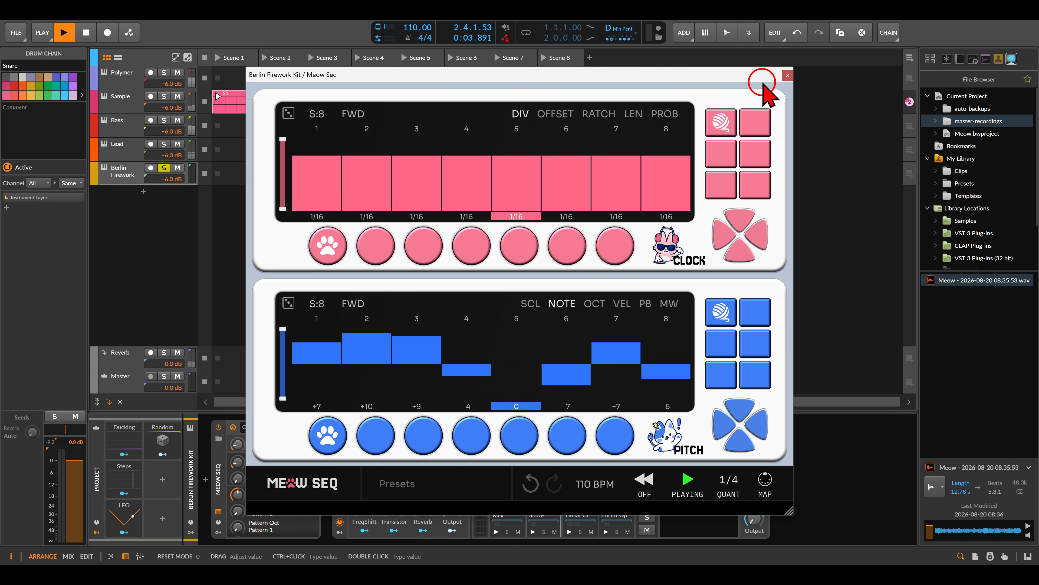
{"action": "left_click", "coordinate": [788, 75]}
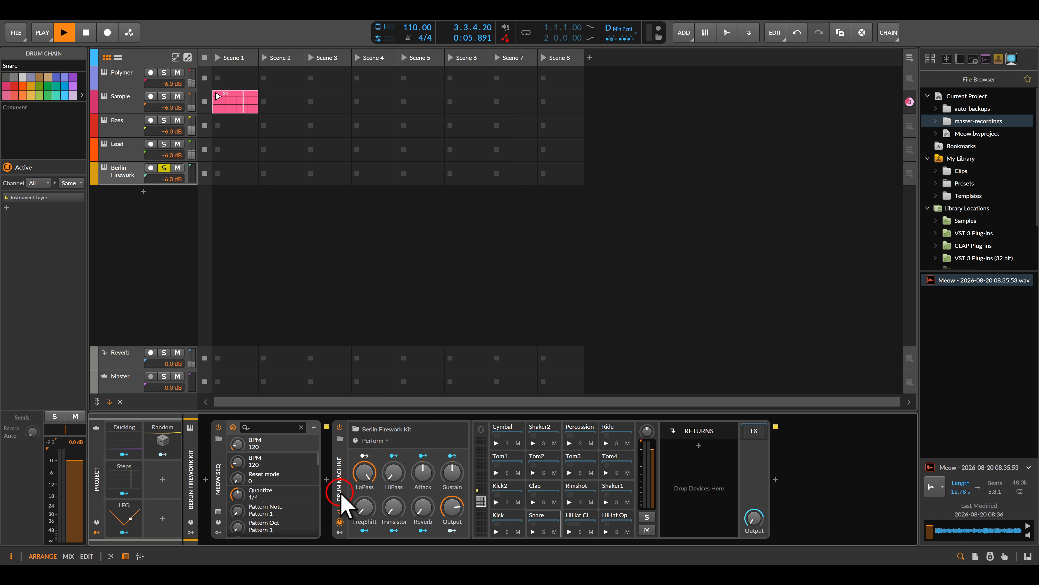
Insert a Note Transpose between Meow Seq and Drum Machine and set its octave to -2
{"action": "left_click", "coordinate": [327, 479]}
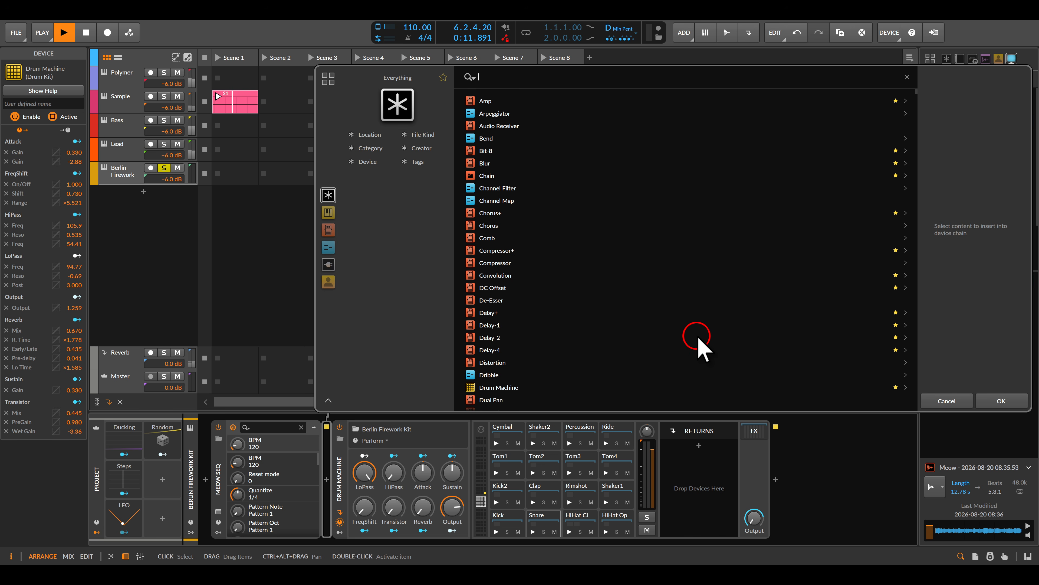
{"action": "left_click", "coordinate": [328, 247]}
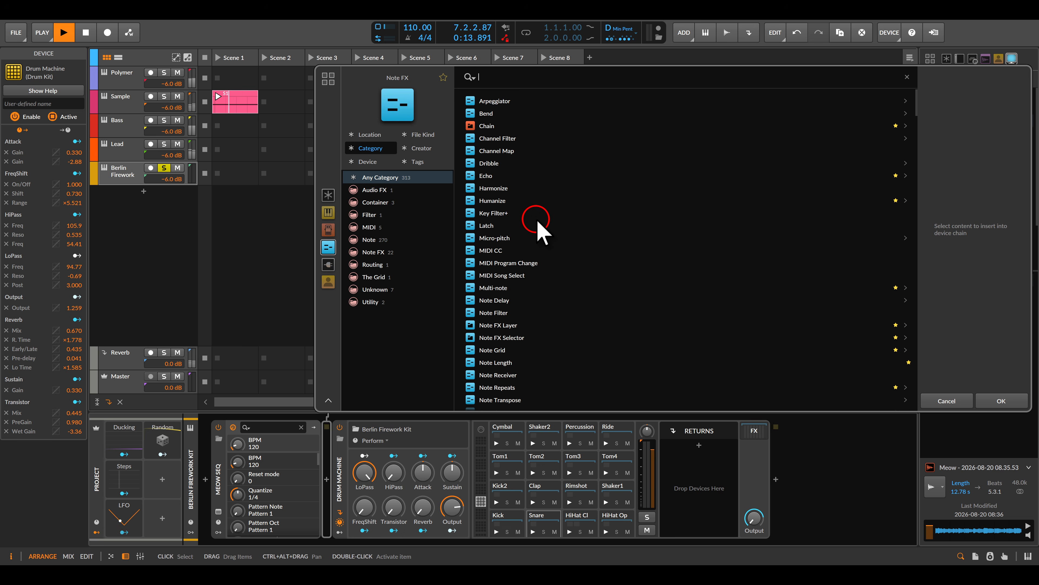
{"action": "scroll", "coordinate": [541, 234], "scroll_direction": "down", "scroll_amount": 2}
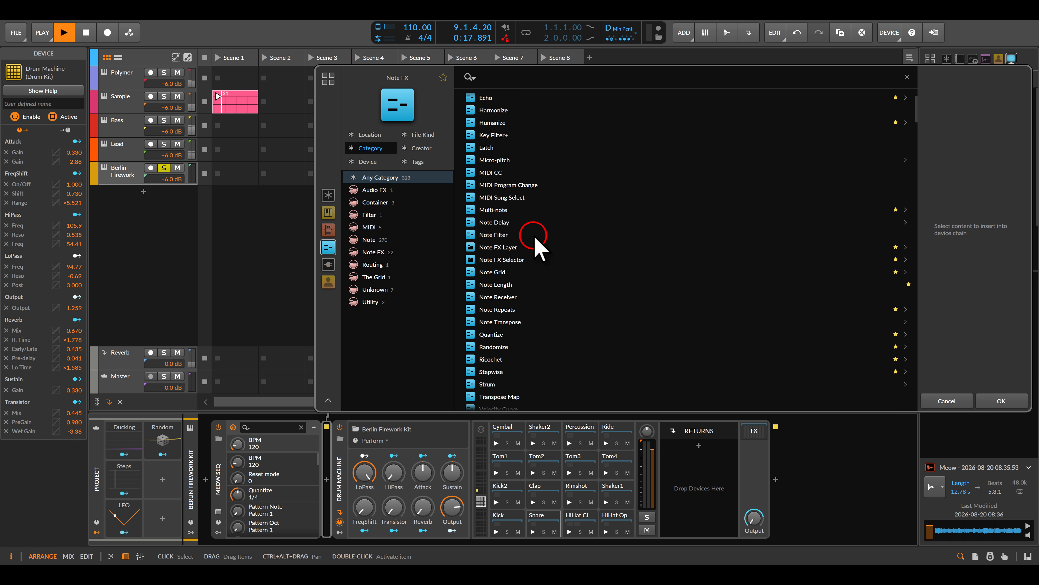
{"action": "double_click", "coordinate": [505, 322]}
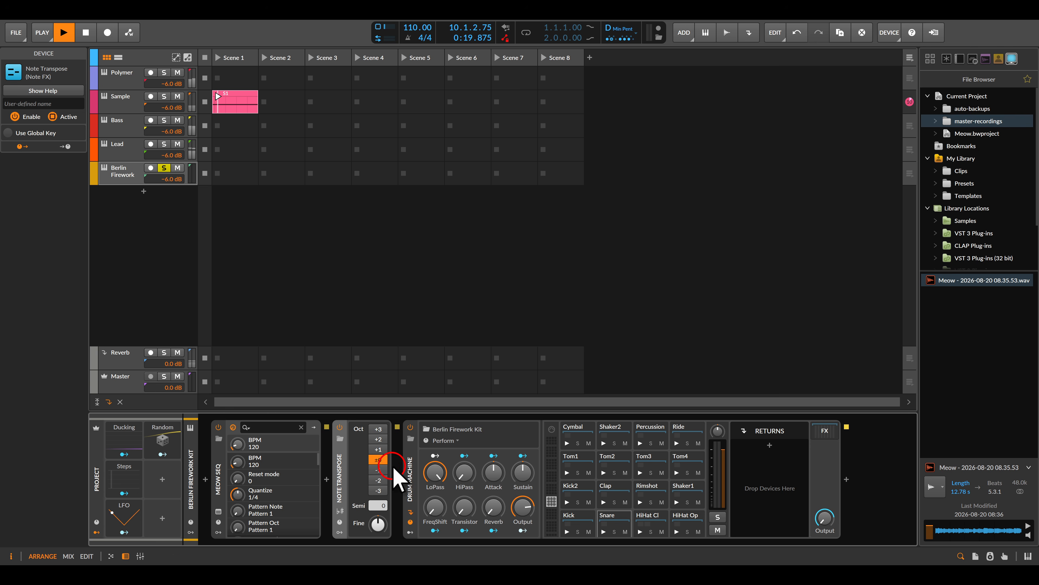
{"action": "left_click", "coordinate": [379, 470]}
{"action": "left_click", "coordinate": [378, 480]}
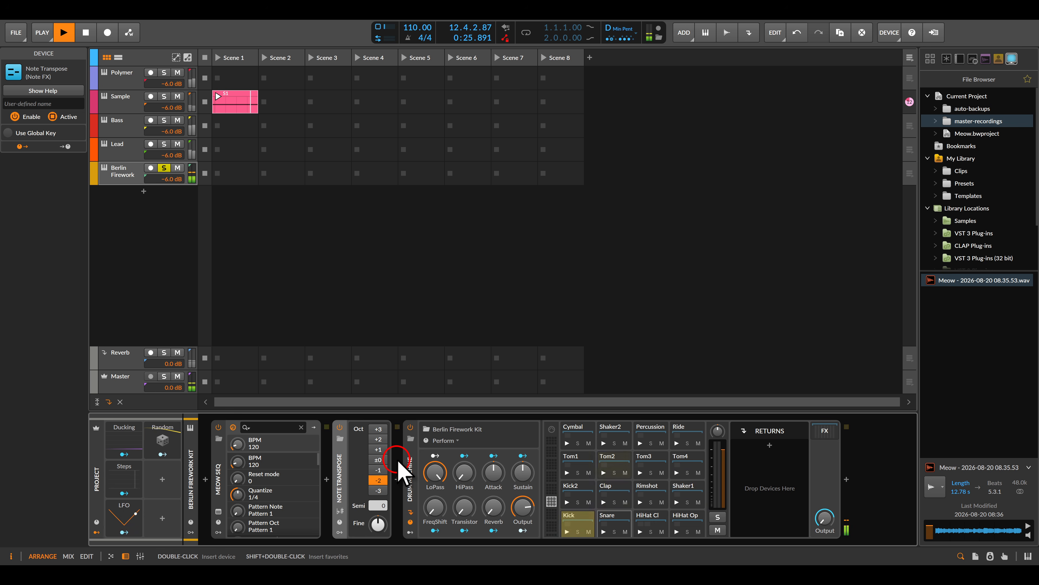
Set the drum Meow Seq's pitch note sequence to 10 steps, randomize it, and unsolo the drum track
{"action": "left_click", "coordinate": [218, 511]}
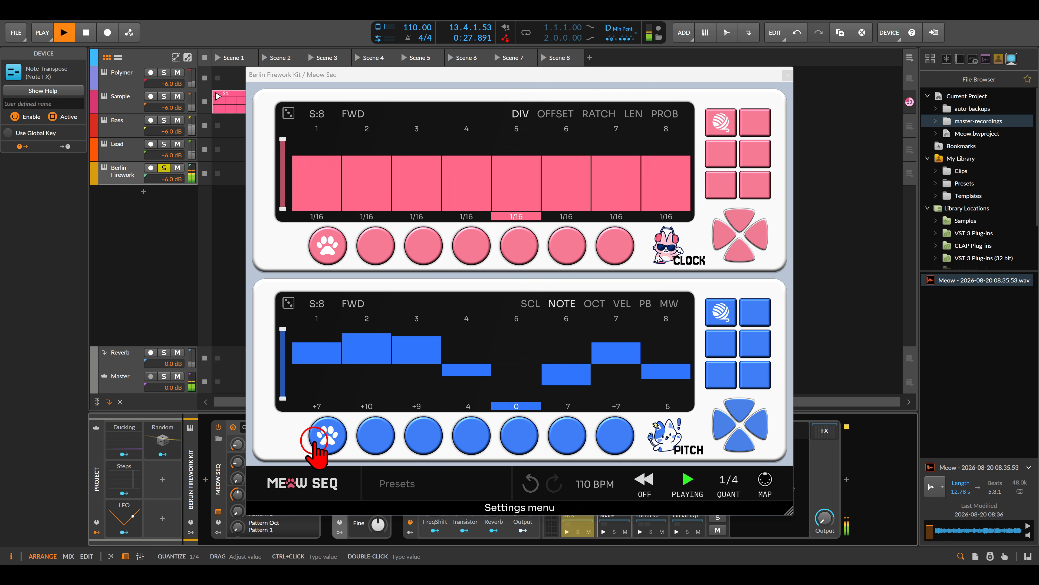
{"action": "mouse_move", "coordinate": [318, 295]}
{"action": "left_mouse_down"}
{"action": "mouse_move", "coordinate": [322, 285]}
{"action": "mouse_move", "coordinate": [325, 295]}
{"action": "left_mouse_up"}
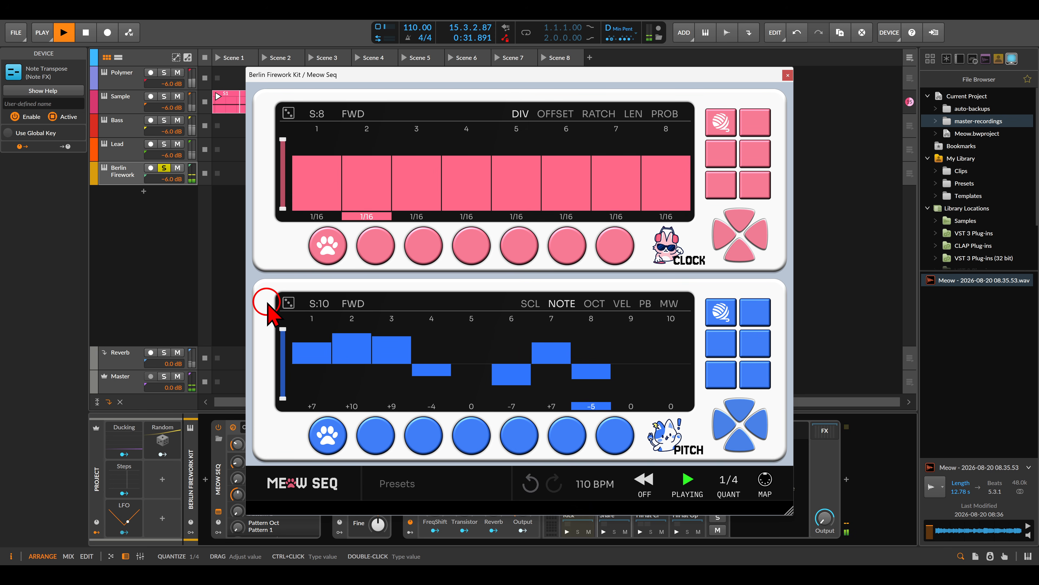
{"action": "left_click", "coordinate": [289, 302]}
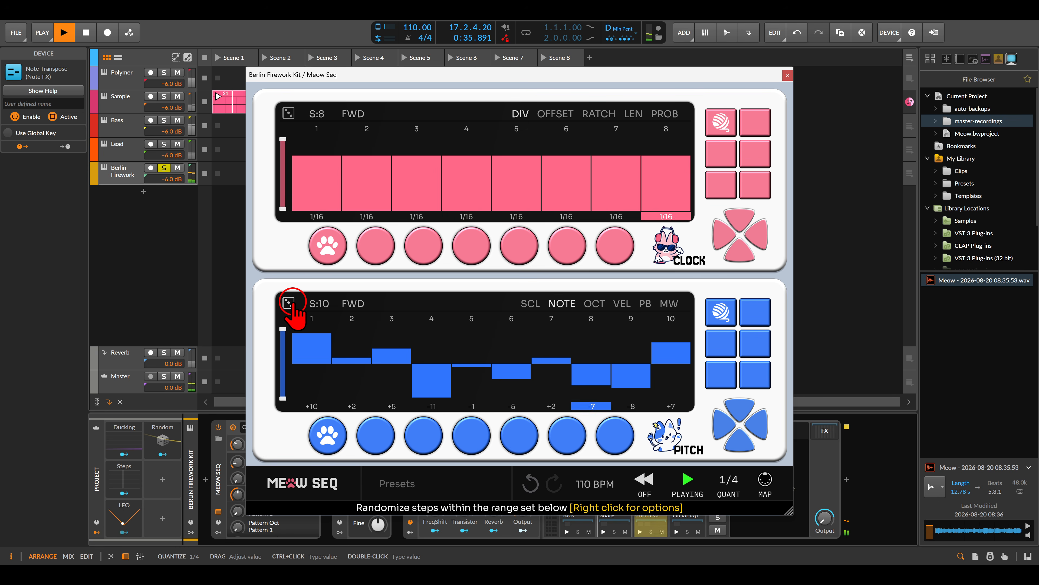
{"action": "left_click", "coordinate": [164, 168]}
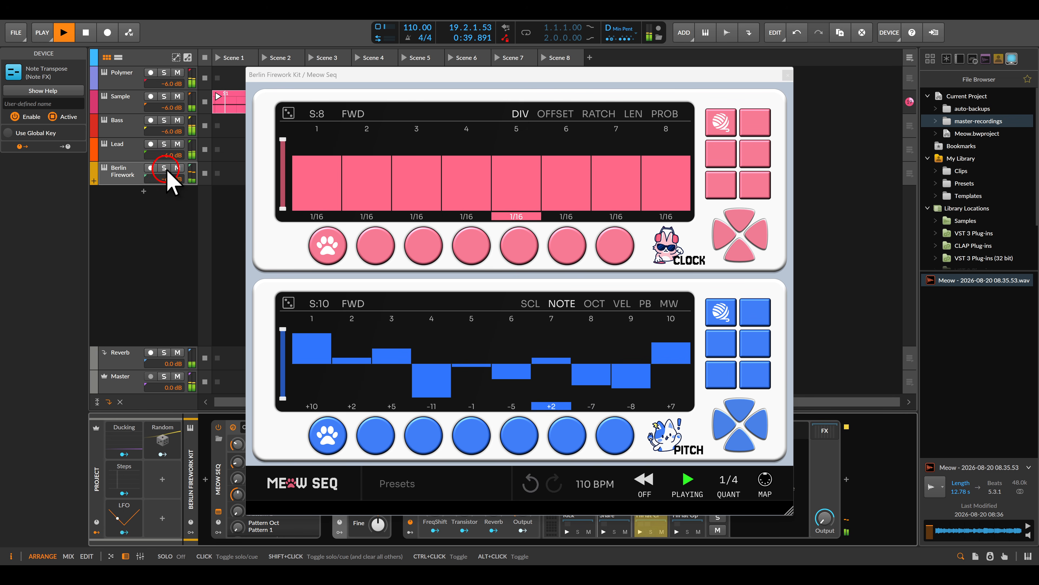
{"action": "left_click", "coordinate": [403, 268]}
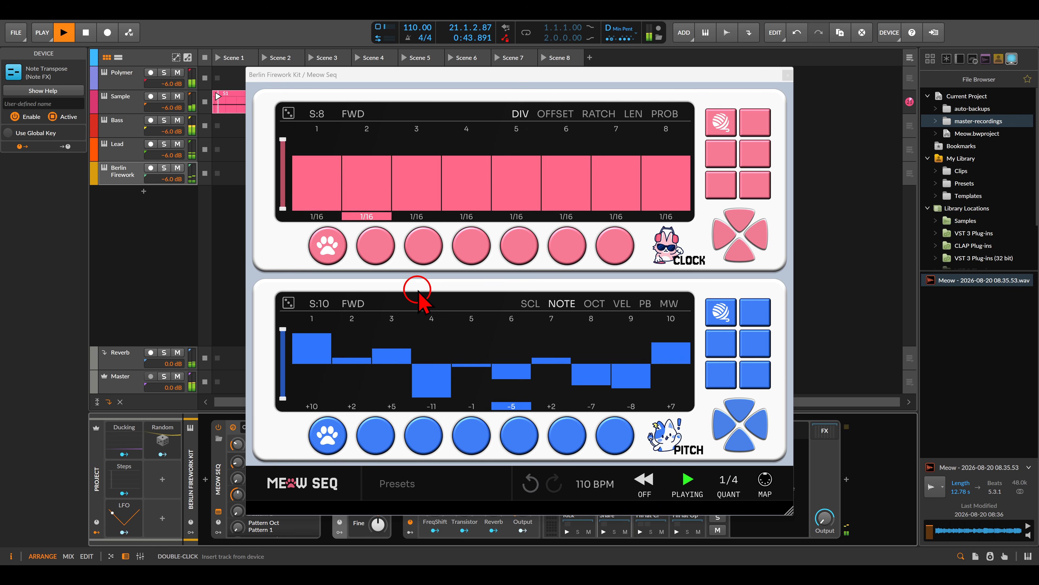
Extend the clock offset sequence to 16 steps and randomize its values
{"action": "left_click", "coordinate": [555, 114]}
{"action": "left_click", "coordinate": [288, 113]}
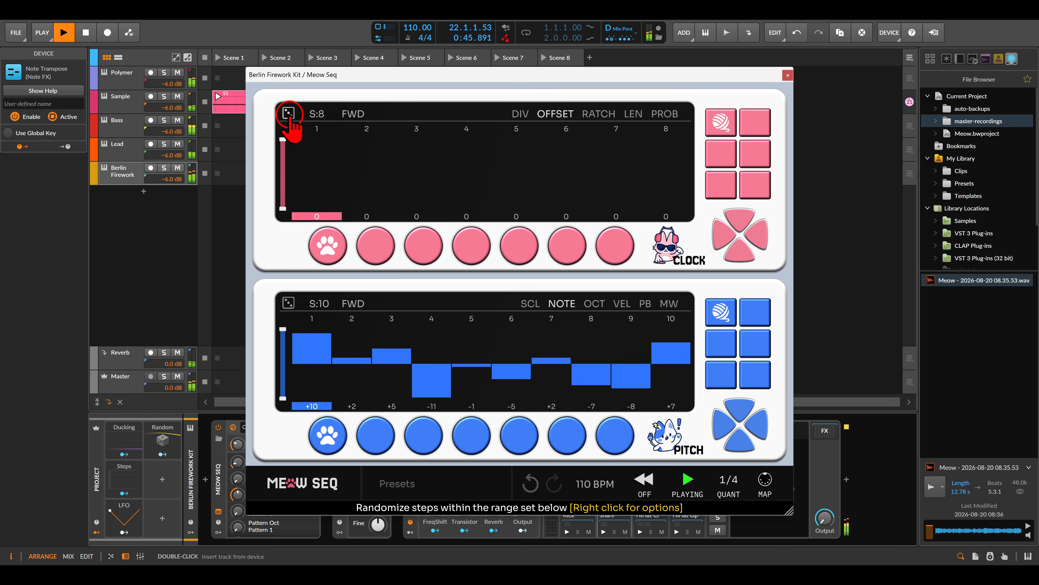
{"action": "left_click", "coordinate": [289, 112]}
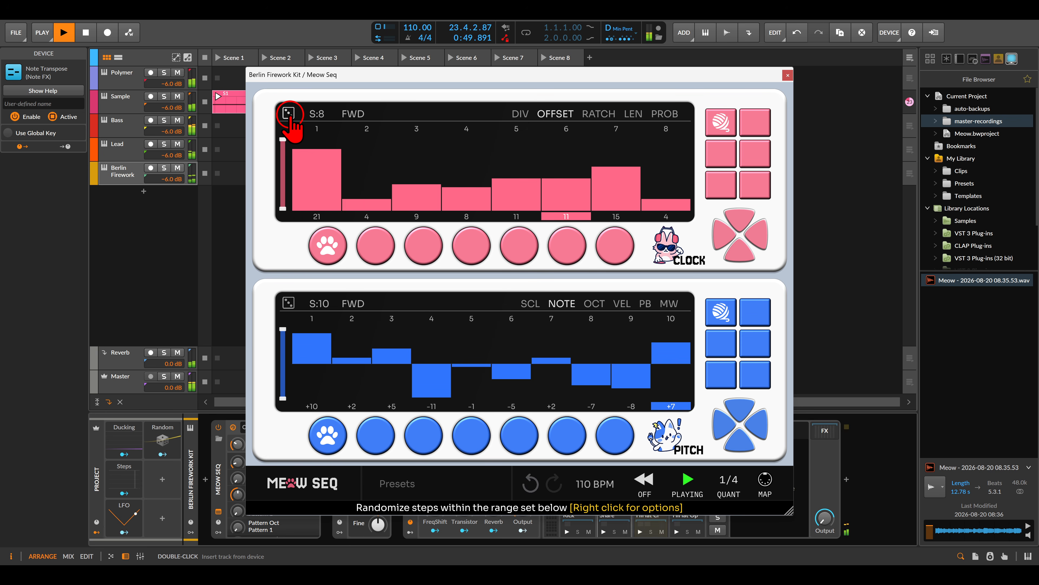
{"action": "left_click_drag", "start_coordinate": [317, 114], "coordinate": [314, 62]}
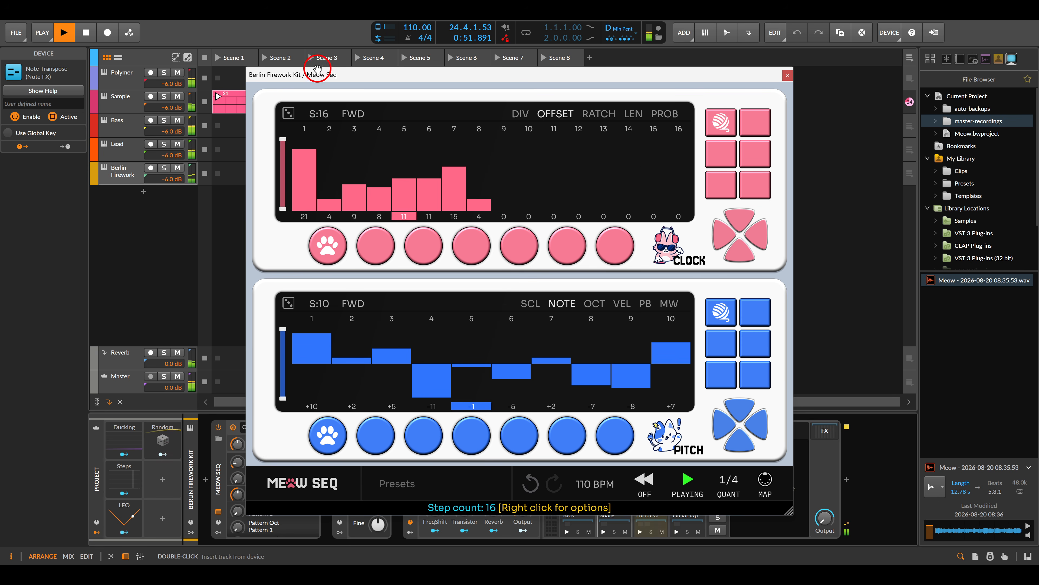
{"action": "left_click", "coordinate": [288, 113]}
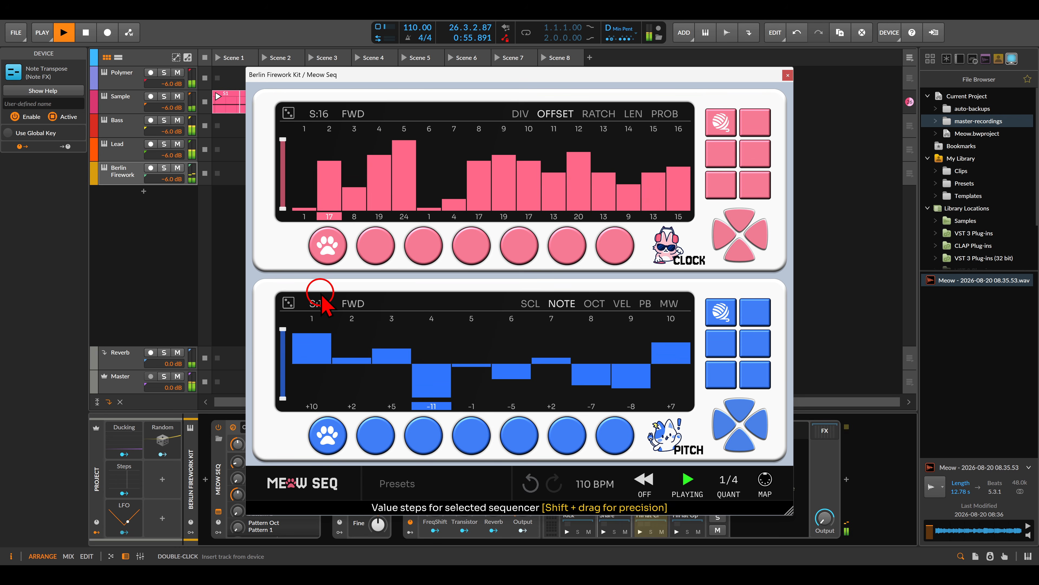
Extend the pitch note sequence to 16 steps and draw values for steps 11 to 16, with step 12 at -5 and step 13 at -3
{"action": "left_click_drag", "start_coordinate": [324, 304], "coordinate": [325, 264]}
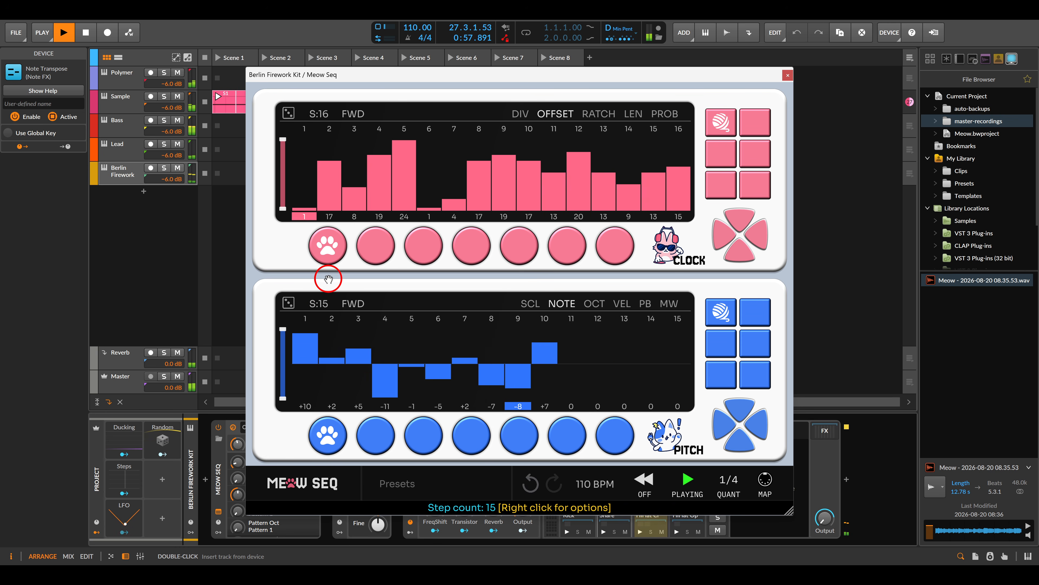
{"action": "mouse_move", "coordinate": [544, 357]}
{"action": "left_mouse_down"}
{"action": "mouse_move", "coordinate": [621, 372]}
{"action": "mouse_move", "coordinate": [679, 347]}
{"action": "left_mouse_up"}
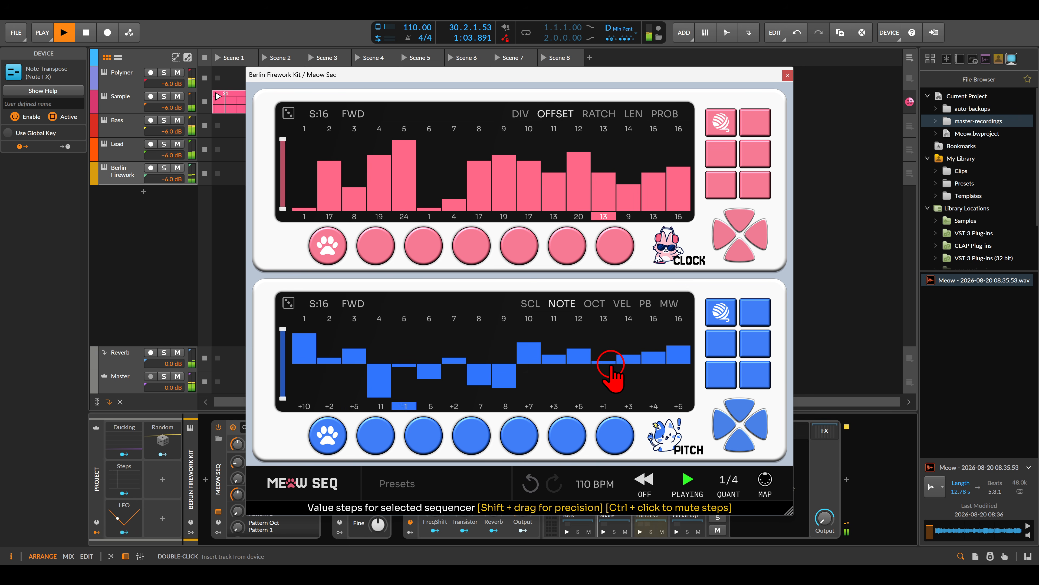
{"action": "left_click_drag", "start_coordinate": [611, 373], "coordinate": [585, 371]}
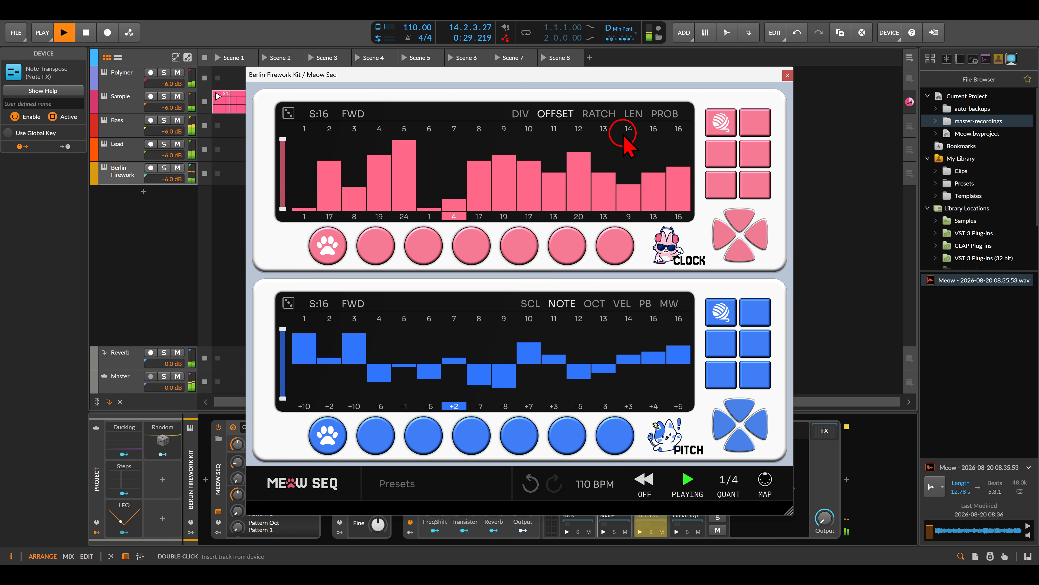
{"action": "right_click", "coordinate": [329, 428]}
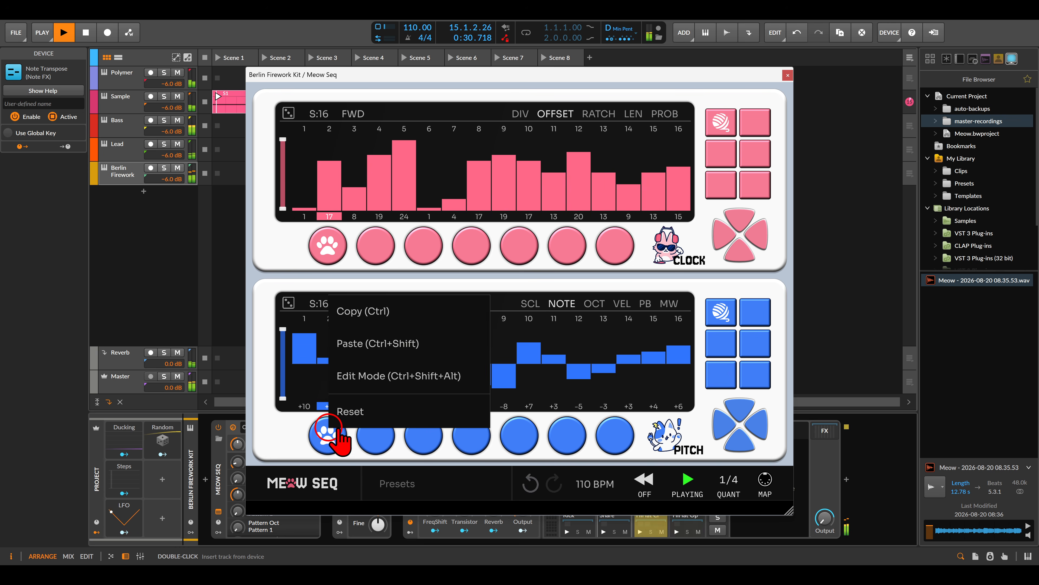
{"action": "left_click", "coordinate": [352, 343]}
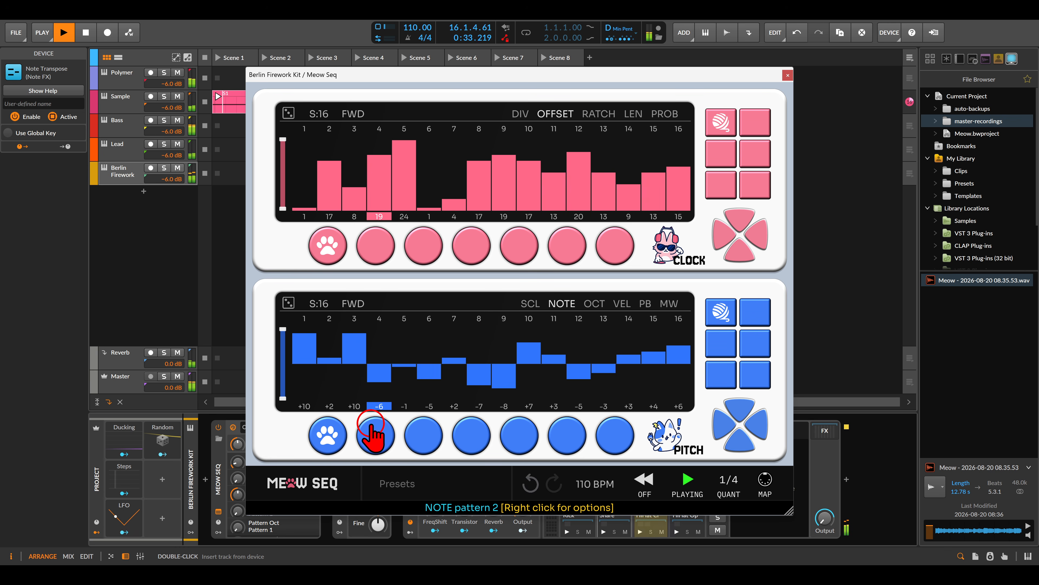
Extend the velocity sequence to 32 steps, randomize its values, and close the Meow Seq window
{"action": "left_click", "coordinate": [620, 305]}
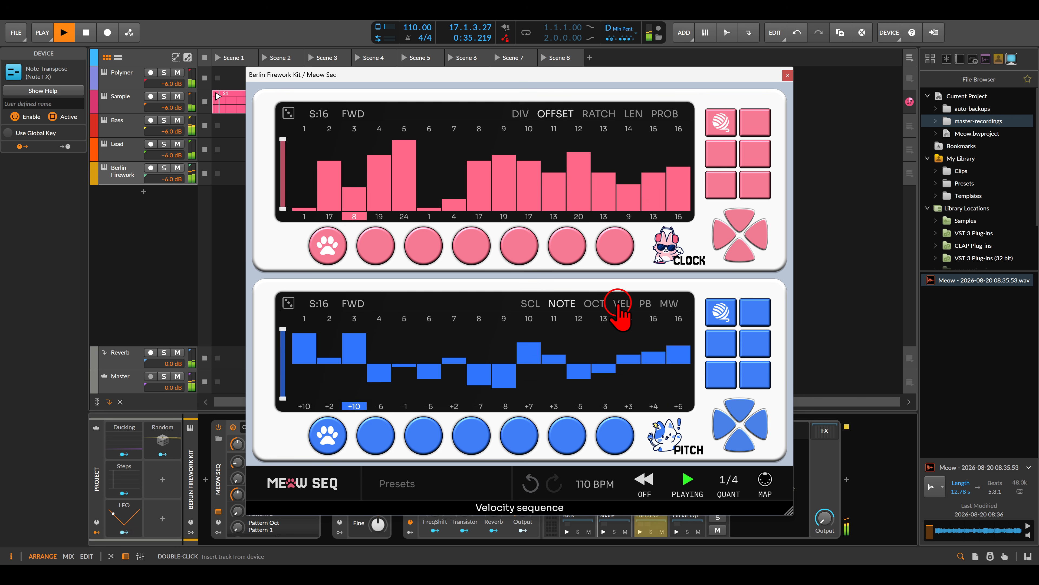
{"action": "left_click_drag", "start_coordinate": [316, 303], "coordinate": [318, 283]}
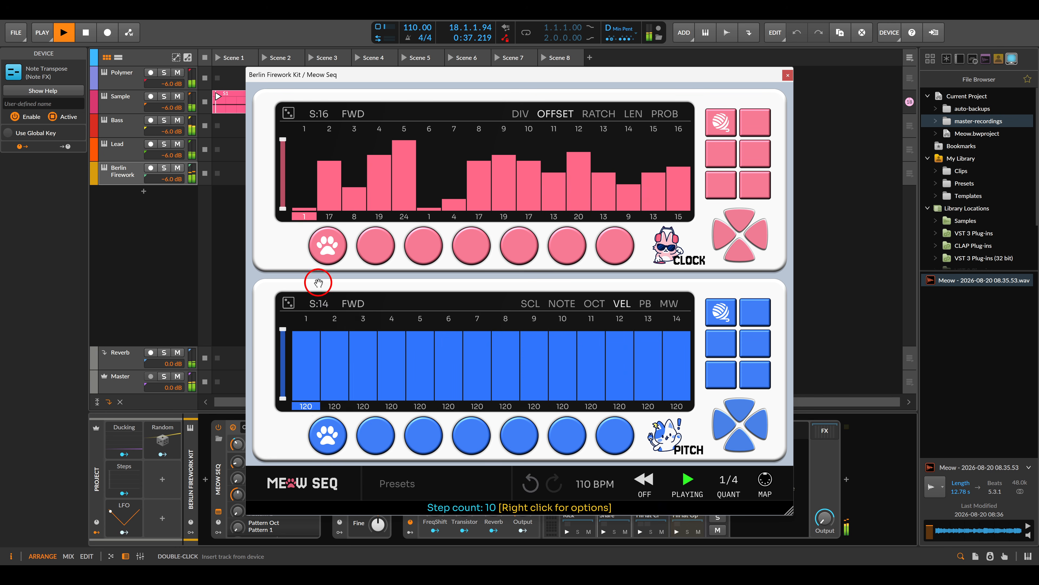
{"action": "left_click", "coordinate": [289, 302]}
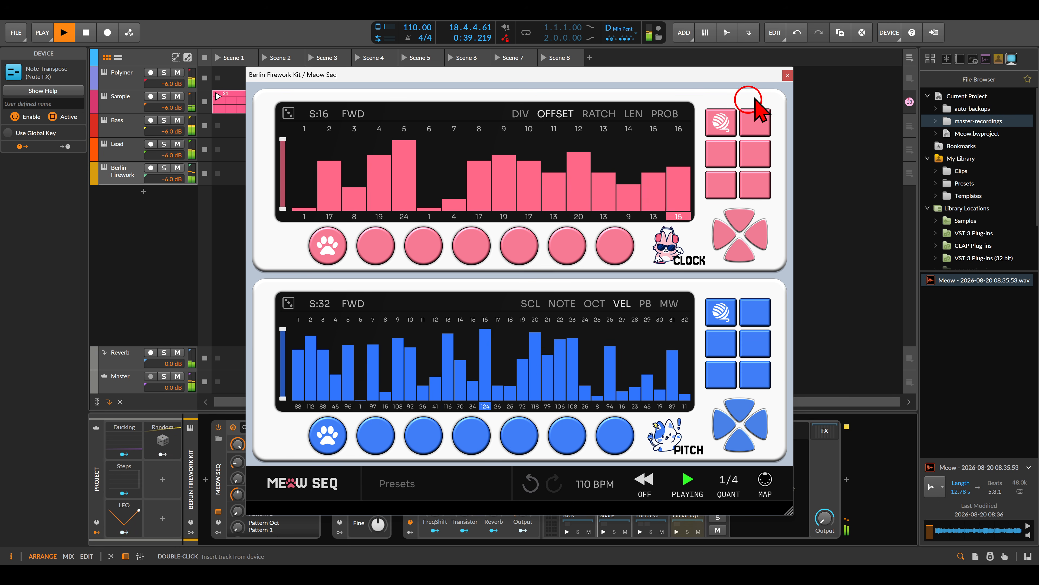
{"action": "left_click", "coordinate": [788, 75]}
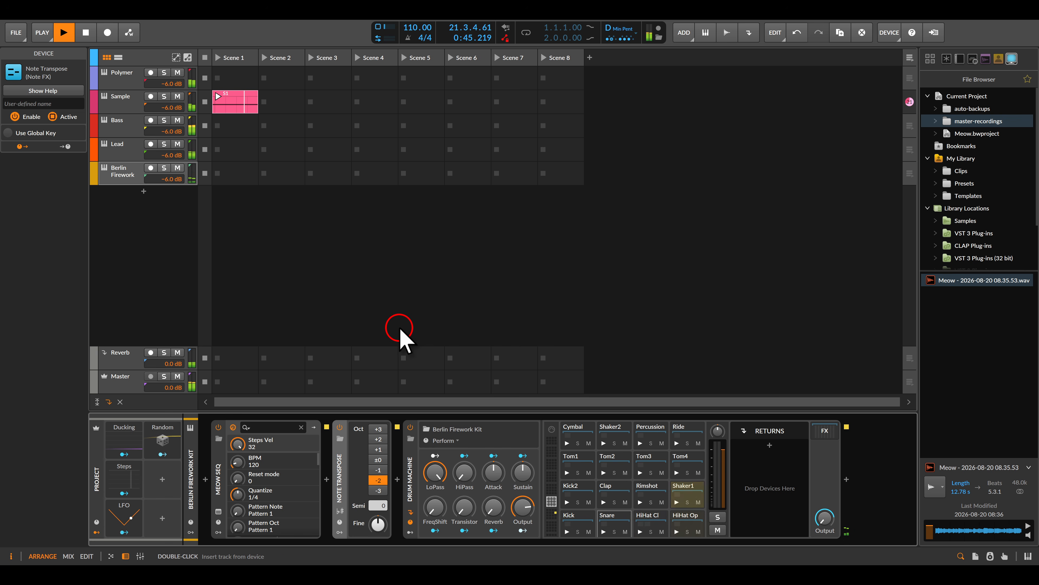
Insert a Filter+ after the Drum Machine, with Heat drive at about +16.9 dB and low-pass cutoff at about 6.46 kHz
{"action": "left_click", "coordinate": [846, 480]}
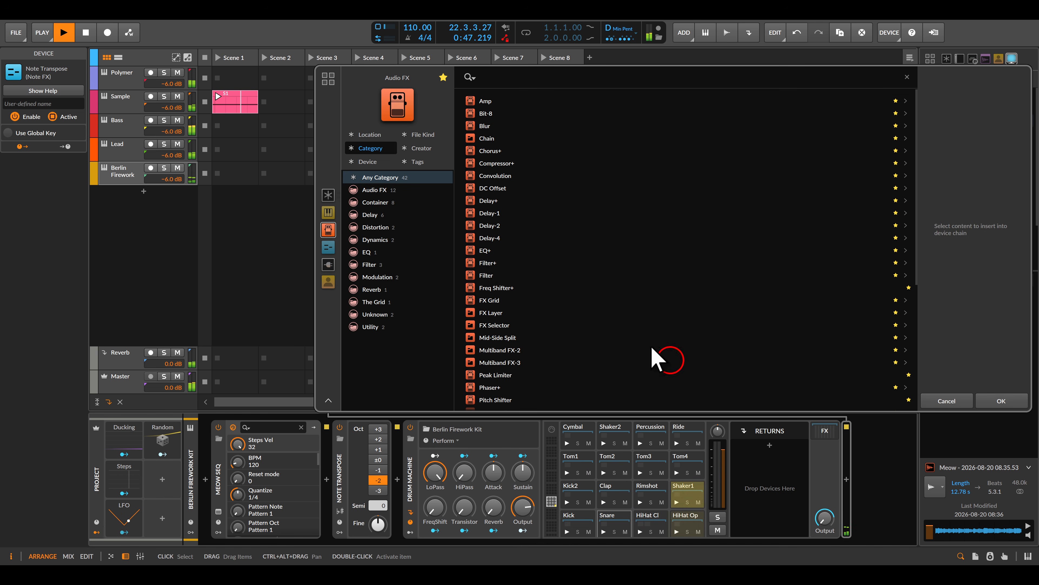
{"action": "double_click", "coordinate": [489, 263]}
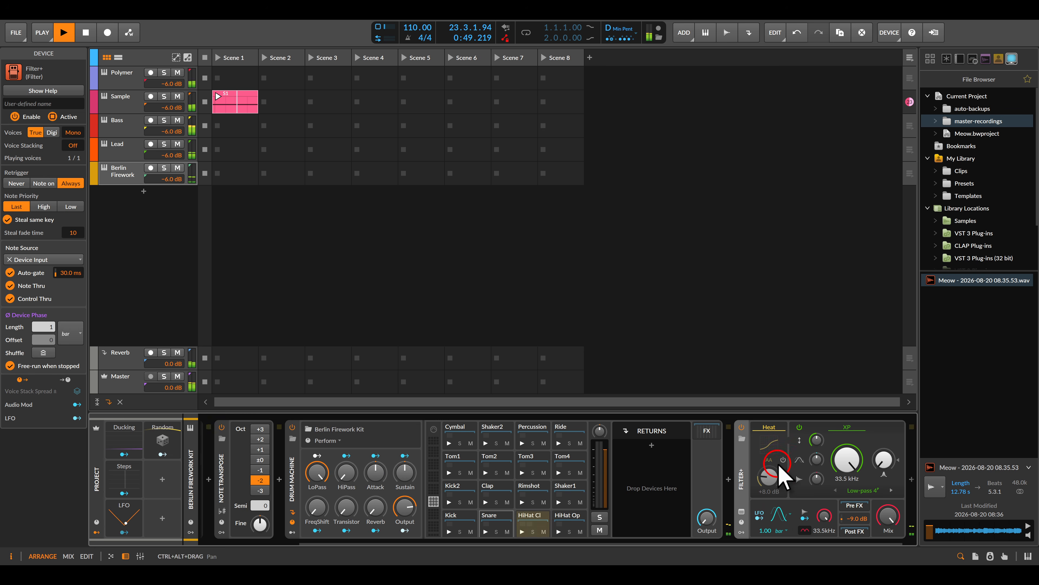
{"action": "left_click_drag", "start_coordinate": [779, 469], "coordinate": [779, 447]}
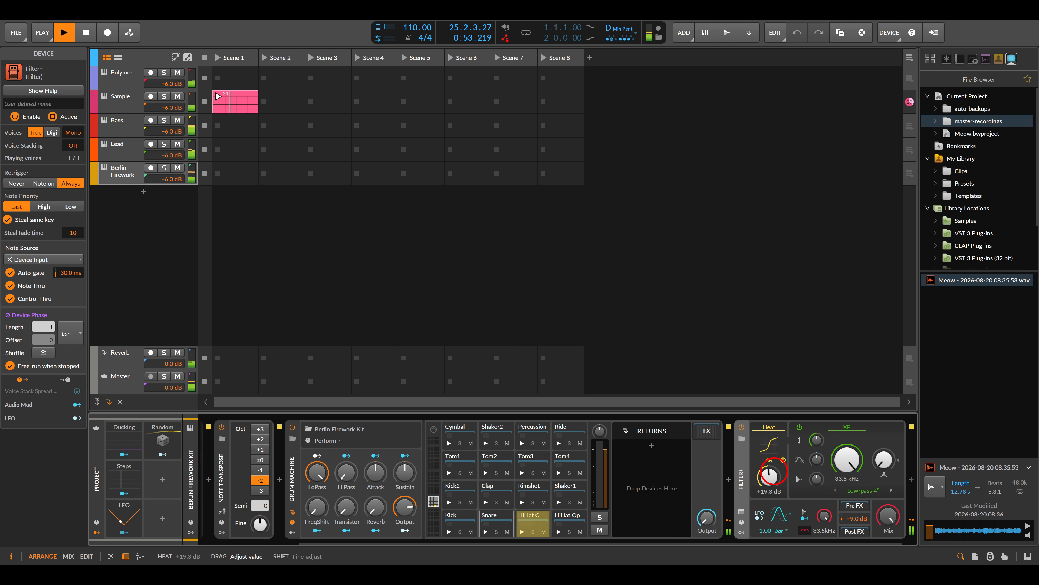
{"action": "left_click_drag", "start_coordinate": [774, 471], "coordinate": [774, 473]}
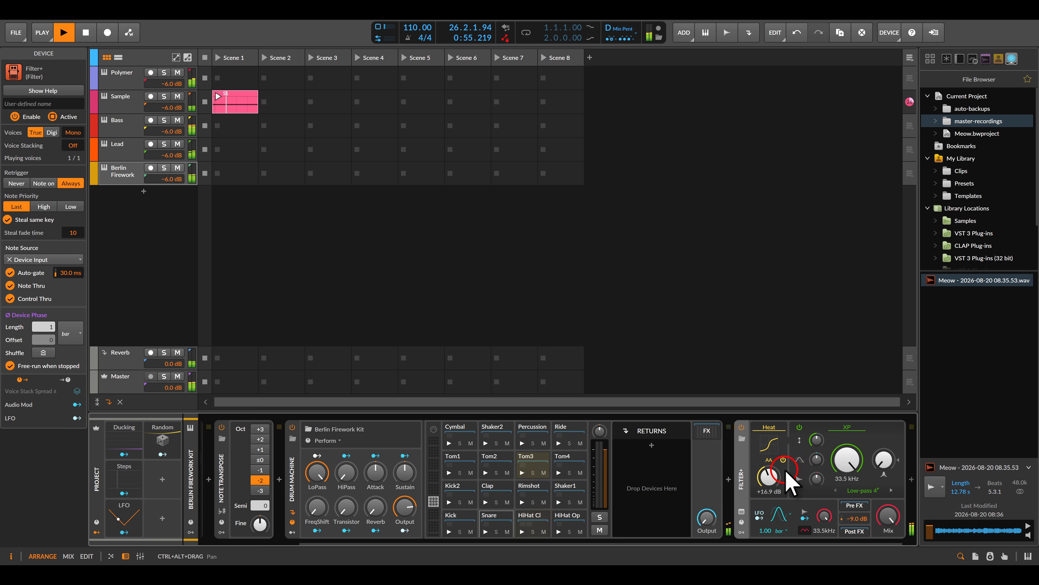
{"action": "mouse_move", "coordinate": [849, 460]}
{"action": "left_mouse_down"}
{"action": "mouse_move", "coordinate": [849, 483]}
{"action": "mouse_move", "coordinate": [817, 444]}
{"action": "mouse_move", "coordinate": [841, 454]}
{"action": "left_mouse_up"}
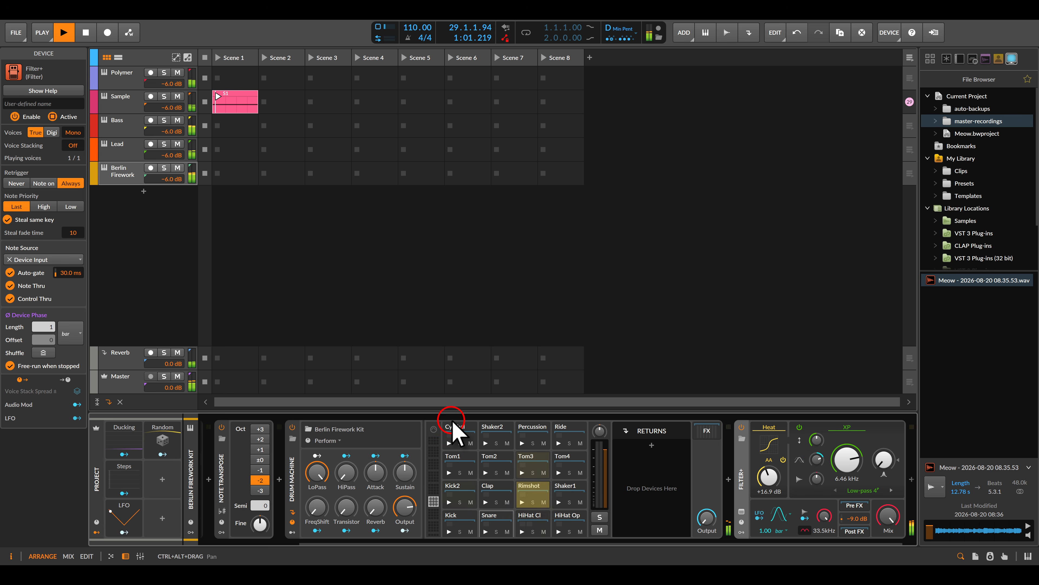
In the drum Meow Seq's clock ratchet sequence, set step 5 to 1 and step 7 to 2
{"action": "left_click_drag", "start_coordinate": [270, 484], "coordinate": [509, 489]}
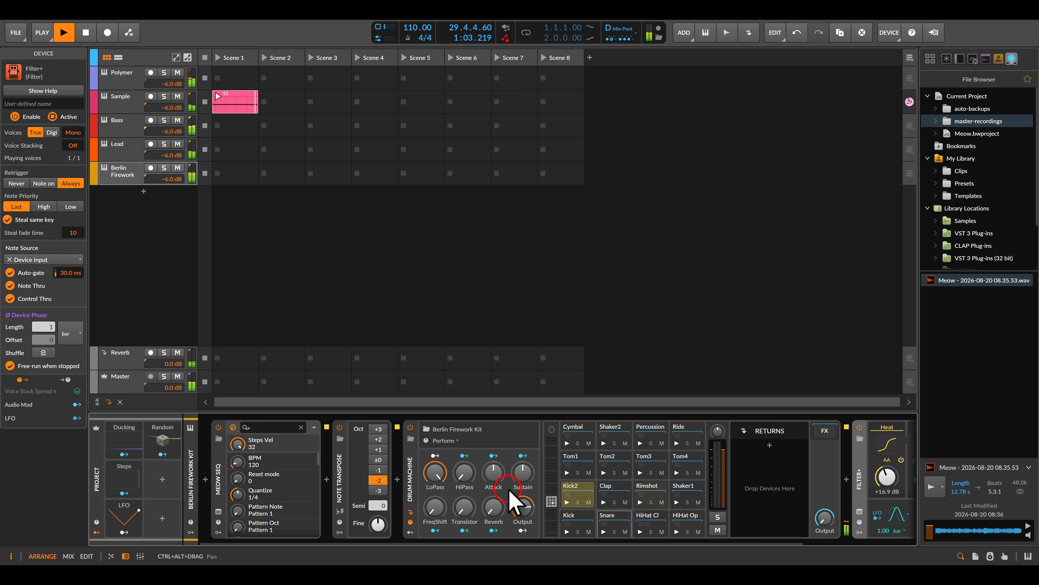
{"action": "left_click", "coordinate": [217, 511]}
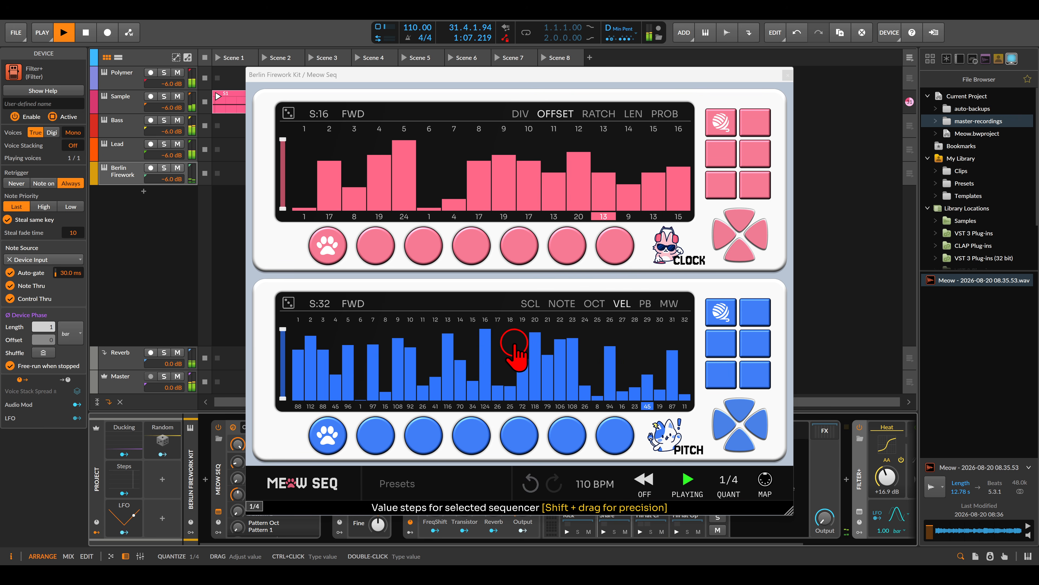
{"action": "left_click", "coordinate": [531, 308]}
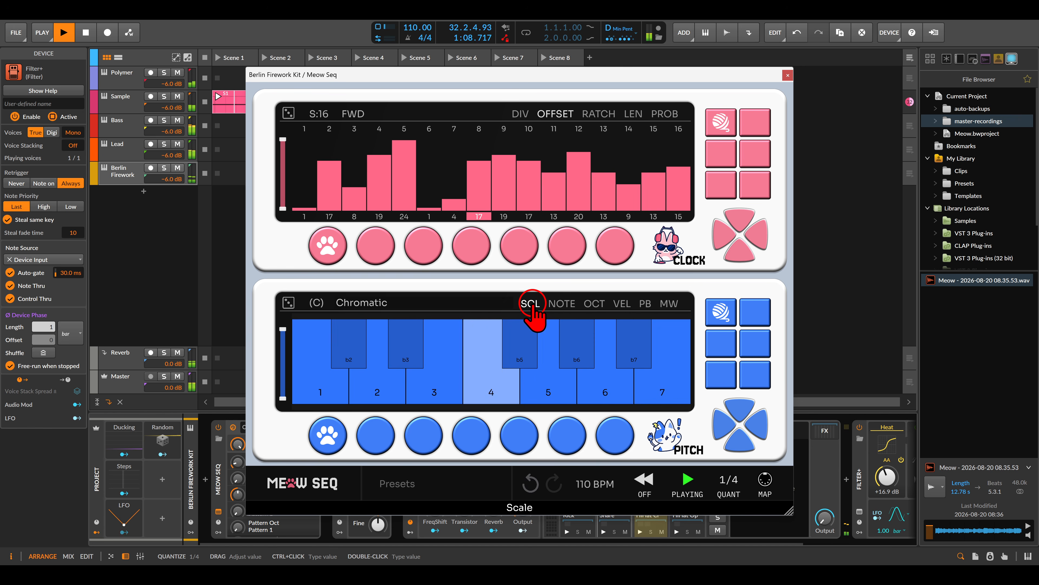
{"action": "left_click", "coordinate": [561, 304]}
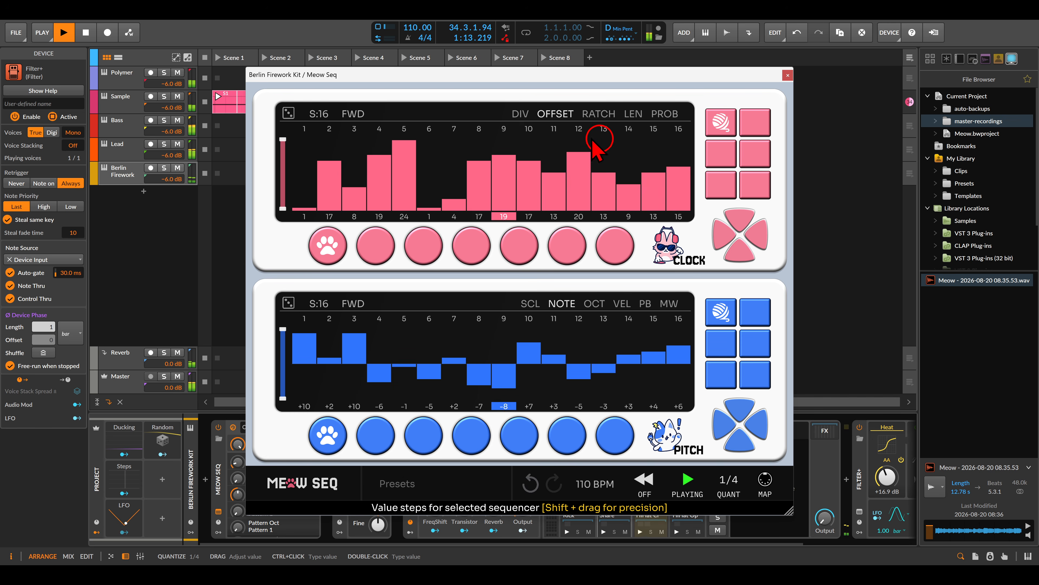
{"action": "left_click", "coordinate": [599, 114]}
{"action": "left_click", "coordinate": [528, 199]}
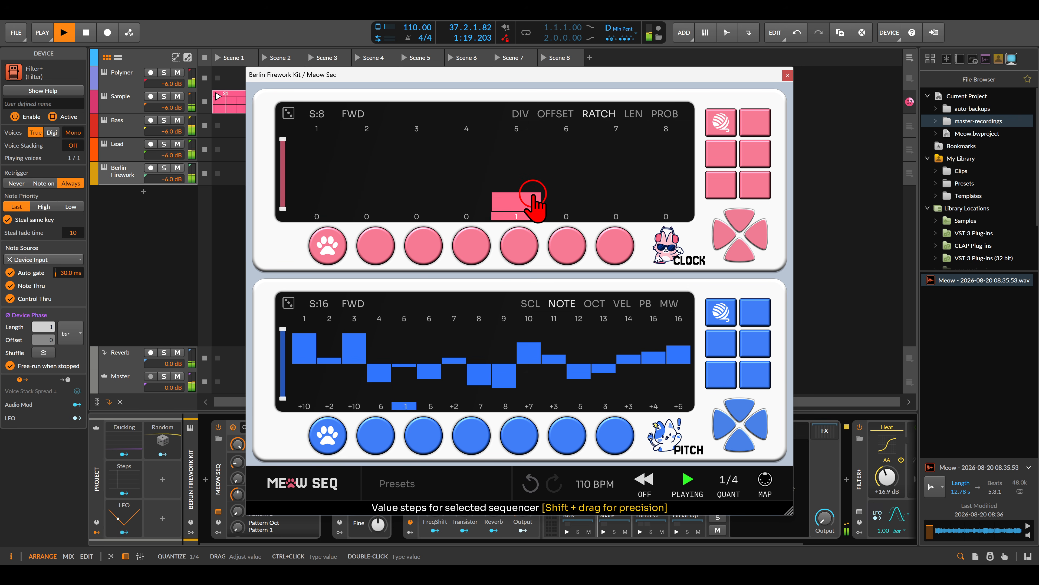
{"action": "left_click", "coordinate": [611, 201]}
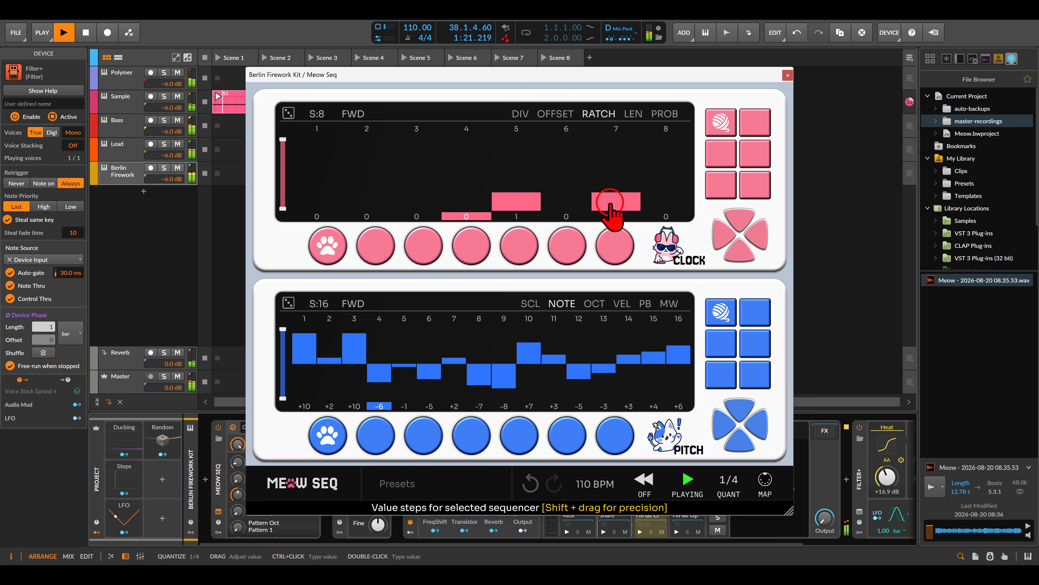
{"action": "left_click", "coordinate": [622, 194]}
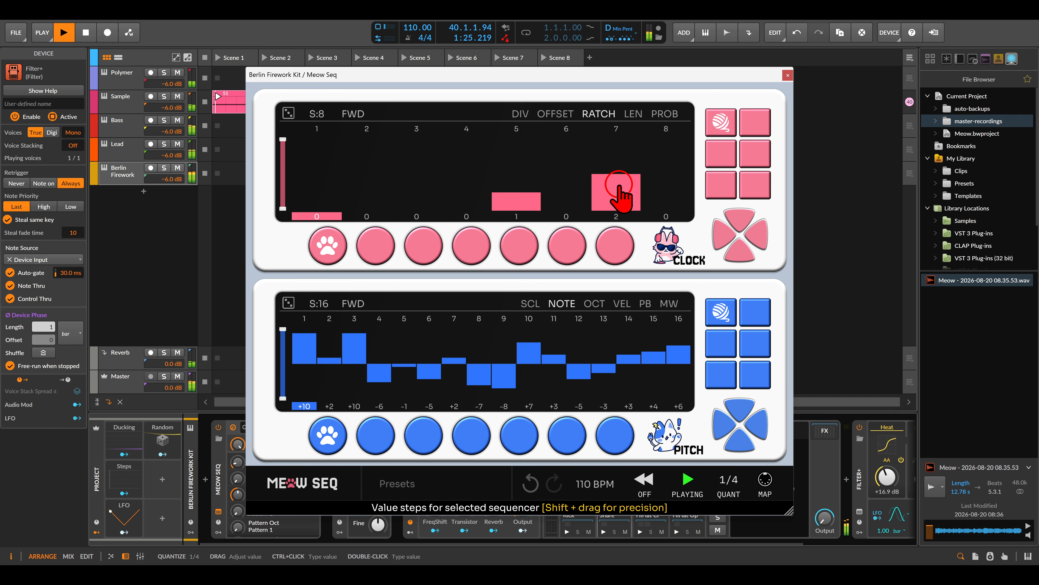
Reset the clock ratchet of step 5 to 0, and copy NOTE pattern 1 into NOTE pattern 2
{"action": "left_click", "coordinate": [517, 217]}
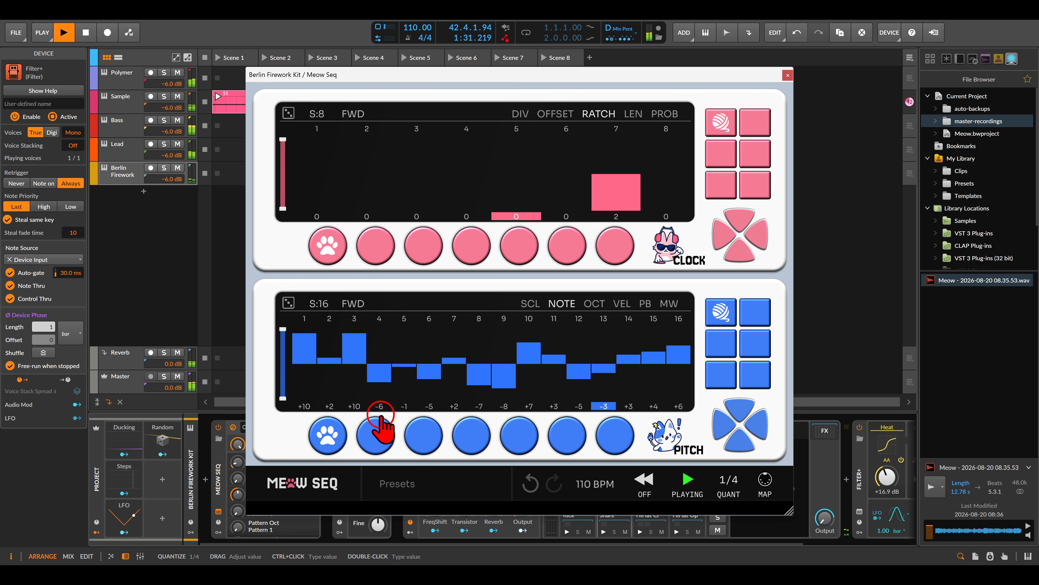
{"action": "right_click", "coordinate": [334, 429]}
{"action": "key", "text": "Escape"}
{"action": "left_click", "coordinate": [371, 432]}
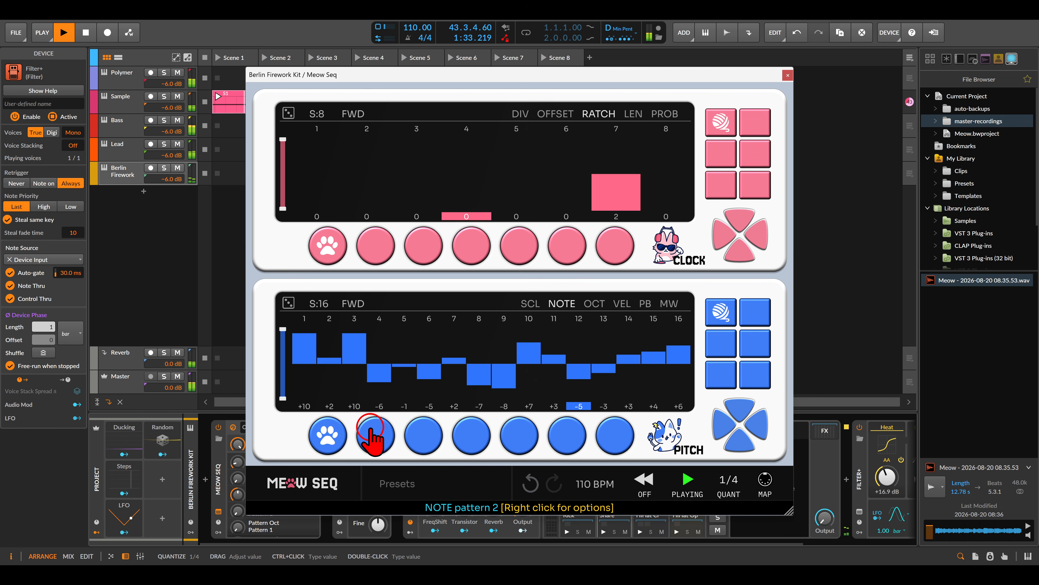
{"action": "right_click", "coordinate": [375, 434]}
{"action": "left_click", "coordinate": [405, 347]}
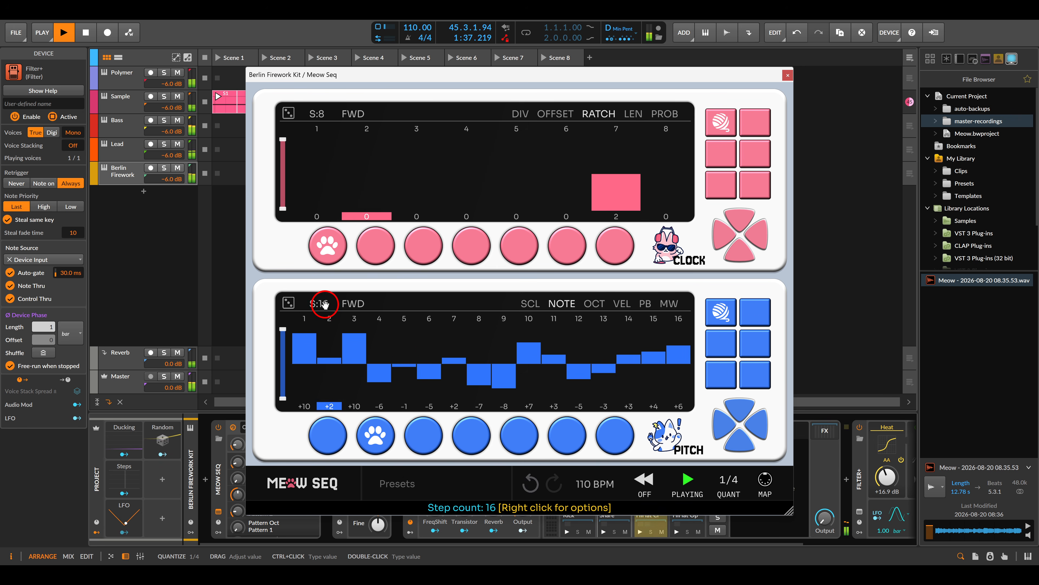
Set NOTE pattern 2 to 10 steps with PP direction, and compare it with pattern 1 by switching between them
{"action": "left_click_drag", "start_coordinate": [323, 306], "coordinate": [331, 336]}
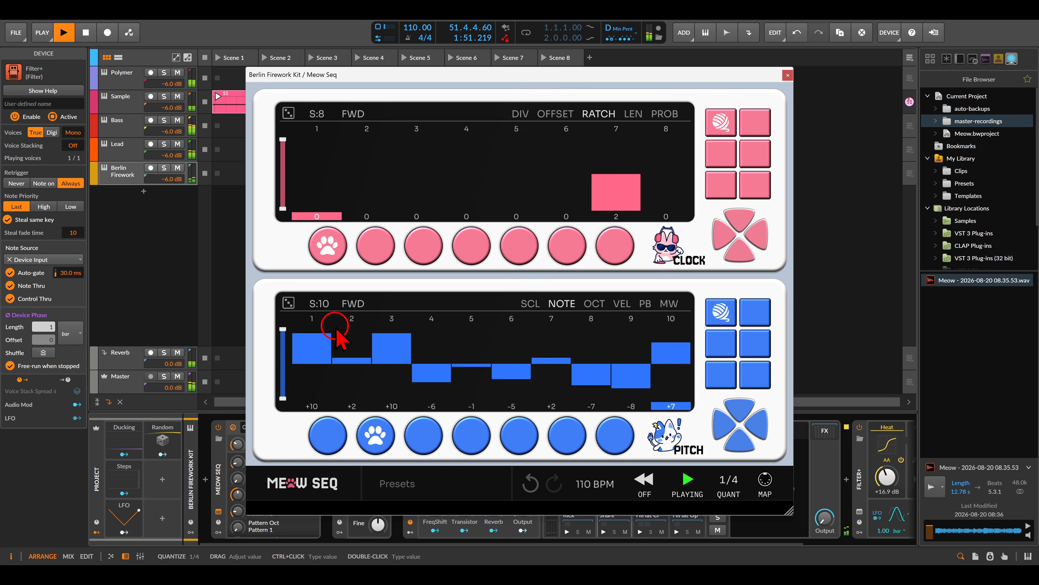
{"action": "left_click", "coordinate": [360, 304]}
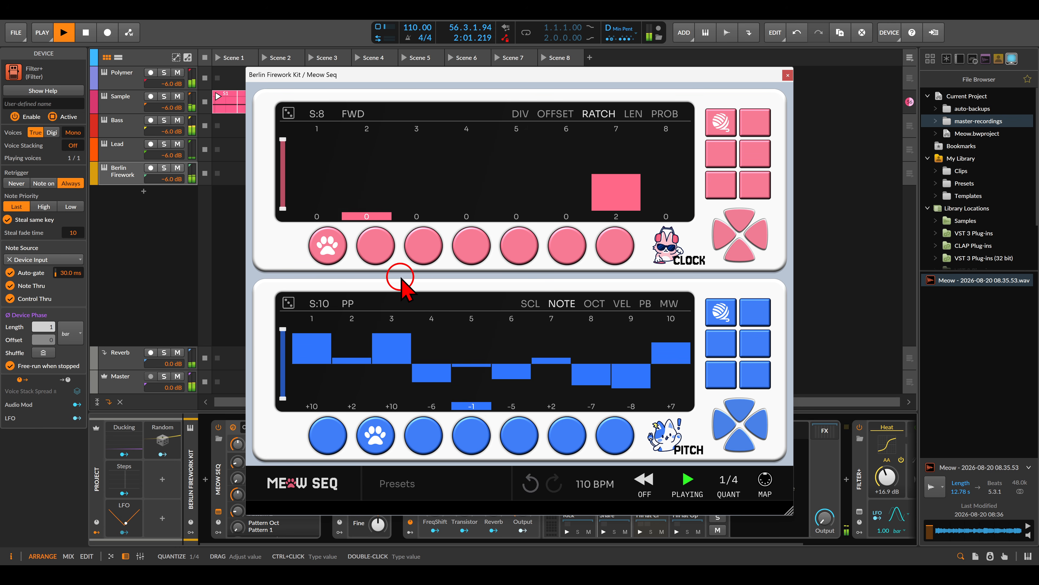
{"action": "left_click", "coordinate": [328, 436]}
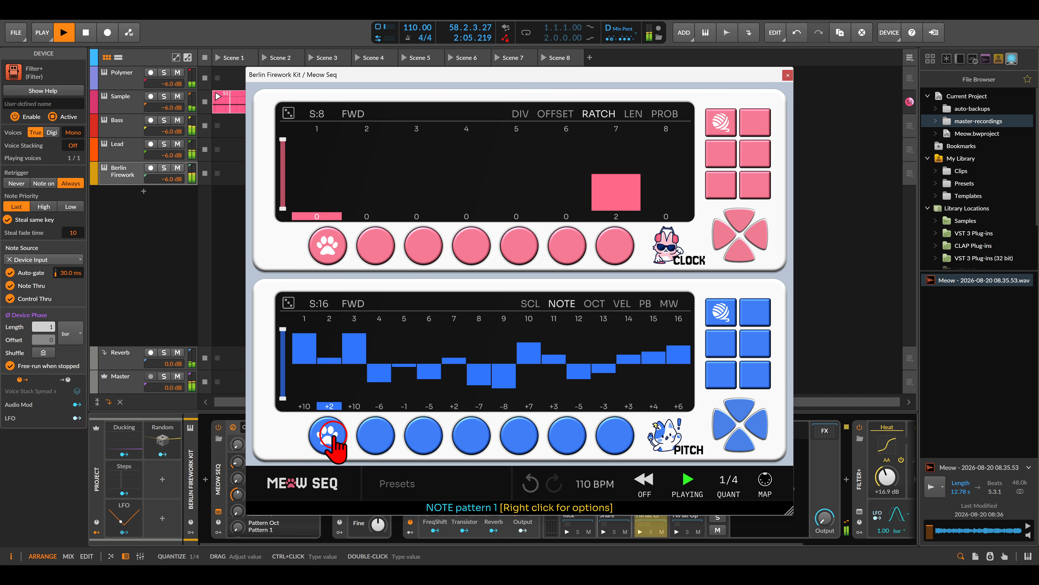
{"action": "left_click", "coordinate": [370, 428]}
{"action": "left_click", "coordinate": [336, 431]}
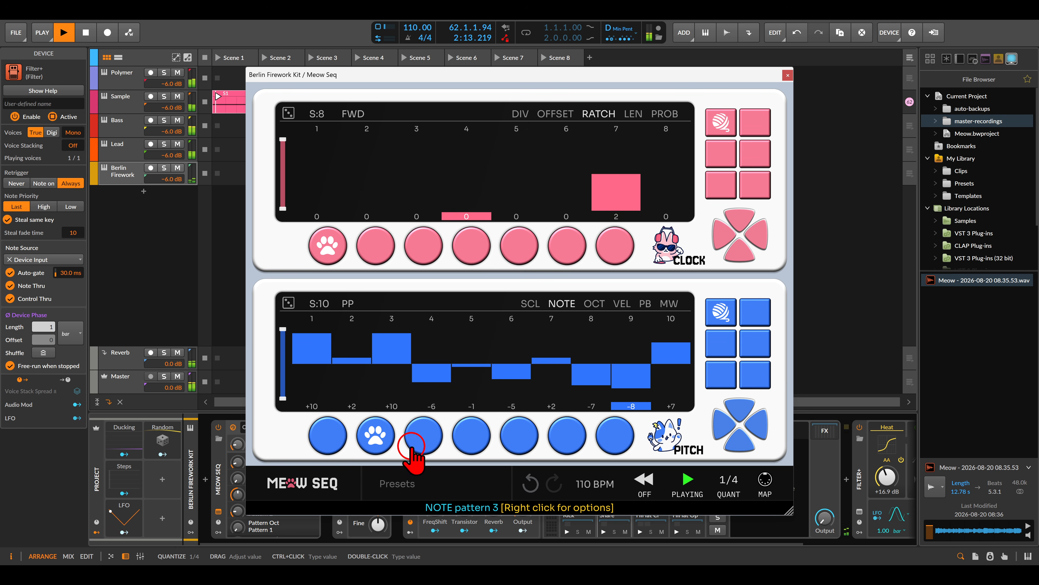
{"action": "left_click", "coordinate": [333, 433]}
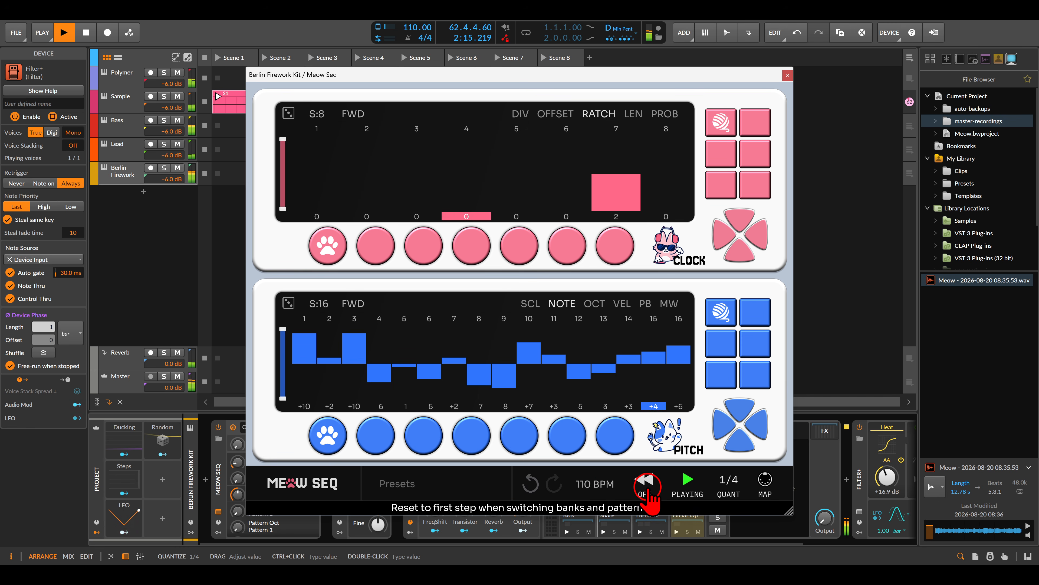
Set the pattern-switch reset mode to Global, try switching between NOTE patterns 2 and 1, and close the Meow Seq window
{"action": "left_click", "coordinate": [645, 480]}
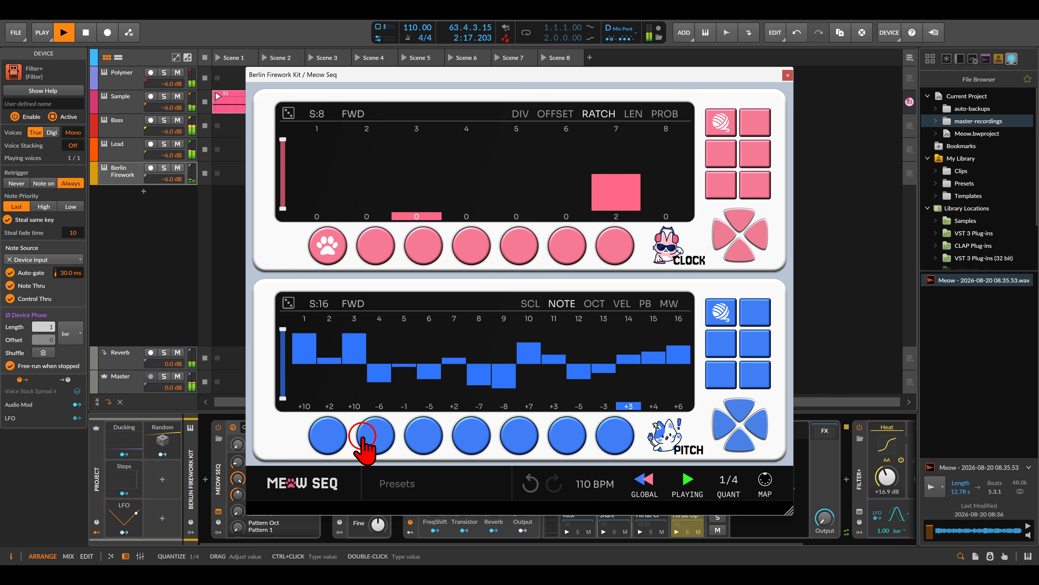
{"action": "left_click", "coordinate": [376, 436]}
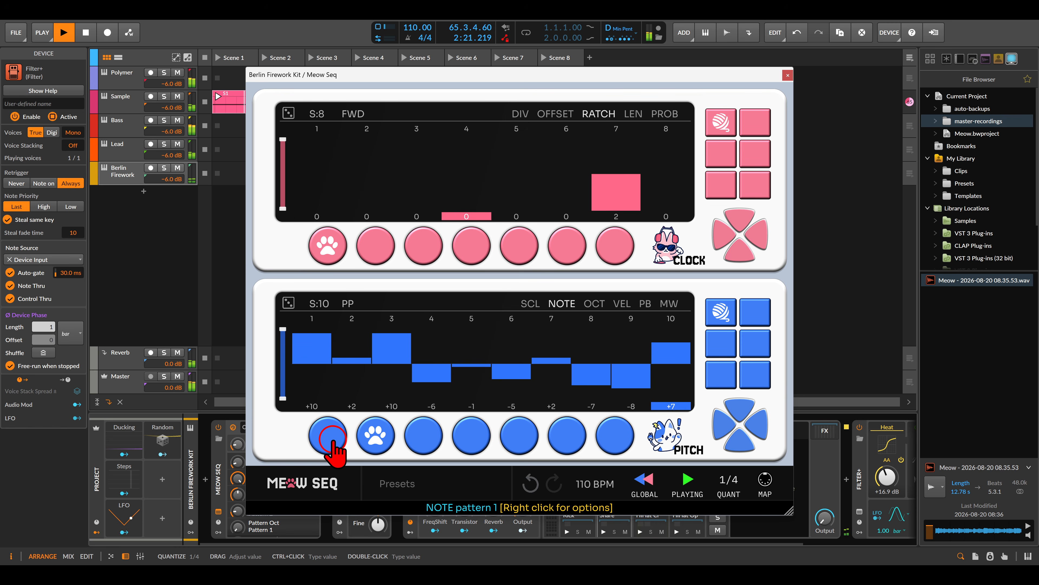
{"action": "left_click", "coordinate": [330, 438]}
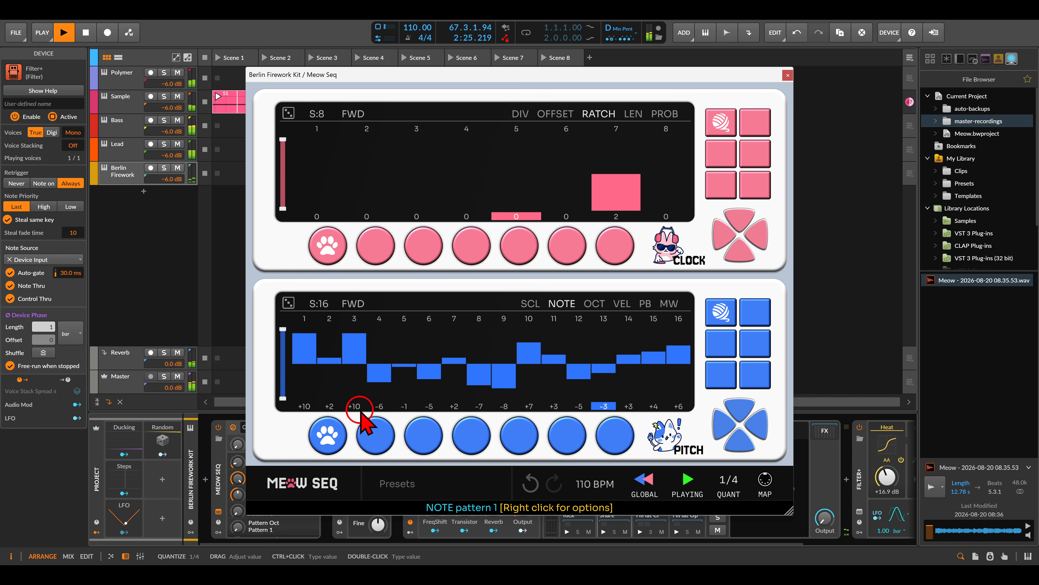
{"action": "left_click", "coordinate": [784, 76]}
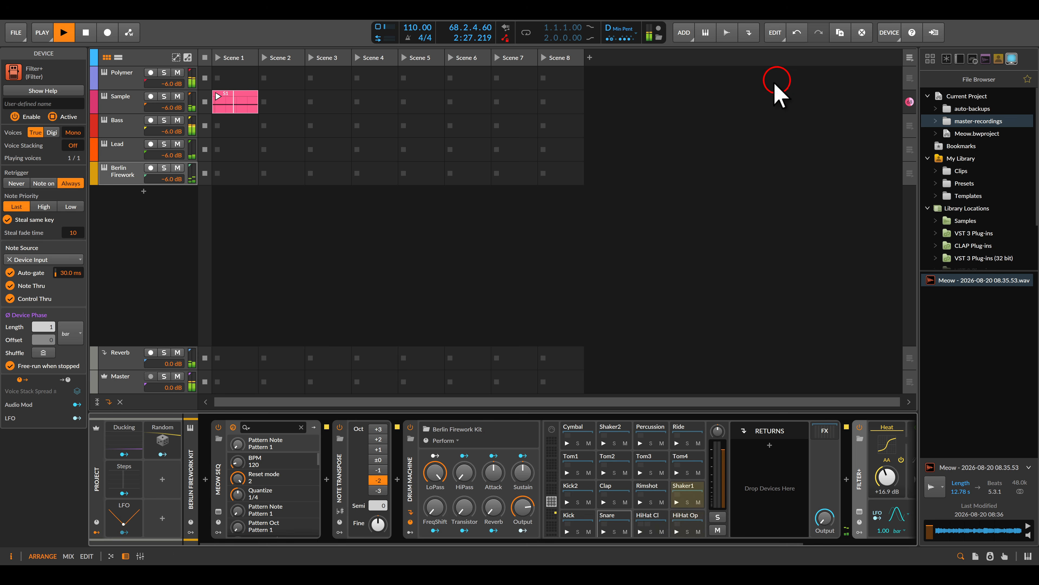
Add a Steps modulator to the drum track's Meow Seq device, and clear its step values
{"action": "left_click", "coordinate": [218, 532]}
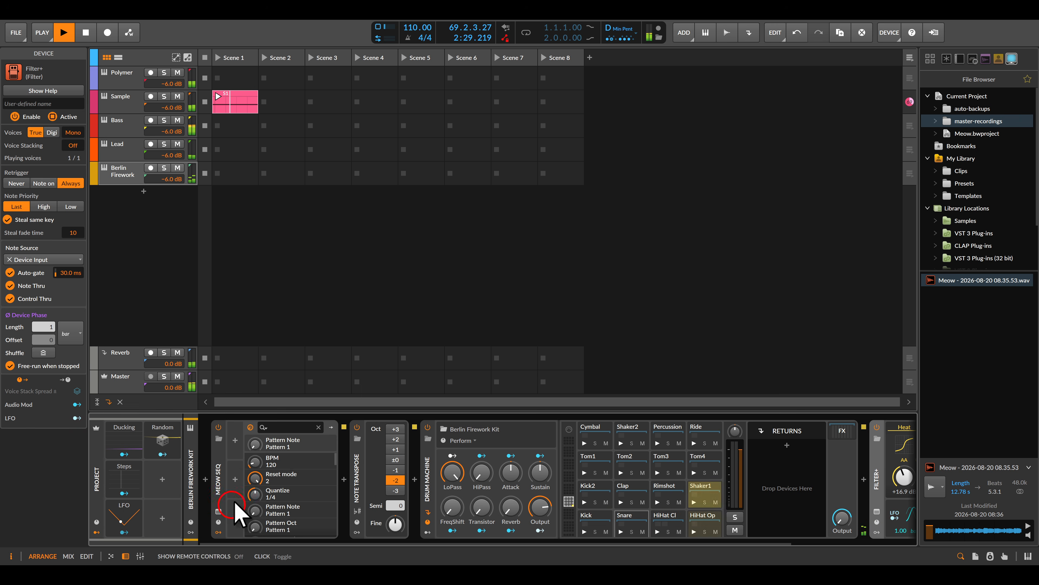
{"action": "left_click", "coordinate": [235, 441]}
{"action": "double_click", "coordinate": [373, 315]}
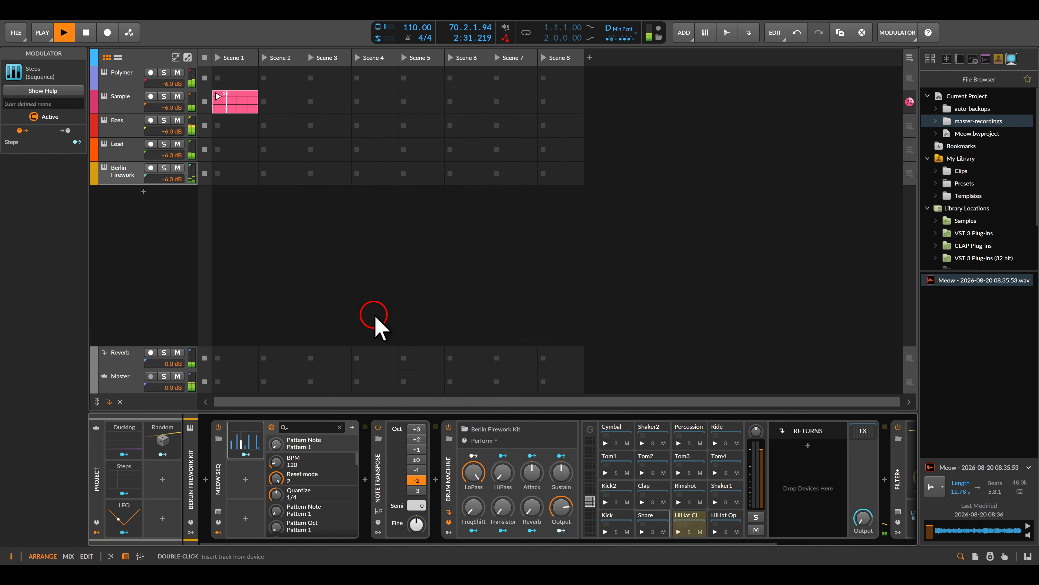
{"action": "left_click", "coordinate": [248, 446]}
{"action": "left_click", "coordinate": [383, 497]}
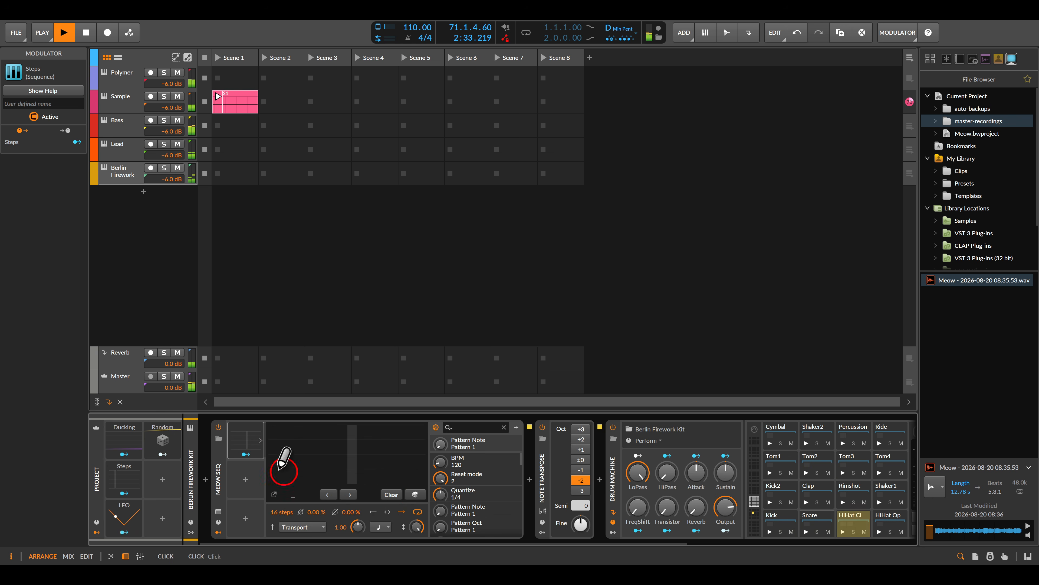
Map the Steps modulator to Meow Seq's Pattern Note parameter with a depth of 0.263, and draw full-height values on steps 10 to 16
{"action": "left_click", "coordinate": [246, 454]}
{"action": "mouse_move", "coordinate": [445, 446]}
{"action": "left_mouse_down"}
{"action": "mouse_move", "coordinate": [445, 430]}
{"action": "mouse_move", "coordinate": [442, 440]}
{"action": "left_mouse_up"}
{"action": "left_click", "coordinate": [246, 454]}
{"action": "left_click_drag", "start_coordinate": [360, 426], "coordinate": [400, 410]}
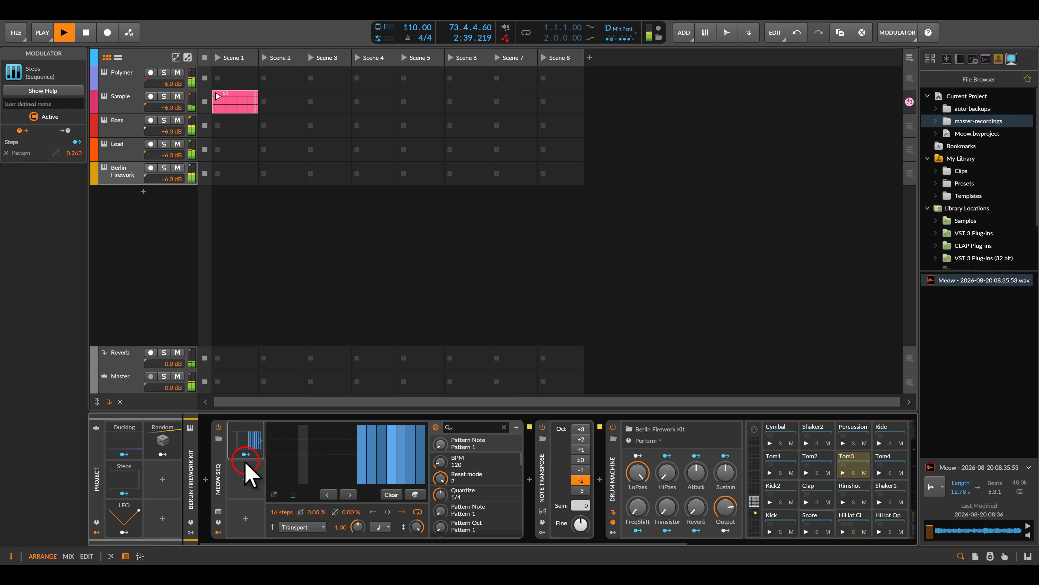
Reduce the Steps modulator's amount to about 64.5% while checking which note pattern it selects in the Meow Seq window
{"action": "left_click", "coordinate": [219, 511]}
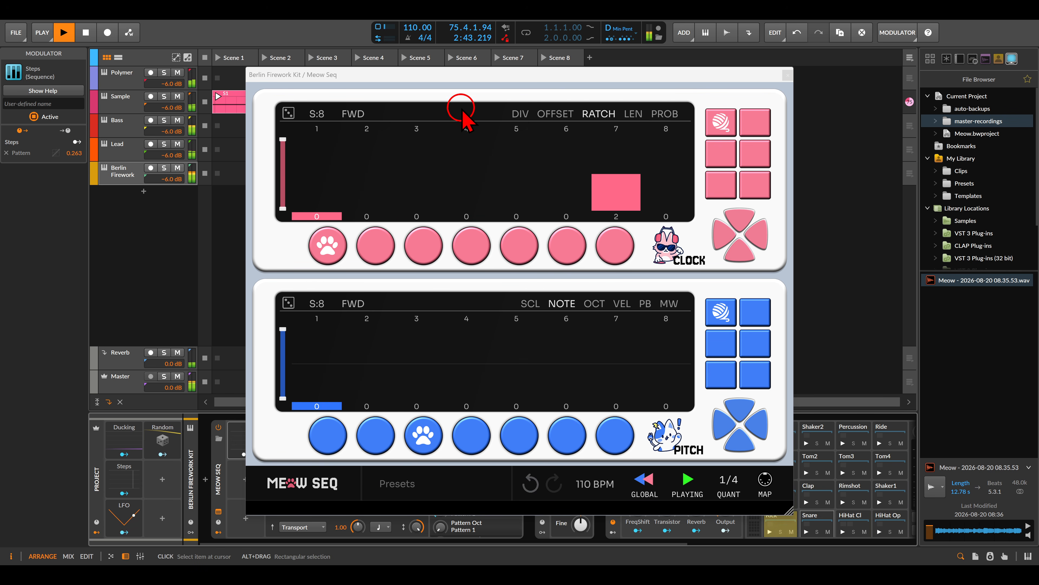
{"action": "left_click_drag", "start_coordinate": [724, 79], "coordinate": [787, 74]}
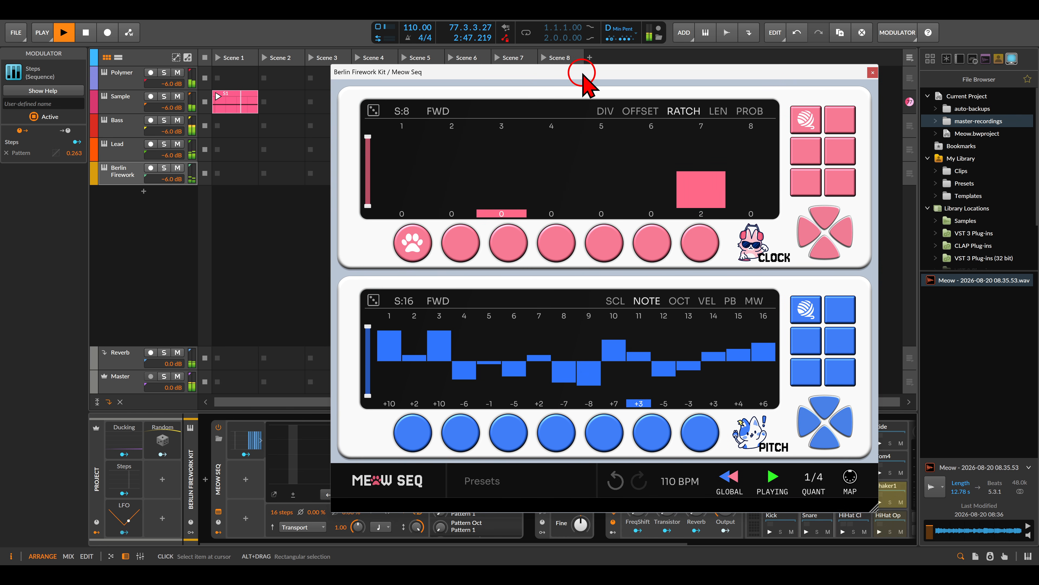
{"action": "left_click_drag", "start_coordinate": [580, 75], "coordinate": [644, 58]}
{"action": "left_click", "coordinate": [417, 526]}
{"action": "left_click_drag", "start_coordinate": [419, 527], "coordinate": [419, 556]}
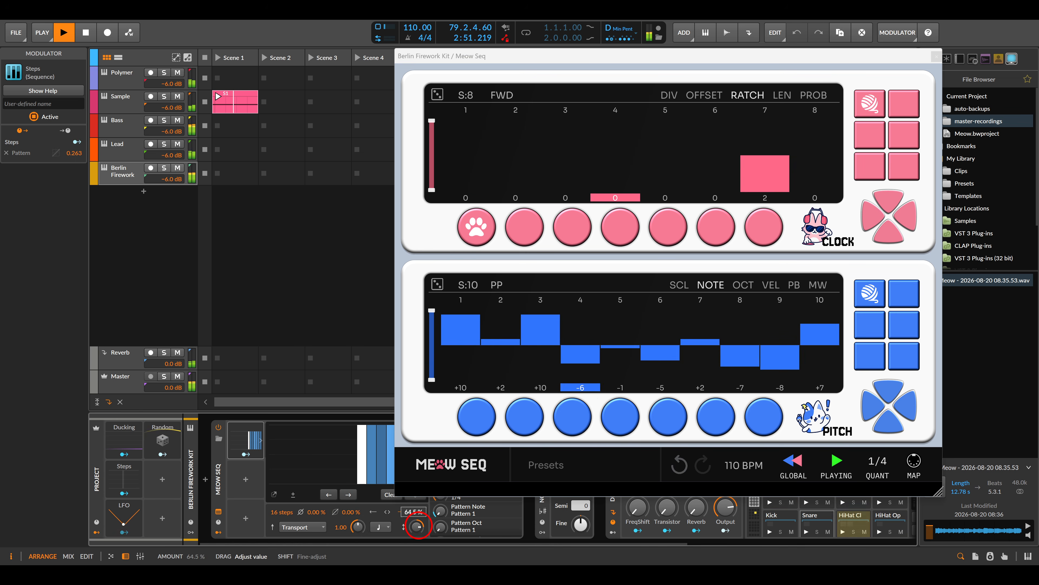
{"action": "left_click", "coordinate": [936, 57]}
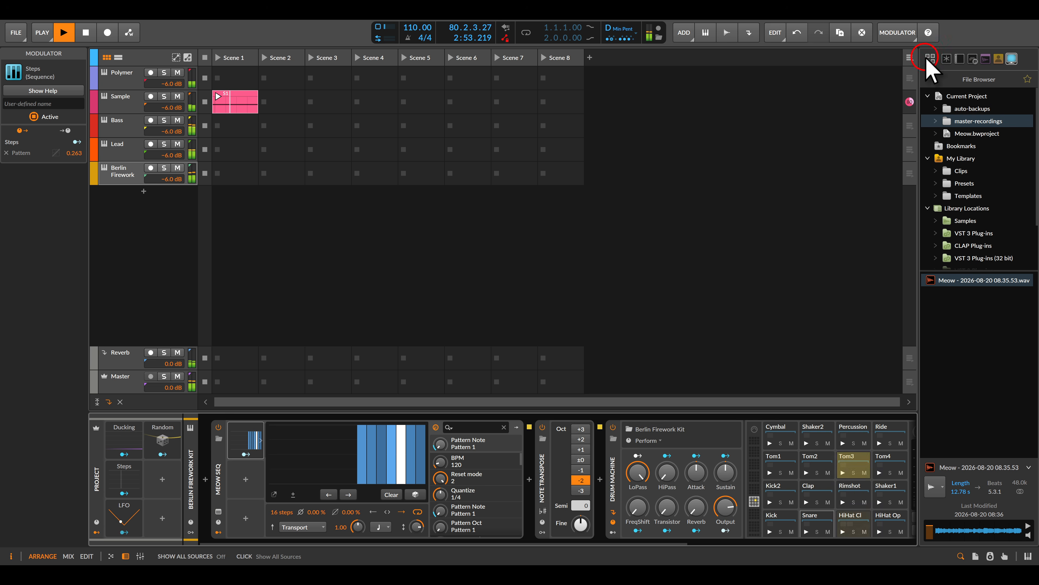
Raise the Heat drive of the drum track's Filter+ to about +20.1 dB
{"action": "left_click", "coordinate": [348, 282]}
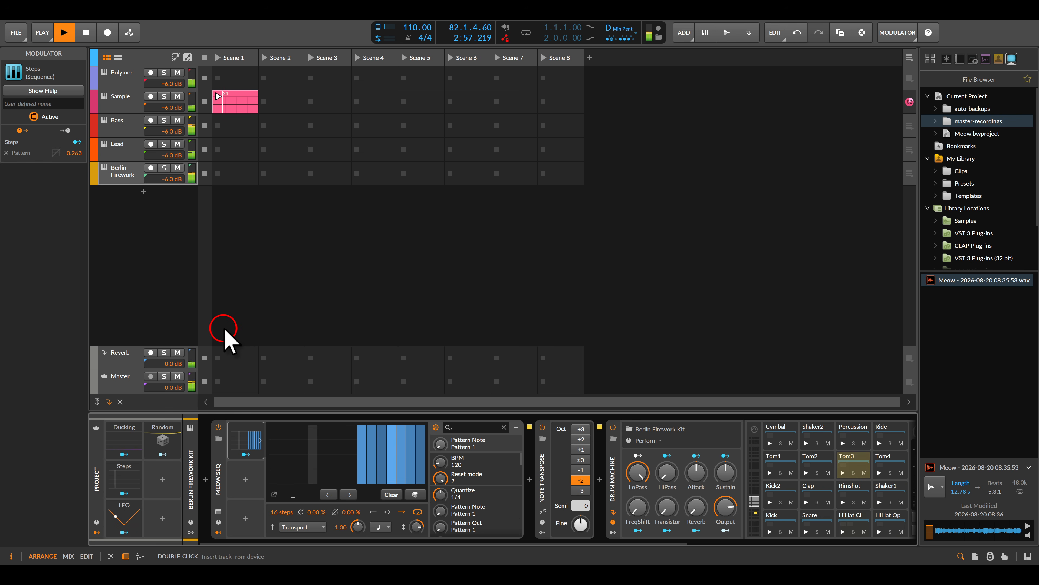
{"action": "left_click_drag", "start_coordinate": [588, 454], "coordinate": [243, 458]}
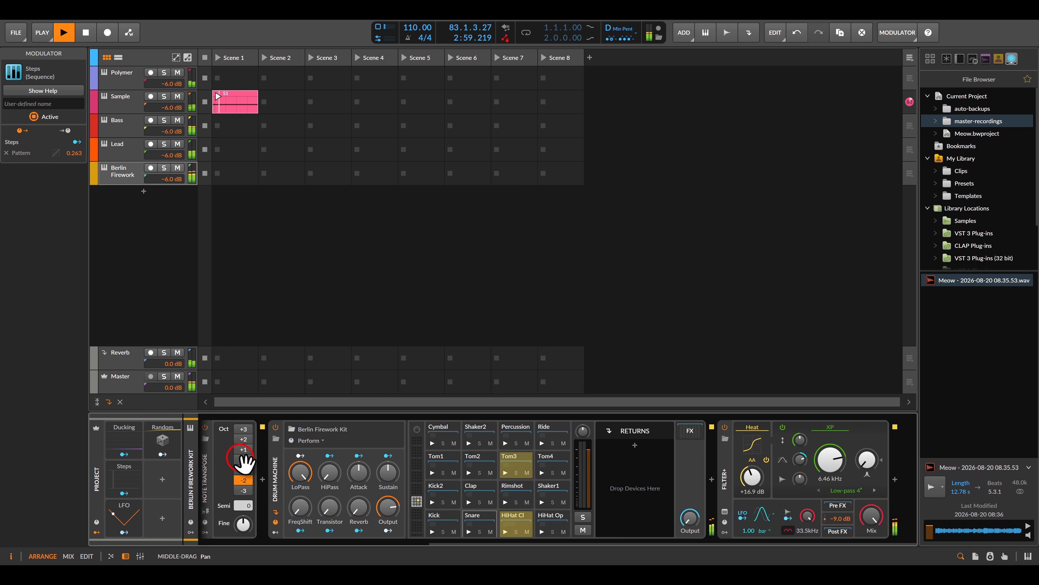
{"action": "left_click_drag", "start_coordinate": [740, 478], "coordinate": [742, 474]}
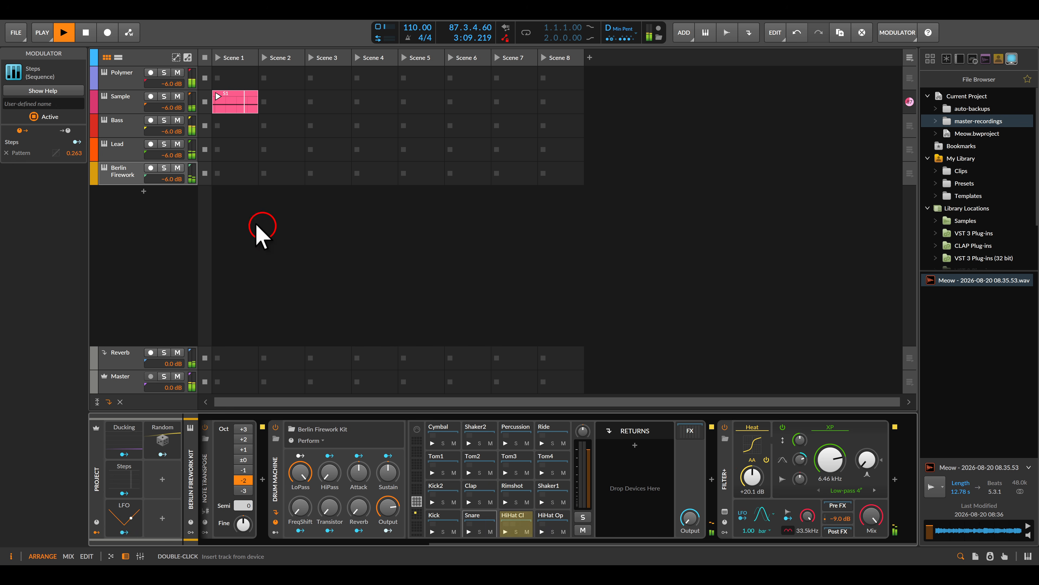
Watch the drum Meow Seq window to check how the modulation switches between the two note patterns
{"action": "left_click_drag", "start_coordinate": [283, 449], "coordinate": [543, 459]}
{"action": "left_click_drag", "start_coordinate": [317, 494], "coordinate": [598, 493]}
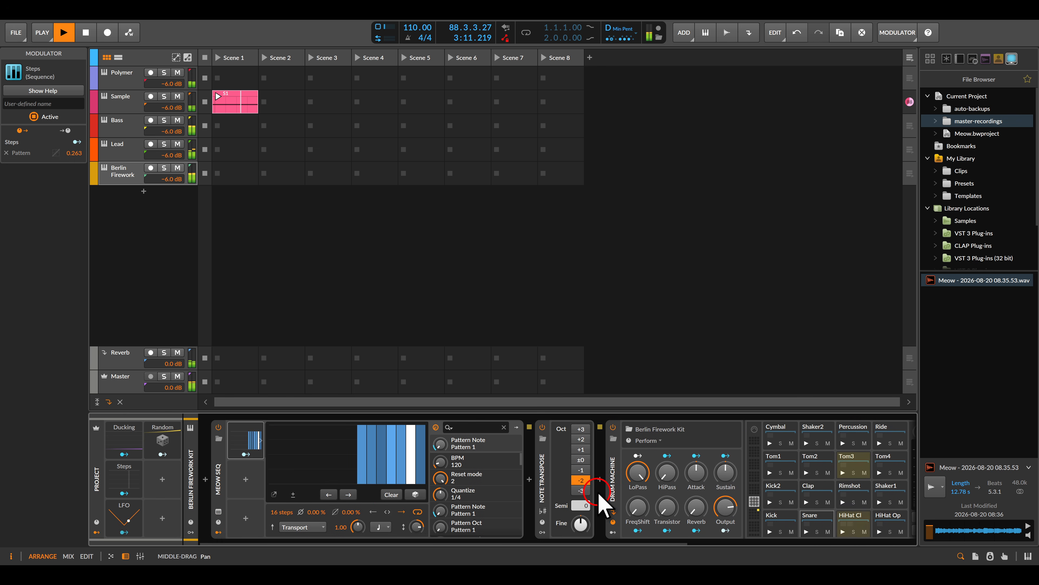
{"action": "left_click", "coordinate": [218, 512]}
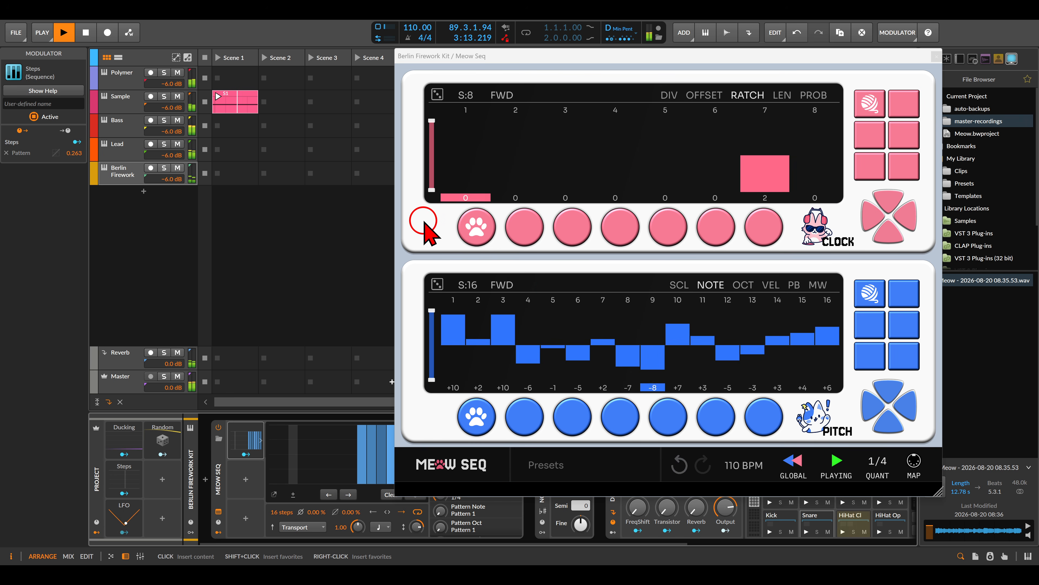
{"action": "left_click_drag", "start_coordinate": [515, 57], "coordinate": [391, 50]}
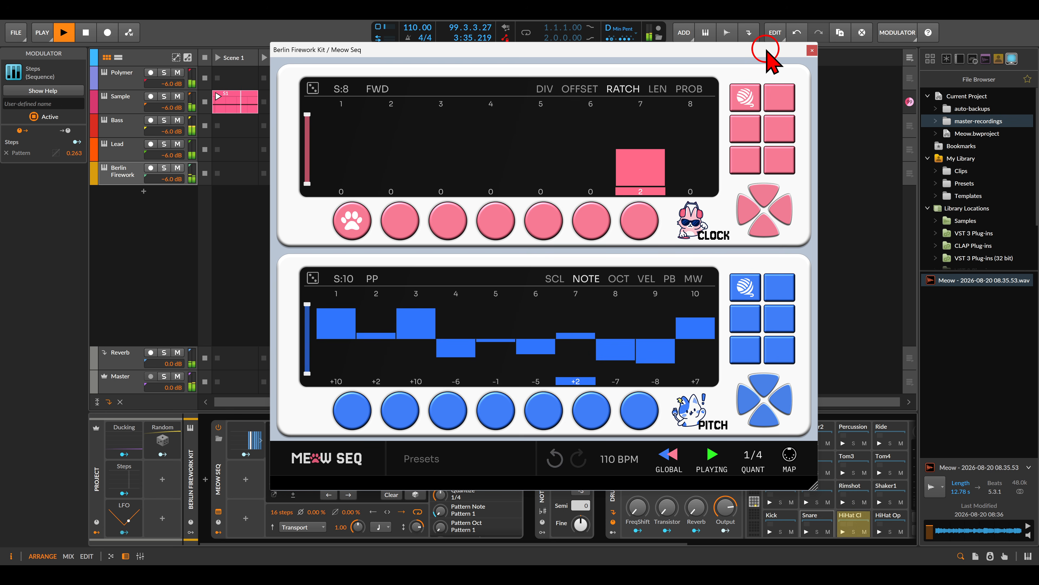
{"action": "left_click", "coordinate": [811, 51]}
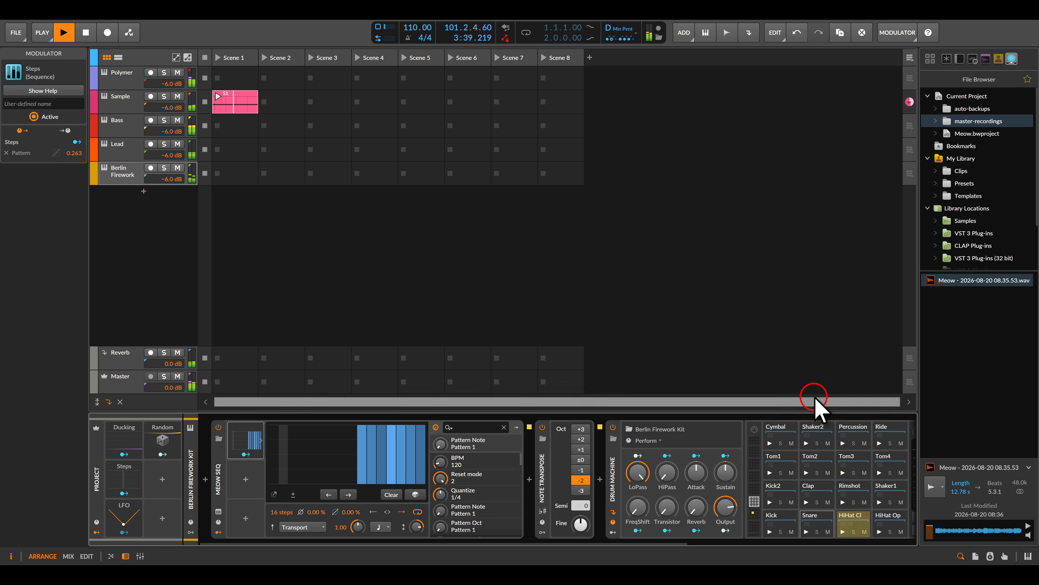
Select the Tom3 pad in the Drum Machine, and solo it together with the Berlin Firework track
{"action": "scroll", "coordinate": [593, 516], "scroll_direction": "right", "scroll_amount": 5}
{"action": "left_click", "coordinate": [617, 459]}
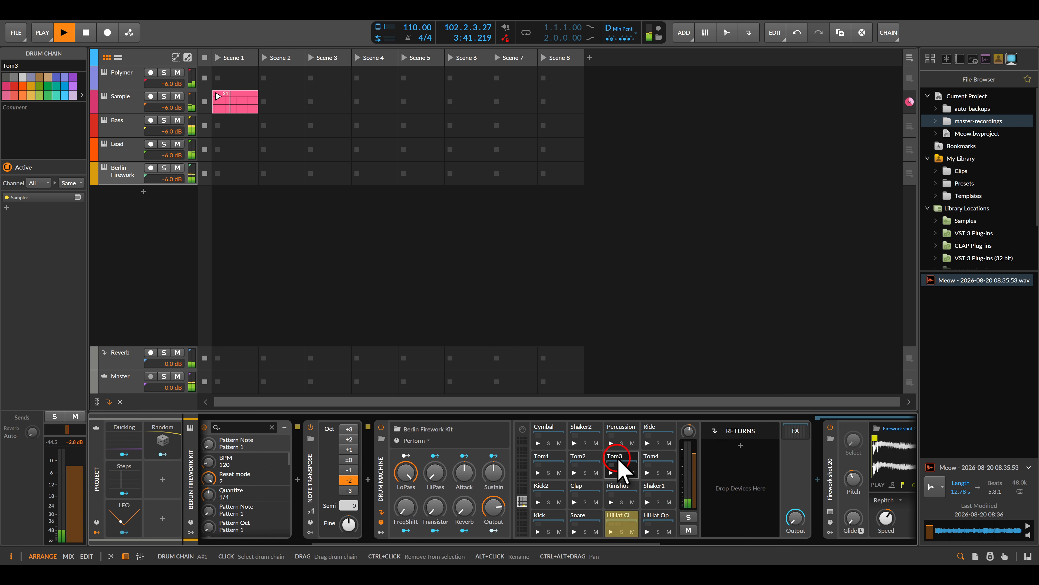
{"action": "left_click_drag", "start_coordinate": [659, 461], "coordinate": [471, 473]}
{"action": "left_click", "coordinate": [164, 169]}
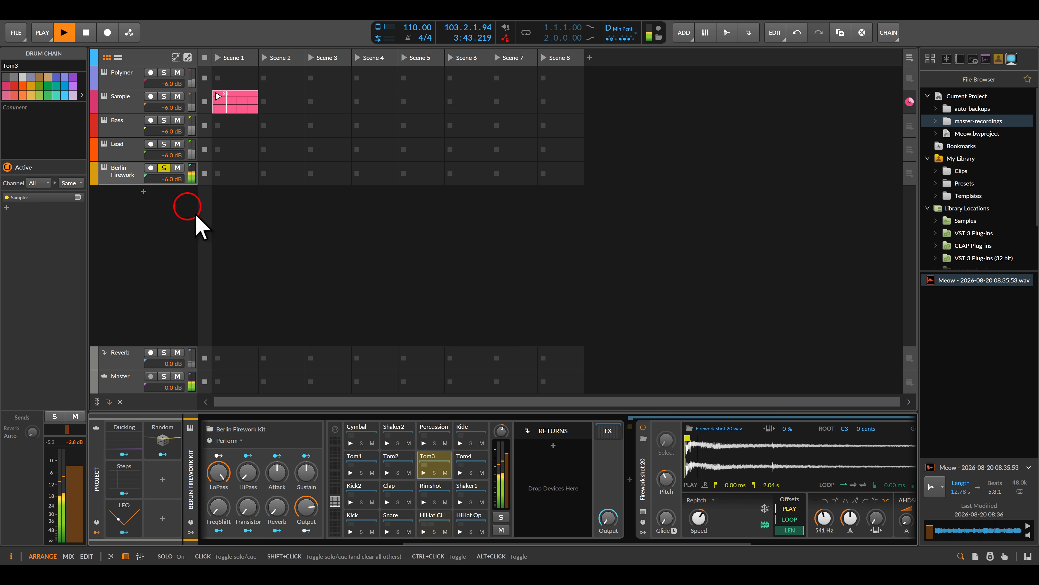
{"action": "left_click", "coordinate": [434, 473]}
Shorten the decay of the Tom3 sampler's AHDSR envelope to about 22.5 ms
{"action": "left_click_drag", "start_coordinate": [633, 483], "coordinate": [417, 483]}
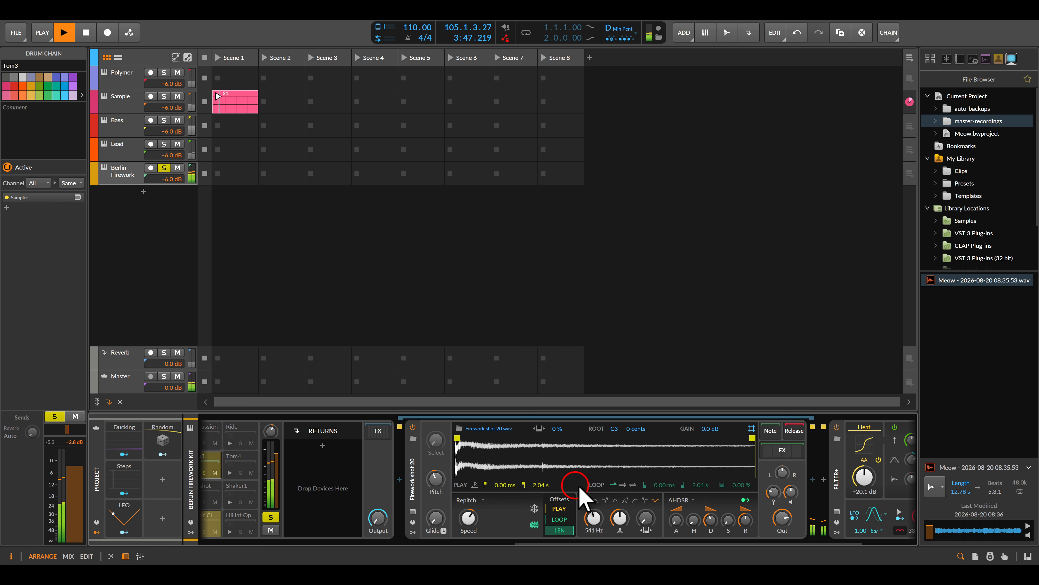
{"action": "left_click_drag", "start_coordinate": [746, 519], "coordinate": [711, 521]}
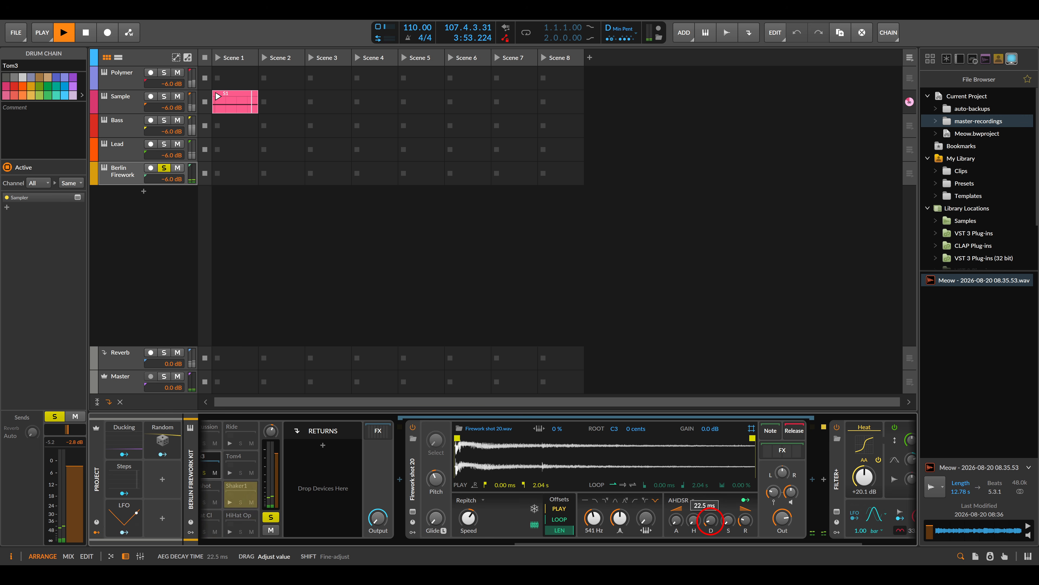
{"action": "left_click_drag", "start_coordinate": [711, 521], "coordinate": [711, 522]}
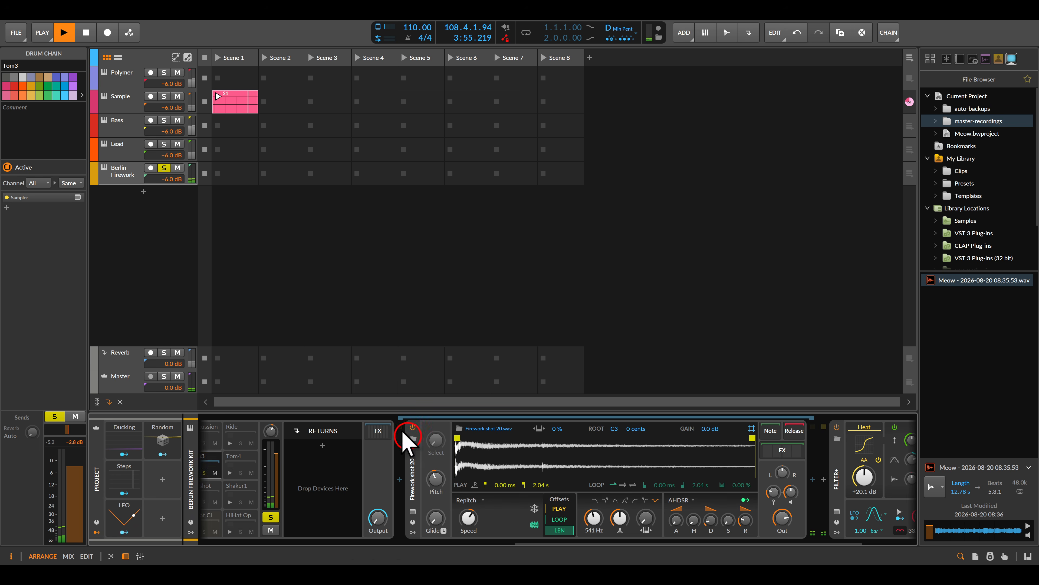
Turn off solo on the Berlin Firework track and on the Tom3 pad
{"action": "left_click", "coordinate": [164, 168]}
{"action": "left_click_drag", "start_coordinate": [428, 481], "coordinate": [831, 456]}
{"action": "left_click", "coordinate": [607, 472]}
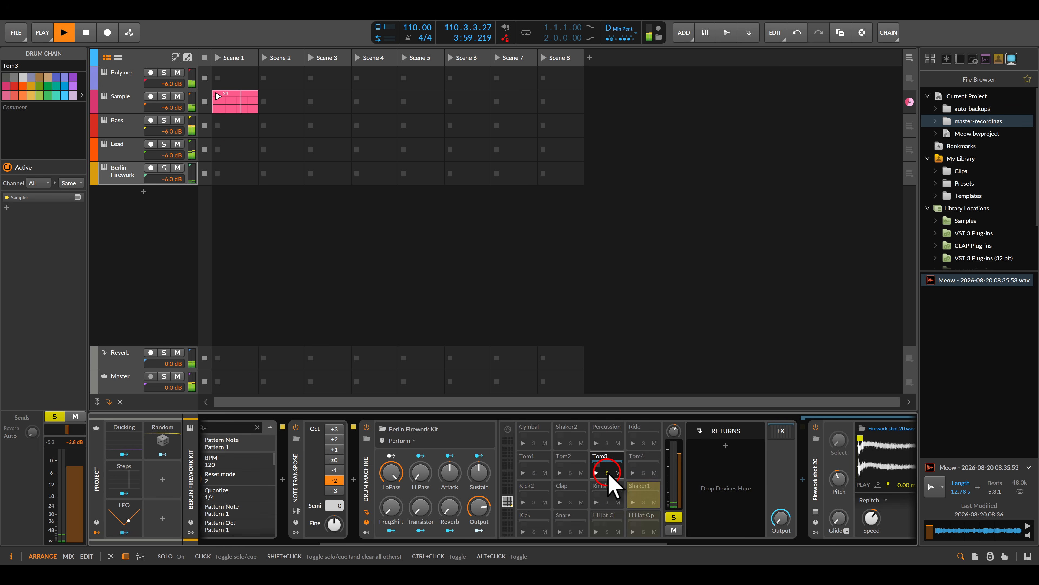
{"action": "scroll", "coordinate": [511, 451], "scroll_direction": "left", "scroll_amount": 4}
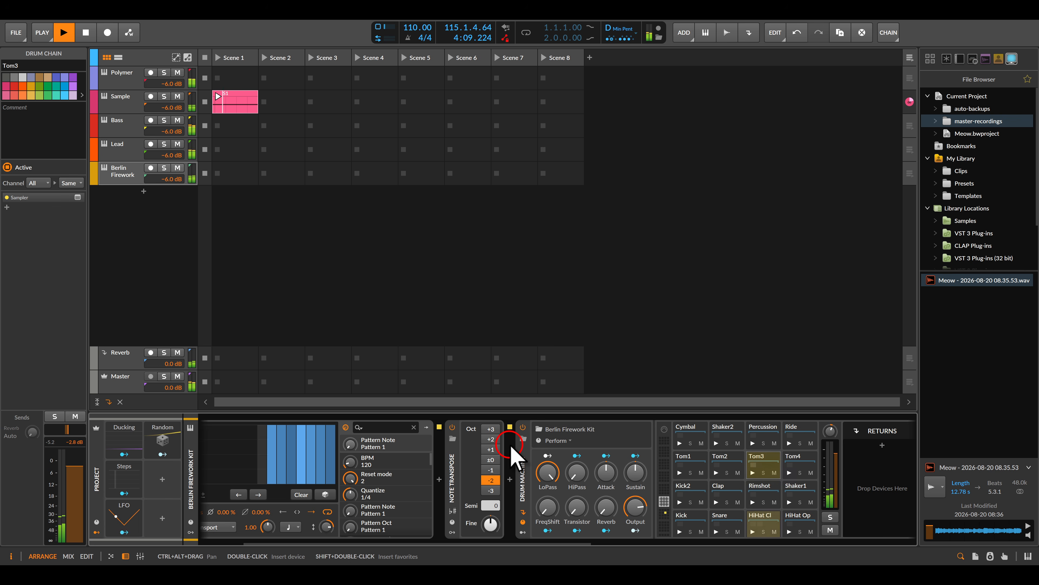
{"action": "left_click_drag", "start_coordinate": [512, 454], "coordinate": [692, 437]}
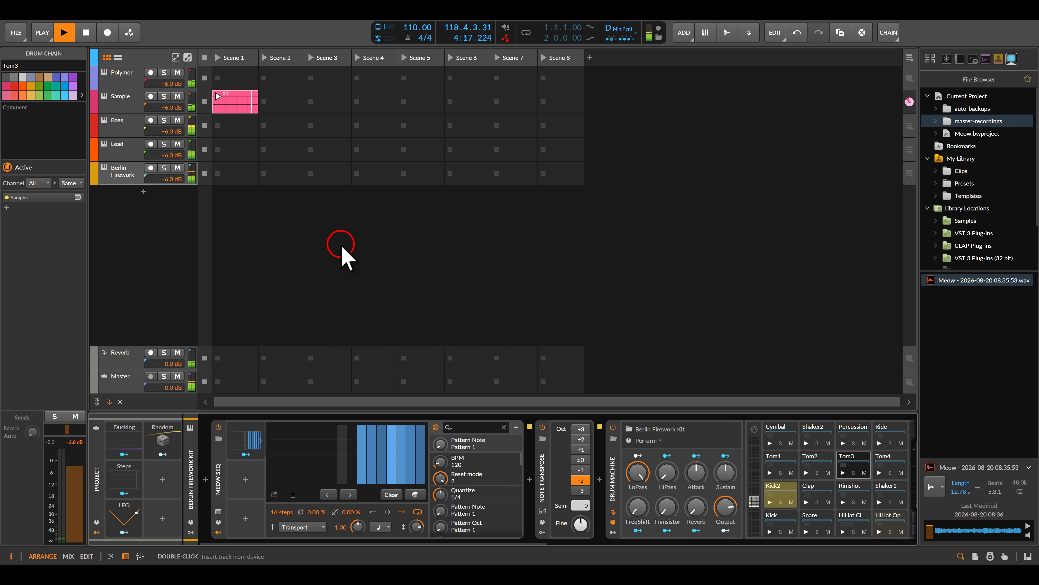
Set the Ducking modulator's sidechain source to the Sampler Out of the Kick2 pad in the Berlin Firework Kit's Drum Machine
{"action": "left_click", "coordinate": [133, 434]}
{"action": "left_click", "coordinate": [172, 437]}
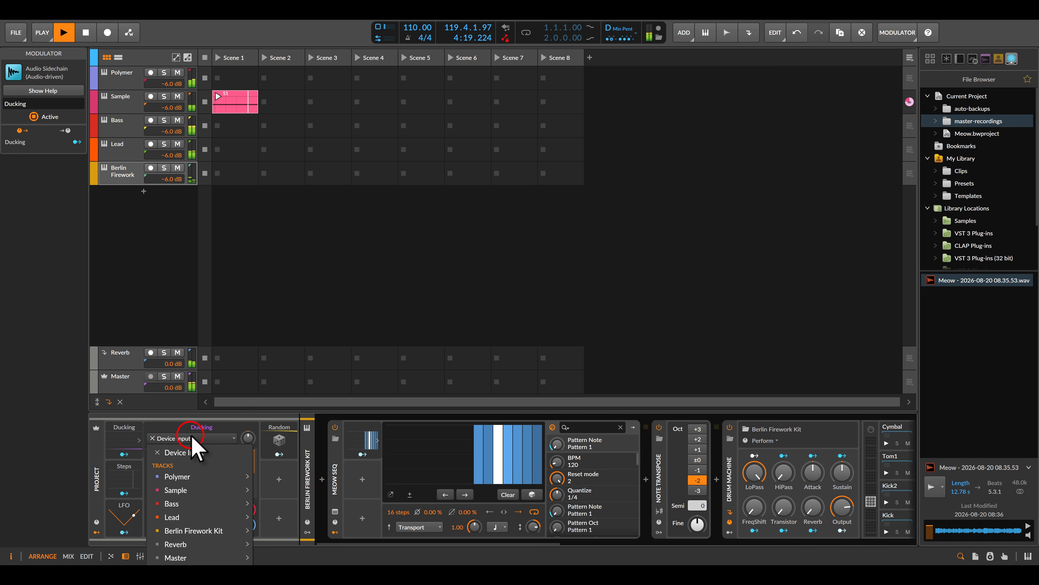
{"action": "left_click", "coordinate": [220, 528]}
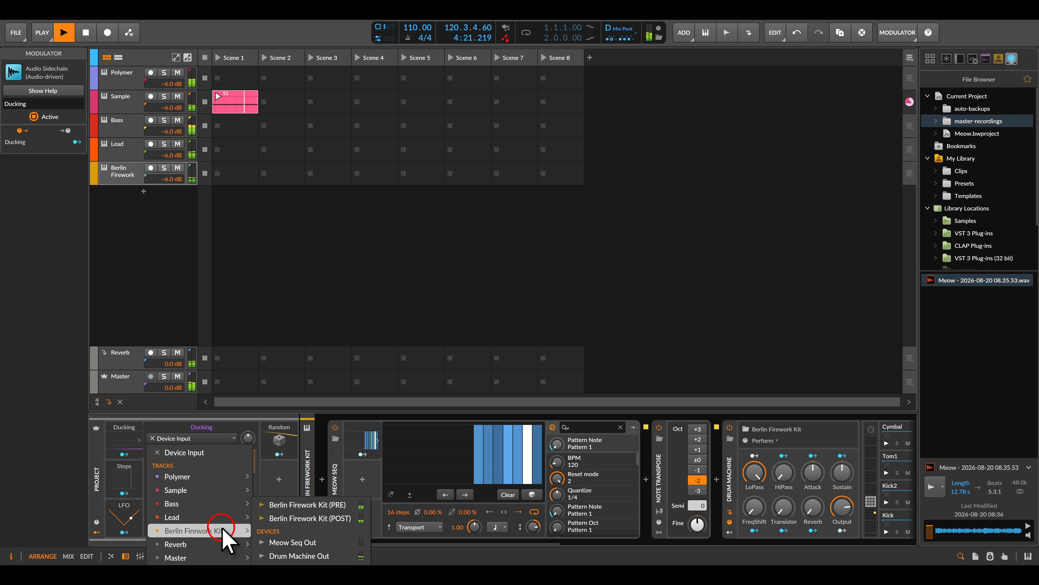
{"action": "left_click", "coordinate": [327, 557]}
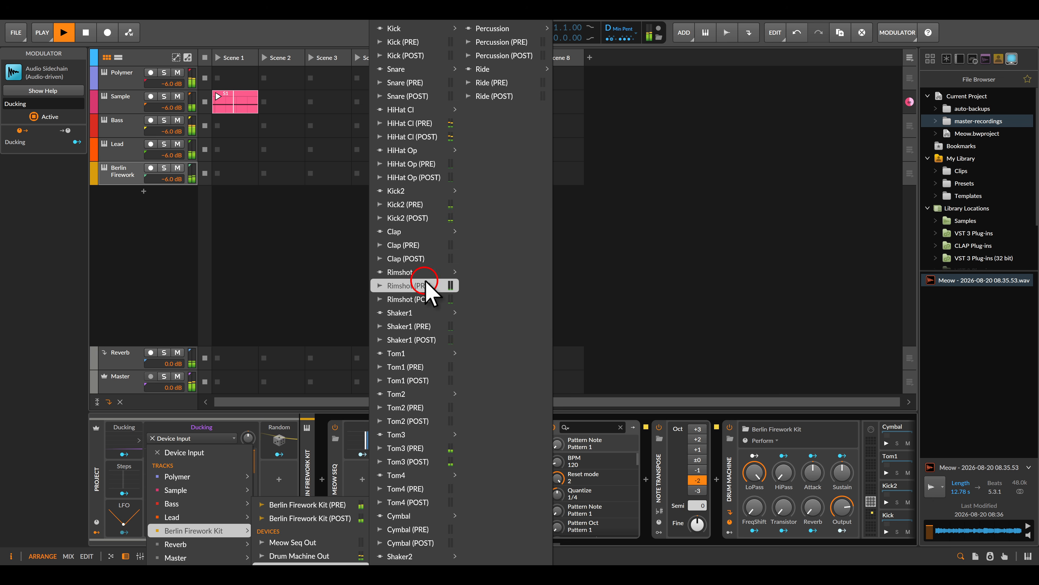
{"action": "mouse_move", "coordinate": [424, 192]}
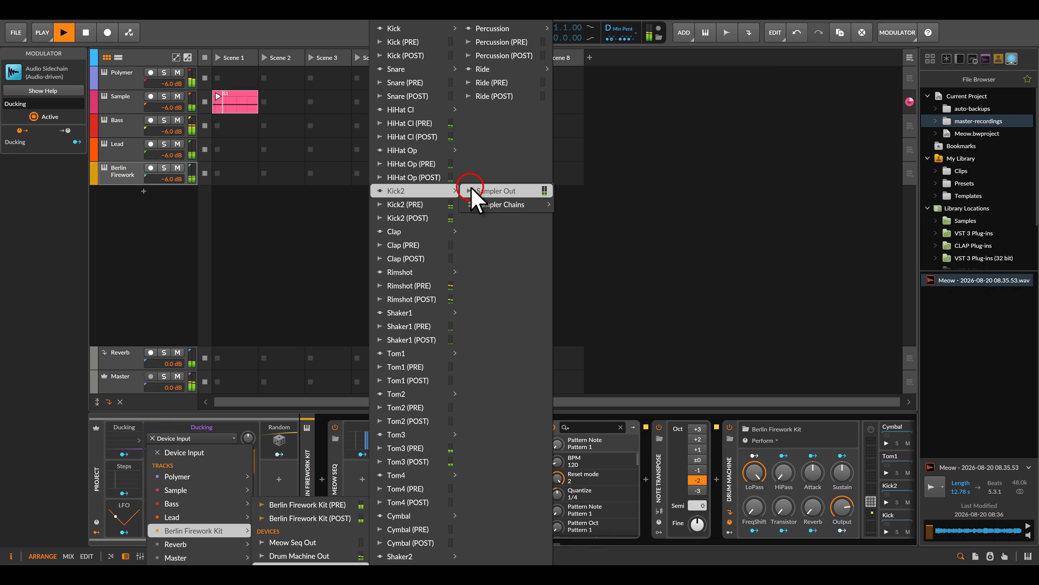
{"action": "left_click", "coordinate": [491, 191]}
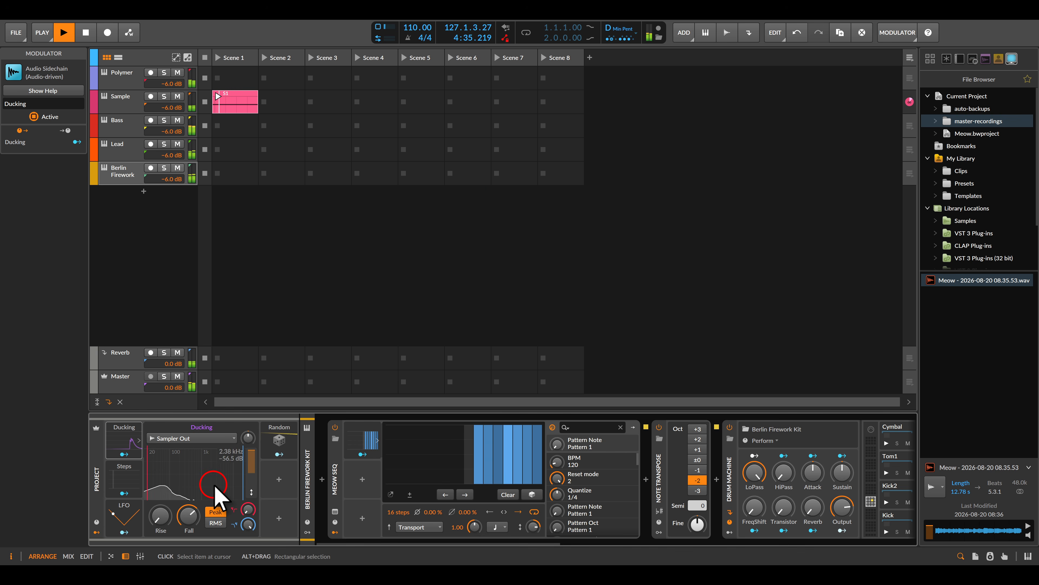
{"action": "left_click_drag", "start_coordinate": [211, 470], "coordinate": [220, 467]}
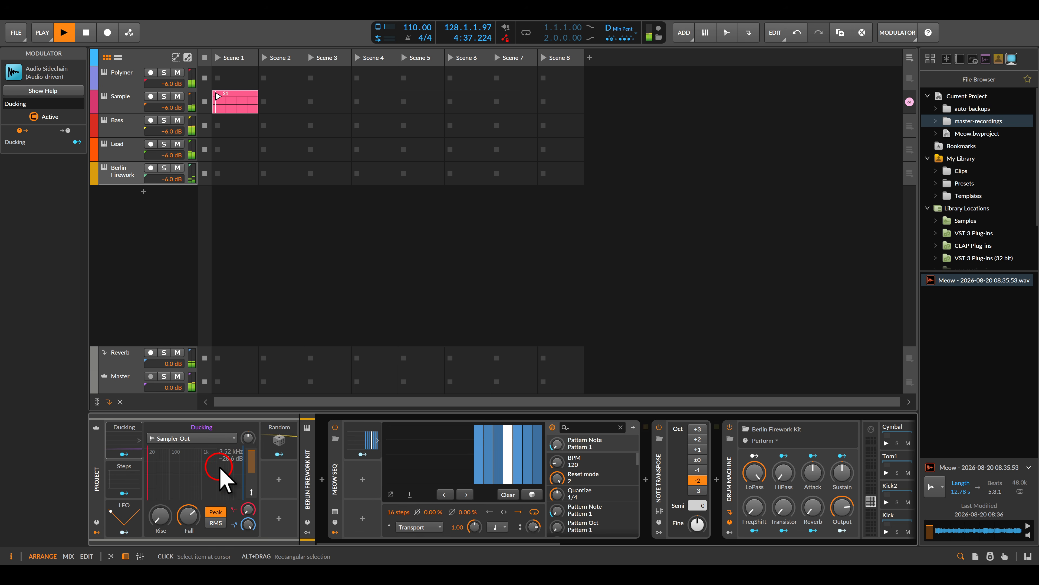
Insert a Tool device directly after the Polymer instrument on the Polymer track
{"action": "left_click", "coordinate": [123, 84]}
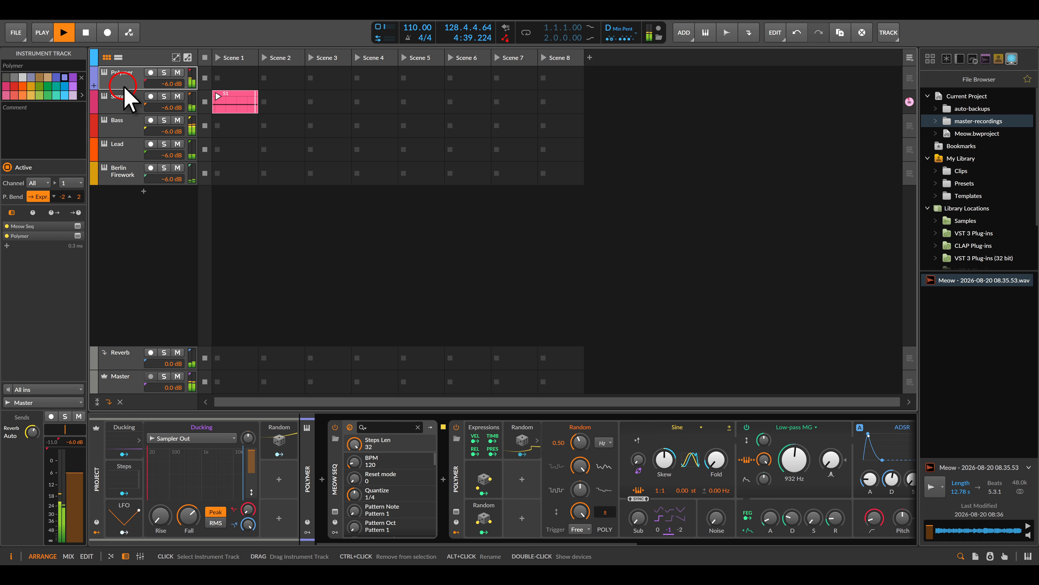
{"action": "left_click_drag", "start_coordinate": [565, 453], "coordinate": [284, 447]}
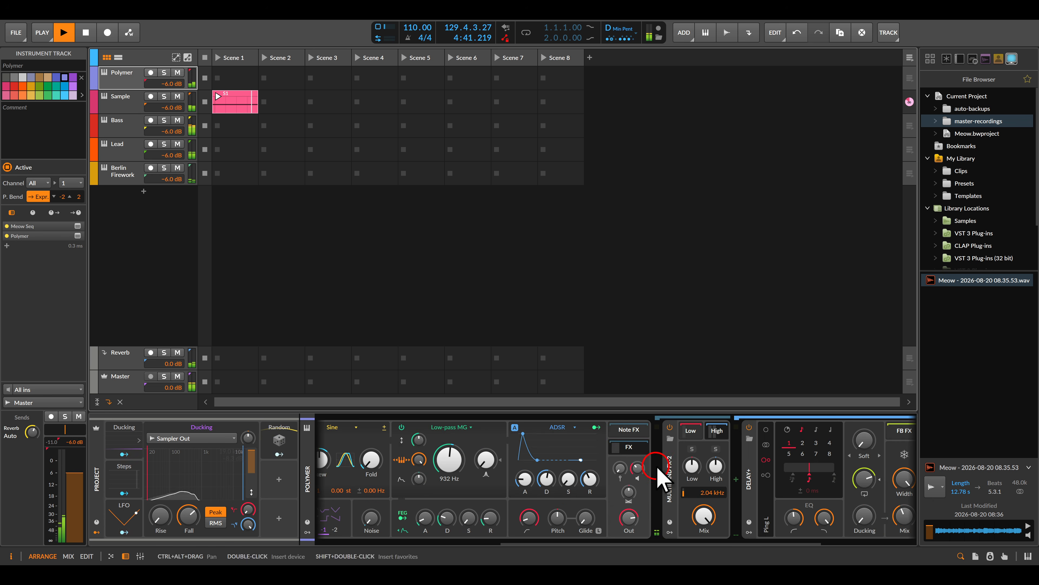
{"action": "left_click_drag", "start_coordinate": [661, 476], "coordinate": [782, 470]}
{"action": "left_click_drag", "start_coordinate": [477, 475], "coordinate": [633, 474]}
{"action": "left_click_drag", "start_coordinate": [795, 471], "coordinate": [476, 466]}
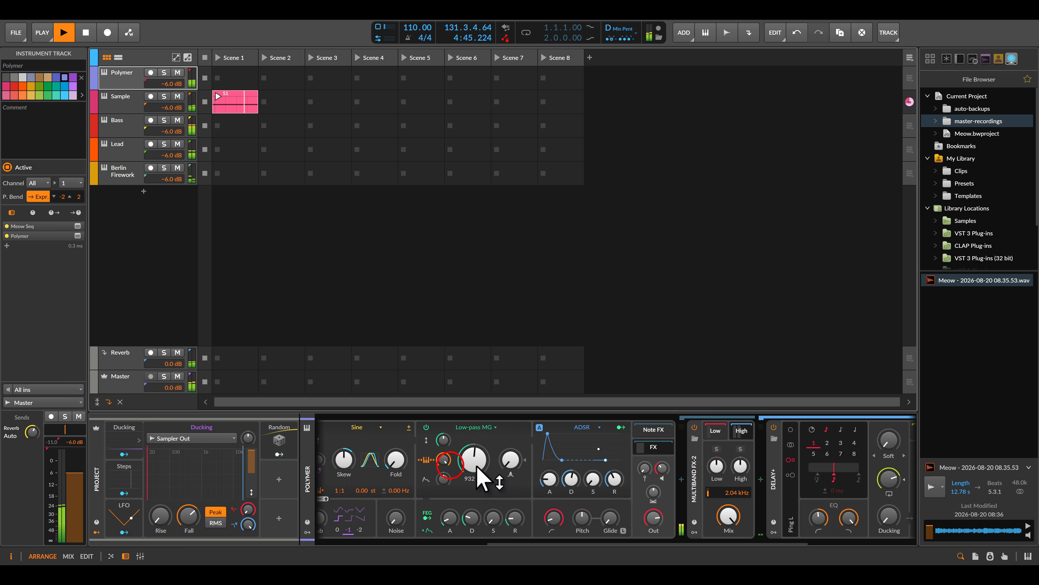
{"action": "left_click_drag", "start_coordinate": [690, 471], "coordinate": [410, 461]}
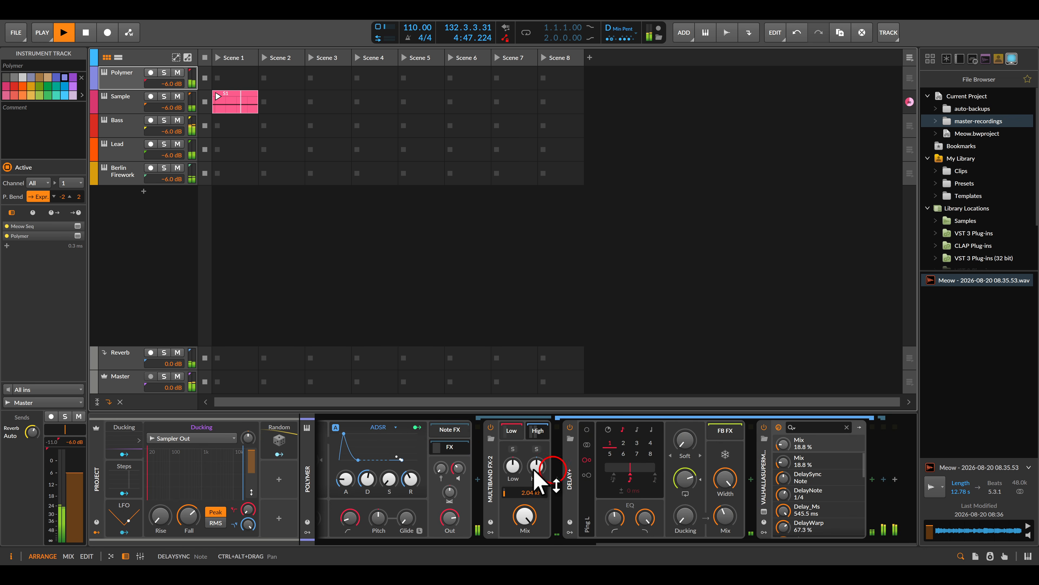
{"action": "left_click_drag", "start_coordinate": [536, 479], "coordinate": [620, 458]}
{"action": "left_click", "coordinate": [894, 479]}
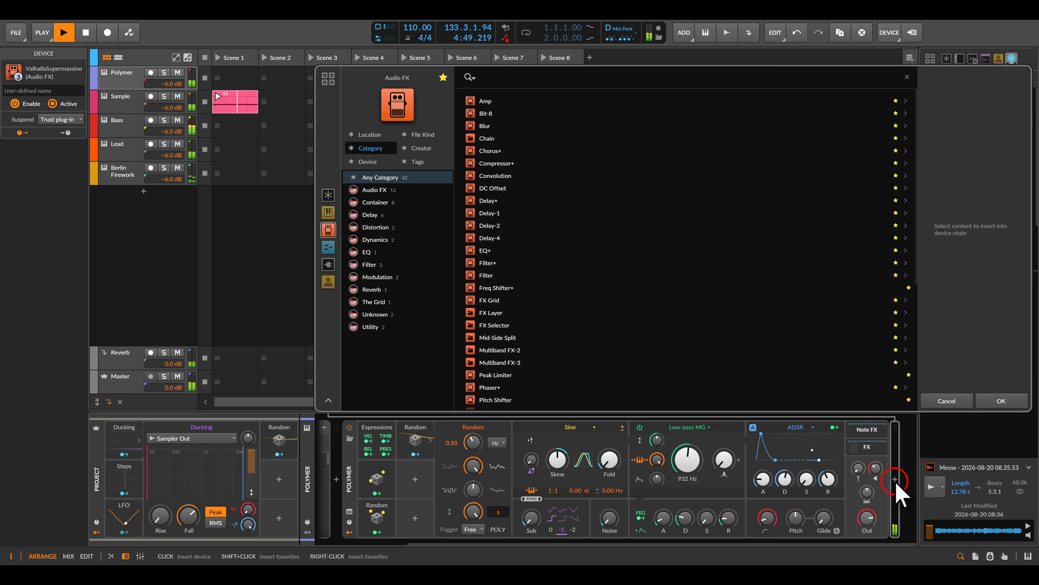
{"action": "scroll", "coordinate": [566, 359], "scroll_direction": "down", "scroll_amount": 5}
{"action": "double_click", "coordinate": [491, 282]}
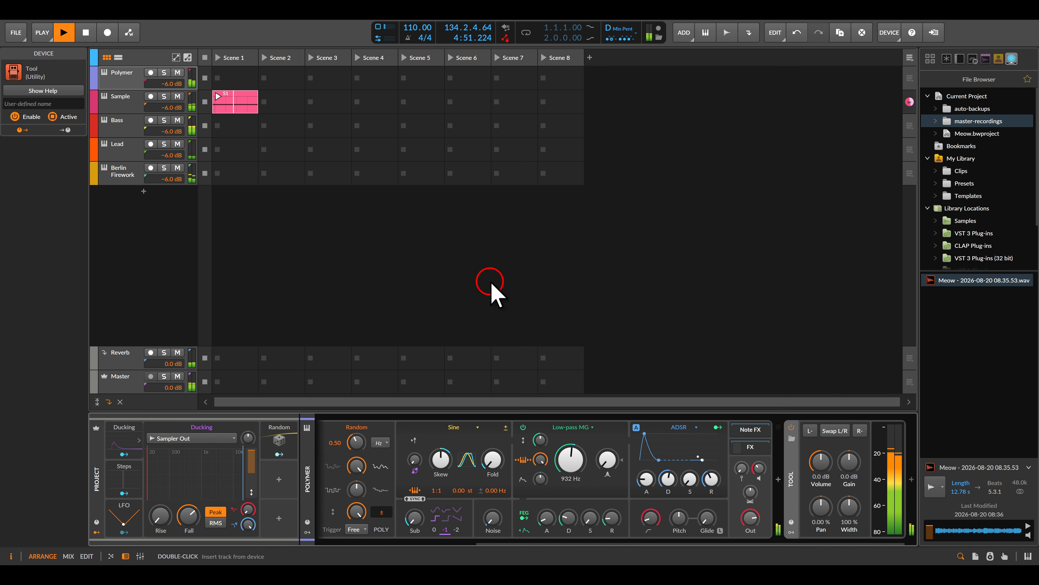
Map the Ducking modulator to the Tool device's Volume on the Polymer track with a negative amount
{"action": "left_click", "coordinate": [122, 454]}
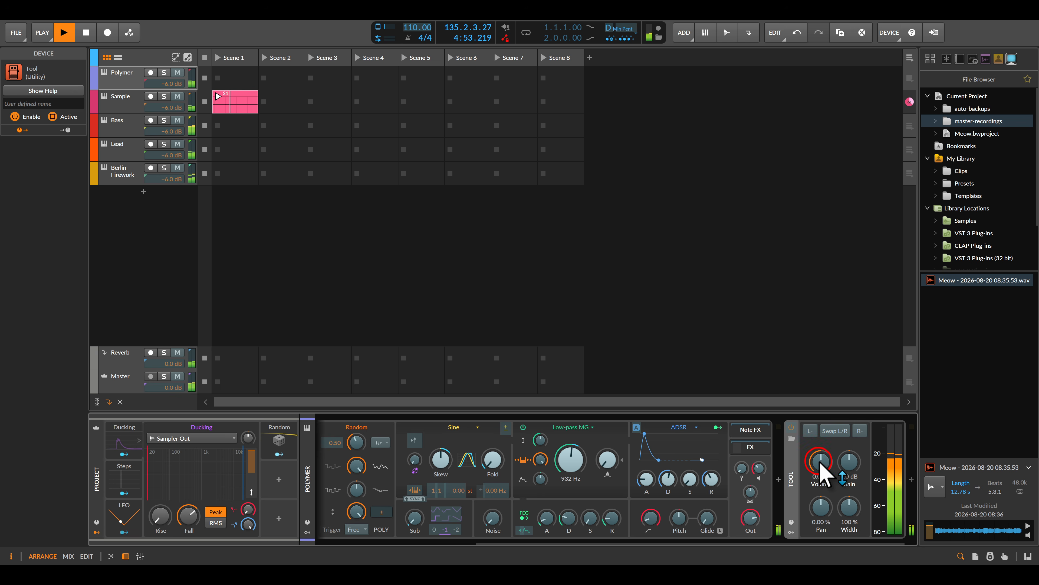
{"action": "left_click_drag", "start_coordinate": [820, 463], "coordinate": [819, 499]}
{"action": "left_click_drag", "start_coordinate": [819, 461], "coordinate": [819, 462]}
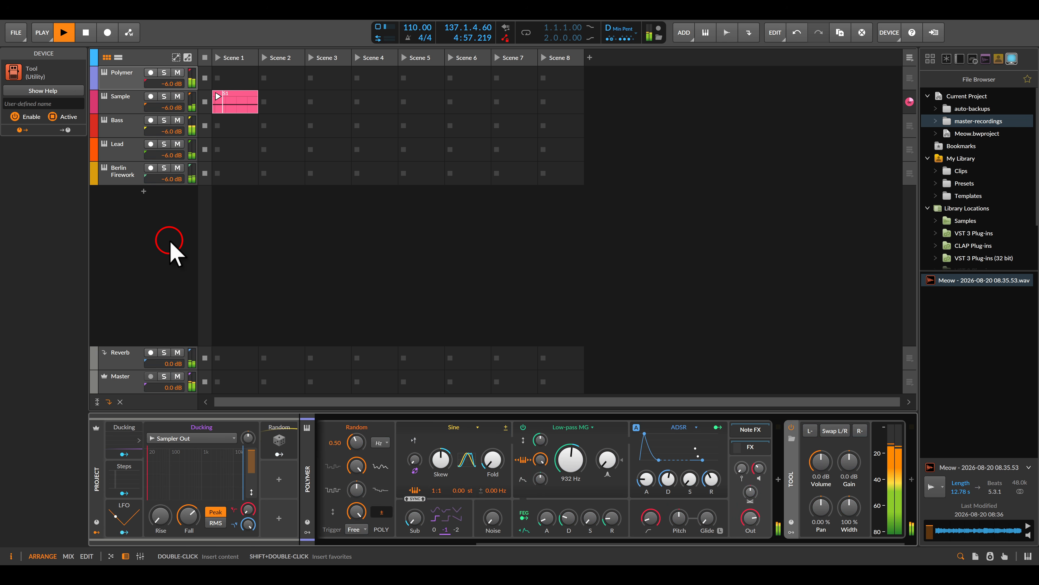
Map the Ducking modulator to the Sampler's output level on the Sample track with a negative amount
{"action": "left_click", "coordinate": [117, 101]}
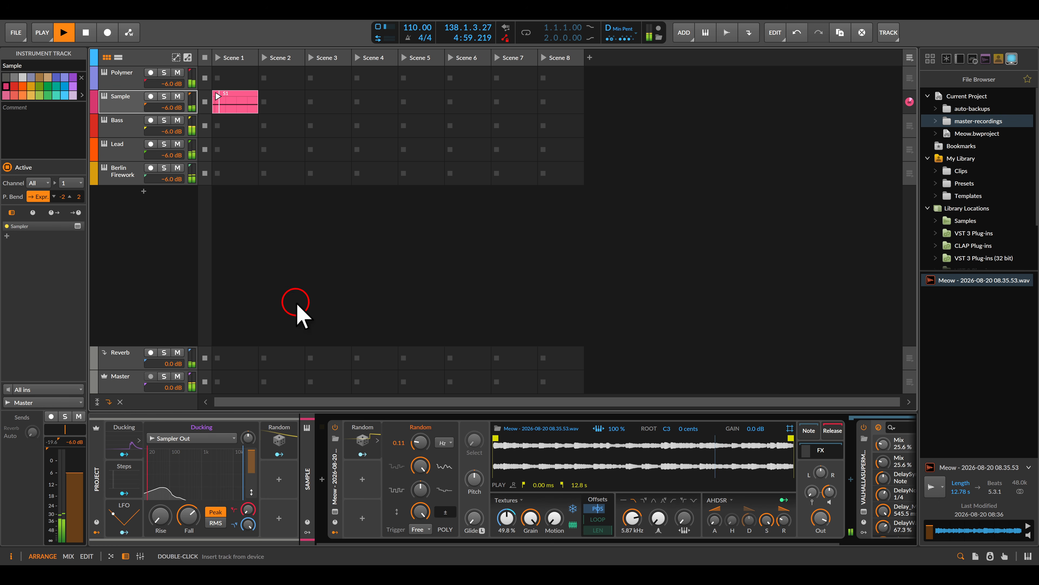
{"action": "left_click", "coordinate": [123, 454]}
{"action": "mouse_move", "coordinate": [742, 518]}
{"action": "left_mouse_down"}
{"action": "mouse_move", "coordinate": [742, 533]}
{"action": "mouse_move", "coordinate": [742, 521]}
{"action": "left_mouse_up"}
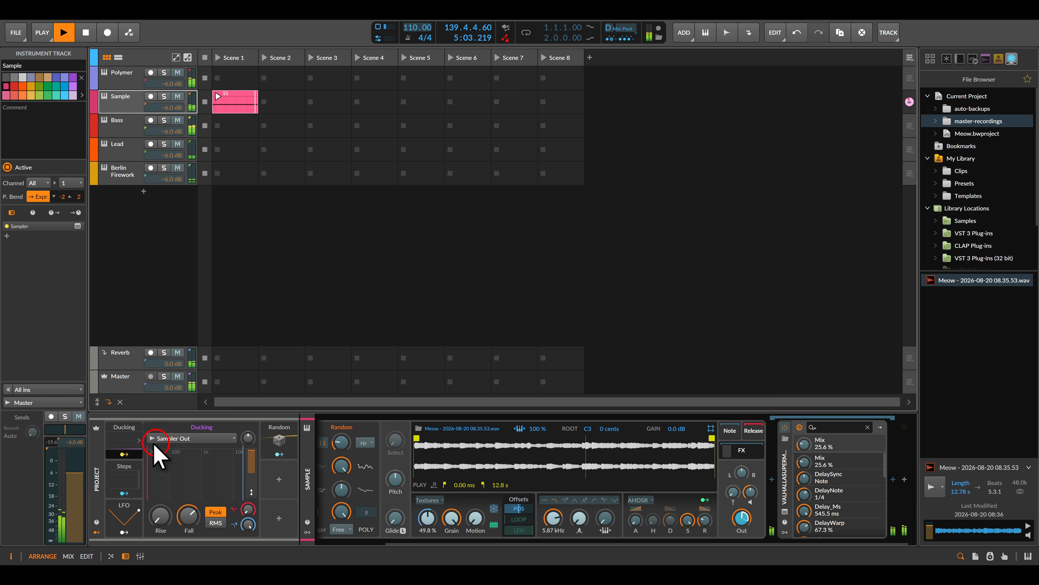
Map the Ducking modulator to the Instrument Layer's Gain on the Bass track with a negative amount
{"action": "left_click", "coordinate": [121, 124]}
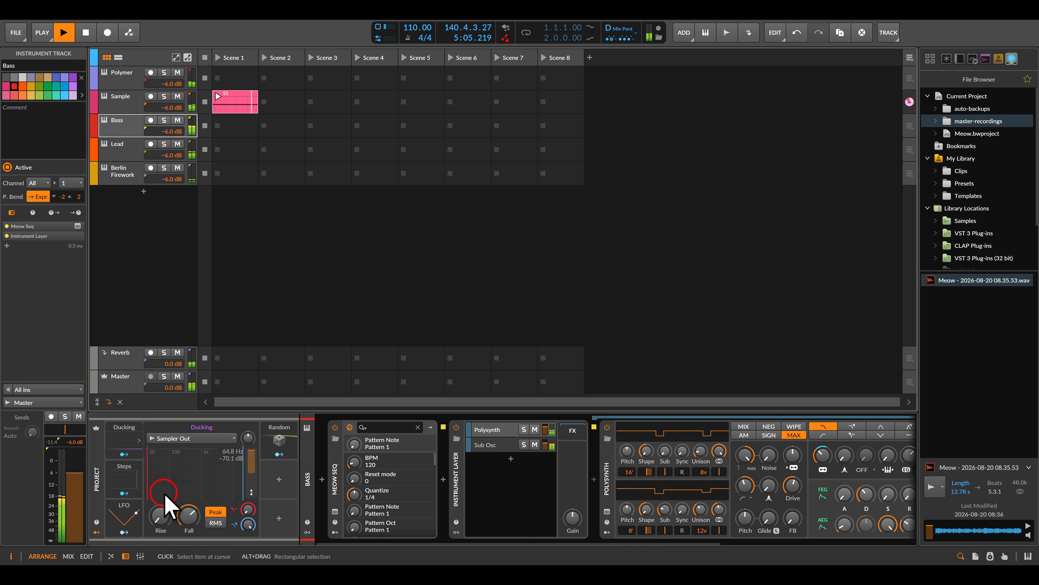
{"action": "left_click", "coordinate": [123, 454]}
{"action": "left_click_drag", "start_coordinate": [573, 516], "coordinate": [573, 518]}
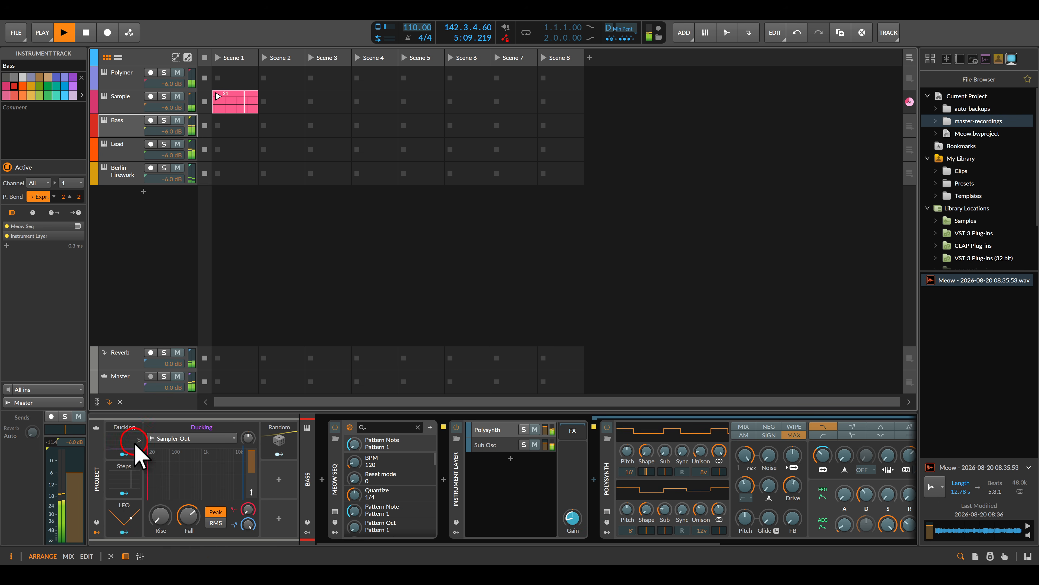
{"action": "left_click", "coordinate": [130, 454]}
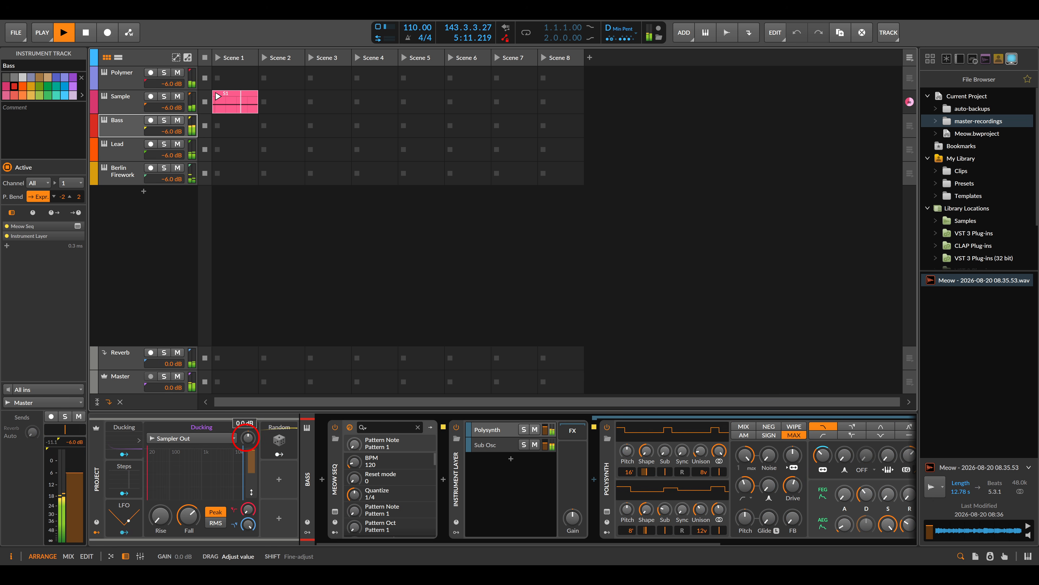
Map the Ducking modulator to the Instrument Layer's Gain on the Lead track
{"action": "left_click", "coordinate": [144, 191]}
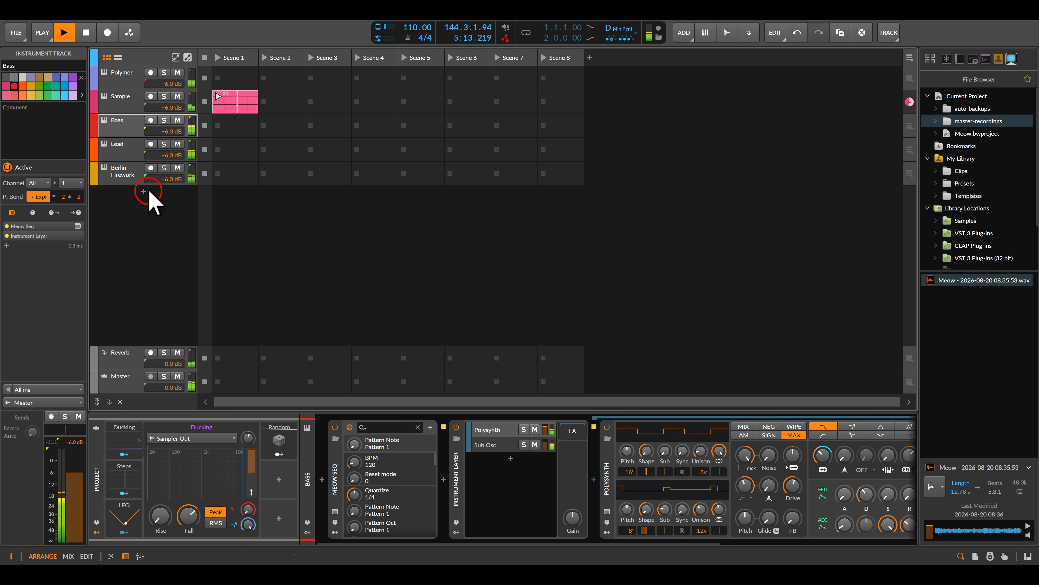
{"action": "left_click", "coordinate": [134, 155]}
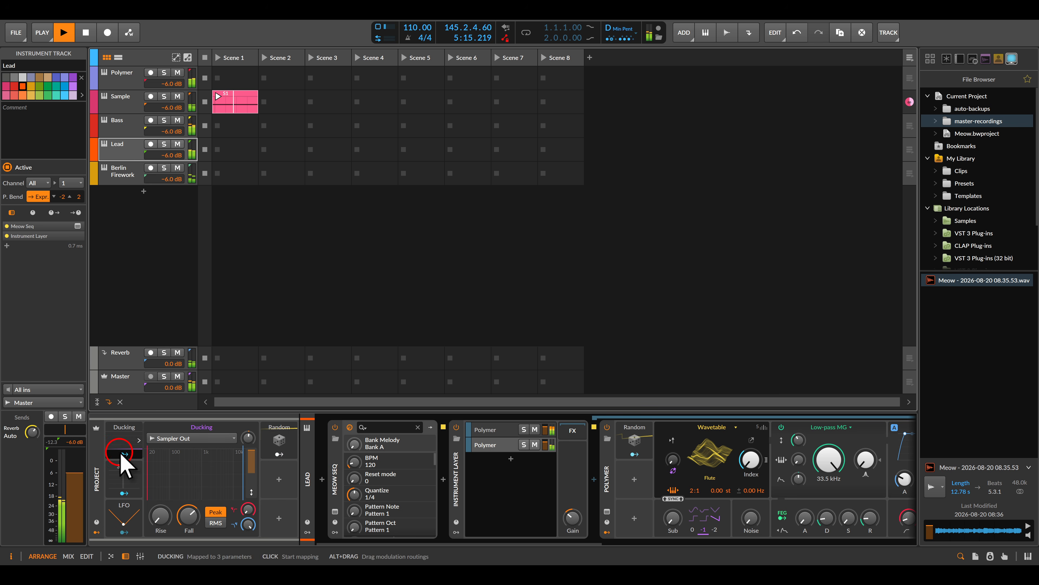
{"action": "left_click_drag", "start_coordinate": [125, 464], "coordinate": [573, 517]}
{"action": "left_click", "coordinate": [117, 442]}
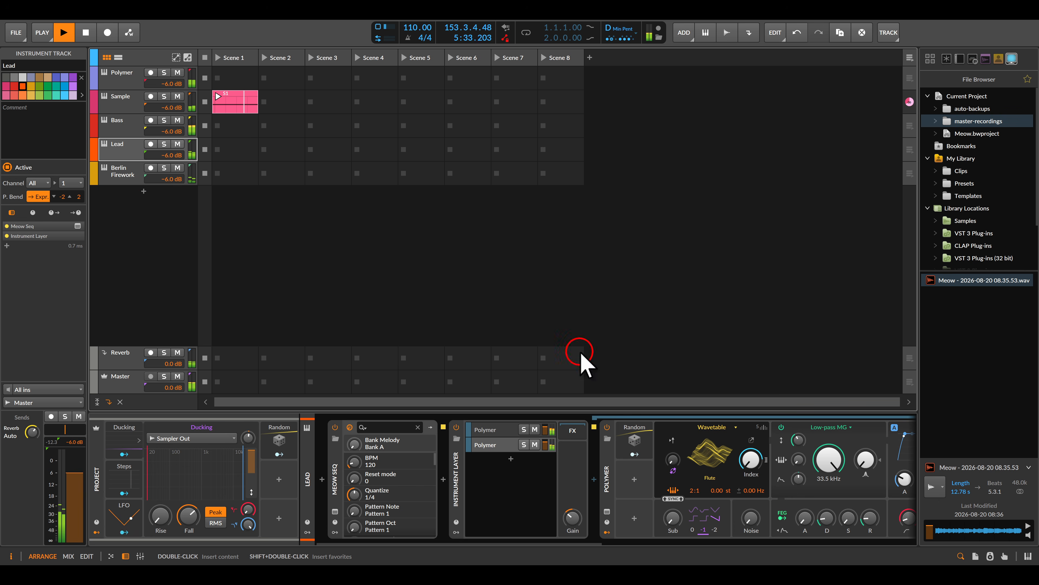
Hide the file browser, then open the Berlin Firework track's Meow Seq window and move it slightly higher
{"action": "left_click", "coordinate": [960, 556]}
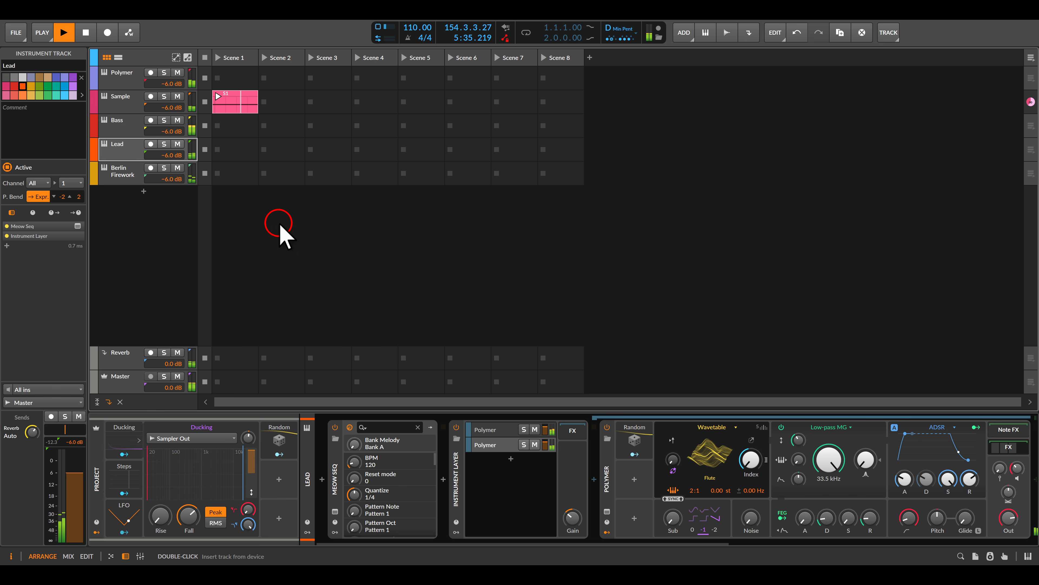
{"action": "left_click", "coordinate": [119, 174]}
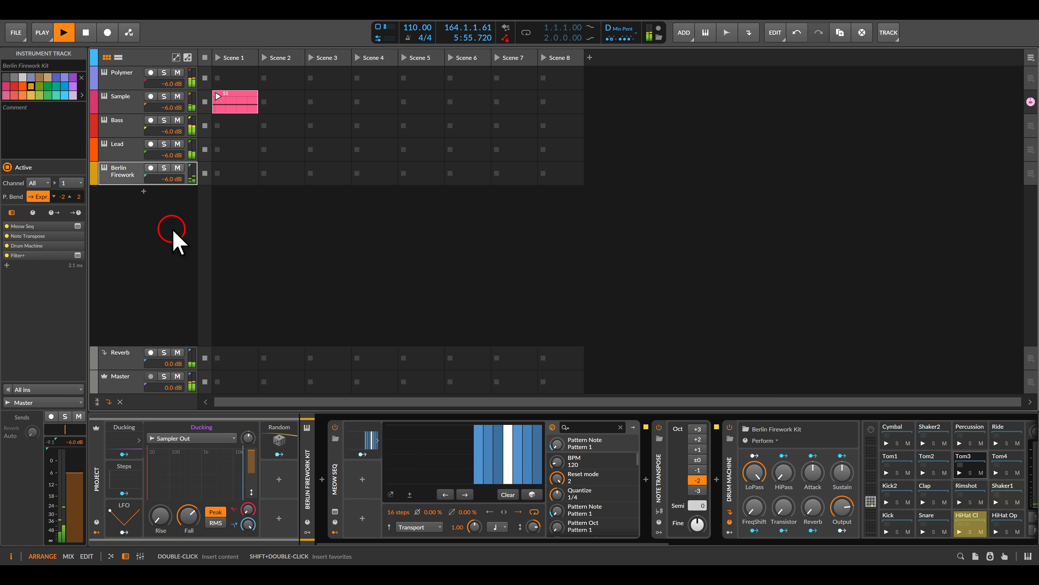
{"action": "left_click", "coordinate": [335, 511]}
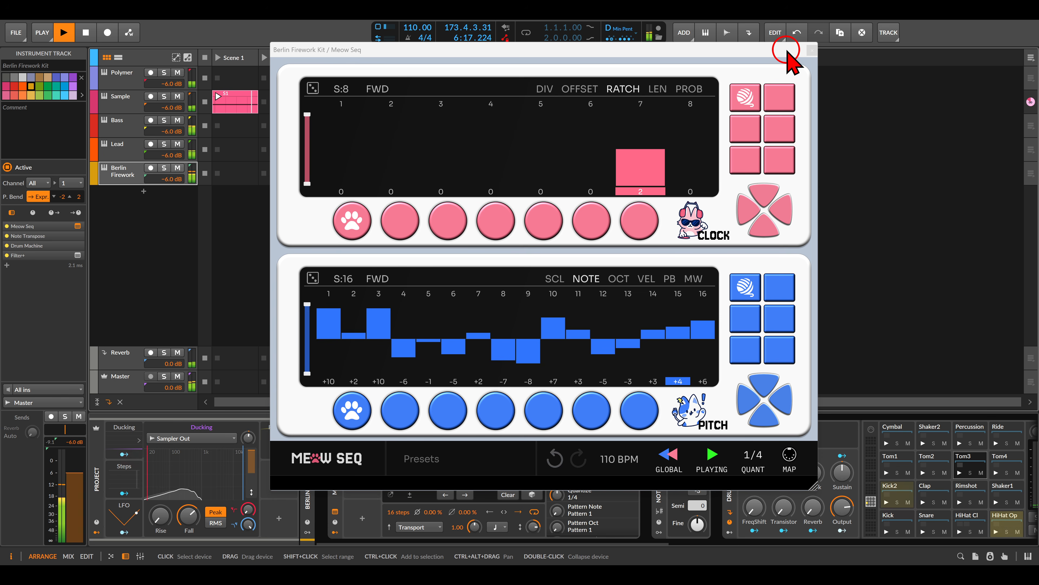
{"action": "left_click_drag", "start_coordinate": [789, 52], "coordinate": [797, 33]}
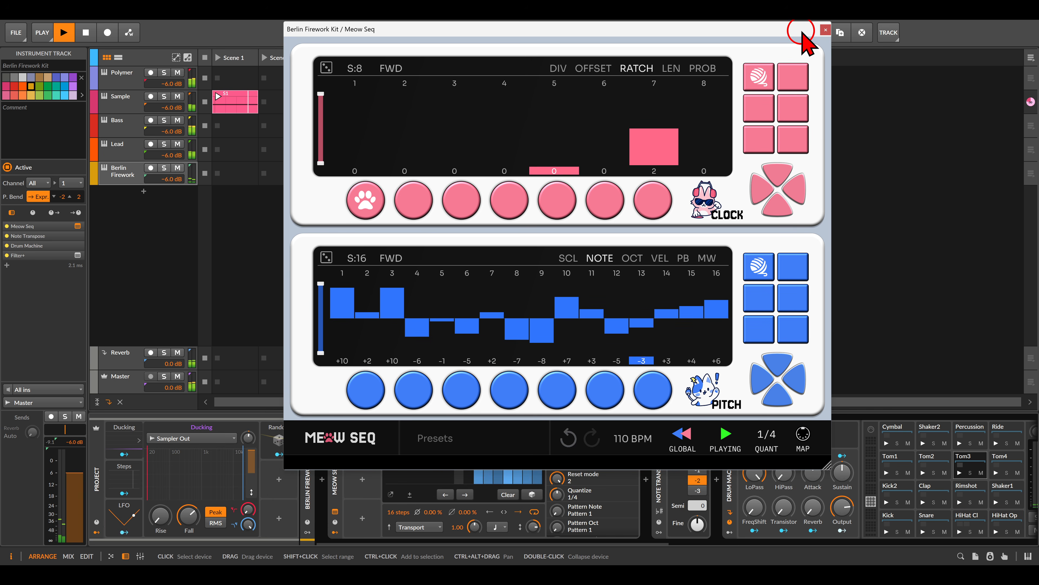